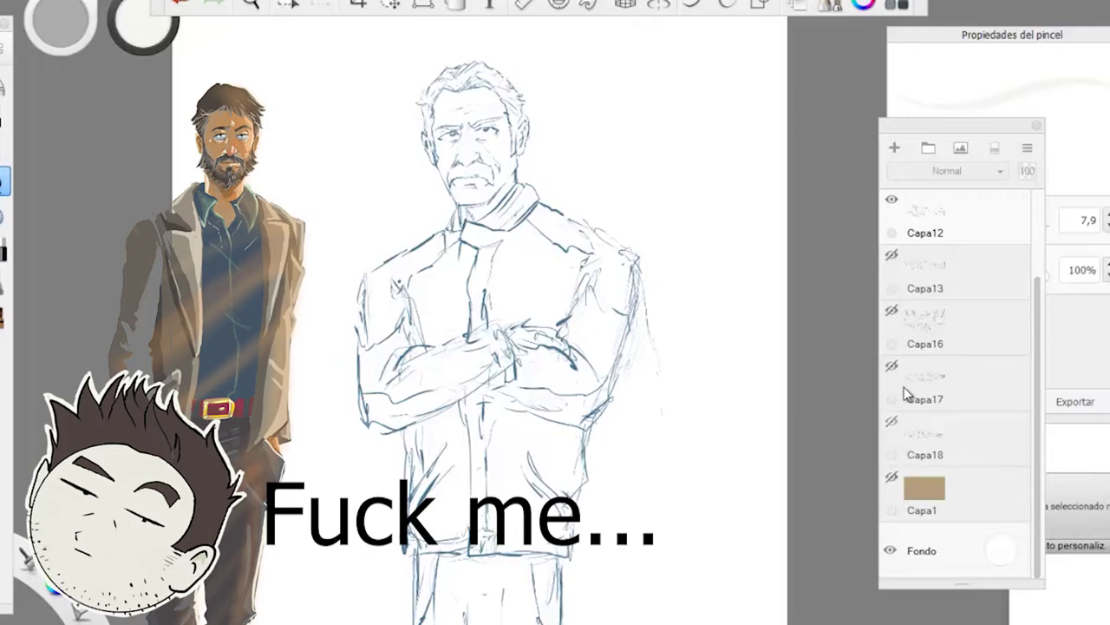
Step: Outline and fill the face, ears and neck with flat E43 Dull Ivory on the layer below the sketch
{"action": "scroll", "coordinate": [907, 395], "scroll_direction": "up", "scroll_amount": 3}
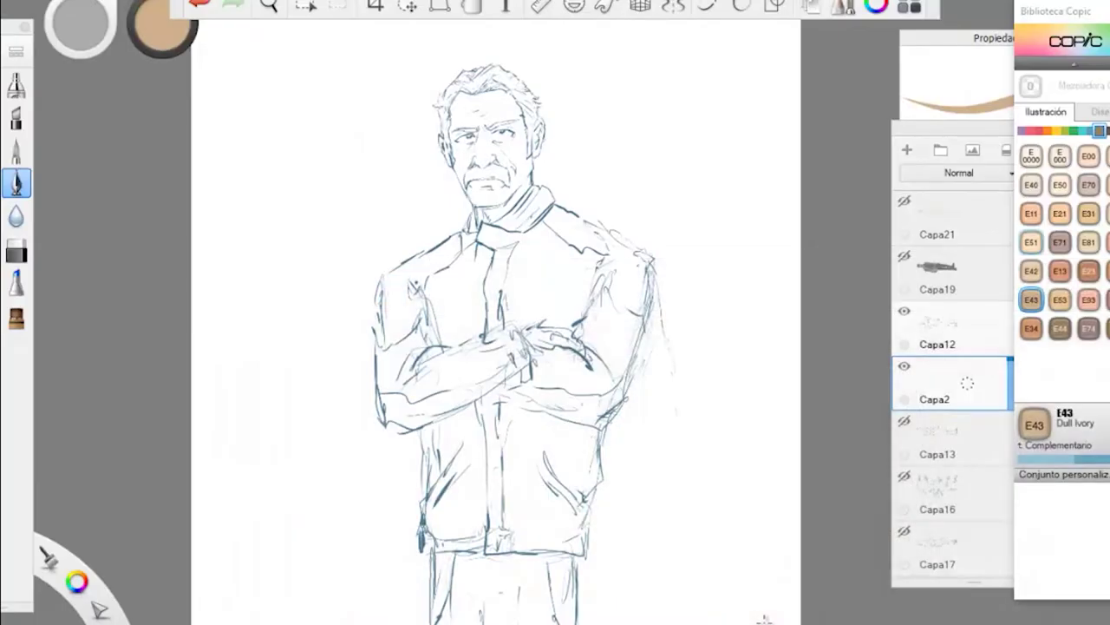
{"action": "key", "text": "space"}
{"action": "mouse_move", "coordinate": [484, 223]}
{"action": "left_mouse_down"}
{"action": "mouse_move", "coordinate": [503, 294]}
{"action": "mouse_move", "coordinate": [484, 349]}
{"action": "left_mouse_up"}
{"action": "mouse_move", "coordinate": [596, 360]}
{"action": "left_mouse_down"}
{"action": "mouse_move", "coordinate": [583, 328]}
{"action": "mouse_move", "coordinate": [655, 364]}
{"action": "mouse_move", "coordinate": [655, 415]}
{"action": "left_mouse_up"}
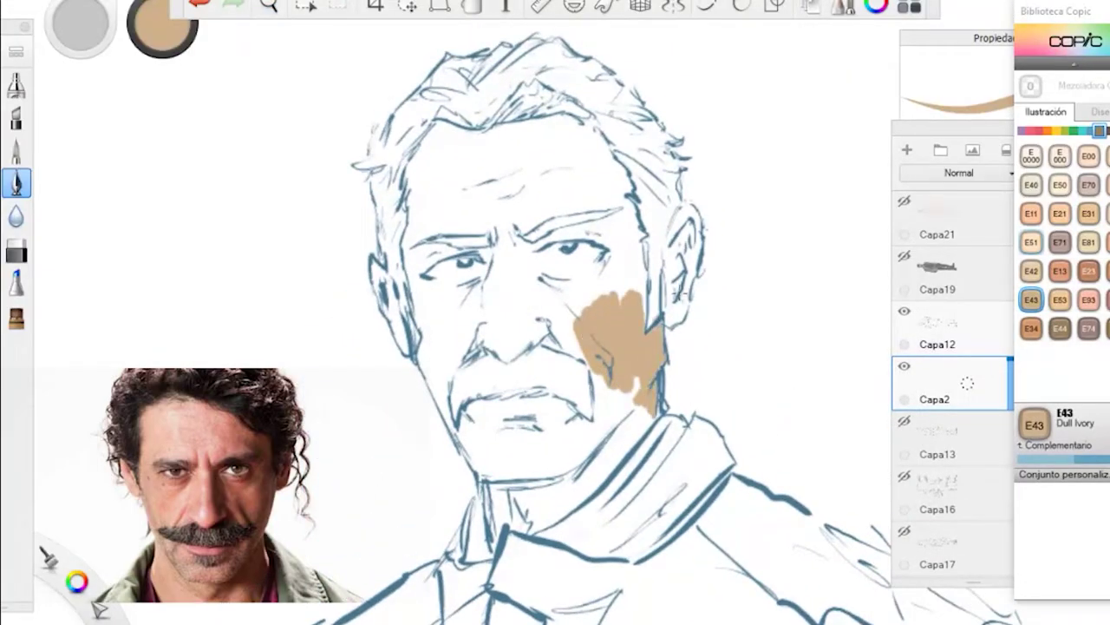
{"action": "mouse_move", "coordinate": [681, 296]}
{"action": "left_mouse_down"}
{"action": "mouse_move", "coordinate": [679, 316]}
{"action": "mouse_move", "coordinate": [696, 217]}
{"action": "mouse_move", "coordinate": [678, 212]}
{"action": "mouse_move", "coordinate": [666, 323]}
{"action": "mouse_move", "coordinate": [638, 260]}
{"action": "mouse_move", "coordinate": [620, 468]}
{"action": "mouse_move", "coordinate": [603, 465]}
{"action": "mouse_move", "coordinate": [533, 520]}
{"action": "mouse_move", "coordinate": [491, 529]}
{"action": "mouse_move", "coordinate": [508, 429]}
{"action": "mouse_move", "coordinate": [493, 510]}
{"action": "mouse_move", "coordinate": [608, 386]}
{"action": "mouse_move", "coordinate": [468, 429]}
{"action": "mouse_move", "coordinate": [447, 405]}
{"action": "mouse_move", "coordinate": [421, 299]}
{"action": "mouse_move", "coordinate": [386, 278]}
{"action": "mouse_move", "coordinate": [408, 199]}
{"action": "mouse_move", "coordinate": [500, 134]}
{"action": "mouse_move", "coordinate": [621, 182]}
{"action": "mouse_move", "coordinate": [618, 212]}
{"action": "left_mouse_up"}
{"action": "left_click", "coordinate": [473, 7]}
{"action": "left_click", "coordinate": [531, 229]}
{"action": "left_click", "coordinate": [473, 7]}
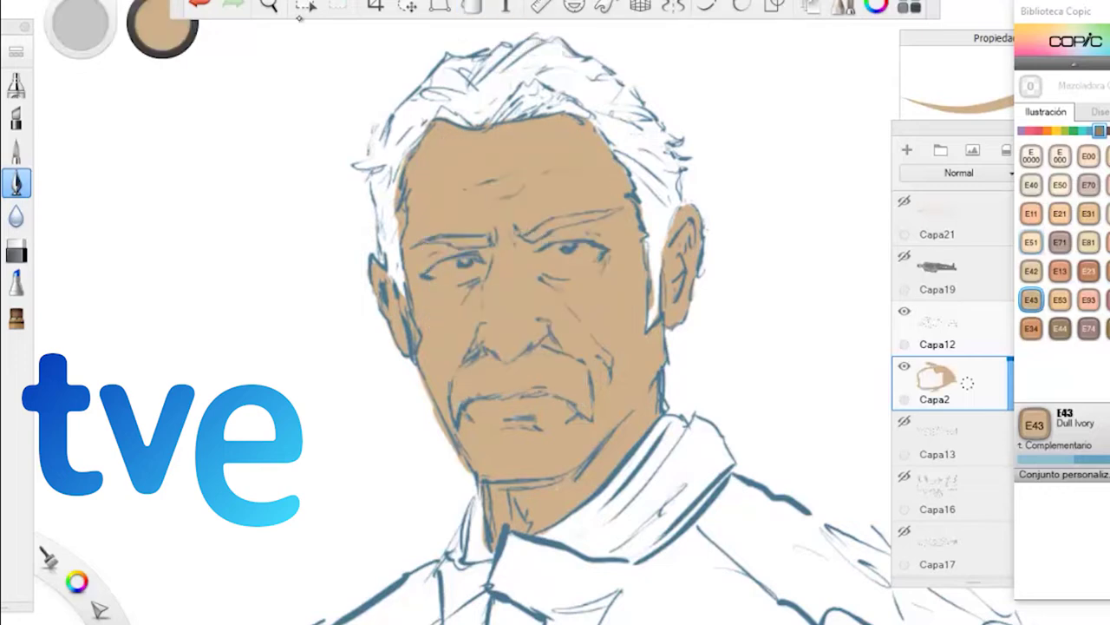
Step: Paint the visible skin of both hands on the crossed arms with flat E43 Dull Ivory
{"action": "left_click", "coordinate": [269, 6]}
{"action": "mouse_move", "coordinate": [447, 230]}
{"action": "left_mouse_down"}
{"action": "mouse_move", "coordinate": [404, 271]}
{"action": "mouse_move", "coordinate": [397, 204]}
{"action": "left_mouse_up"}
{"action": "left_click", "coordinate": [534, 366]}
{"action": "mouse_move", "coordinate": [546, 346]}
{"action": "left_mouse_down"}
{"action": "mouse_move", "coordinate": [518, 353]}
{"action": "mouse_move", "coordinate": [633, 386]}
{"action": "mouse_move", "coordinate": [611, 341]}
{"action": "mouse_move", "coordinate": [603, 357]}
{"action": "mouse_move", "coordinate": [550, 377]}
{"action": "mouse_move", "coordinate": [569, 383]}
{"action": "left_mouse_up"}
{"action": "mouse_move", "coordinate": [349, 391]}
{"action": "left_mouse_down"}
{"action": "mouse_move", "coordinate": [276, 428]}
{"action": "mouse_move", "coordinate": [351, 388]}
{"action": "left_mouse_up"}
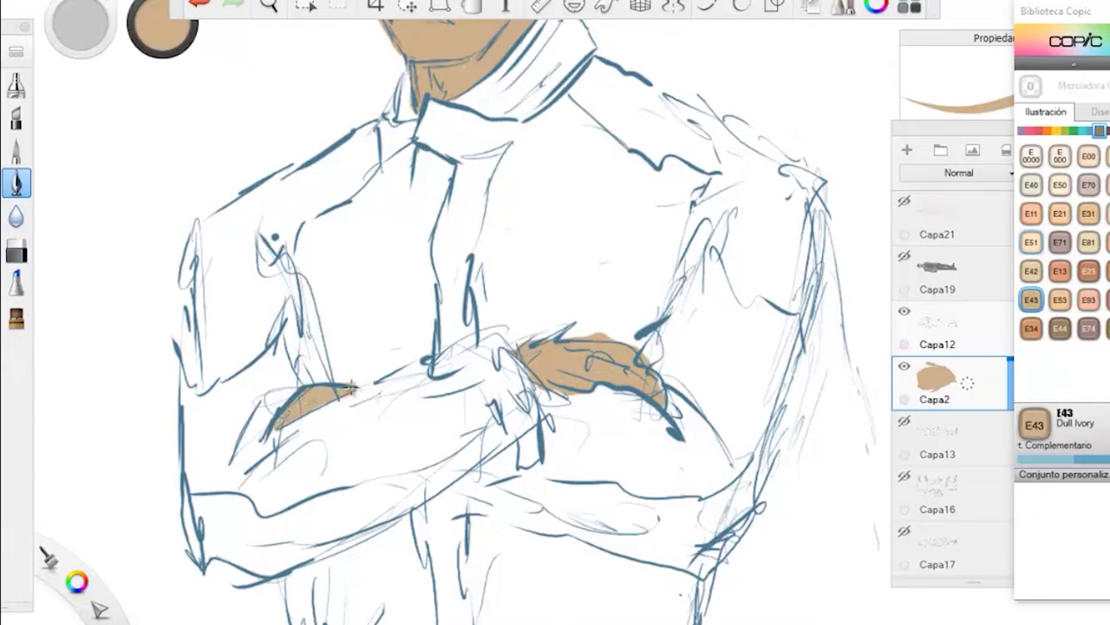
{"action": "key", "text": "space"}
{"action": "left_click_drag", "start_coordinate": [558, 322], "coordinate": [541, 260]}
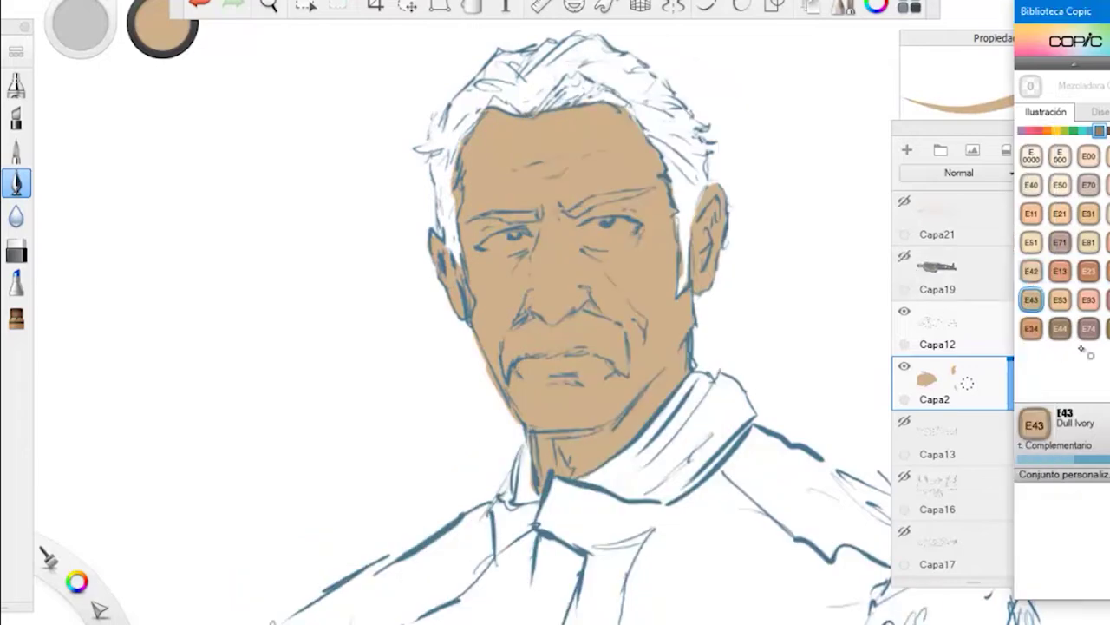
{"action": "left_click", "coordinate": [1060, 327]}
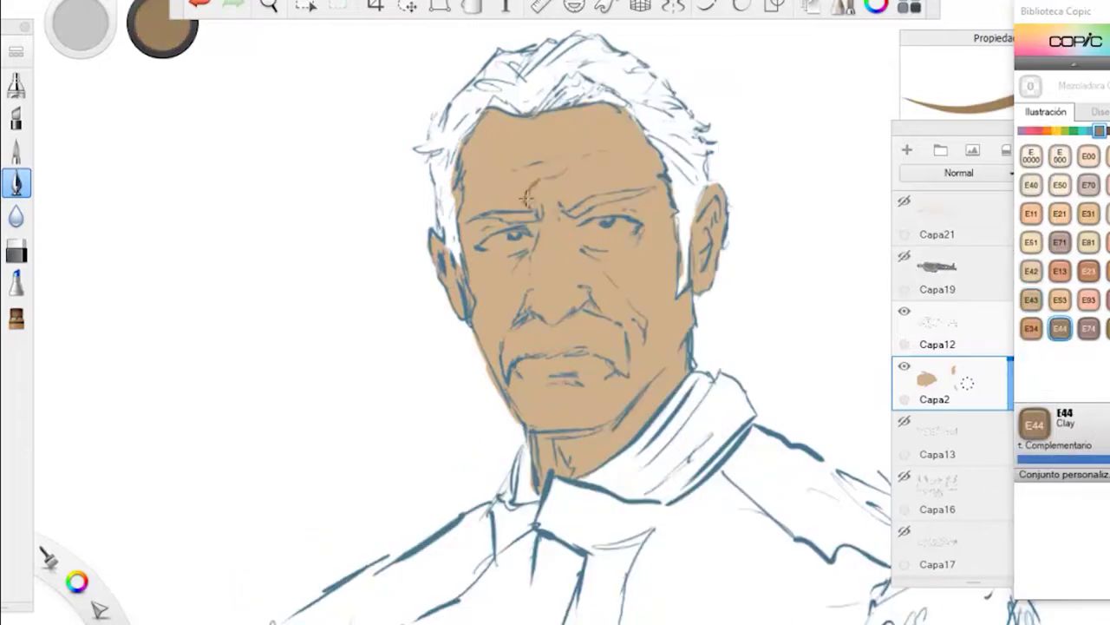
{"action": "mouse_move", "coordinate": [526, 199]}
{"action": "left_mouse_down"}
{"action": "mouse_move", "coordinate": [524, 132]}
{"action": "mouse_move", "coordinate": [552, 155]}
{"action": "mouse_move", "coordinate": [536, 121]}
{"action": "mouse_move", "coordinate": [506, 165]}
{"action": "mouse_move", "coordinate": [523, 205]}
{"action": "mouse_move", "coordinate": [482, 113]}
{"action": "mouse_move", "coordinate": [472, 212]}
{"action": "mouse_move", "coordinate": [491, 211]}
{"action": "left_mouse_up"}
{"action": "left_click", "coordinate": [201, 6]}
Step: Add a new layer above the skin colour layer and set its blend mode to Multiplicar
{"action": "left_click", "coordinate": [908, 151]}
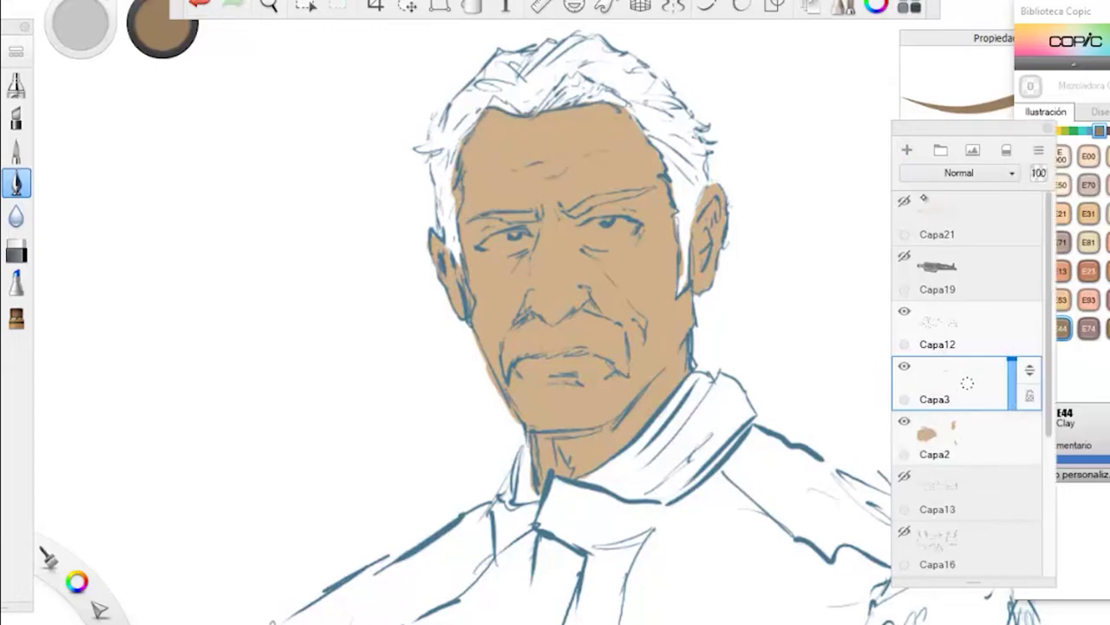
{"action": "left_click", "coordinate": [958, 172]}
{"action": "left_click", "coordinate": [959, 190]}
{"action": "left_click", "coordinate": [1031, 299]}
{"action": "mouse_move", "coordinate": [535, 118]}
{"action": "left_mouse_down"}
{"action": "mouse_move", "coordinate": [532, 156]}
{"action": "mouse_move", "coordinate": [517, 168]}
{"action": "mouse_move", "coordinate": [538, 211]}
{"action": "mouse_move", "coordinate": [503, 120]}
{"action": "mouse_move", "coordinate": [483, 131]}
{"action": "mouse_move", "coordinate": [467, 222]}
{"action": "left_mouse_up"}
{"action": "left_click", "coordinate": [200, 6]}
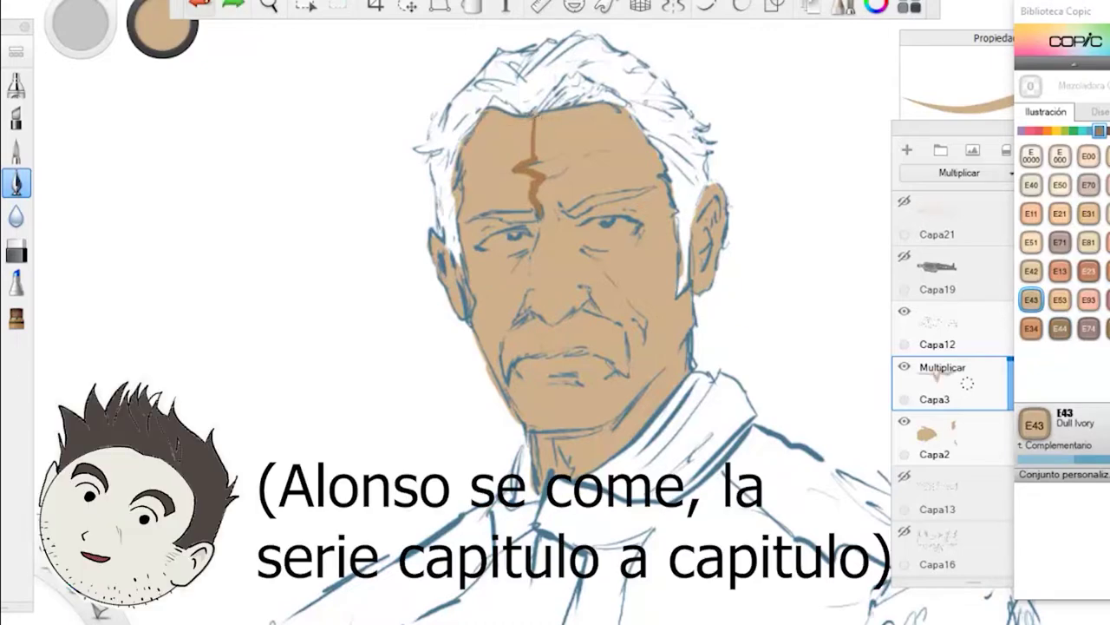
{"action": "left_click", "coordinate": [200, 6]}
Step: Paint E42 Sand White shadows on the forehead creases, the brow and along the nose
{"action": "left_click", "coordinate": [1031, 271]}
{"action": "mouse_move", "coordinate": [533, 120]}
{"action": "left_mouse_down"}
{"action": "mouse_move", "coordinate": [556, 155]}
{"action": "mouse_move", "coordinate": [542, 162]}
{"action": "mouse_move", "coordinate": [569, 151]}
{"action": "mouse_move", "coordinate": [560, 170]}
{"action": "left_mouse_up"}
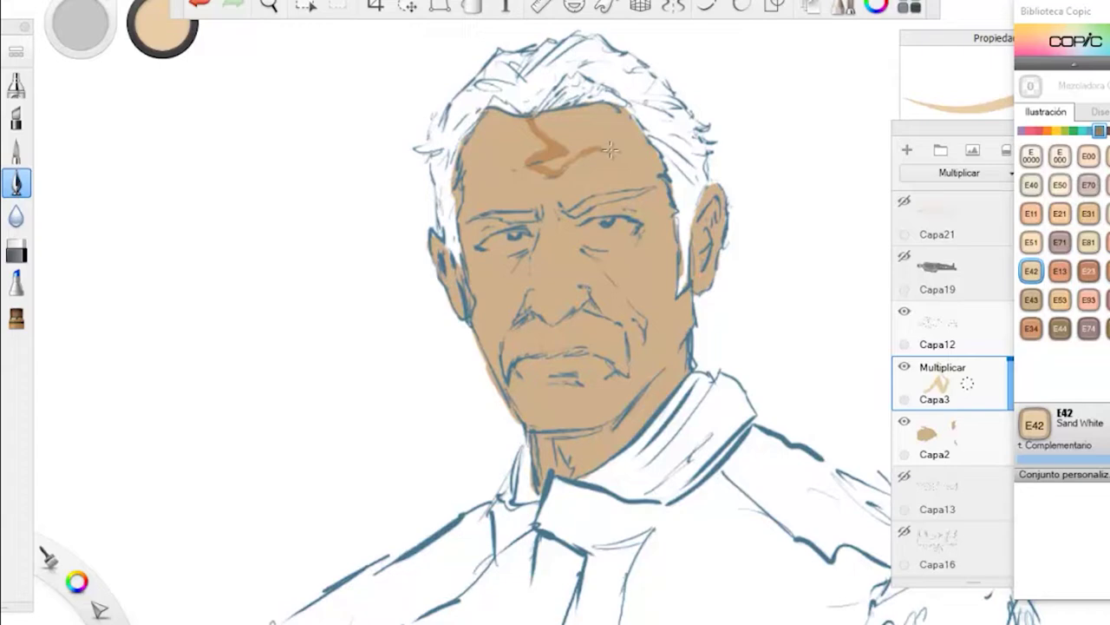
{"action": "mouse_move", "coordinate": [555, 178]}
{"action": "left_mouse_down"}
{"action": "mouse_move", "coordinate": [539, 204]}
{"action": "mouse_move", "coordinate": [564, 217]}
{"action": "mouse_move", "coordinate": [588, 193]}
{"action": "left_mouse_up"}
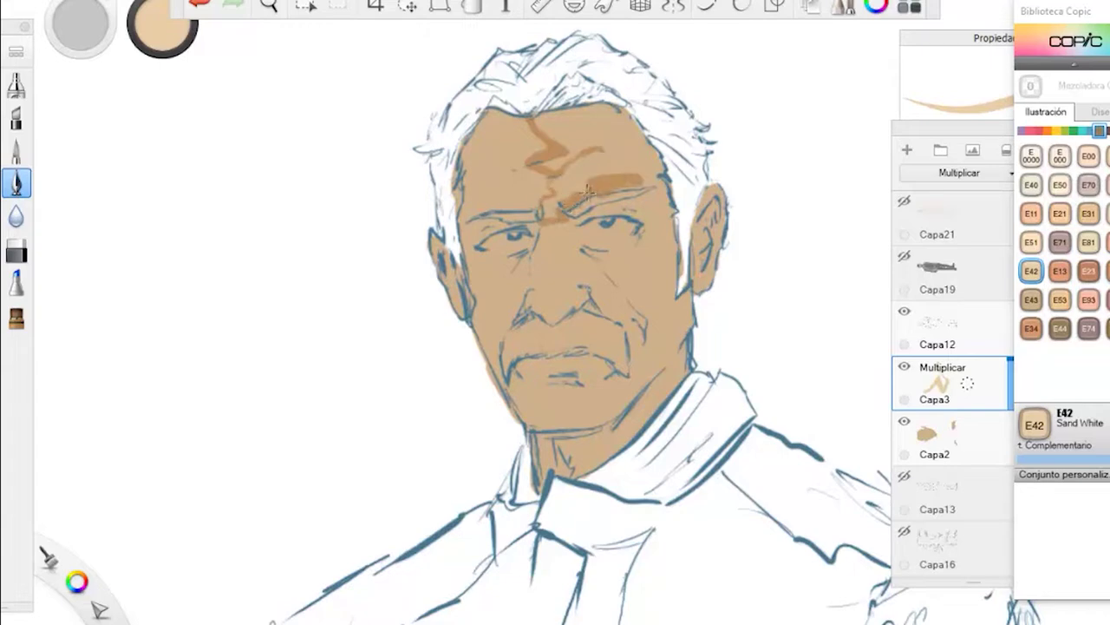
{"action": "left_click_drag", "start_coordinate": [542, 224], "coordinate": [534, 256]}
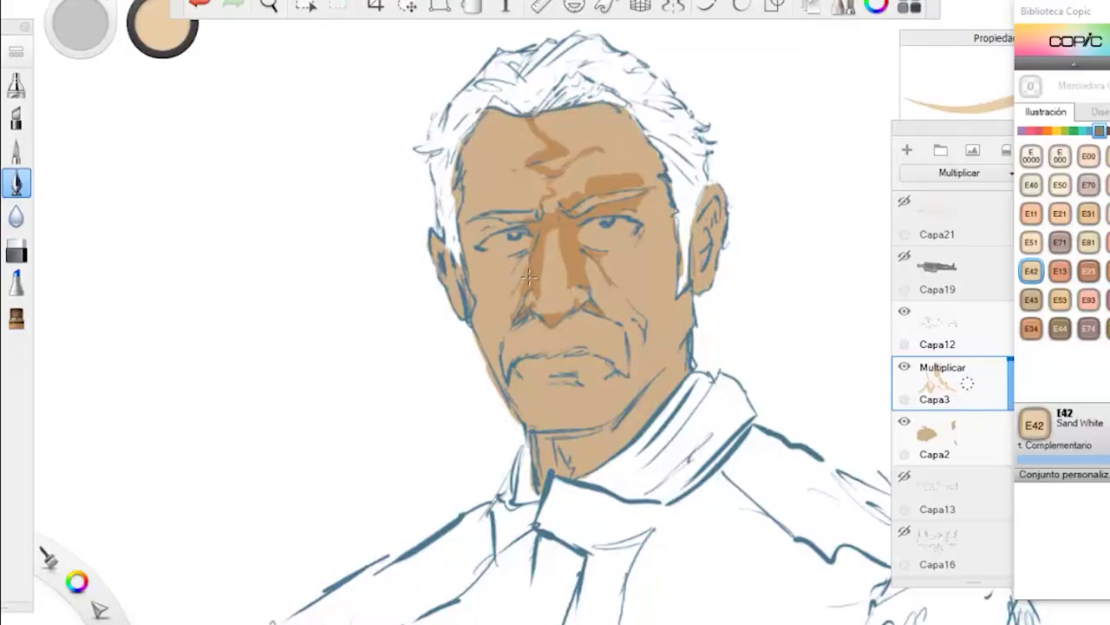
Step: Extend the E42 Sand White shadows over the darker side of the face, the mouth, chin, neck and ear
{"action": "mouse_move", "coordinate": [528, 276]}
{"action": "left_mouse_down"}
{"action": "mouse_move", "coordinate": [502, 347]}
{"action": "mouse_move", "coordinate": [499, 261]}
{"action": "mouse_move", "coordinate": [512, 264]}
{"action": "mouse_move", "coordinate": [493, 224]}
{"action": "mouse_move", "coordinate": [473, 245]}
{"action": "mouse_move", "coordinate": [486, 321]}
{"action": "mouse_move", "coordinate": [491, 183]}
{"action": "mouse_move", "coordinate": [472, 212]}
{"action": "mouse_move", "coordinate": [482, 130]}
{"action": "mouse_move", "coordinate": [475, 216]}
{"action": "mouse_move", "coordinate": [531, 186]}
{"action": "mouse_move", "coordinate": [493, 201]}
{"action": "mouse_move", "coordinate": [508, 217]}
{"action": "mouse_move", "coordinate": [451, 276]}
{"action": "mouse_move", "coordinate": [462, 299]}
{"action": "left_mouse_up"}
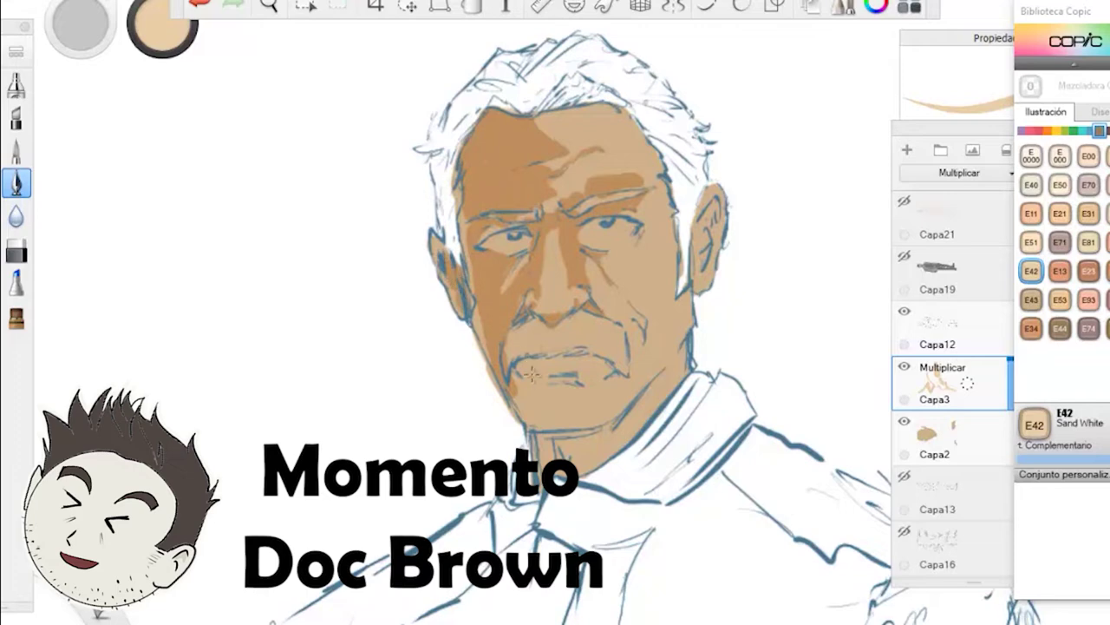
{"action": "left_click_drag", "start_coordinate": [513, 376], "coordinate": [526, 386]}
{"action": "mouse_move", "coordinate": [607, 379]}
{"action": "left_mouse_down"}
{"action": "mouse_move", "coordinate": [545, 368]}
{"action": "mouse_move", "coordinate": [586, 368]}
{"action": "mouse_move", "coordinate": [551, 392]}
{"action": "mouse_move", "coordinate": [572, 406]}
{"action": "mouse_move", "coordinate": [568, 418]}
{"action": "mouse_move", "coordinate": [545, 388]}
{"action": "mouse_move", "coordinate": [594, 423]}
{"action": "mouse_move", "coordinate": [555, 441]}
{"action": "mouse_move", "coordinate": [559, 430]}
{"action": "mouse_move", "coordinate": [542, 469]}
{"action": "mouse_move", "coordinate": [572, 479]}
{"action": "mouse_move", "coordinate": [606, 460]}
{"action": "mouse_move", "coordinate": [611, 432]}
{"action": "mouse_move", "coordinate": [659, 375]}
{"action": "mouse_move", "coordinate": [599, 467]}
{"action": "mouse_move", "coordinate": [668, 359]}
{"action": "left_mouse_up"}
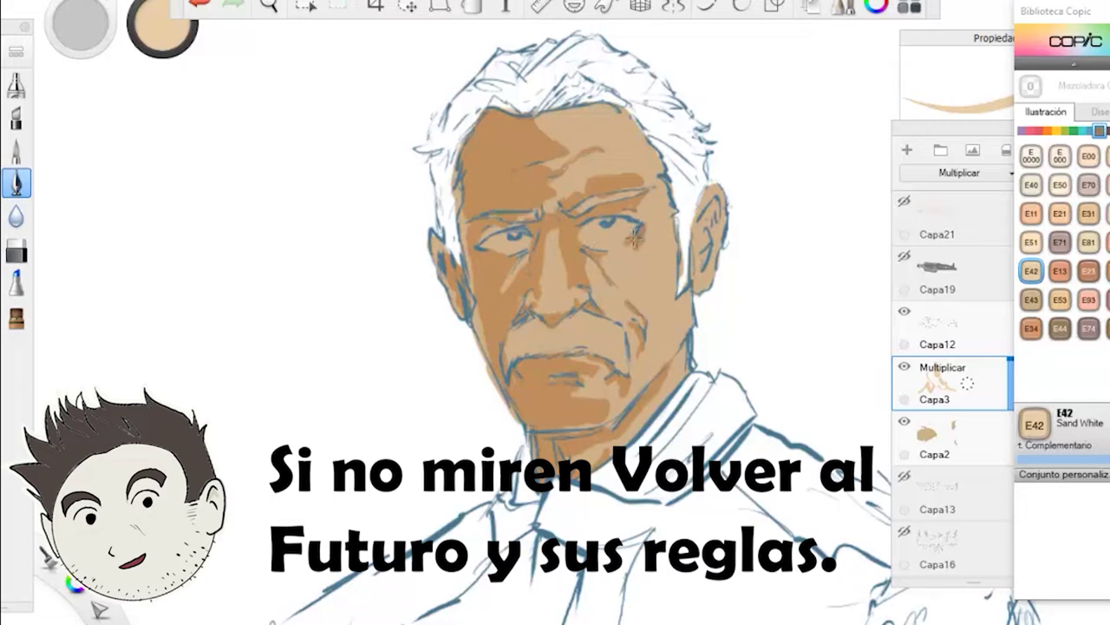
{"action": "left_click_drag", "start_coordinate": [716, 203], "coordinate": [704, 259]}
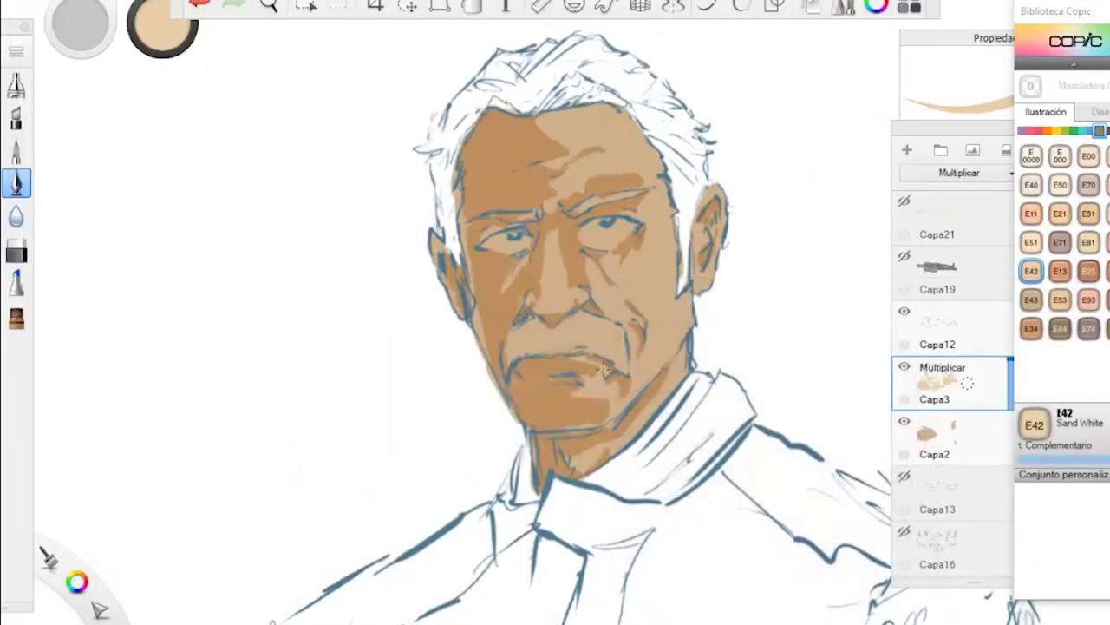
{"action": "left_click_drag", "start_coordinate": [472, 180], "coordinate": [465, 139]}
Step: Shade the hands on the crossed arms with E42 Sand White on the Multiplicar layer
{"action": "left_click_drag", "start_coordinate": [455, 423], "coordinate": [410, 449]}
{"action": "left_click_drag", "start_coordinate": [770, 401], "coordinate": [758, 430]}
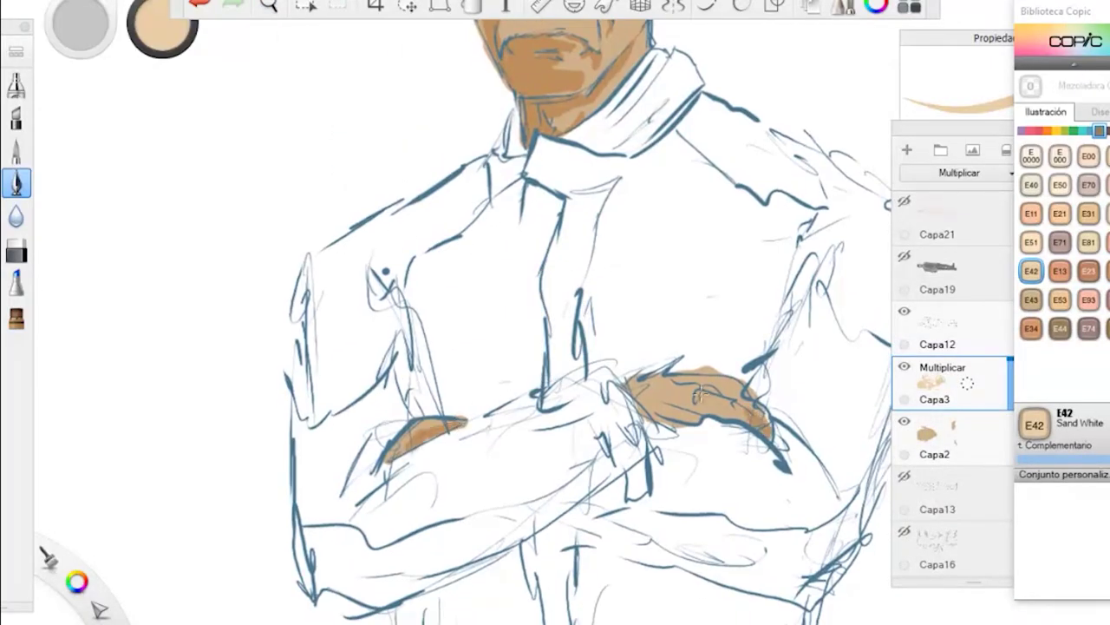
{"action": "mouse_move", "coordinate": [702, 398]}
{"action": "left_mouse_down"}
{"action": "mouse_move", "coordinate": [691, 412]}
{"action": "mouse_move", "coordinate": [741, 400]}
{"action": "left_mouse_up"}
{"action": "mouse_move", "coordinate": [662, 411]}
{"action": "left_mouse_down"}
{"action": "mouse_move", "coordinate": [637, 396]}
{"action": "mouse_move", "coordinate": [709, 424]}
{"action": "left_mouse_up"}
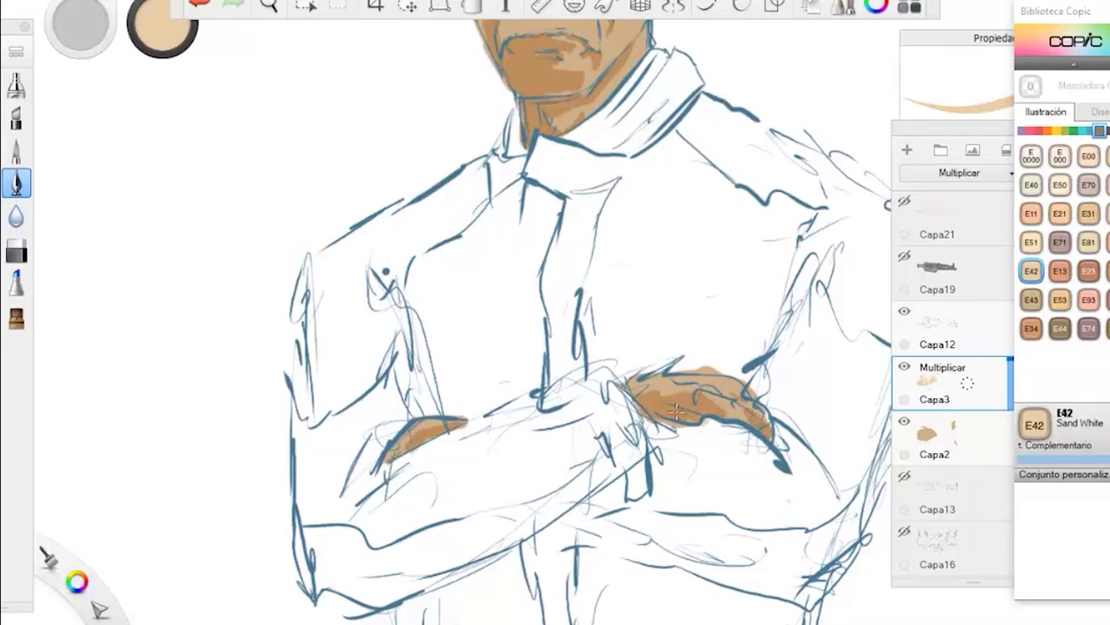
Step: Choose E40 Brick White and merge the Multiplicar shading layer into the skin colour layer
{"action": "key", "text": "space"}
{"action": "mouse_move", "coordinate": [470, 30]}
{"action": "left_mouse_down"}
{"action": "mouse_move", "coordinate": [500, 280]}
{"action": "mouse_move", "coordinate": [468, 345]}
{"action": "left_mouse_up"}
{"action": "left_click_drag", "start_coordinate": [469, 345], "coordinate": [512, 307]}
{"action": "left_click", "coordinate": [510, 307]}
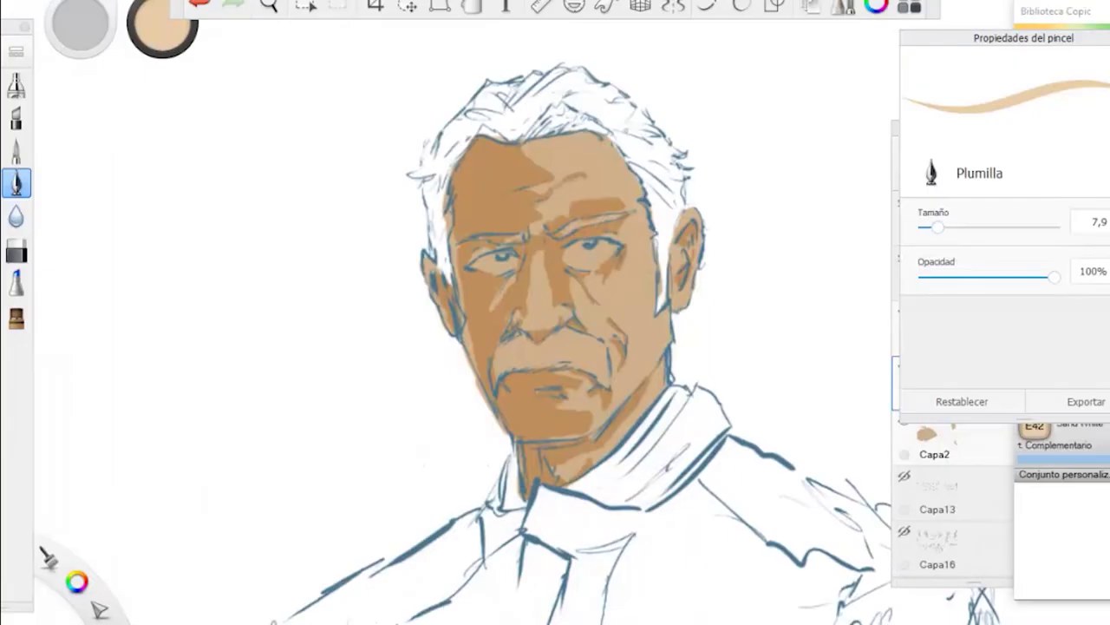
{"action": "left_click", "coordinate": [1043, 503]}
{"action": "left_click", "coordinate": [1031, 185]}
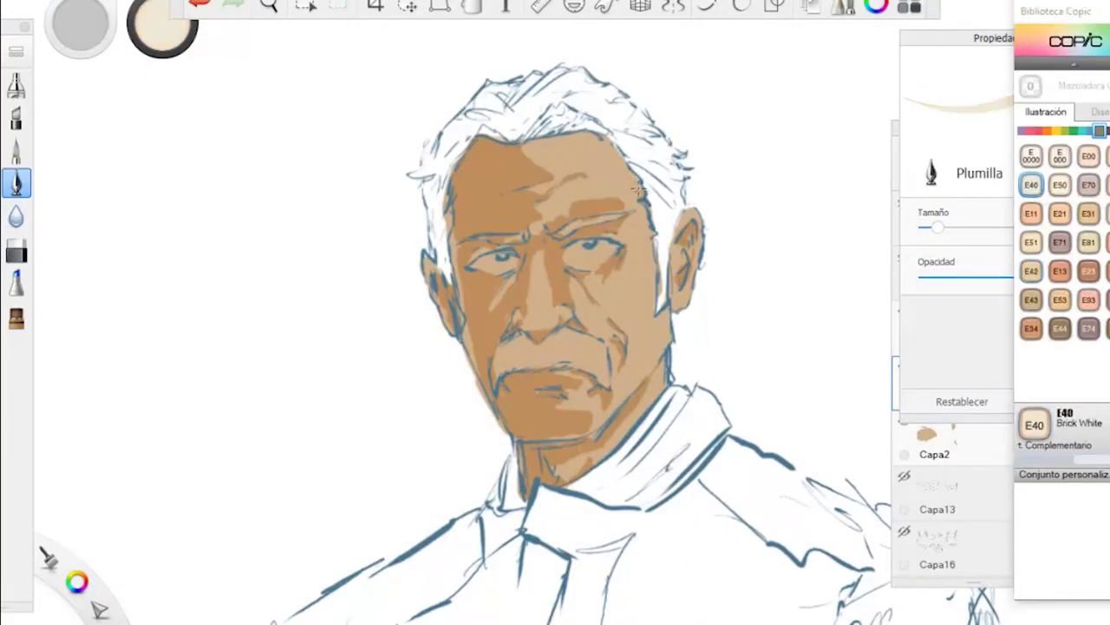
{"action": "left_click", "coordinate": [967, 440]}
{"action": "left_click_drag", "start_coordinate": [967, 383], "coordinate": [968, 406]}
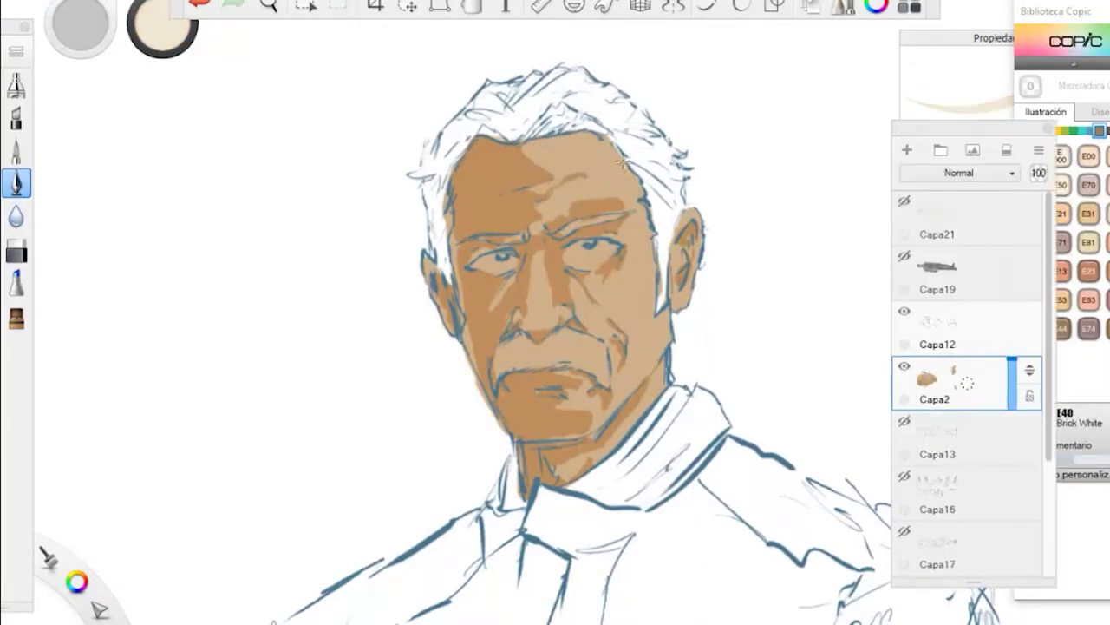
Step: Paint E40 Brick White highlights on the lit edge of the face, cheek, nose, mouth, chin, neck and forehead
{"action": "mouse_move", "coordinate": [621, 163]}
{"action": "left_mouse_down"}
{"action": "mouse_move", "coordinate": [602, 143]}
{"action": "mouse_move", "coordinate": [649, 231]}
{"action": "mouse_move", "coordinate": [668, 339]}
{"action": "mouse_move", "coordinate": [650, 407]}
{"action": "left_mouse_up"}
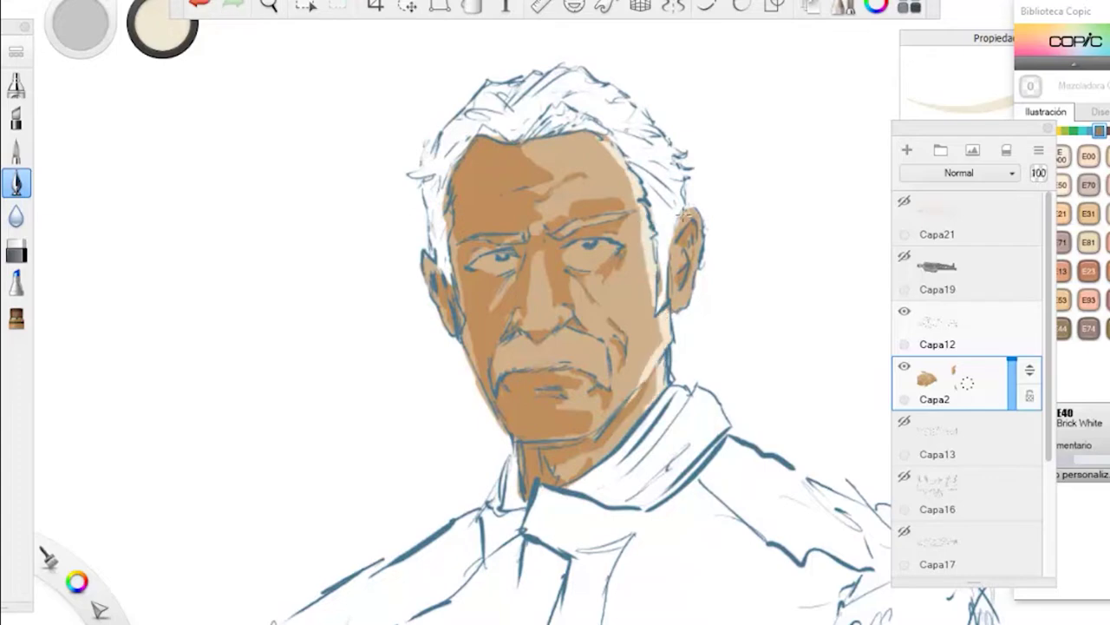
{"action": "left_click_drag", "start_coordinate": [616, 233], "coordinate": [626, 253]}
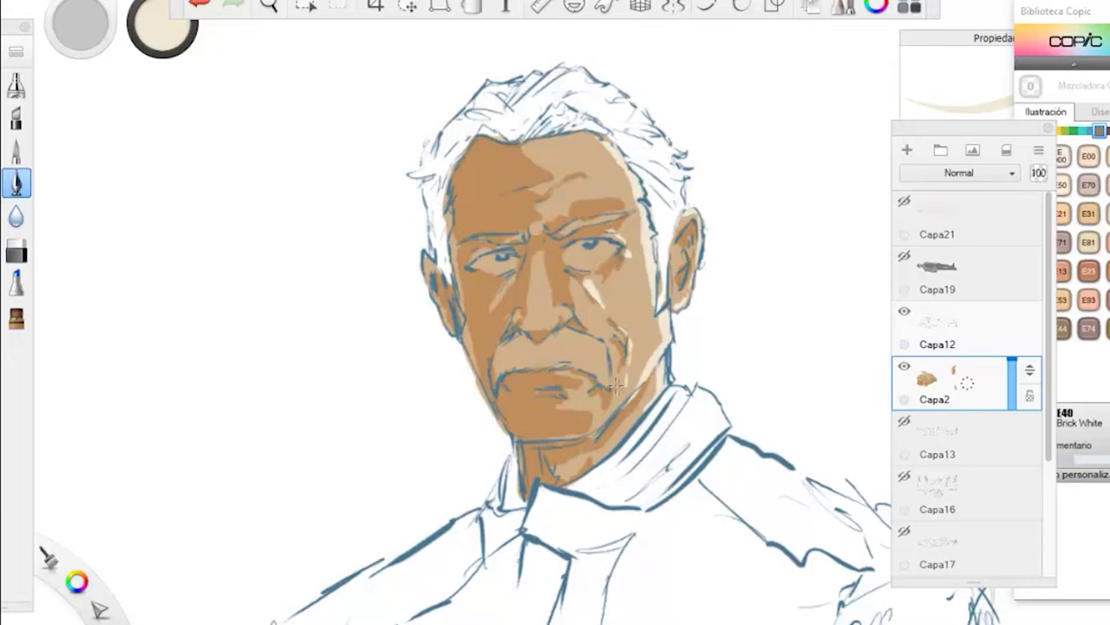
{"action": "mouse_move", "coordinate": [543, 276]}
{"action": "left_mouse_down"}
{"action": "mouse_move", "coordinate": [540, 256]}
{"action": "mouse_move", "coordinate": [548, 302]}
{"action": "left_mouse_up"}
{"action": "key", "text": "ctrl+z"}
{"action": "left_click_drag", "start_coordinate": [539, 253], "coordinate": [543, 333]}
{"action": "mouse_move", "coordinate": [575, 392]}
{"action": "left_mouse_down"}
{"action": "mouse_move", "coordinate": [583, 389]}
{"action": "mouse_move", "coordinate": [578, 406]}
{"action": "mouse_move", "coordinate": [598, 432]}
{"action": "mouse_move", "coordinate": [573, 471]}
{"action": "left_mouse_up"}
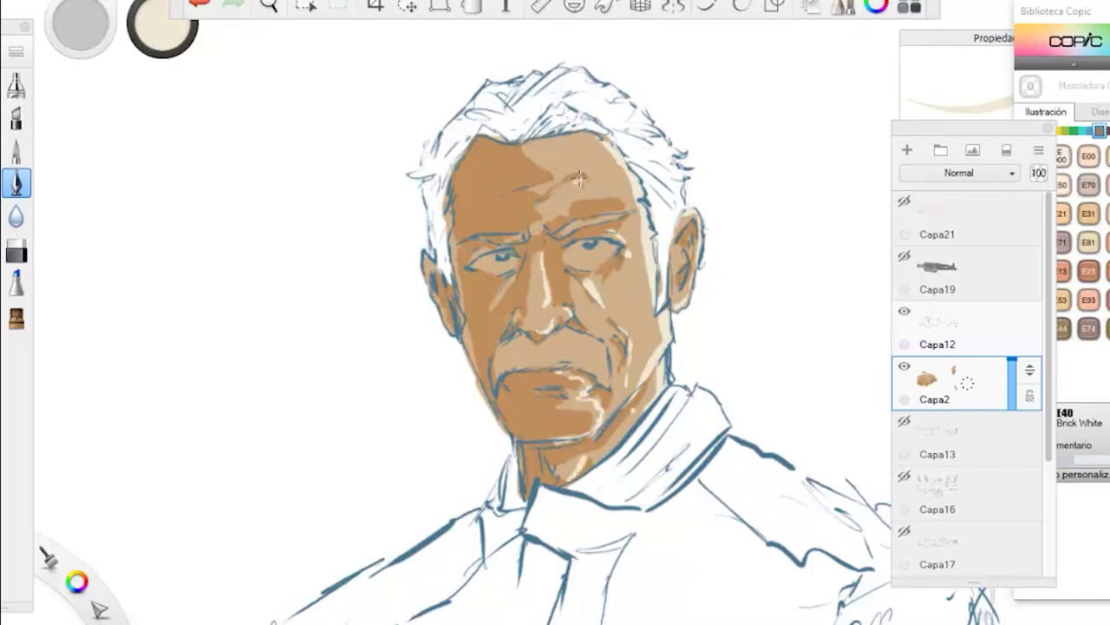
{"action": "mouse_move", "coordinate": [580, 177]}
{"action": "left_mouse_down"}
{"action": "mouse_move", "coordinate": [546, 161]}
{"action": "mouse_move", "coordinate": [553, 168]}
{"action": "left_mouse_up"}
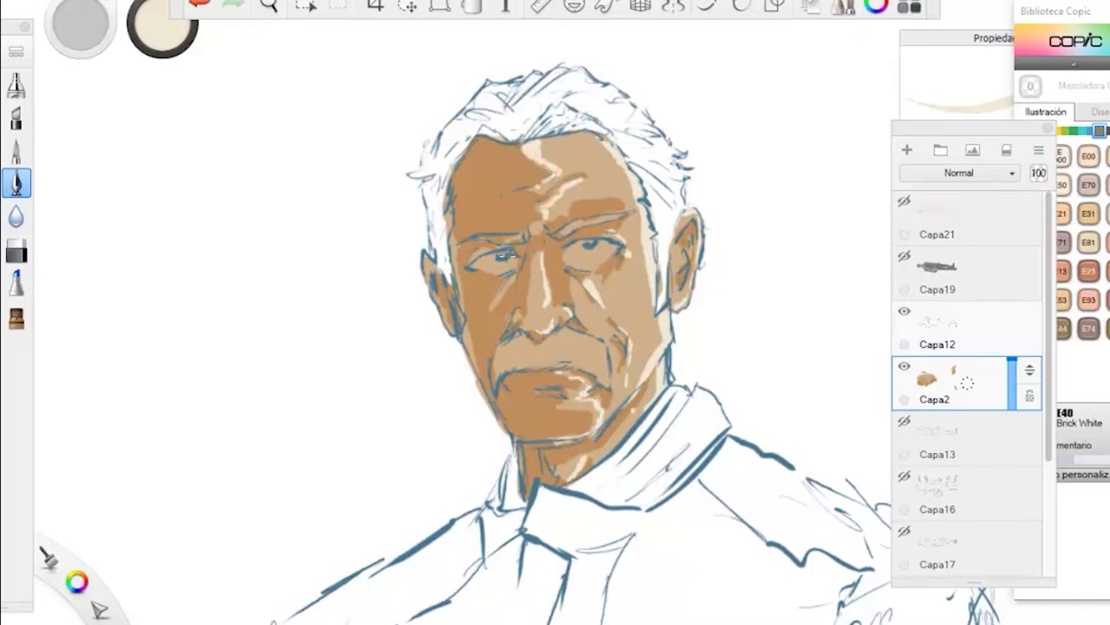
Step: Add a Multiplicar layer above the skin layer and paint darker E43 Dull Ivory shadows along the forehead edge, brow and ear
{"action": "left_click_drag", "start_coordinate": [429, 264], "coordinate": [394, 235]}
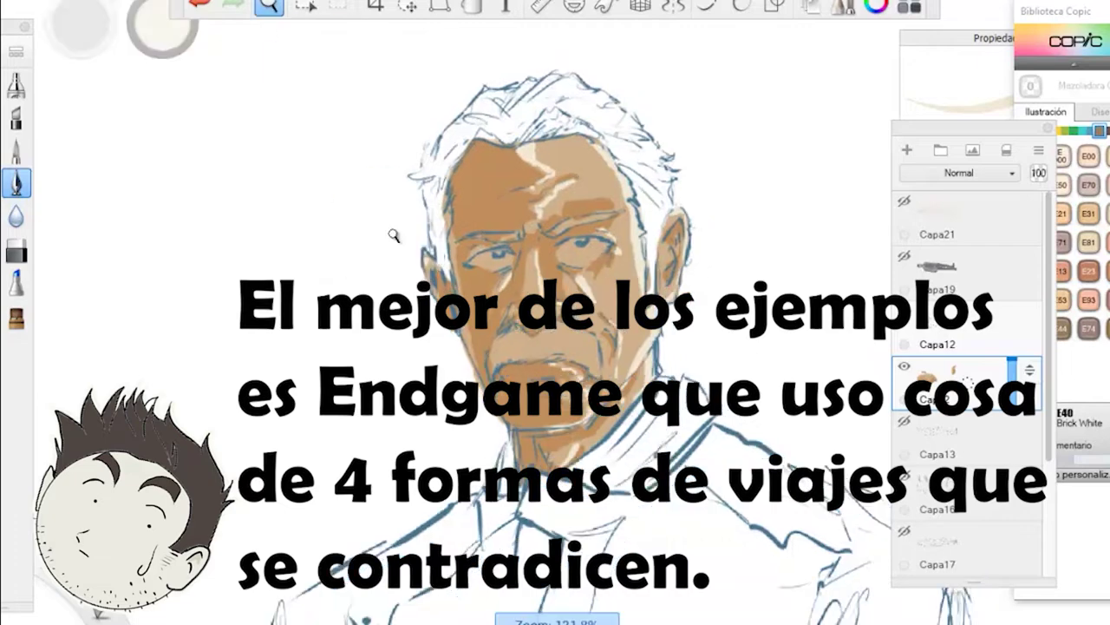
{"action": "left_click_drag", "start_coordinate": [429, 484], "coordinate": [458, 242]}
{"action": "left_click_drag", "start_coordinate": [682, 373], "coordinate": [647, 363]}
{"action": "left_click_drag", "start_coordinate": [460, 169], "coordinate": [508, 350]}
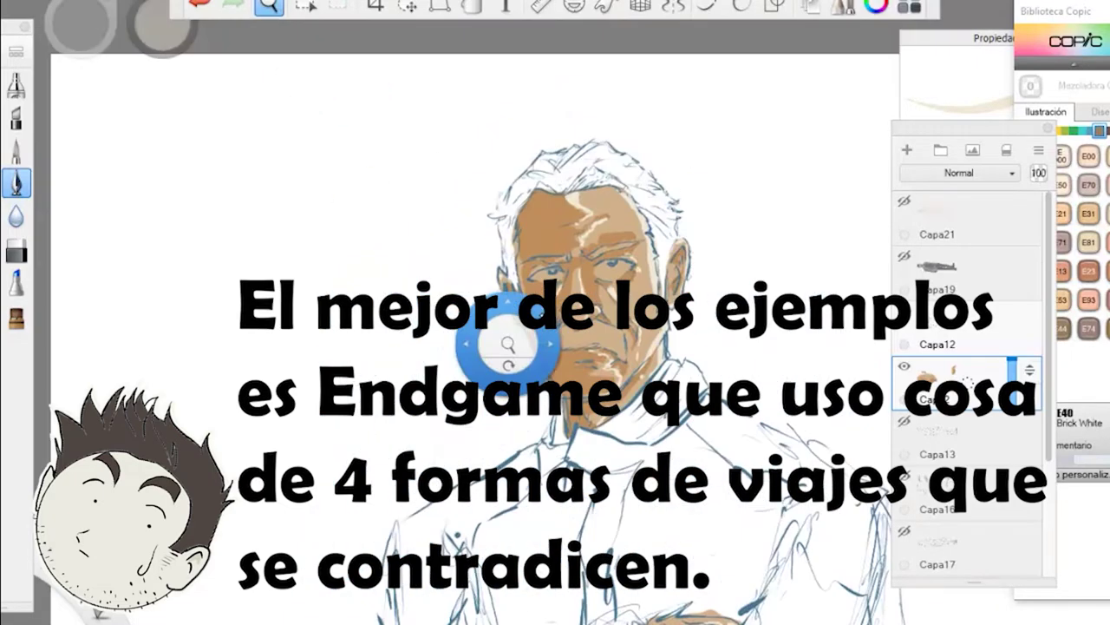
{"action": "left_click_drag", "start_coordinate": [488, 263], "coordinate": [523, 226]}
{"action": "left_click", "coordinate": [907, 150]}
{"action": "left_click", "coordinate": [933, 173]}
{"action": "left_click", "coordinate": [940, 215]}
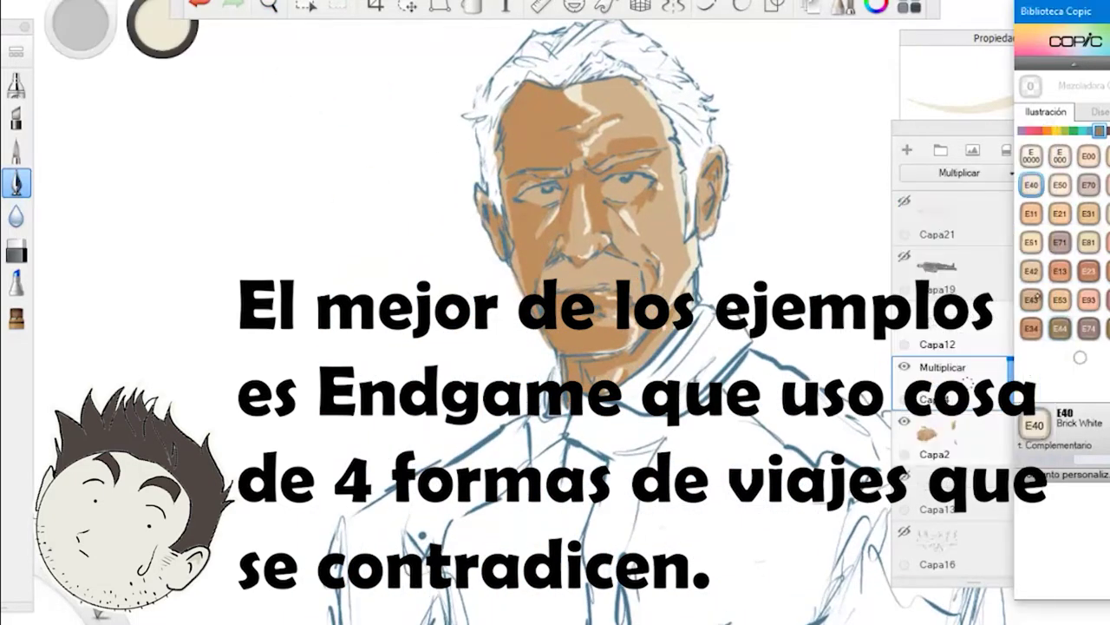
{"action": "left_click", "coordinate": [577, 360], "text": "alt"}
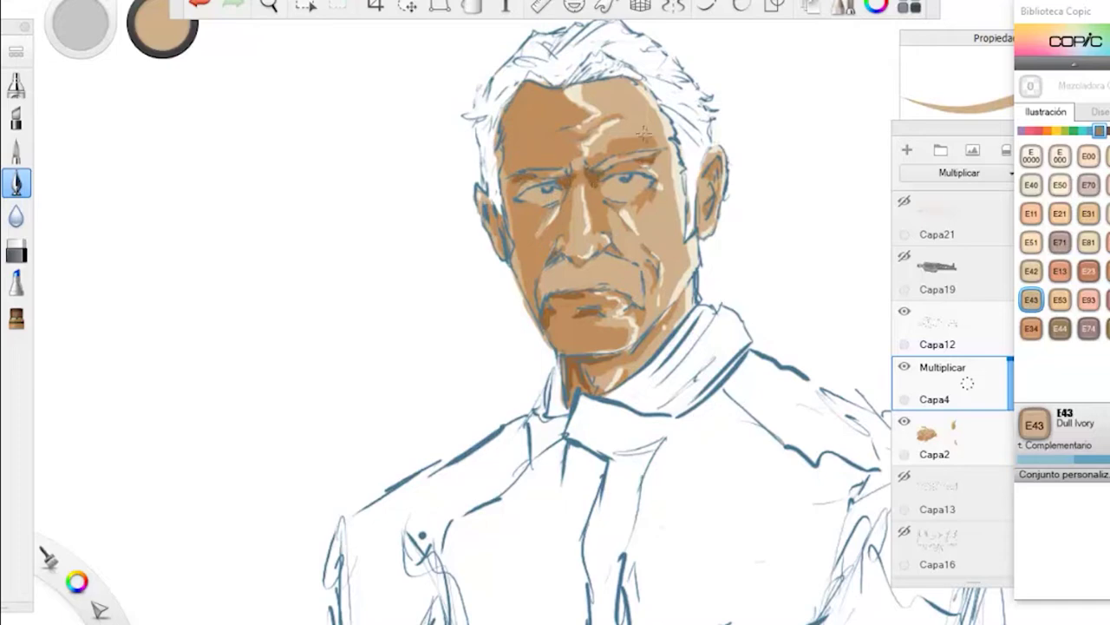
{"action": "mouse_move", "coordinate": [511, 156]}
{"action": "left_mouse_down"}
{"action": "mouse_move", "coordinate": [517, 99]}
{"action": "mouse_move", "coordinate": [499, 186]}
{"action": "left_mouse_up"}
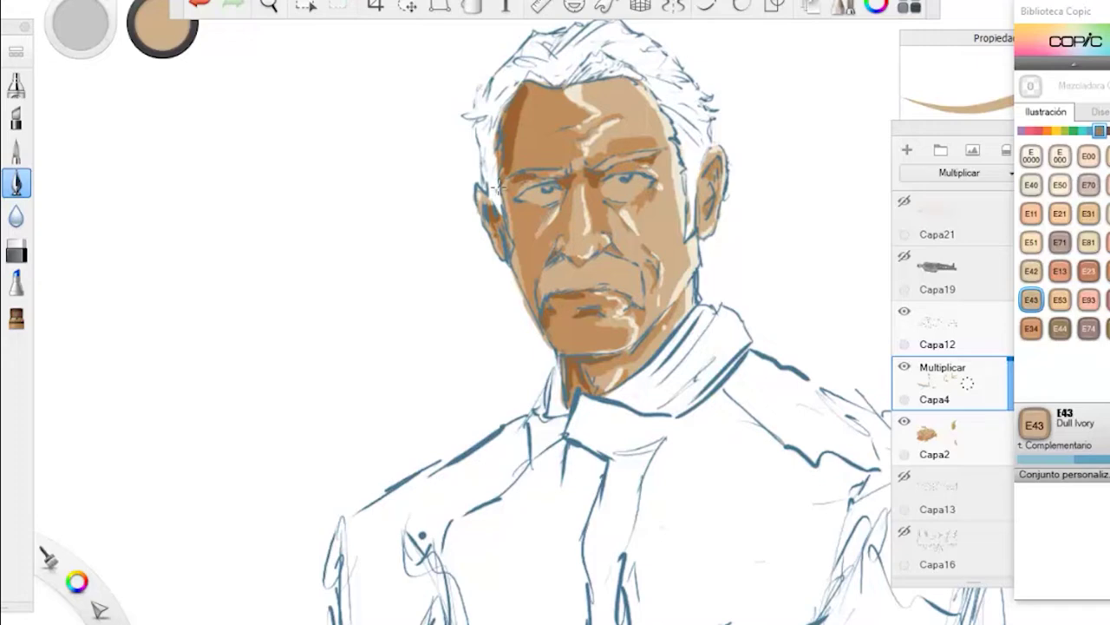
Step: On the skin colour layer, tint the tip of the nose with RV34 Dark Pink, using a larger pen at about 20% opacity
{"action": "left_click", "coordinate": [1051, 597]}
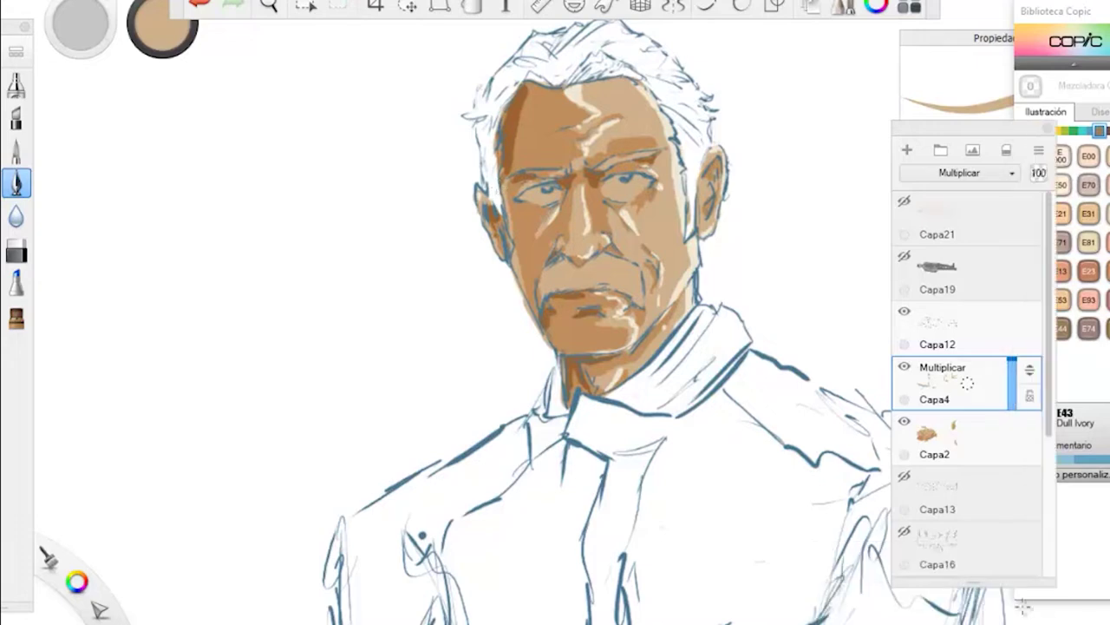
{"action": "mouse_move", "coordinate": [785, 623]}
{"action": "left_click", "coordinate": [963, 438]}
{"action": "left_click", "coordinate": [1045, 133]}
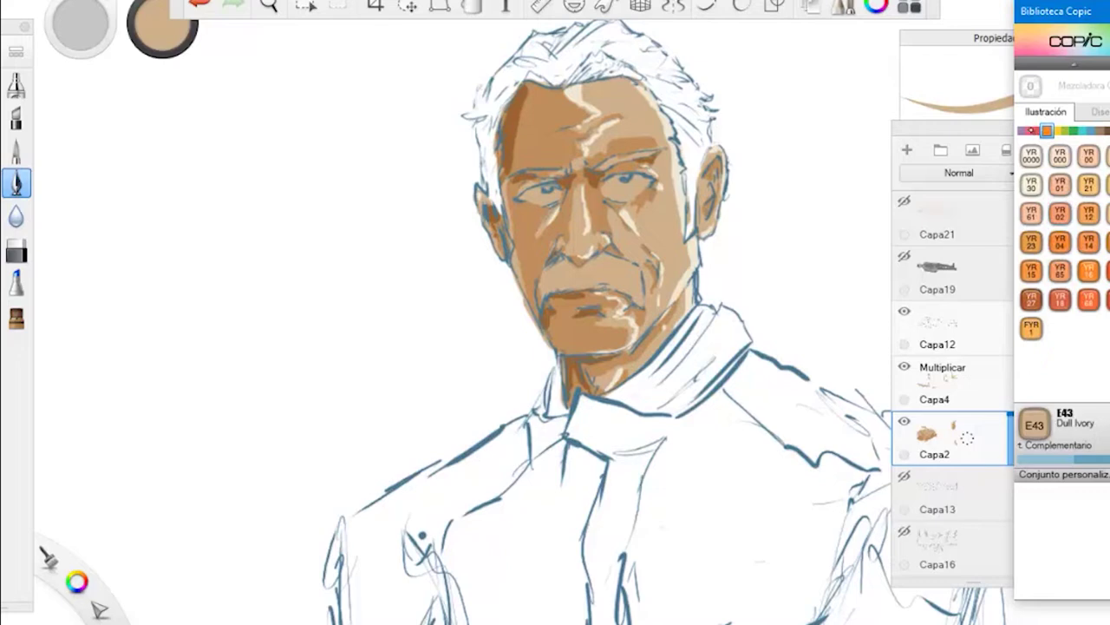
{"action": "left_click", "coordinate": [1032, 132]}
{"action": "left_click", "coordinate": [1060, 272]}
{"action": "left_click", "coordinate": [972, 83]}
{"action": "left_click_drag", "start_coordinate": [961, 278], "coordinate": [949, 278]}
{"action": "left_click_drag", "start_coordinate": [953, 229], "coordinate": [946, 228]}
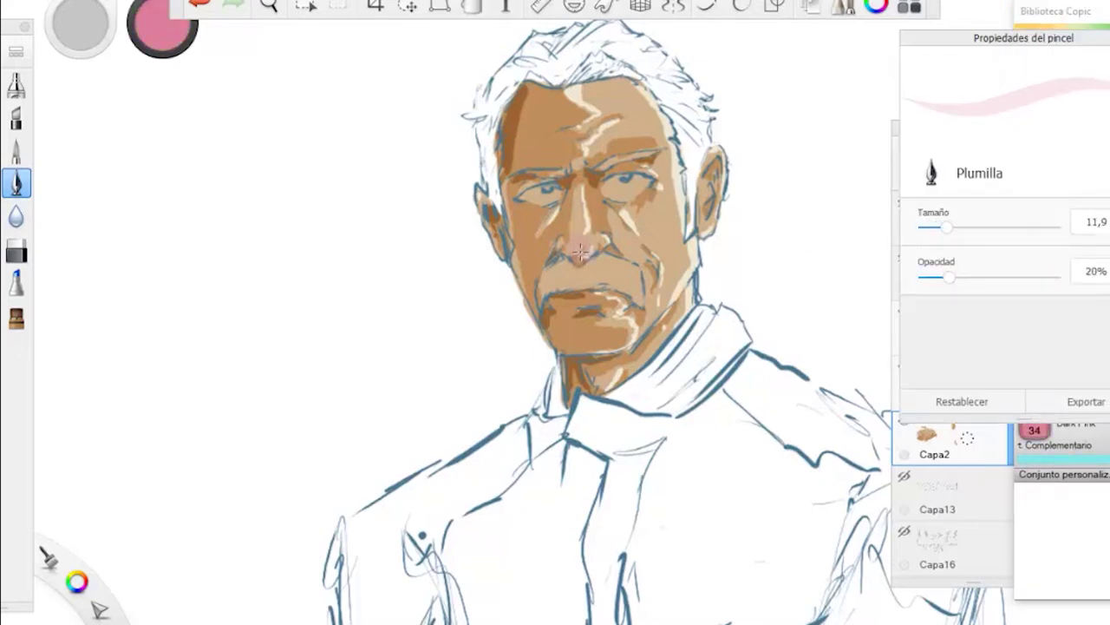
{"action": "left_click_drag", "start_coordinate": [949, 278], "coordinate": [946, 278]}
{"action": "left_click_drag", "start_coordinate": [947, 228], "coordinate": [954, 232]}
{"action": "left_click", "coordinate": [1073, 484]}
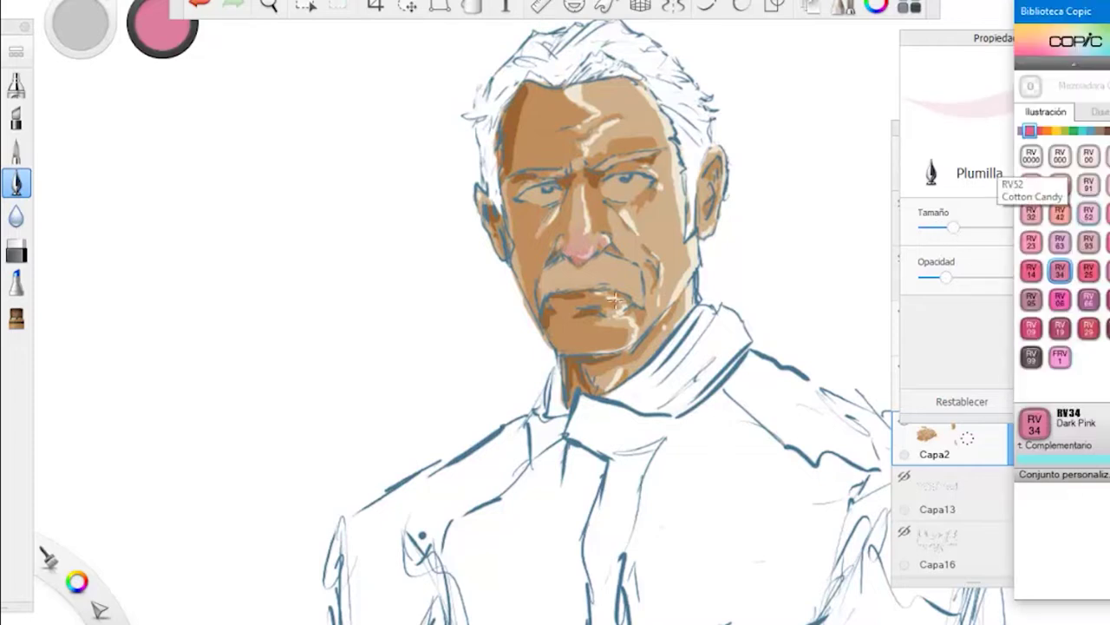
Step: Choose YR12 Loquat from the orange colours and tint the forehead lightly with it
{"action": "left_click", "coordinate": [1047, 131]}
{"action": "left_click", "coordinate": [1060, 242]}
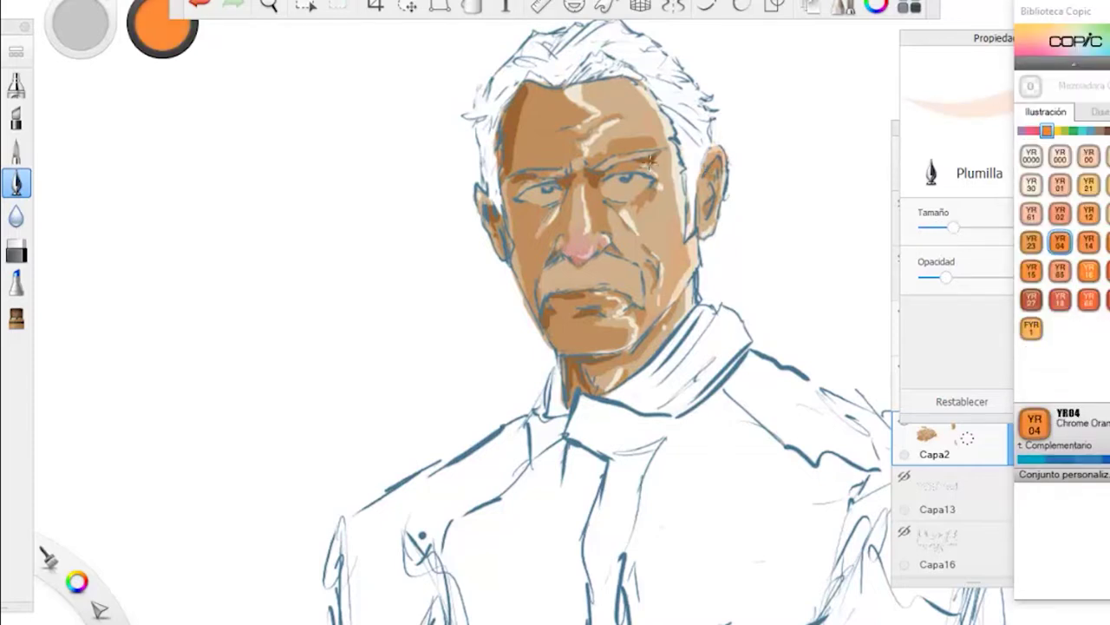
{"action": "left_click", "coordinate": [1089, 213]}
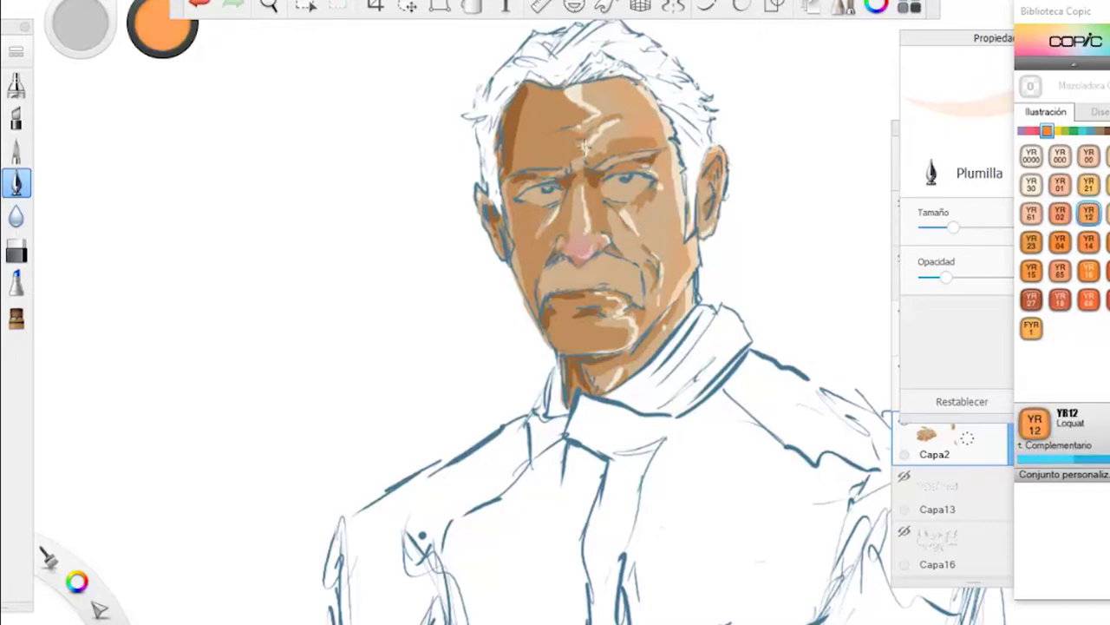
Step: Tint the cheeks, jaw and chin with a light veil of BV23 Grayish Lavender
{"action": "left_click", "coordinate": [1022, 131]}
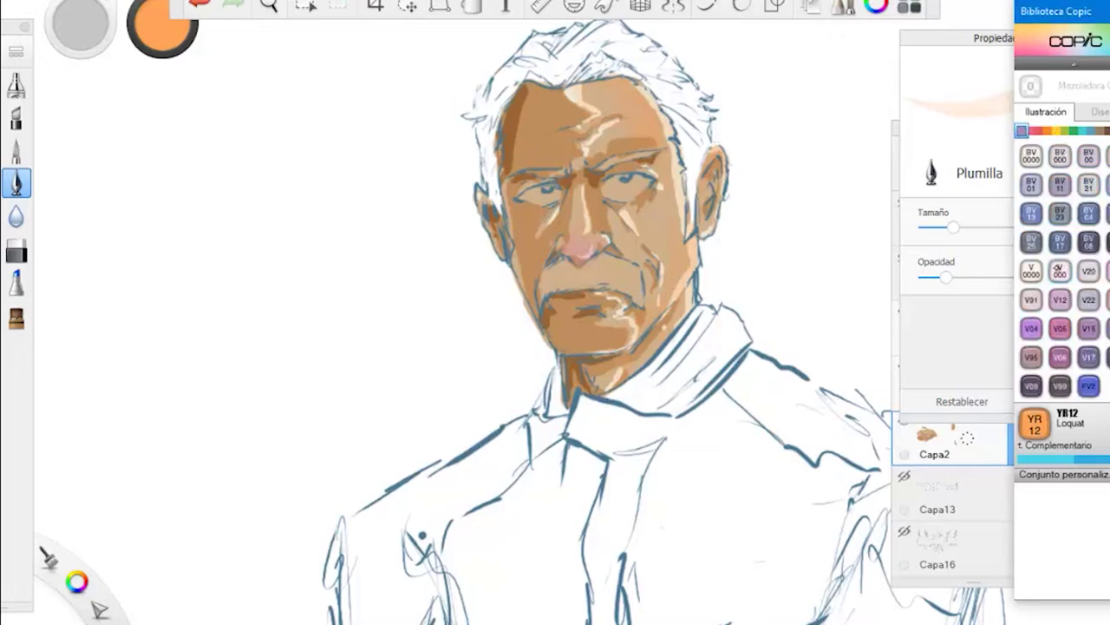
{"action": "left_click", "coordinate": [1060, 213]}
{"action": "left_click", "coordinate": [269, 5]}
{"action": "mouse_move", "coordinate": [337, 63]}
{"action": "left_mouse_down"}
{"action": "mouse_move", "coordinate": [493, 327]}
{"action": "mouse_move", "coordinate": [538, 364]}
{"action": "left_mouse_up"}
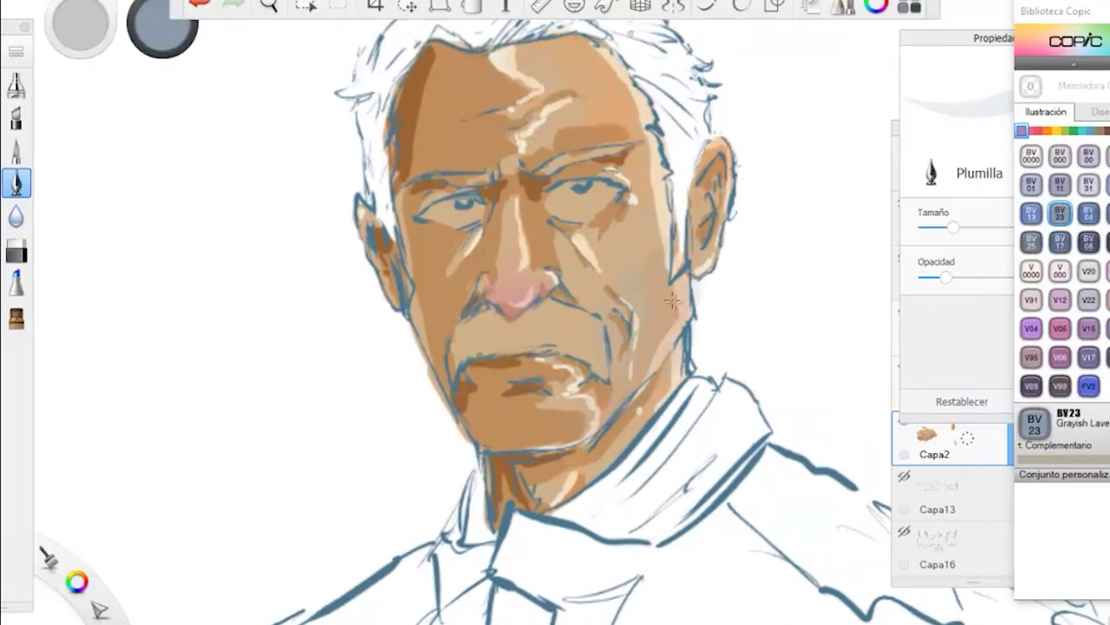
{"action": "left_click_drag", "start_coordinate": [411, 336], "coordinate": [439, 399]}
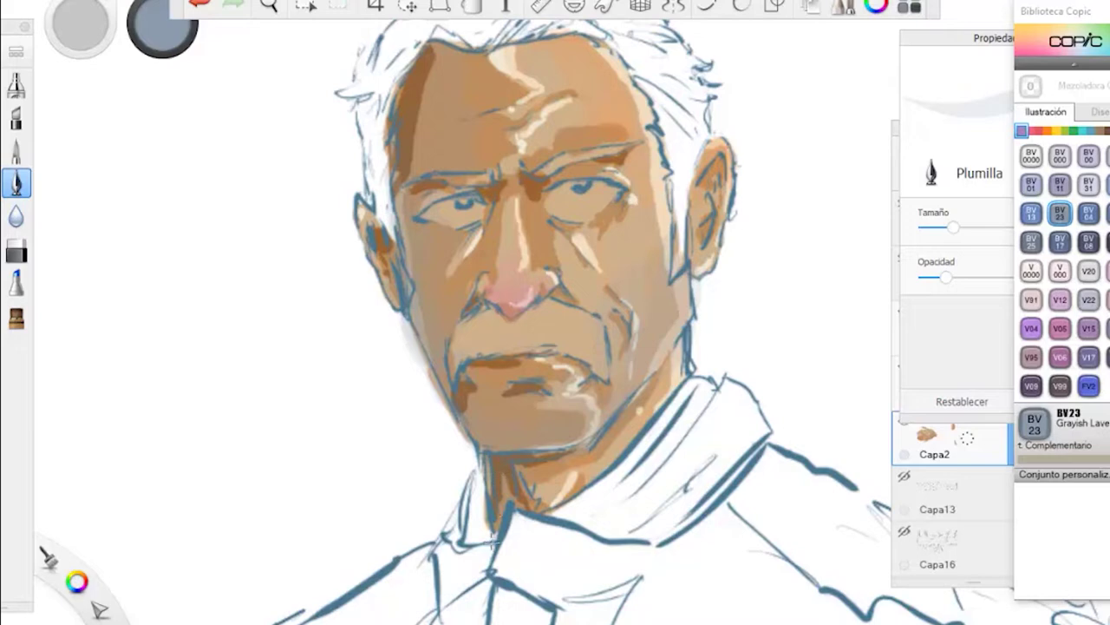
Step: Add a normal layer above the Multiplicar shading layer and make it the active layer
{"action": "left_click", "coordinate": [905, 312]}
{"action": "left_click", "coordinate": [905, 311]}
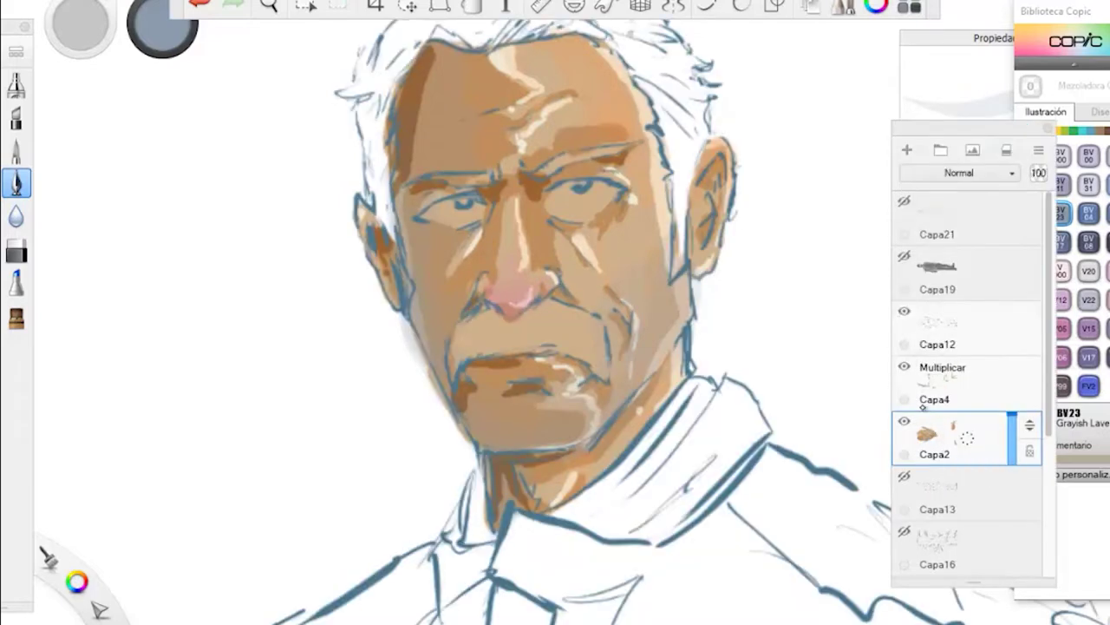
{"action": "left_click", "coordinate": [937, 371]}
{"action": "left_click", "coordinate": [907, 150]}
{"action": "left_click", "coordinate": [941, 434]}
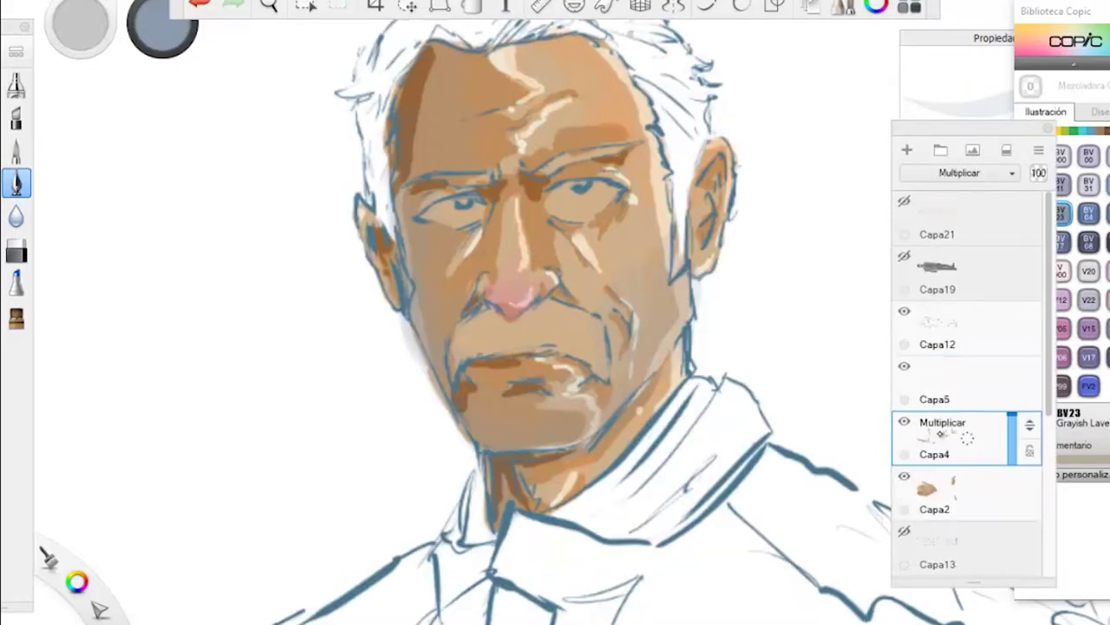
{"action": "left_click", "coordinate": [945, 403]}
Step: Set the pen to 100% opacity with a smaller size and draw dark nostril accents in E49 Dark Bark
{"action": "left_click", "coordinate": [968, 74]}
{"action": "left_click_drag", "start_coordinate": [952, 278], "coordinate": [1055, 278]}
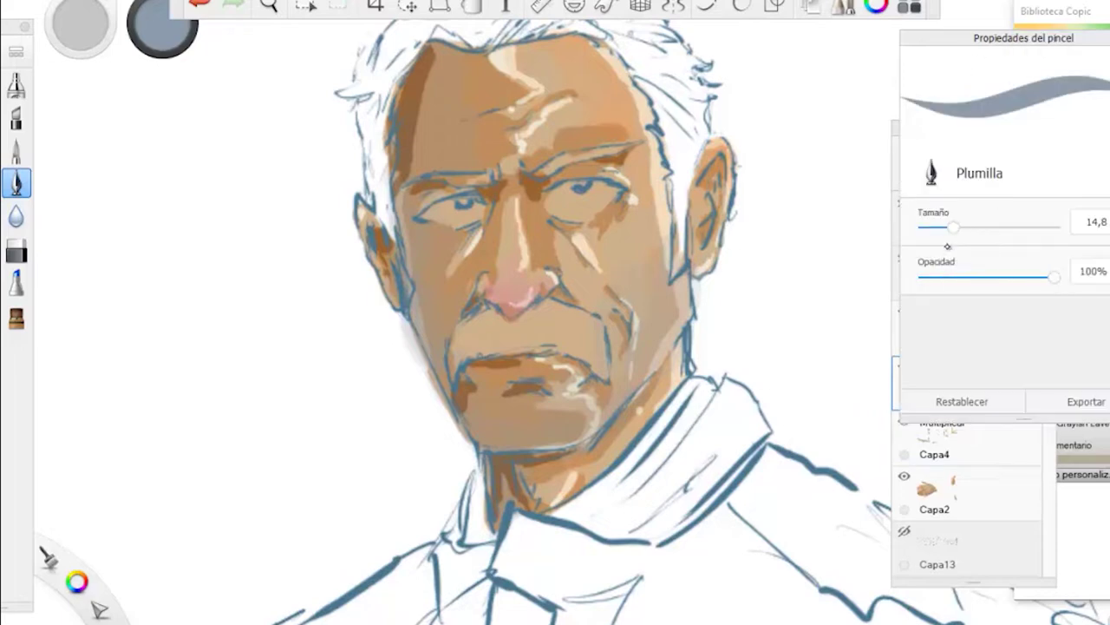
{"action": "left_click_drag", "start_coordinate": [952, 228], "coordinate": [932, 227]}
{"action": "left_click", "coordinate": [1096, 490]}
{"action": "left_click", "coordinate": [1106, 131]}
{"action": "left_click", "coordinate": [1030, 300]}
{"action": "left_click", "coordinate": [927, 395]}
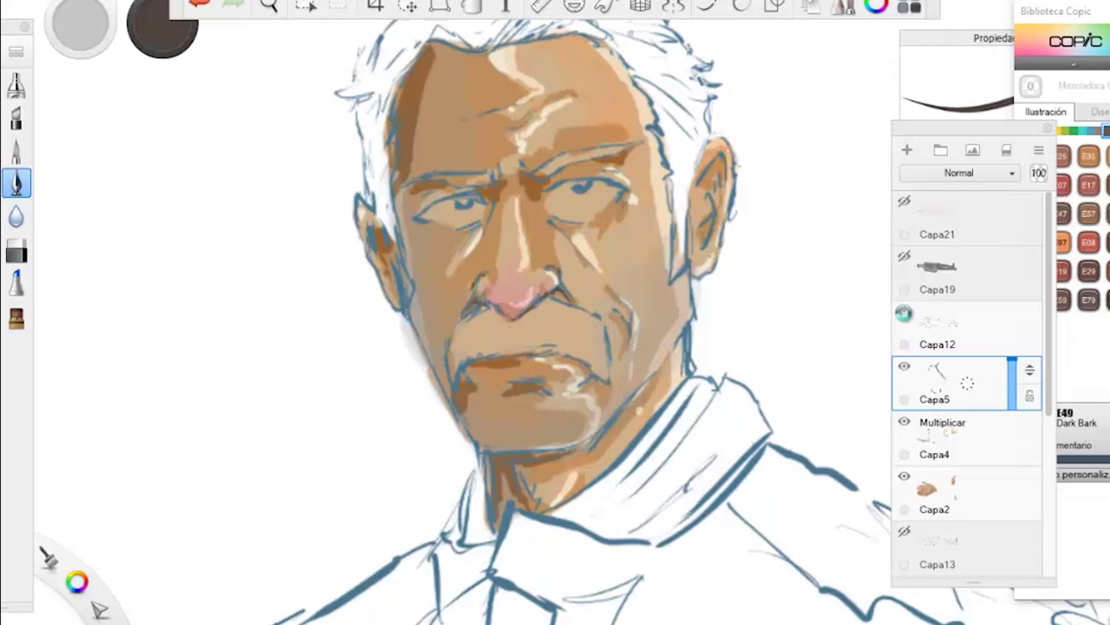
{"action": "left_click", "coordinate": [905, 313]}
{"action": "left_click", "coordinate": [904, 313]}
Step: On the skin colour layer, block in all of the hair, the sideburns and both eyebrows with E49 Dark Bark
{"action": "left_click", "coordinate": [936, 479]}
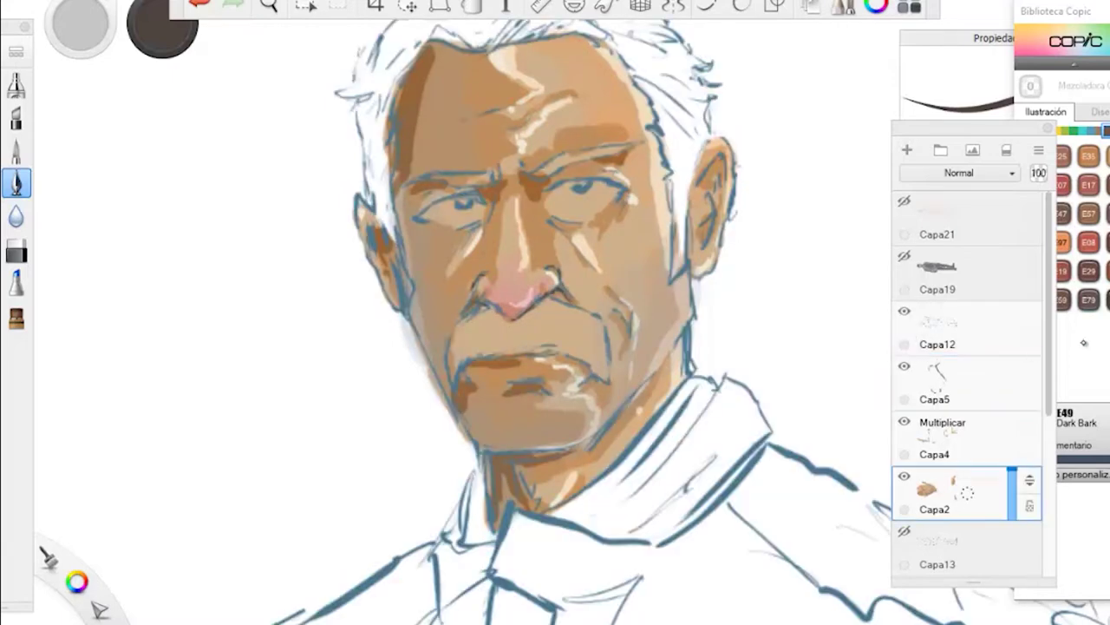
{"action": "left_click", "coordinate": [1084, 342]}
{"action": "key", "text": "space"}
{"action": "mouse_move", "coordinate": [389, 137]}
{"action": "left_mouse_down"}
{"action": "mouse_move", "coordinate": [356, 278]}
{"action": "mouse_move", "coordinate": [355, 368]}
{"action": "mouse_move", "coordinate": [377, 423]}
{"action": "mouse_move", "coordinate": [355, 299]}
{"action": "left_mouse_up"}
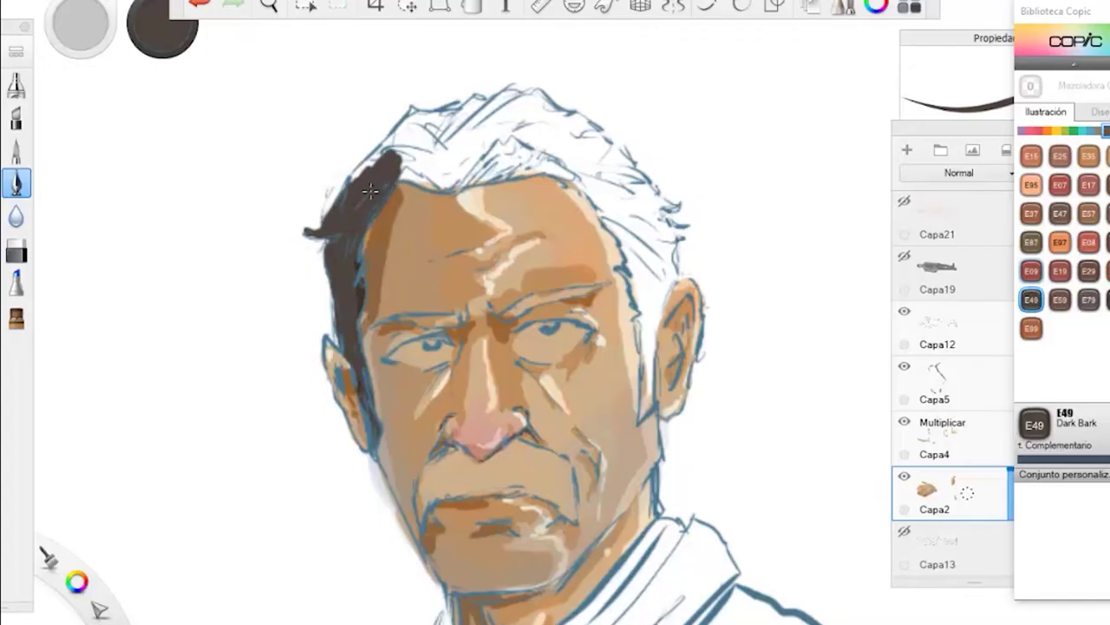
{"action": "mouse_move", "coordinate": [367, 179]}
{"action": "left_mouse_down"}
{"action": "mouse_move", "coordinate": [431, 162]}
{"action": "mouse_move", "coordinate": [459, 182]}
{"action": "mouse_move", "coordinate": [477, 160]}
{"action": "left_mouse_up"}
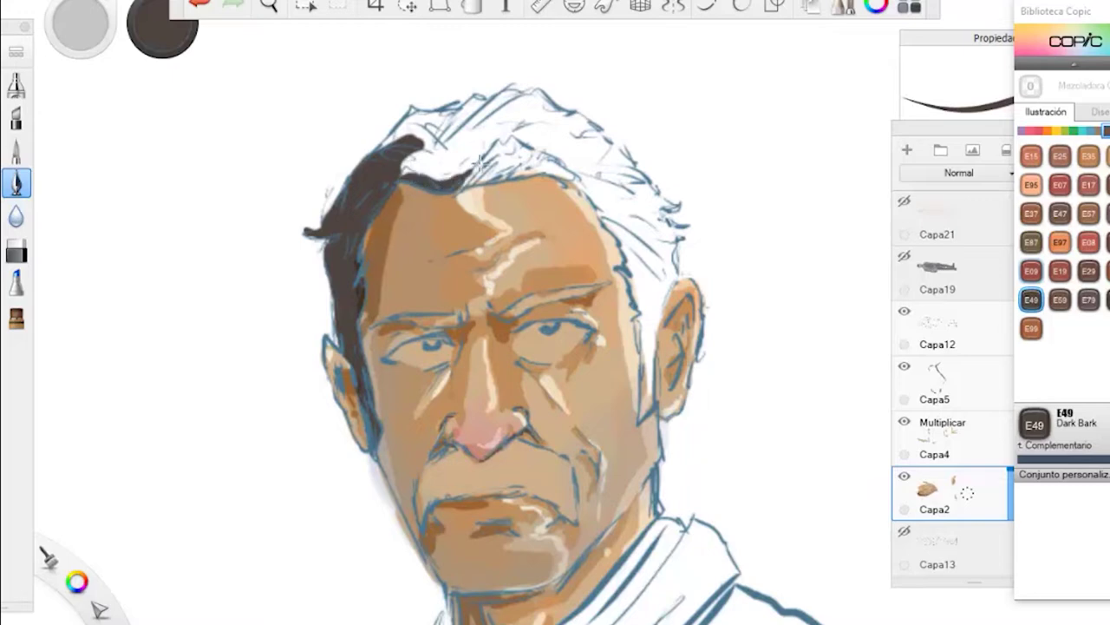
{"action": "mouse_move", "coordinate": [425, 94]}
{"action": "left_mouse_down"}
{"action": "mouse_move", "coordinate": [406, 123]}
{"action": "mouse_move", "coordinate": [413, 110]}
{"action": "mouse_move", "coordinate": [450, 111]}
{"action": "mouse_move", "coordinate": [464, 180]}
{"action": "mouse_move", "coordinate": [537, 167]}
{"action": "mouse_move", "coordinate": [598, 202]}
{"action": "mouse_move", "coordinate": [574, 182]}
{"action": "left_mouse_up"}
{"action": "mouse_move", "coordinate": [618, 232]}
{"action": "left_mouse_down"}
{"action": "mouse_move", "coordinate": [647, 335]}
{"action": "mouse_move", "coordinate": [650, 320]}
{"action": "mouse_move", "coordinate": [640, 415]}
{"action": "mouse_move", "coordinate": [675, 227]}
{"action": "left_mouse_up"}
{"action": "mouse_move", "coordinate": [658, 294]}
{"action": "left_mouse_down"}
{"action": "mouse_move", "coordinate": [661, 247]}
{"action": "mouse_move", "coordinate": [642, 268]}
{"action": "mouse_move", "coordinate": [655, 203]}
{"action": "mouse_move", "coordinate": [658, 225]}
{"action": "mouse_move", "coordinate": [642, 188]}
{"action": "mouse_move", "coordinate": [562, 147]}
{"action": "left_mouse_up"}
{"action": "mouse_move", "coordinate": [587, 295]}
{"action": "left_mouse_down"}
{"action": "mouse_move", "coordinate": [557, 291]}
{"action": "mouse_move", "coordinate": [502, 314]}
{"action": "left_mouse_up"}
{"action": "mouse_move", "coordinate": [418, 323]}
{"action": "left_mouse_down"}
{"action": "mouse_move", "coordinate": [445, 318]}
{"action": "mouse_move", "coordinate": [386, 320]}
{"action": "left_mouse_up"}
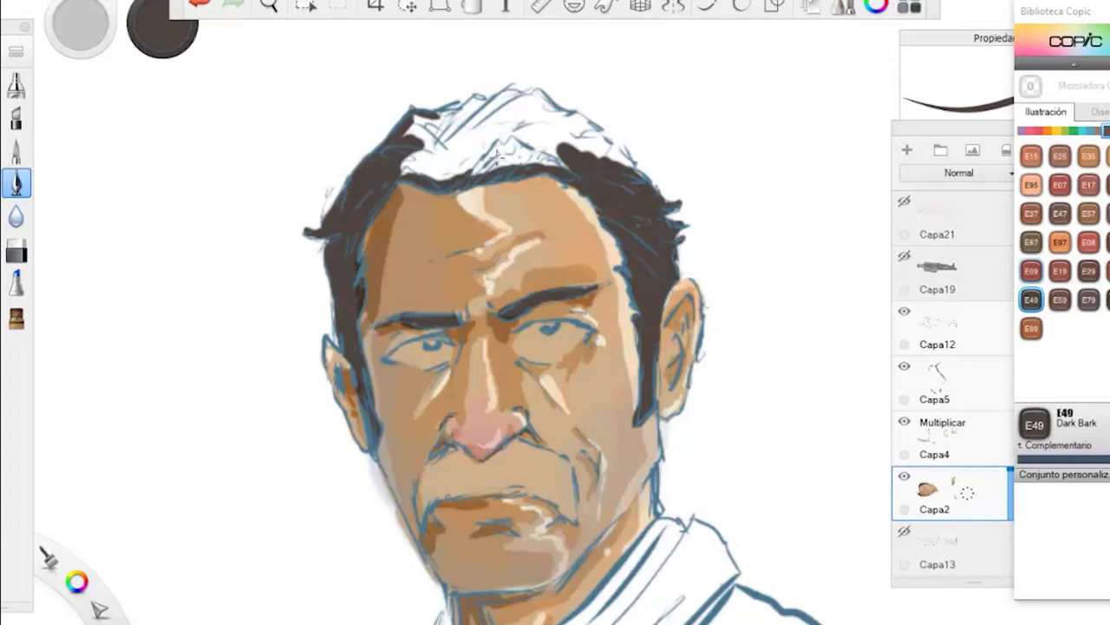
{"action": "mouse_move", "coordinate": [495, 154]}
{"action": "left_mouse_down"}
{"action": "mouse_move", "coordinate": [451, 164]}
{"action": "mouse_move", "coordinate": [408, 139]}
{"action": "mouse_move", "coordinate": [447, 113]}
{"action": "mouse_move", "coordinate": [483, 161]}
{"action": "mouse_move", "coordinate": [547, 169]}
{"action": "mouse_move", "coordinate": [539, 122]}
{"action": "mouse_move", "coordinate": [555, 102]}
{"action": "mouse_move", "coordinate": [490, 91]}
{"action": "left_mouse_up"}
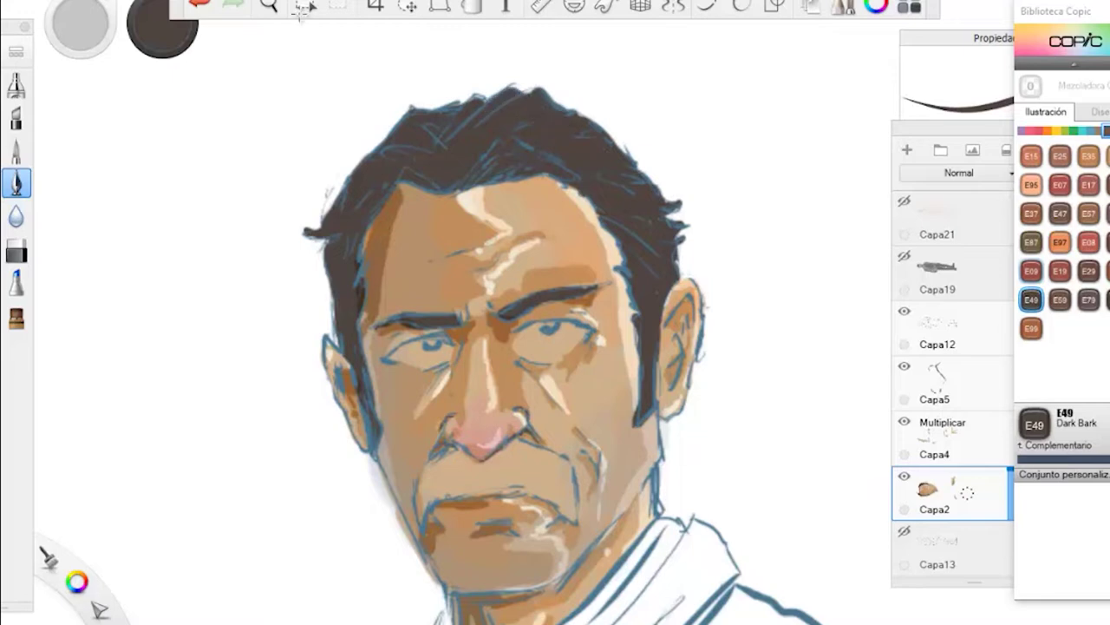
Step: Fill in a thick drooping moustache below the nose with E49 Dark Bark
{"action": "key", "text": "space"}
{"action": "mouse_move", "coordinate": [407, 361]}
{"action": "left_mouse_down"}
{"action": "mouse_move", "coordinate": [439, 307]}
{"action": "mouse_move", "coordinate": [445, 227]}
{"action": "left_mouse_up"}
{"action": "mouse_move", "coordinate": [556, 310]}
{"action": "left_mouse_down"}
{"action": "mouse_move", "coordinate": [607, 354]}
{"action": "mouse_move", "coordinate": [608, 392]}
{"action": "mouse_move", "coordinate": [602, 340]}
{"action": "mouse_move", "coordinate": [590, 355]}
{"action": "mouse_move", "coordinate": [486, 347]}
{"action": "mouse_move", "coordinate": [458, 365]}
{"action": "mouse_move", "coordinate": [492, 345]}
{"action": "left_mouse_up"}
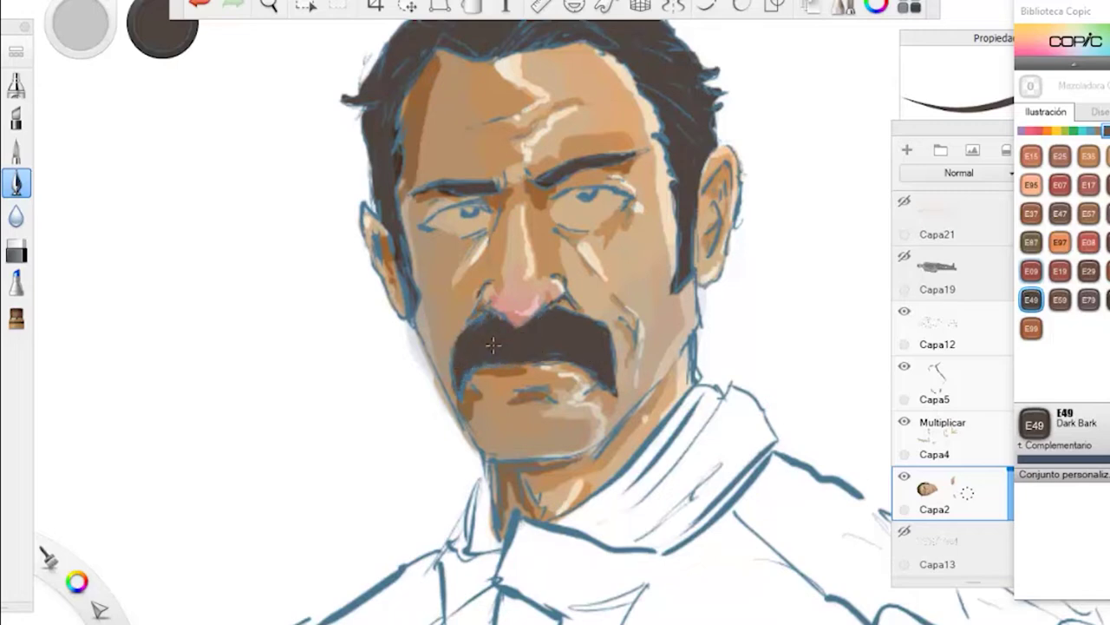
{"action": "key", "text": "space"}
{"action": "left_click_drag", "start_coordinate": [408, 179], "coordinate": [401, 283]}
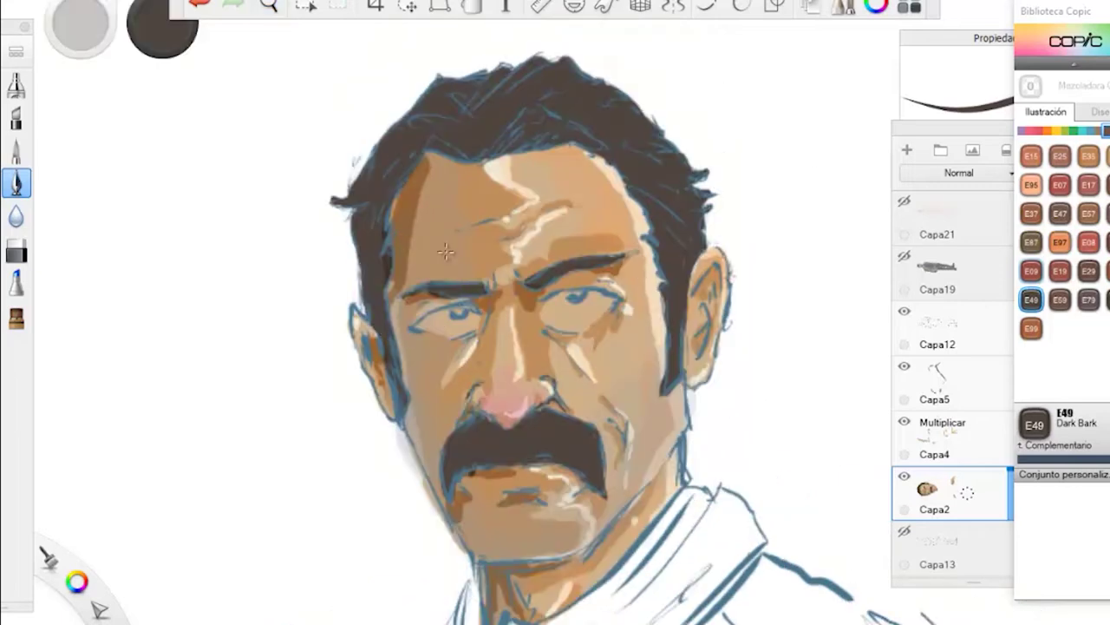
{"action": "left_click_drag", "start_coordinate": [782, 161], "coordinate": [800, 194]}
{"action": "left_click", "coordinate": [795, 214]}
{"action": "left_click_drag", "start_coordinate": [727, 378], "coordinate": [846, 516]}
{"action": "left_click_drag", "start_coordinate": [805, 493], "coordinate": [711, 459]}
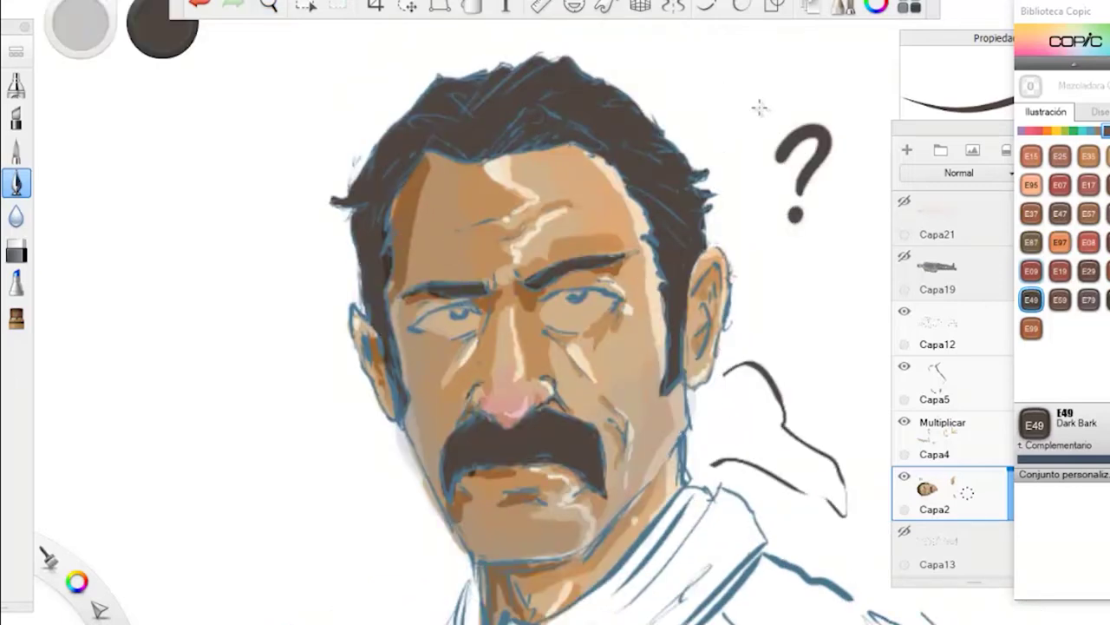
{"action": "left_click_drag", "start_coordinate": [773, 99], "coordinate": [833, 174]}
{"action": "left_click_drag", "start_coordinate": [844, 104], "coordinate": [791, 180]}
{"action": "left_click", "coordinate": [199, 7]}
{"action": "left_click", "coordinate": [199, 7]}
{"action": "left_click", "coordinate": [200, 7]}
{"action": "left_click", "coordinate": [200, 7]}
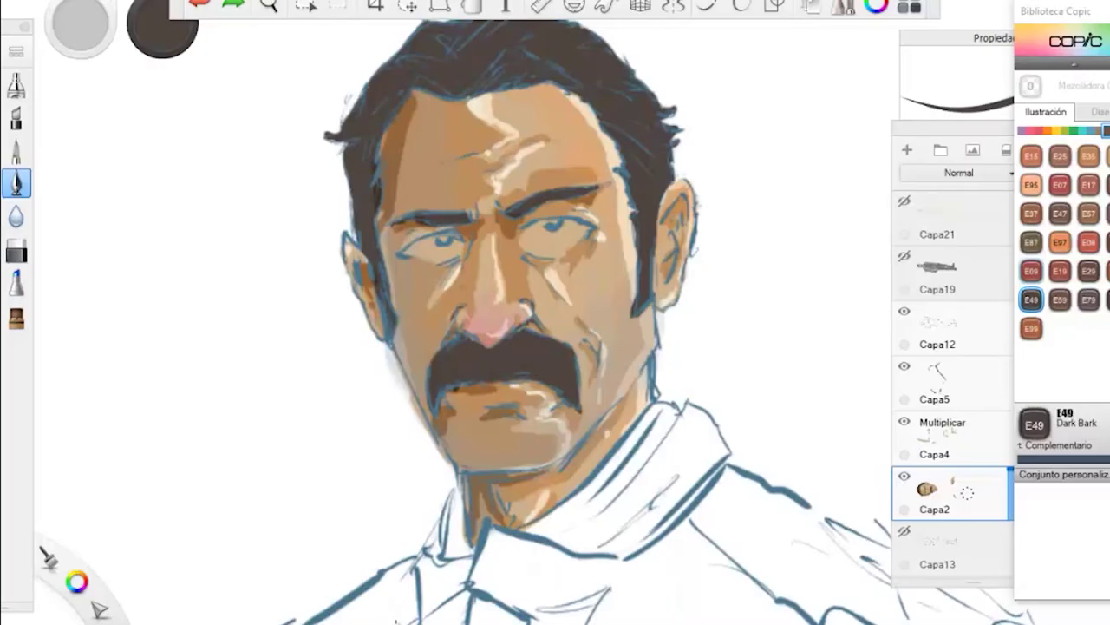
Step: Choose E79 Cashew, hide the line sketch layer and paint the first lighter strands above the ear on the lit side
{"action": "key", "text": "space"}
{"action": "left_click_drag", "start_coordinate": [334, 75], "coordinate": [369, 274]}
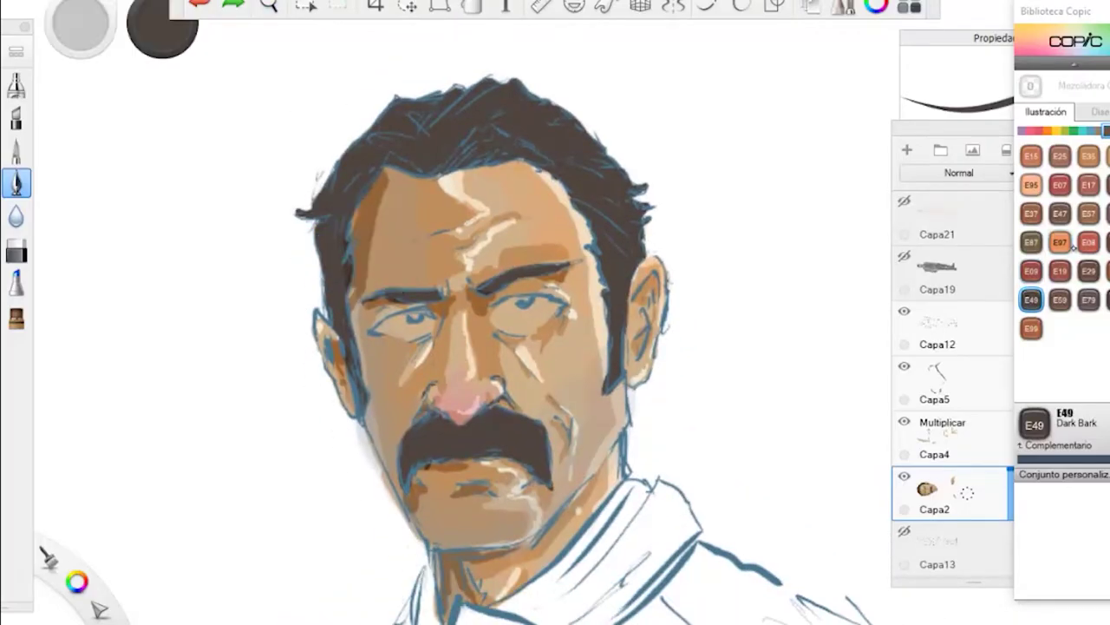
{"action": "left_click", "coordinate": [1089, 299]}
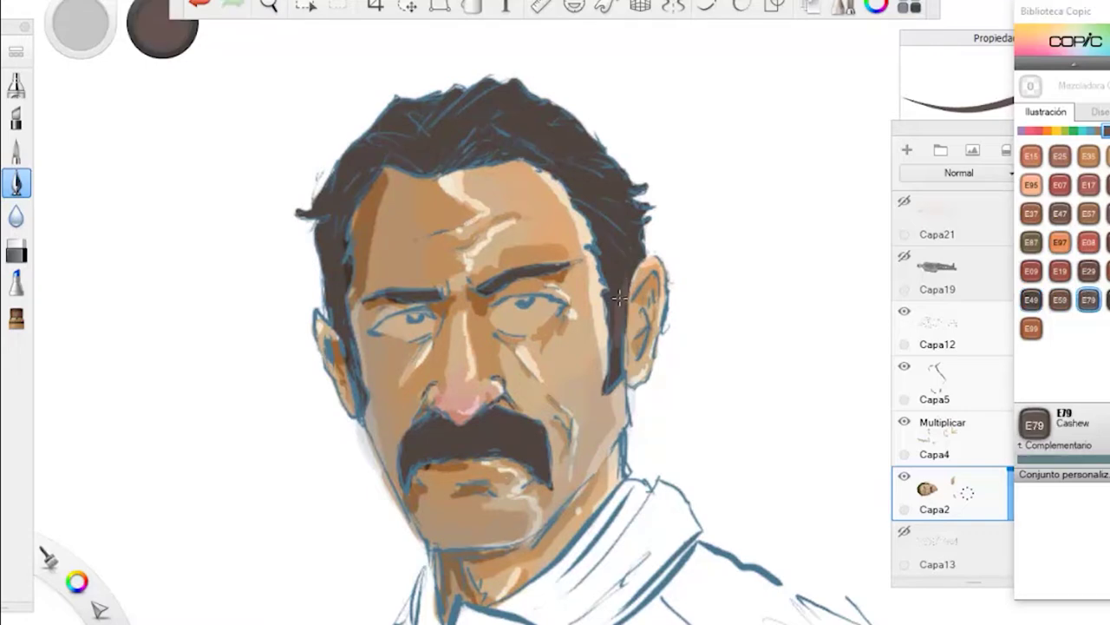
{"action": "left_click", "coordinate": [904, 314]}
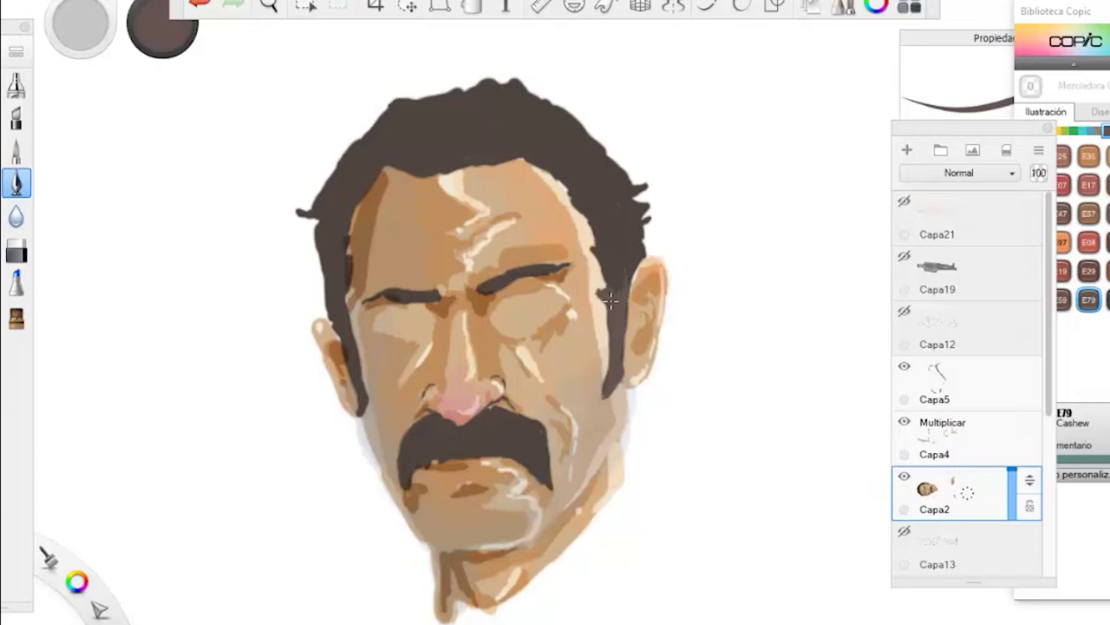
{"action": "left_click_drag", "start_coordinate": [611, 300], "coordinate": [618, 239]}
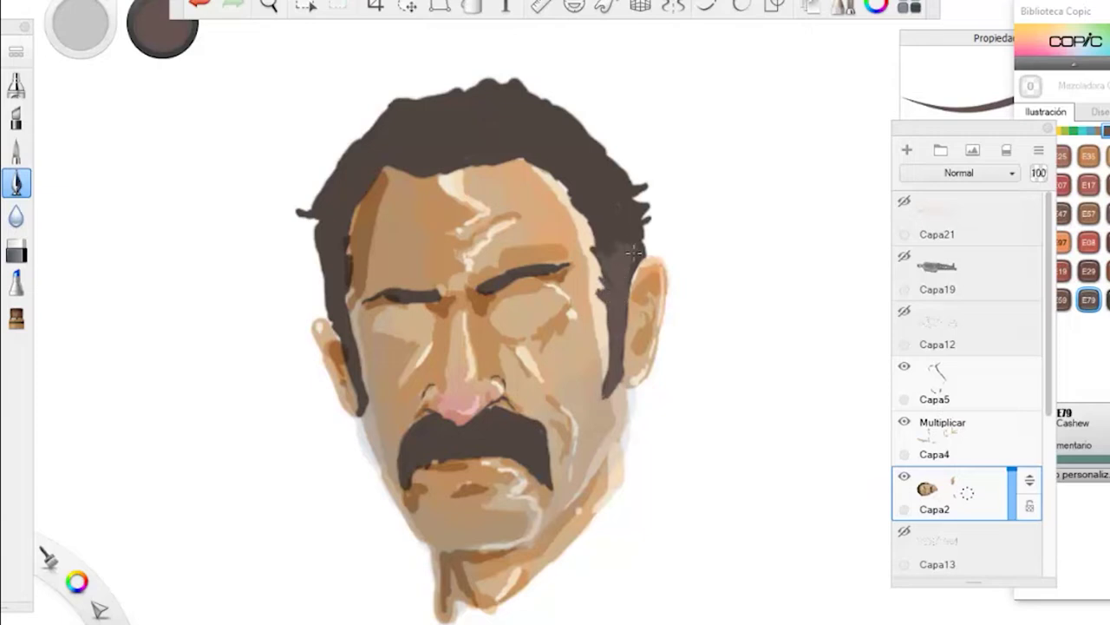
Step: Paint swept-back E79 Cashew strands across the lit side and top of the hair
{"action": "key", "text": "space"}
{"action": "left_click_drag", "start_coordinate": [419, 334], "coordinate": [416, 267]}
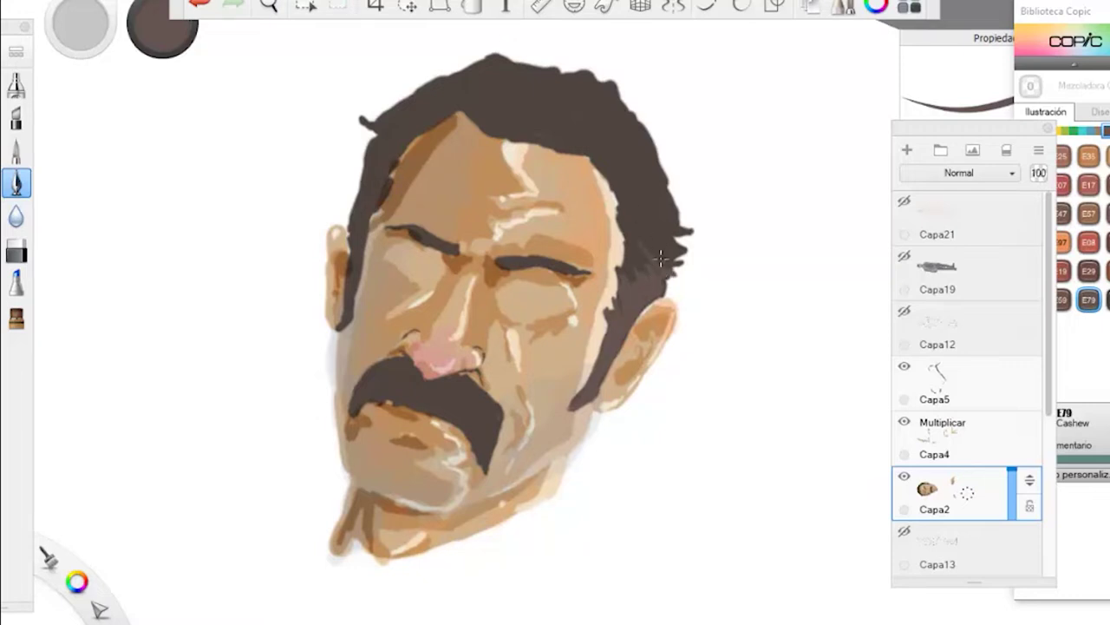
{"action": "mouse_move", "coordinate": [661, 258]}
{"action": "left_mouse_down"}
{"action": "mouse_move", "coordinate": [624, 211]}
{"action": "mouse_move", "coordinate": [680, 249]}
{"action": "mouse_move", "coordinate": [653, 212]}
{"action": "mouse_move", "coordinate": [688, 230]}
{"action": "mouse_move", "coordinate": [613, 182]}
{"action": "left_mouse_up"}
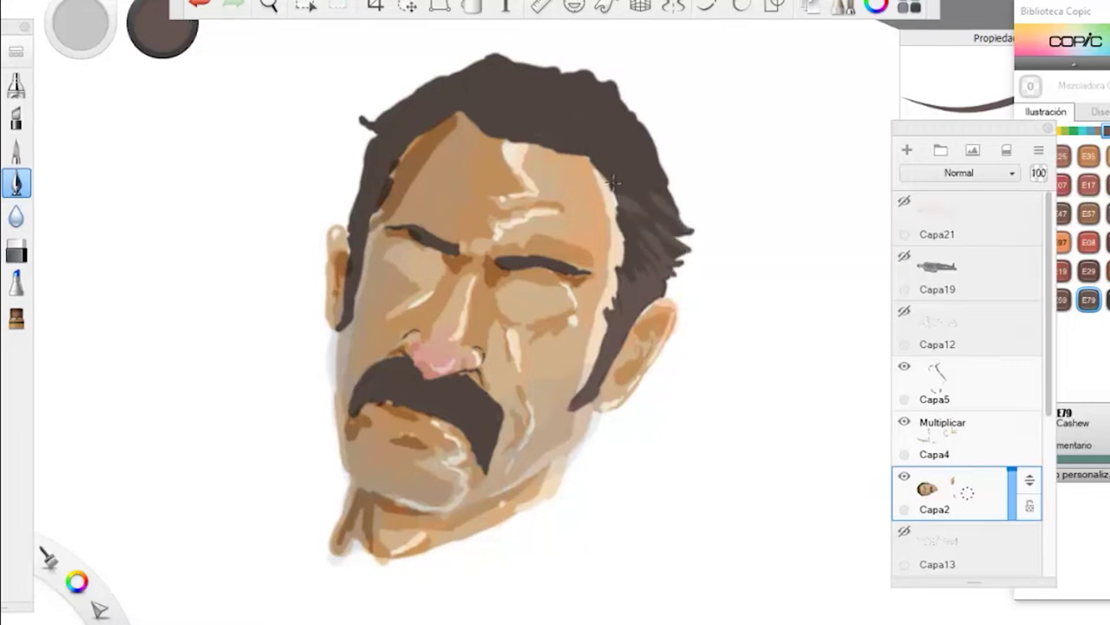
{"action": "left_click_drag", "start_coordinate": [677, 201], "coordinate": [607, 166]}
{"action": "key", "text": "space"}
{"action": "left_click_drag", "start_coordinate": [401, 167], "coordinate": [412, 229]}
{"action": "mouse_move", "coordinate": [600, 137]}
{"action": "left_mouse_down"}
{"action": "mouse_move", "coordinate": [552, 154]}
{"action": "mouse_move", "coordinate": [594, 145]}
{"action": "mouse_move", "coordinate": [576, 110]}
{"action": "left_mouse_up"}
{"action": "mouse_move", "coordinate": [510, 154]}
{"action": "left_mouse_down"}
{"action": "mouse_move", "coordinate": [539, 89]}
{"action": "mouse_move", "coordinate": [533, 104]}
{"action": "mouse_move", "coordinate": [514, 91]}
{"action": "mouse_move", "coordinate": [482, 152]}
{"action": "mouse_move", "coordinate": [488, 141]}
{"action": "mouse_move", "coordinate": [468, 155]}
{"action": "mouse_move", "coordinate": [473, 120]}
{"action": "mouse_move", "coordinate": [446, 146]}
{"action": "mouse_move", "coordinate": [450, 158]}
{"action": "mouse_move", "coordinate": [453, 107]}
{"action": "mouse_move", "coordinate": [444, 117]}
{"action": "mouse_move", "coordinate": [476, 84]}
{"action": "mouse_move", "coordinate": [422, 101]}
{"action": "mouse_move", "coordinate": [449, 94]}
{"action": "left_mouse_up"}
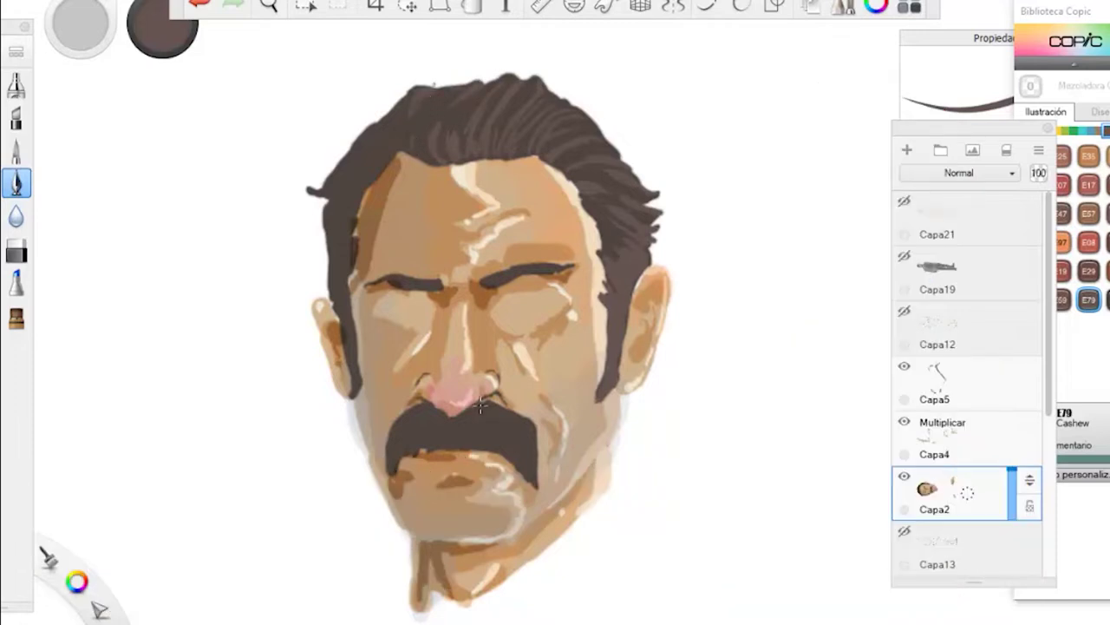
Step: Add E79 Cashew hair strands across the moustache
{"action": "mouse_move", "coordinate": [530, 429]}
{"action": "left_mouse_down"}
{"action": "mouse_move", "coordinate": [522, 479]}
{"action": "mouse_move", "coordinate": [531, 444]}
{"action": "left_mouse_up"}
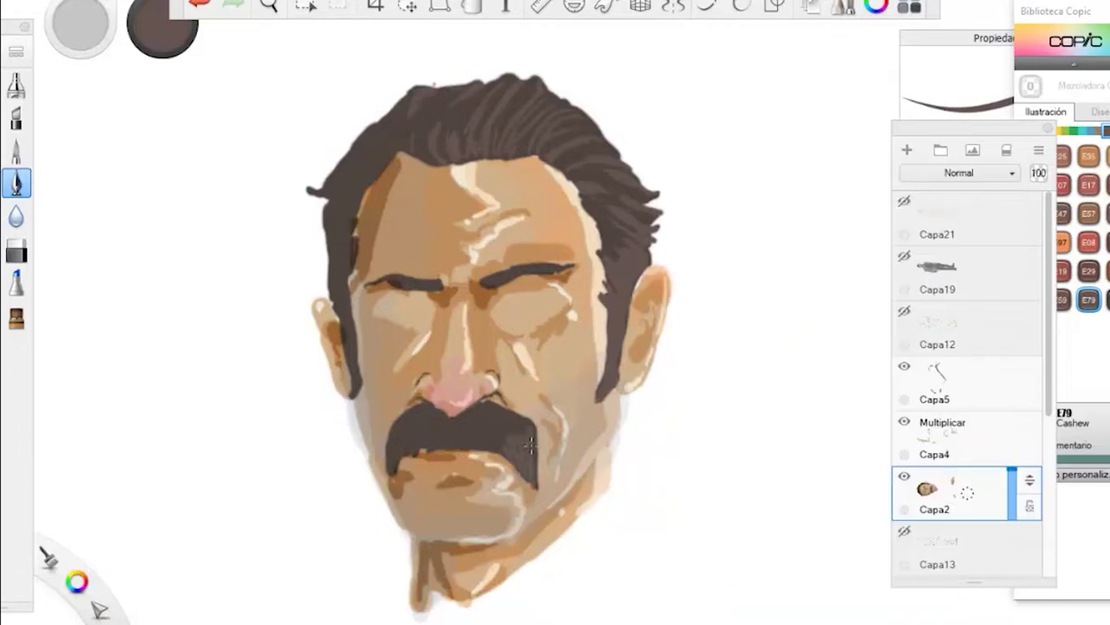
{"action": "mouse_move", "coordinate": [536, 489]}
{"action": "left_mouse_down"}
{"action": "mouse_move", "coordinate": [529, 433]}
{"action": "mouse_move", "coordinate": [476, 410]}
{"action": "mouse_move", "coordinate": [505, 443]}
{"action": "mouse_move", "coordinate": [470, 422]}
{"action": "left_mouse_up"}
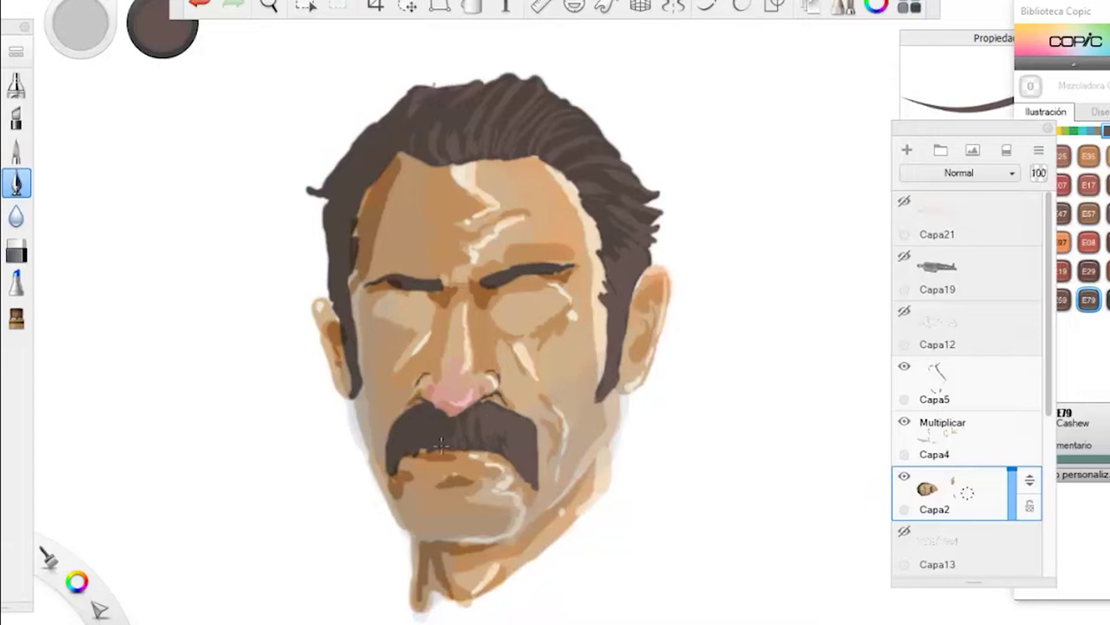
{"action": "left_click_drag", "start_coordinate": [405, 436], "coordinate": [396, 475]}
Step: Choose the W5 warm gray and paint fine grey hairs on the lit side of the moustache
{"action": "left_click", "coordinate": [1087, 313]}
{"action": "scroll", "coordinate": [1089, 161], "scroll_direction": "down", "scroll_amount": 1}
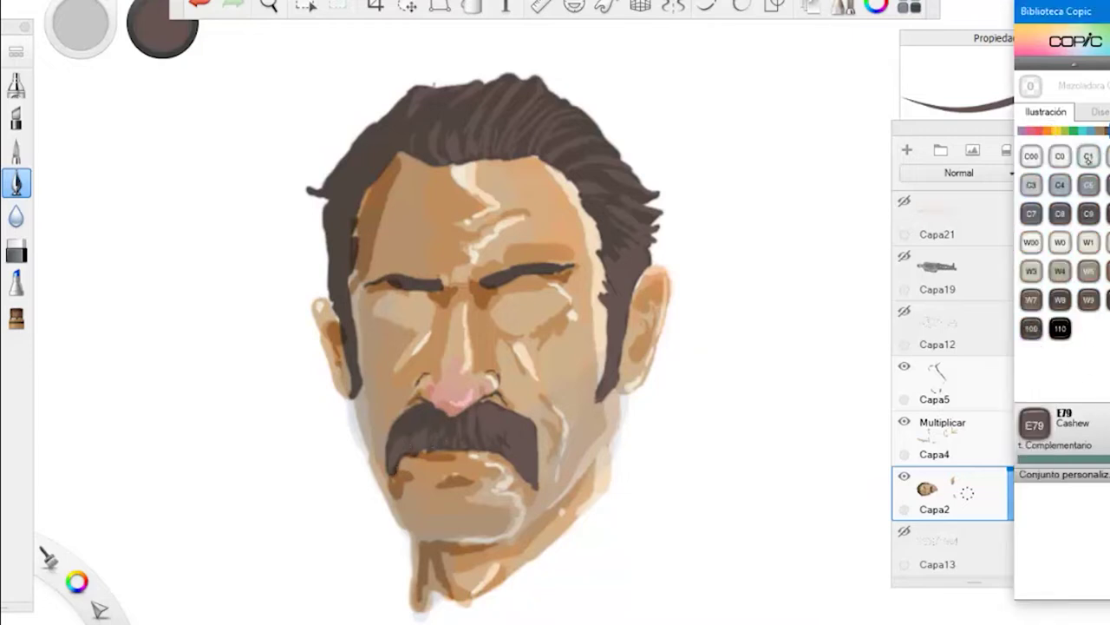
{"action": "left_click", "coordinate": [1060, 300]}
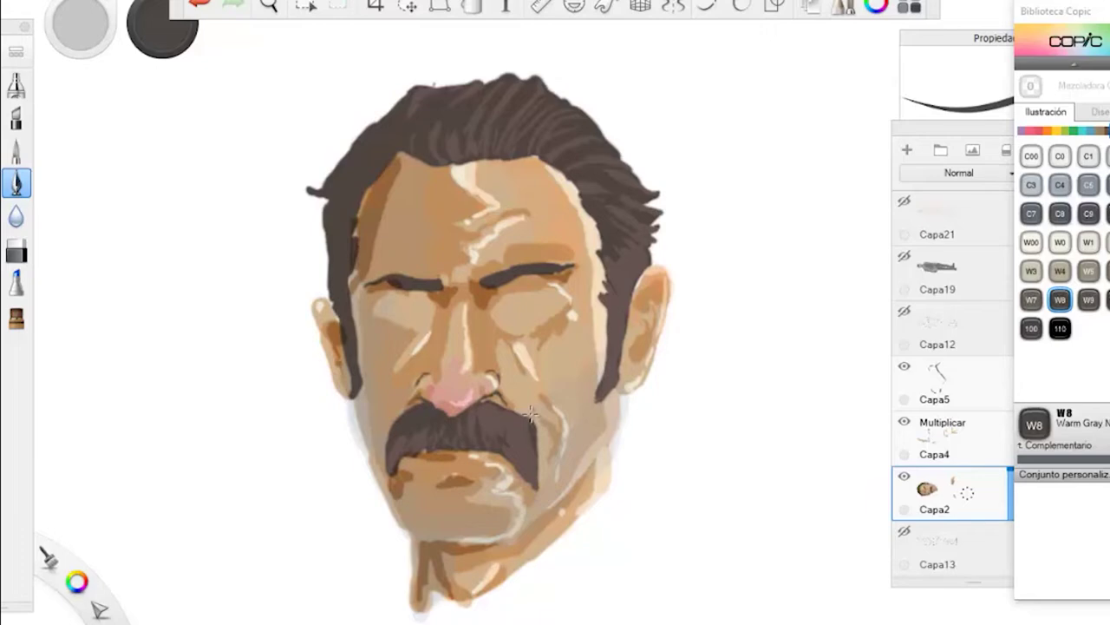
{"action": "left_click", "coordinate": [1088, 271]}
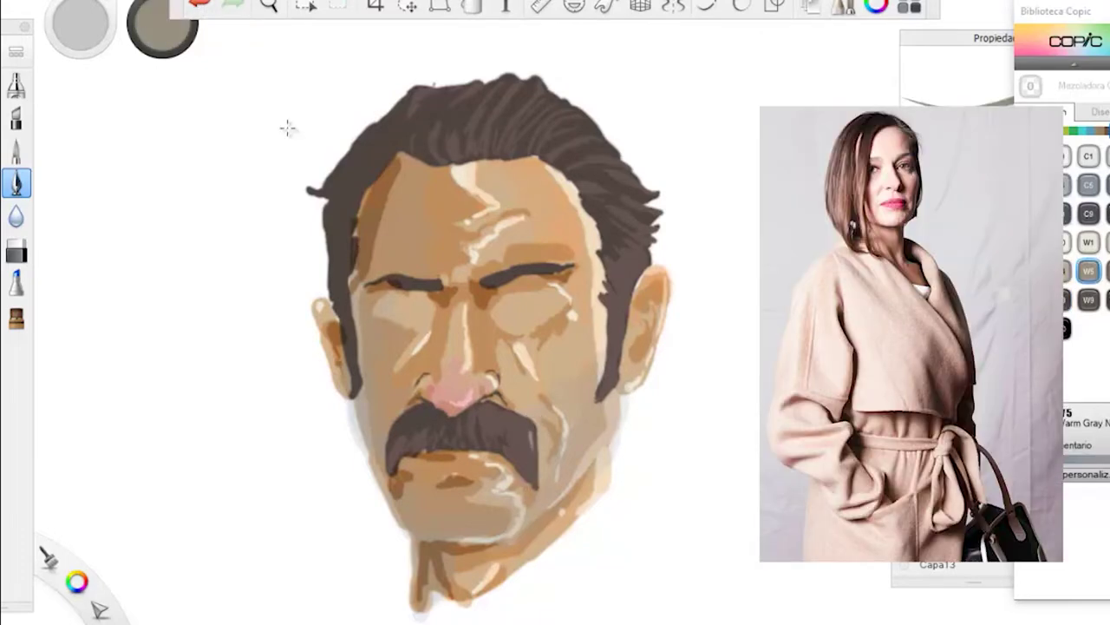
{"action": "left_click", "coordinate": [199, 5]}
{"action": "left_click", "coordinate": [269, 5]}
{"action": "left_click_drag", "start_coordinate": [498, 326], "coordinate": [510, 307]}
{"action": "left_click", "coordinate": [541, 432]}
{"action": "mouse_move", "coordinate": [539, 415]}
{"action": "left_mouse_down"}
{"action": "mouse_move", "coordinate": [543, 483]}
{"action": "mouse_move", "coordinate": [538, 407]}
{"action": "mouse_move", "coordinate": [495, 389]}
{"action": "left_mouse_up"}
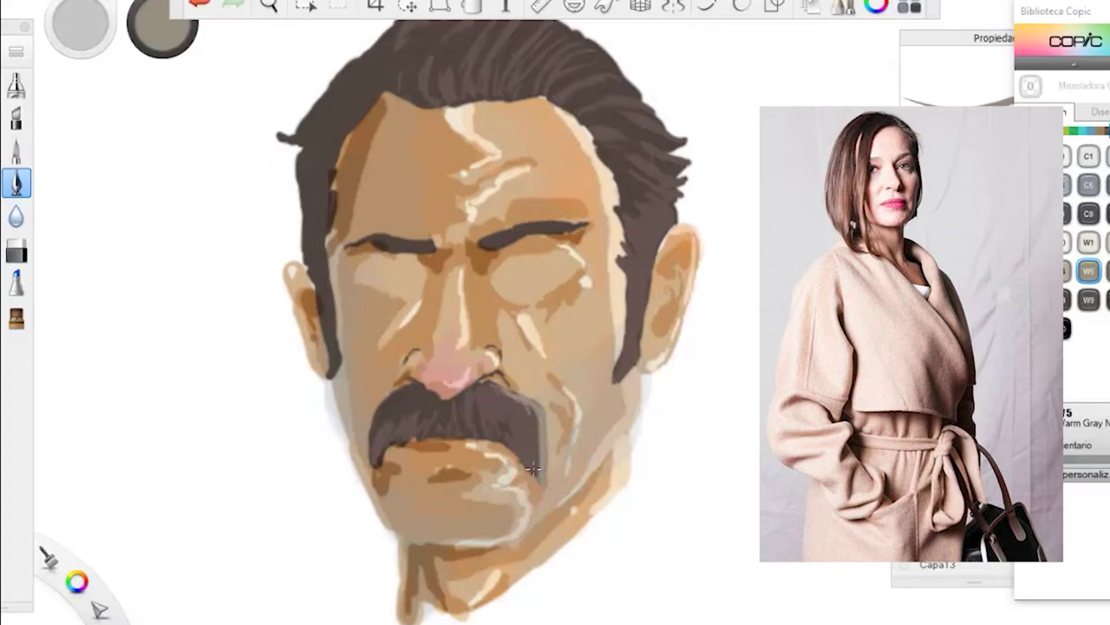
{"action": "left_click_drag", "start_coordinate": [533, 468], "coordinate": [525, 447]}
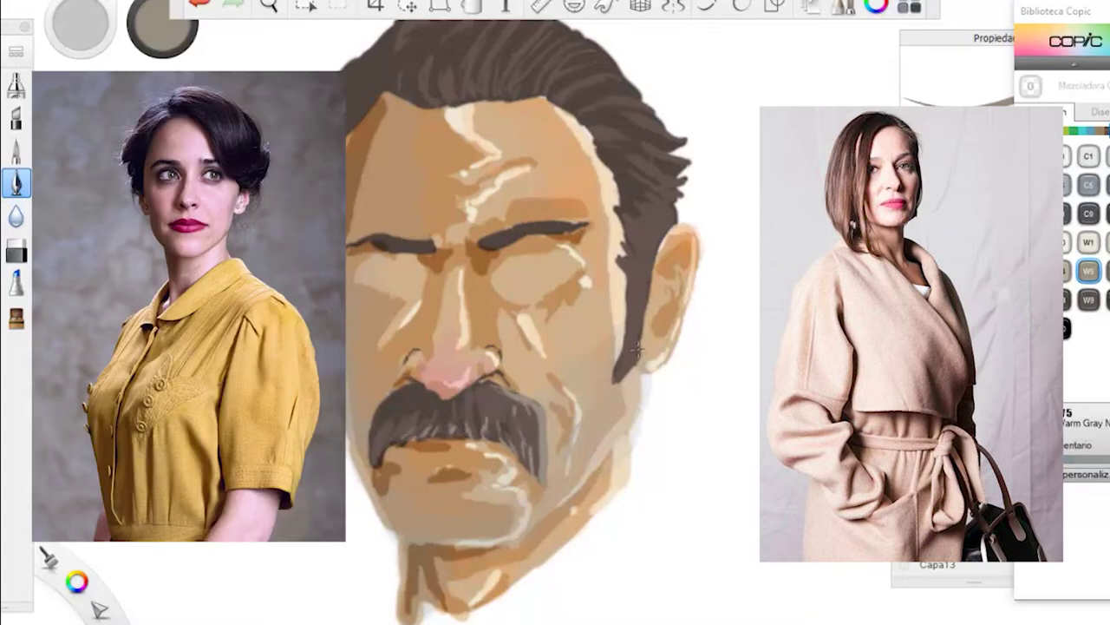
Step: Paint W5 warm gray strands along the lit-side sideburn and swept back over both temples
{"action": "mouse_move", "coordinate": [637, 348]}
{"action": "left_mouse_down"}
{"action": "mouse_move", "coordinate": [617, 377]}
{"action": "mouse_move", "coordinate": [637, 333]}
{"action": "left_mouse_up"}
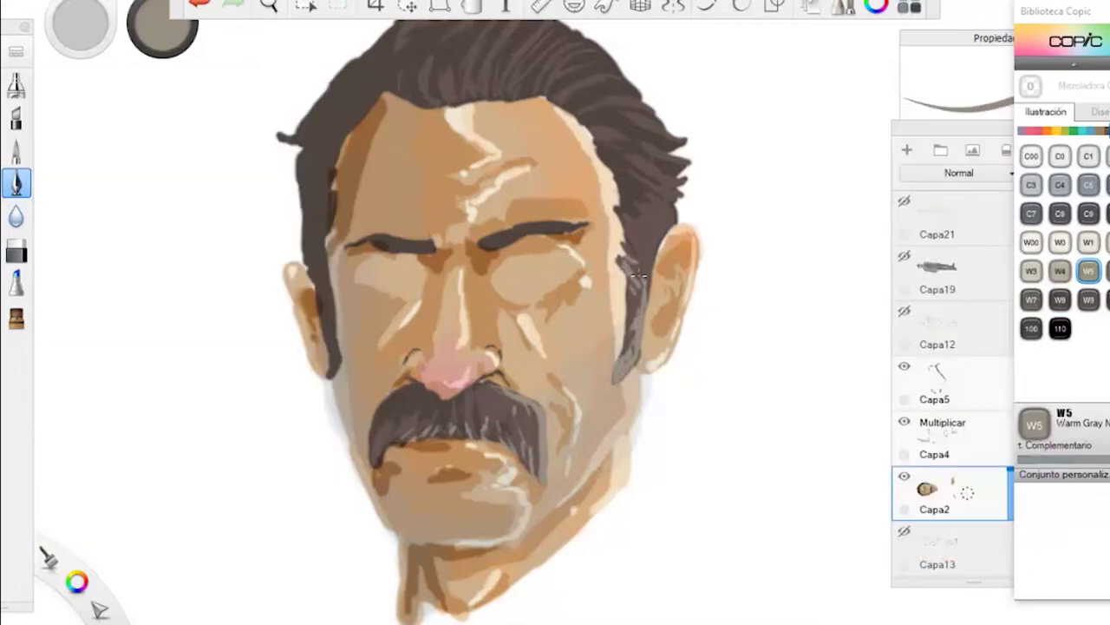
{"action": "left_click_drag", "start_coordinate": [630, 239], "coordinate": [650, 260]}
{"action": "mouse_move", "coordinate": [624, 213]}
{"action": "left_mouse_down"}
{"action": "mouse_move", "coordinate": [650, 230]}
{"action": "mouse_move", "coordinate": [628, 214]}
{"action": "mouse_move", "coordinate": [640, 209]}
{"action": "mouse_move", "coordinate": [652, 224]}
{"action": "mouse_move", "coordinate": [622, 183]}
{"action": "mouse_move", "coordinate": [651, 203]}
{"action": "mouse_move", "coordinate": [603, 150]}
{"action": "mouse_move", "coordinate": [674, 206]}
{"action": "left_mouse_up"}
{"action": "left_click_drag", "start_coordinate": [597, 145], "coordinate": [679, 196]}
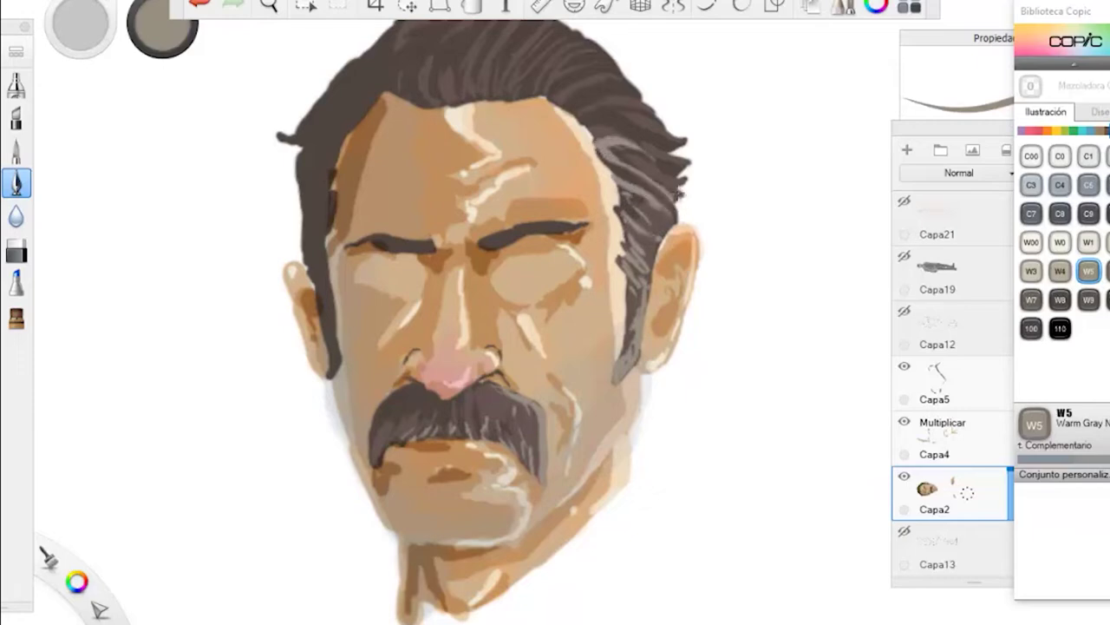
{"action": "mouse_move", "coordinate": [333, 202]}
{"action": "left_mouse_down"}
{"action": "mouse_move", "coordinate": [317, 236]}
{"action": "mouse_move", "coordinate": [328, 173]}
{"action": "mouse_move", "coordinate": [277, 279]}
{"action": "left_mouse_up"}
Step: Add W5 gray strands sweeping up and back from the front hairline
{"action": "left_click", "coordinate": [276, 5]}
{"action": "left_click", "coordinate": [588, 281]}
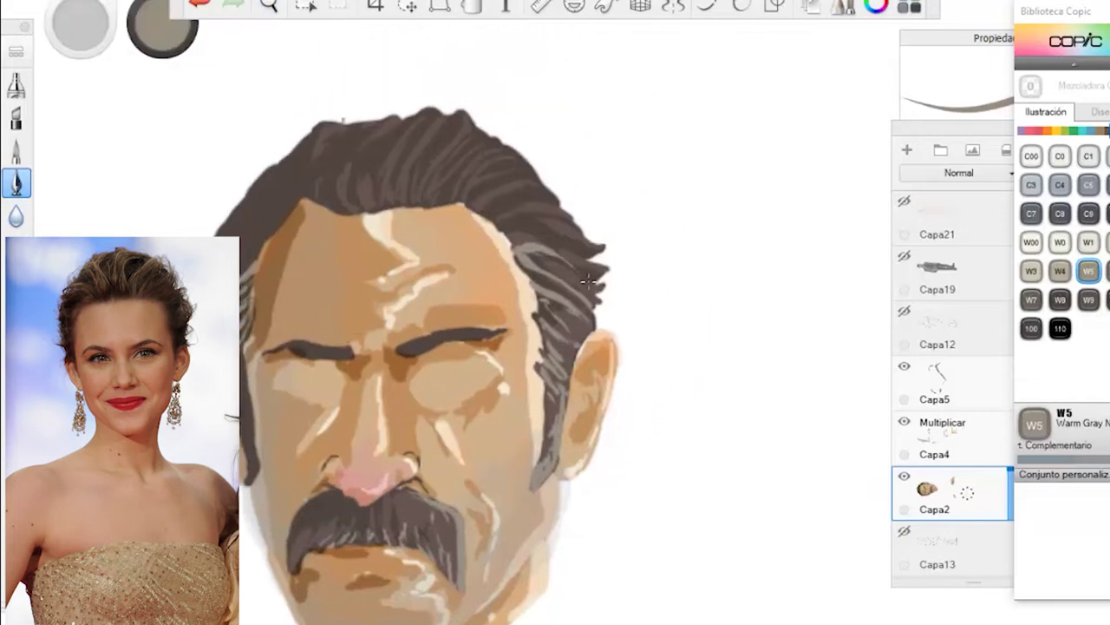
{"action": "mouse_move", "coordinate": [464, 206]}
{"action": "left_mouse_down"}
{"action": "mouse_move", "coordinate": [478, 182]}
{"action": "mouse_move", "coordinate": [509, 198]}
{"action": "left_mouse_up"}
{"action": "mouse_move", "coordinate": [407, 203]}
{"action": "left_mouse_down"}
{"action": "mouse_move", "coordinate": [412, 172]}
{"action": "mouse_move", "coordinate": [449, 141]}
{"action": "left_mouse_up"}
{"action": "mouse_move", "coordinate": [382, 185]}
{"action": "left_mouse_down"}
{"action": "mouse_move", "coordinate": [361, 218]}
{"action": "mouse_move", "coordinate": [336, 154]}
{"action": "left_mouse_up"}
Step: Choose the W3 warm gray and paint a light rim along the hair's outer edge on the lit side, with highlights near the temple
{"action": "left_click", "coordinate": [1031, 270]}
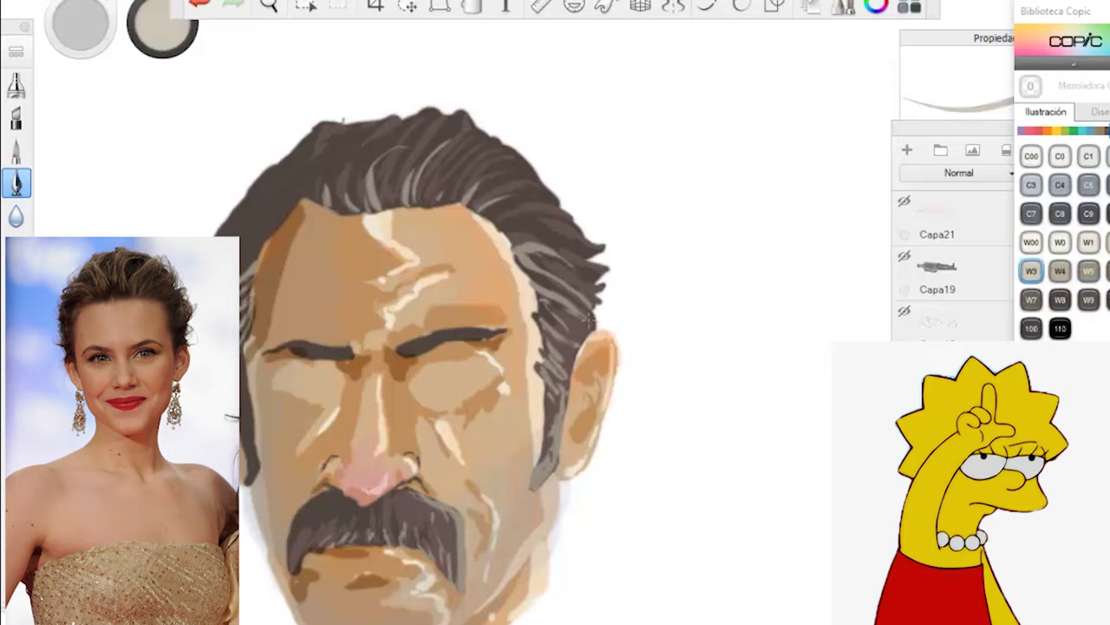
{"action": "mouse_move", "coordinate": [587, 314]}
{"action": "left_mouse_down"}
{"action": "mouse_move", "coordinate": [599, 286]}
{"action": "mouse_move", "coordinate": [583, 227]}
{"action": "mouse_move", "coordinate": [500, 134]}
{"action": "mouse_move", "coordinate": [458, 107]}
{"action": "mouse_move", "coordinate": [397, 104]}
{"action": "mouse_move", "coordinate": [343, 118]}
{"action": "left_mouse_up"}
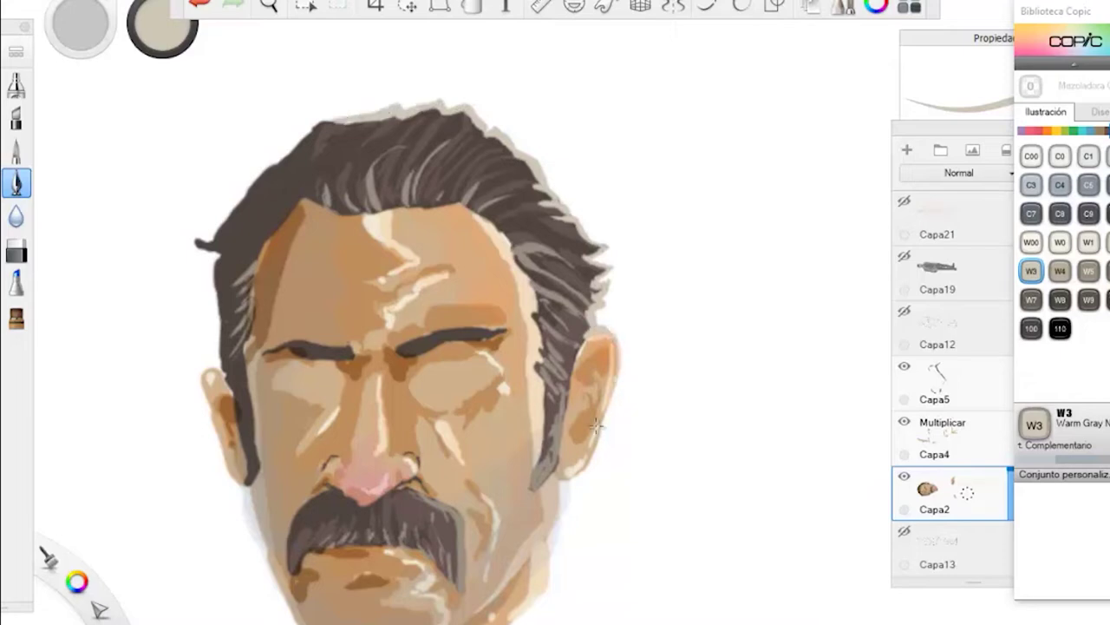
{"action": "left_click_drag", "start_coordinate": [483, 211], "coordinate": [511, 227]}
Step: Choose E49 Dark Bark, show the Capa12 line sketch at reduced opacity, and make Capa2 the active layer
{"action": "left_click", "coordinate": [268, 6]}
{"action": "mouse_move", "coordinate": [339, 164]}
{"action": "left_mouse_down"}
{"action": "mouse_move", "coordinate": [342, 350]}
{"action": "mouse_move", "coordinate": [456, 399]}
{"action": "mouse_move", "coordinate": [299, 252]}
{"action": "left_mouse_up"}
{"action": "left_click_drag", "start_coordinate": [260, 295], "coordinate": [415, 414]}
{"action": "left_click", "coordinate": [482, 336]}
{"action": "left_click", "coordinate": [1107, 131]}
{"action": "left_click", "coordinate": [1040, 300]}
{"action": "left_click", "coordinate": [939, 492]}
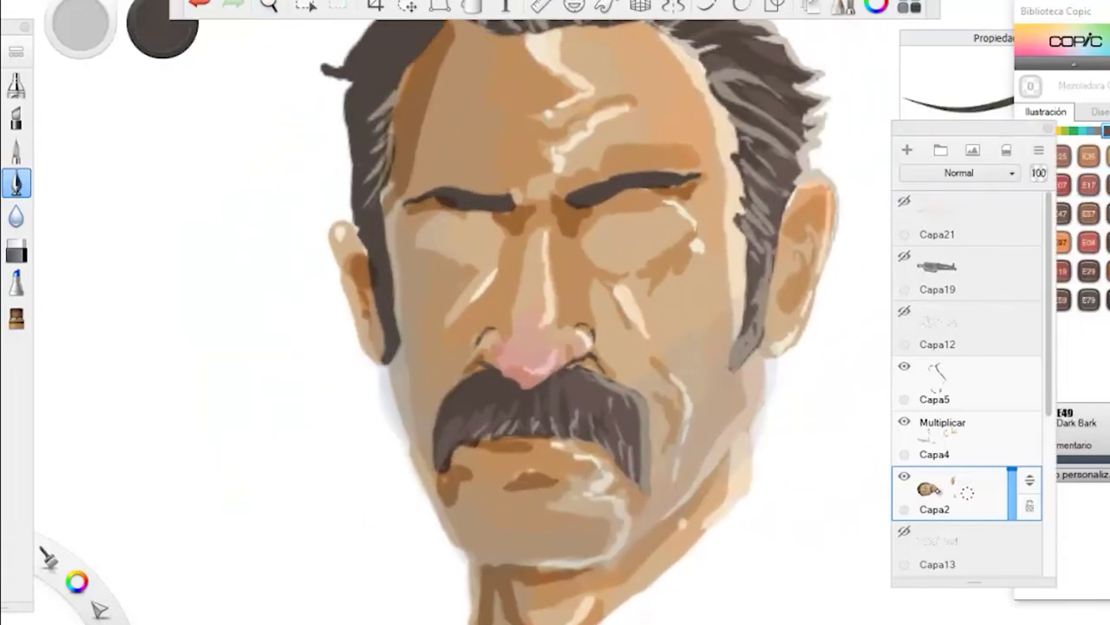
{"action": "left_click", "coordinate": [904, 312]}
{"action": "left_click", "coordinate": [940, 323]}
{"action": "left_click_drag", "start_coordinate": [1012, 310], "coordinate": [1013, 331]}
{"action": "left_click", "coordinate": [928, 488]}
Step: Paint dark E49 accents below the lower lip and along the underside of the chin
{"action": "left_click_drag", "start_coordinate": [552, 480], "coordinate": [513, 477]}
{"action": "left_click", "coordinate": [202, 5]}
{"action": "mouse_move", "coordinate": [498, 569]}
{"action": "left_mouse_down"}
{"action": "mouse_move", "coordinate": [599, 566]}
{"action": "mouse_move", "coordinate": [519, 586]}
{"action": "left_mouse_up"}
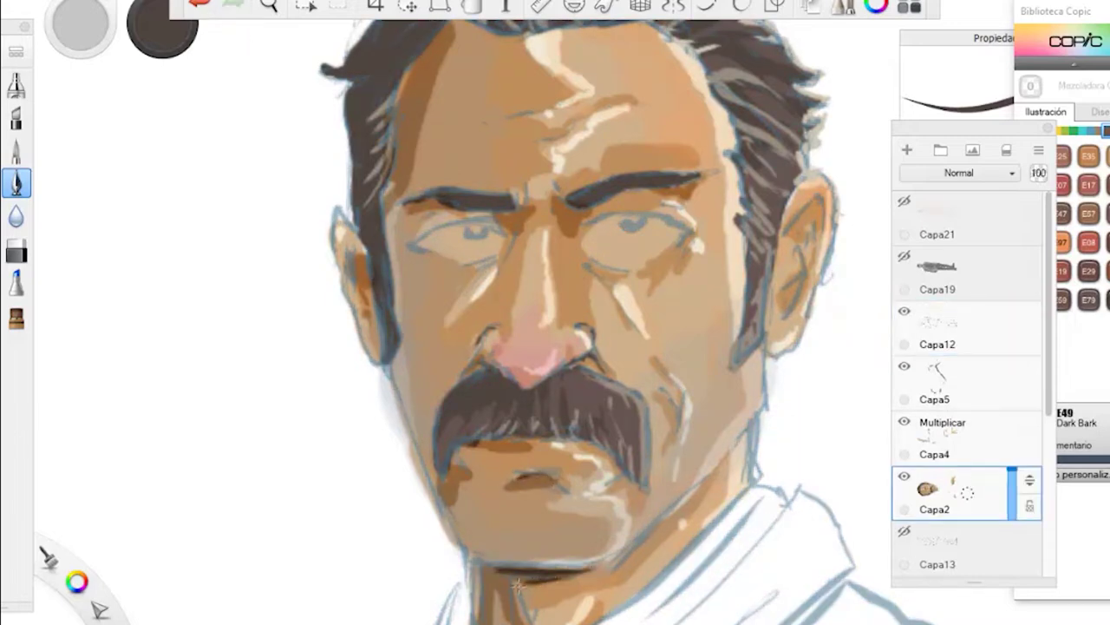
{"action": "left_click_drag", "start_coordinate": [588, 570], "coordinate": [621, 565]}
{"action": "mouse_move", "coordinate": [503, 573]}
{"action": "left_mouse_down"}
{"action": "mouse_move", "coordinate": [510, 583]}
{"action": "mouse_move", "coordinate": [488, 568]}
{"action": "left_mouse_up"}
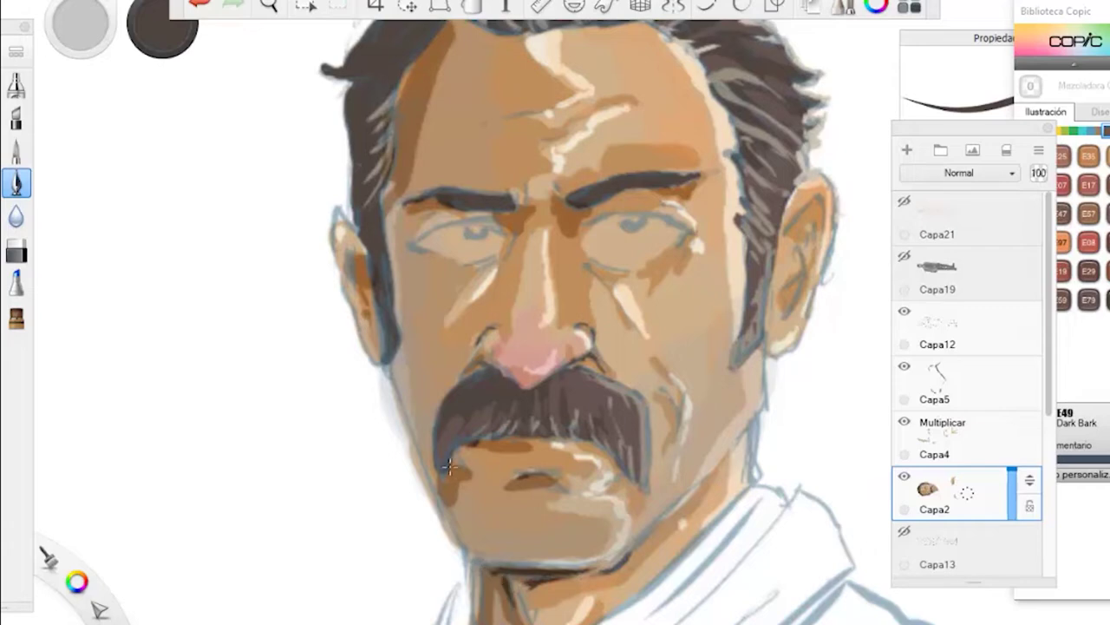
Step: Paint E49 lines for the lit eye's upper crease, the cheek fold and the inner folds of both ears
{"action": "left_click", "coordinate": [905, 311]}
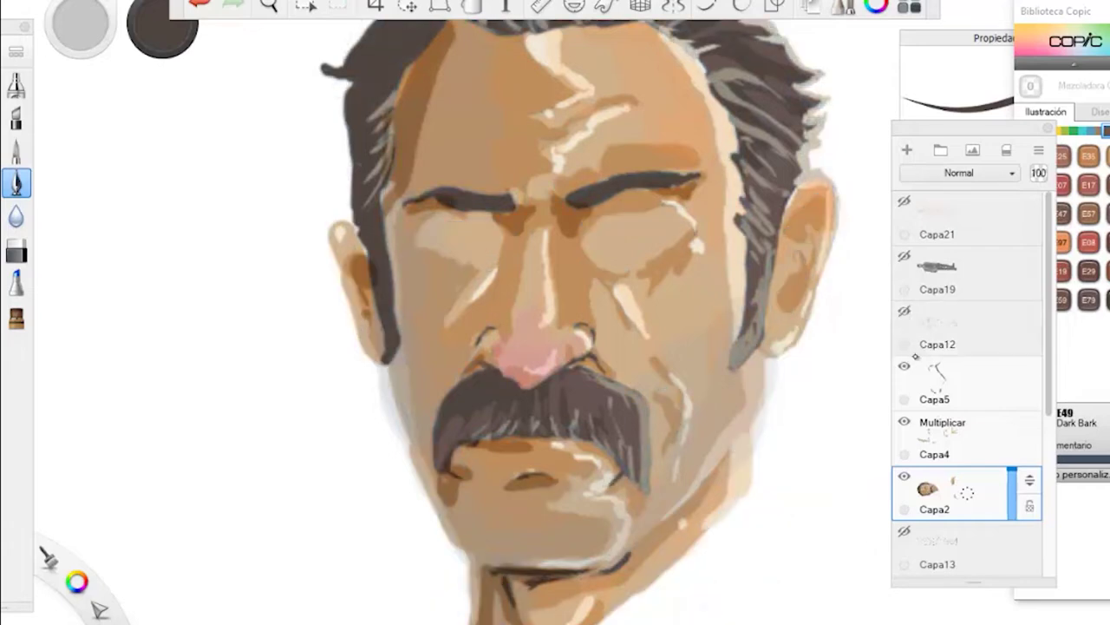
{"action": "left_click", "coordinate": [905, 311]}
{"action": "left_click_drag", "start_coordinate": [684, 215], "coordinate": [664, 202]}
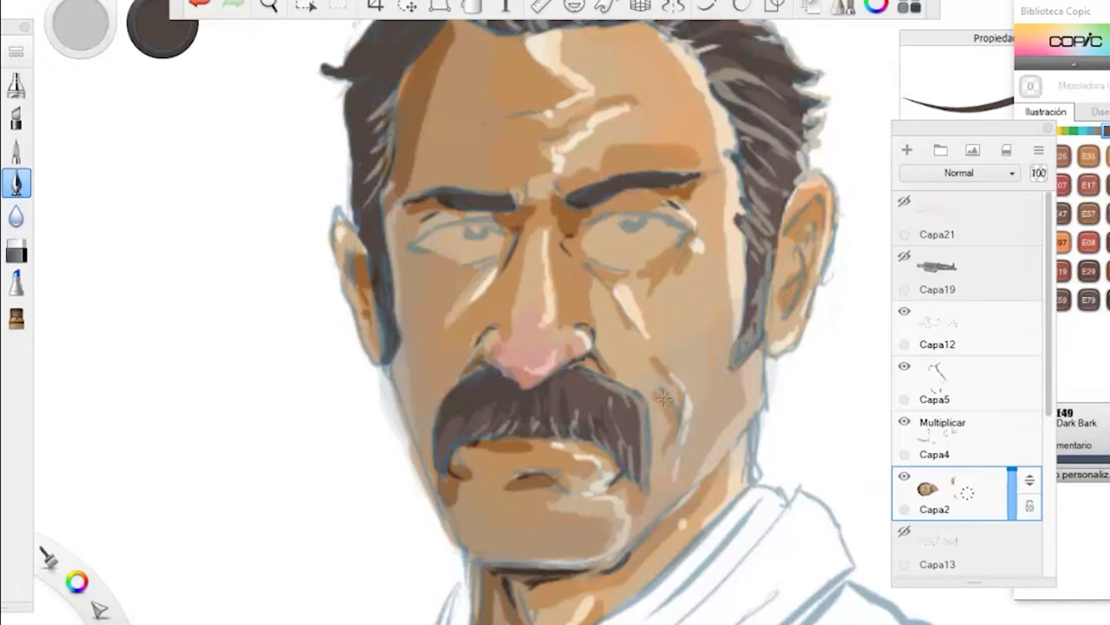
{"action": "left_click_drag", "start_coordinate": [663, 398], "coordinate": [674, 406]}
{"action": "left_click_drag", "start_coordinate": [662, 366], "coordinate": [692, 419]}
{"action": "mouse_move", "coordinate": [370, 245]}
{"action": "left_mouse_down"}
{"action": "mouse_move", "coordinate": [356, 271]}
{"action": "mouse_move", "coordinate": [370, 314]}
{"action": "left_mouse_up"}
{"action": "mouse_move", "coordinate": [814, 197]}
{"action": "left_mouse_down"}
{"action": "mouse_move", "coordinate": [786, 236]}
{"action": "mouse_move", "coordinate": [799, 280]}
{"action": "left_mouse_up"}
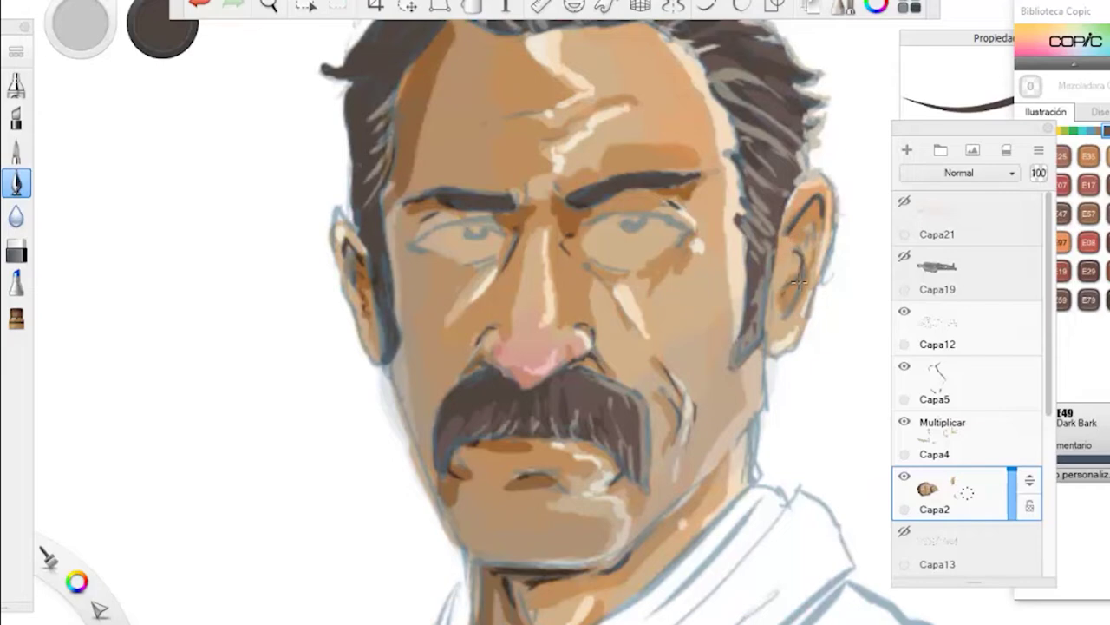
Step: Draw E49 wrinkle lines across the forehead, toggling layers to check them, and leave the line sketch hidden
{"action": "left_click", "coordinate": [904, 312]}
{"action": "left_click", "coordinate": [904, 312]}
{"action": "mouse_move", "coordinate": [628, 103]}
{"action": "left_mouse_down"}
{"action": "mouse_move", "coordinate": [549, 137]}
{"action": "mouse_move", "coordinate": [469, 117]}
{"action": "left_mouse_up"}
{"action": "left_click_drag", "start_coordinate": [593, 94], "coordinate": [640, 76]}
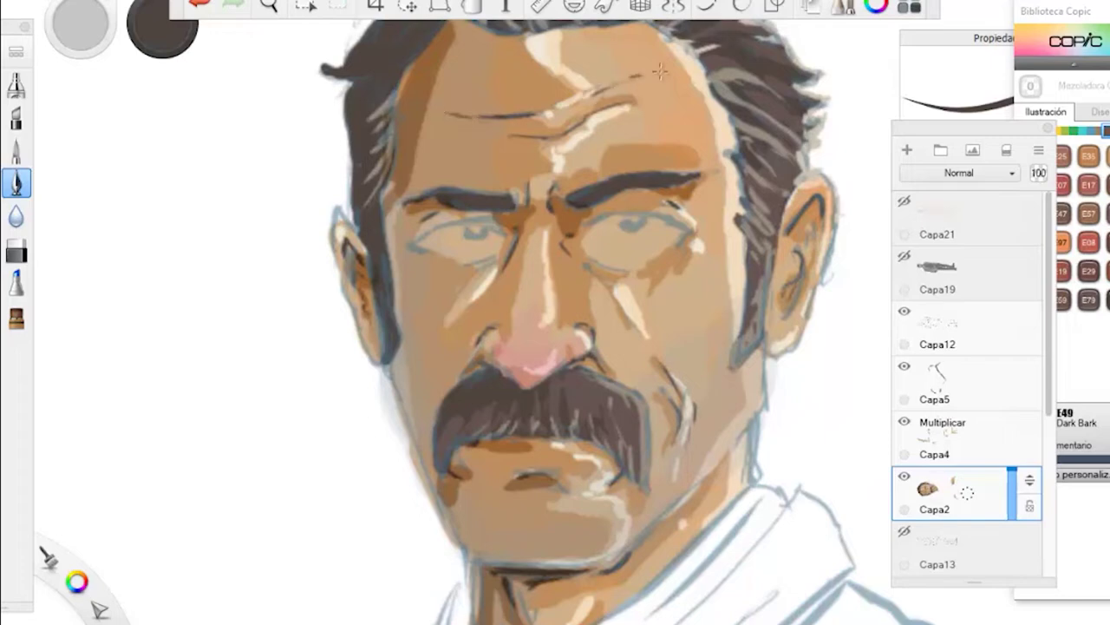
{"action": "left_click", "coordinate": [906, 477]}
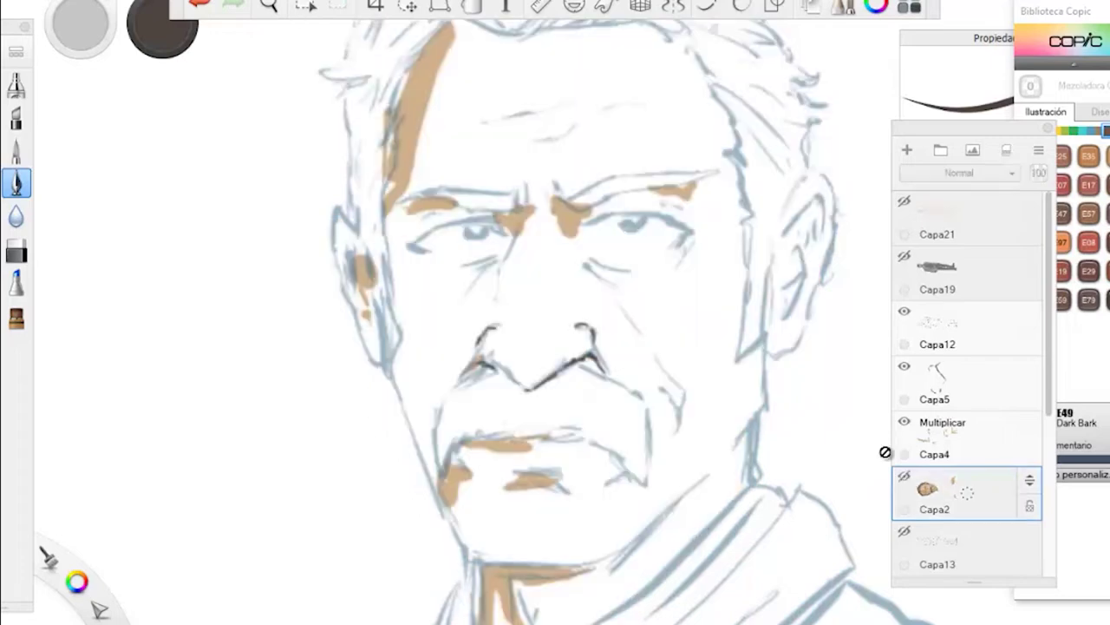
{"action": "left_click", "coordinate": [906, 477]}
{"action": "left_click", "coordinate": [905, 312]}
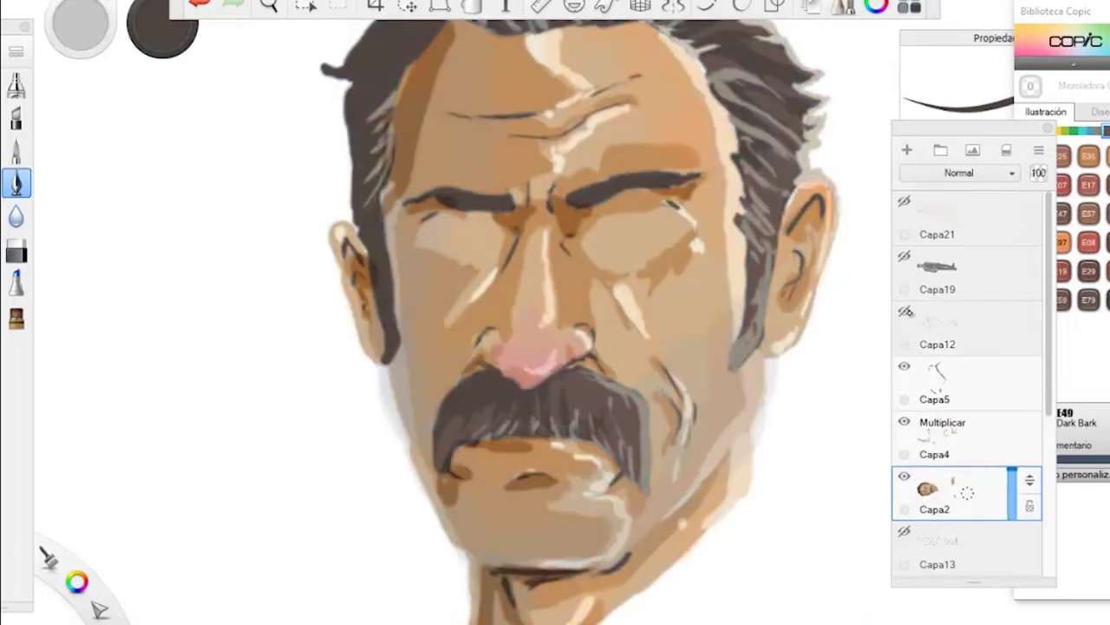
Step: Examine the whole painted head and compare it with the finished bearded man illustration in Fotos
{"action": "left_click", "coordinate": [274, 5]}
{"action": "left_click_drag", "start_coordinate": [325, 67], "coordinate": [377, 334]}
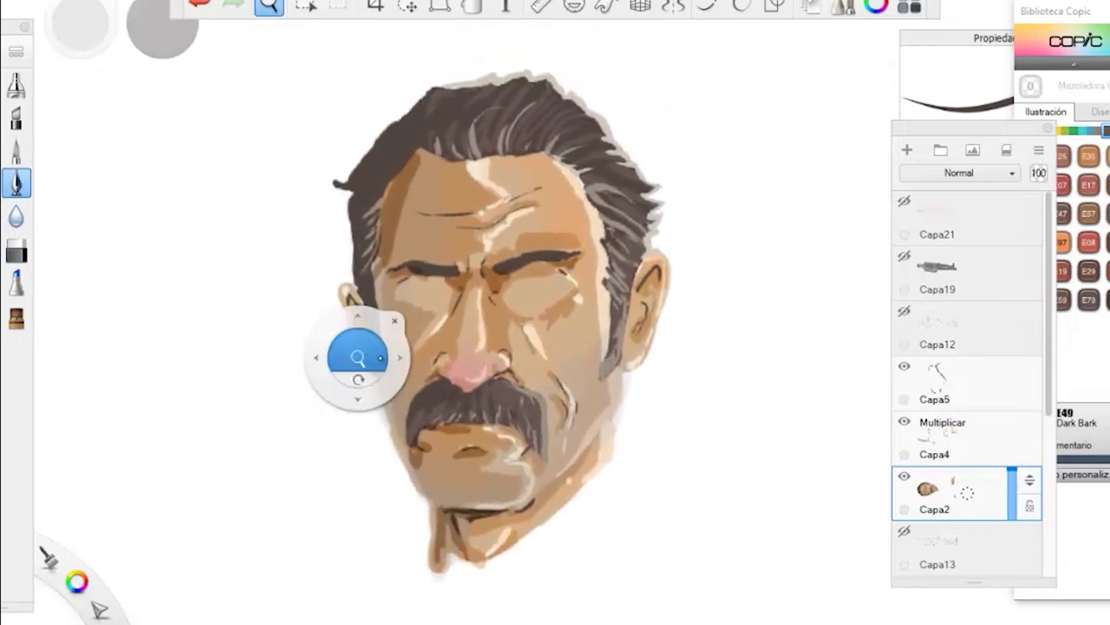
{"action": "mouse_move", "coordinate": [770, 623]}
{"action": "left_click", "coordinate": [857, 591]}
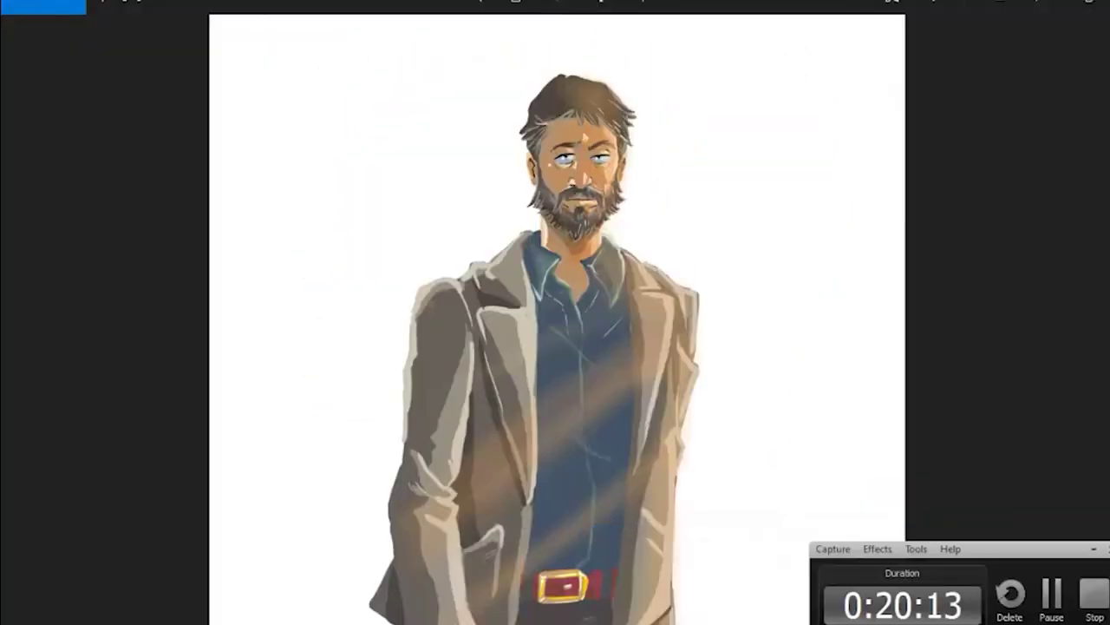
{"action": "mouse_move", "coordinate": [371, 623]}
{"action": "left_click", "coordinate": [371, 592]}
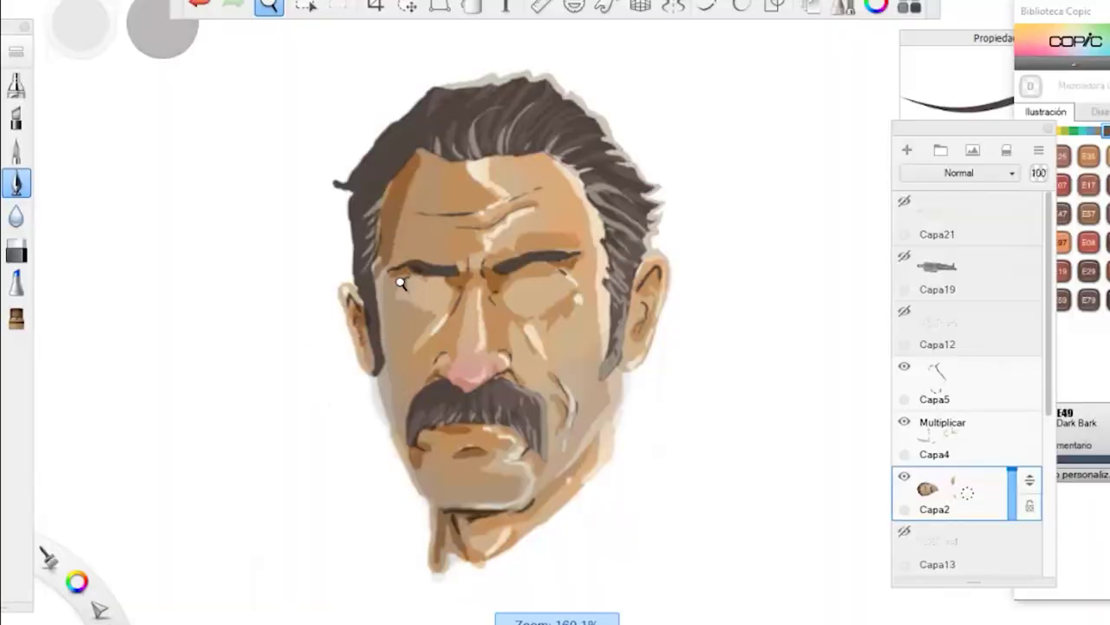
Step: Show the line sketch layer and paint the E49 mouth line and a cheek crease beside each sideburn
{"action": "scroll", "coordinate": [396, 277], "scroll_direction": "up", "scroll_amount": 6}
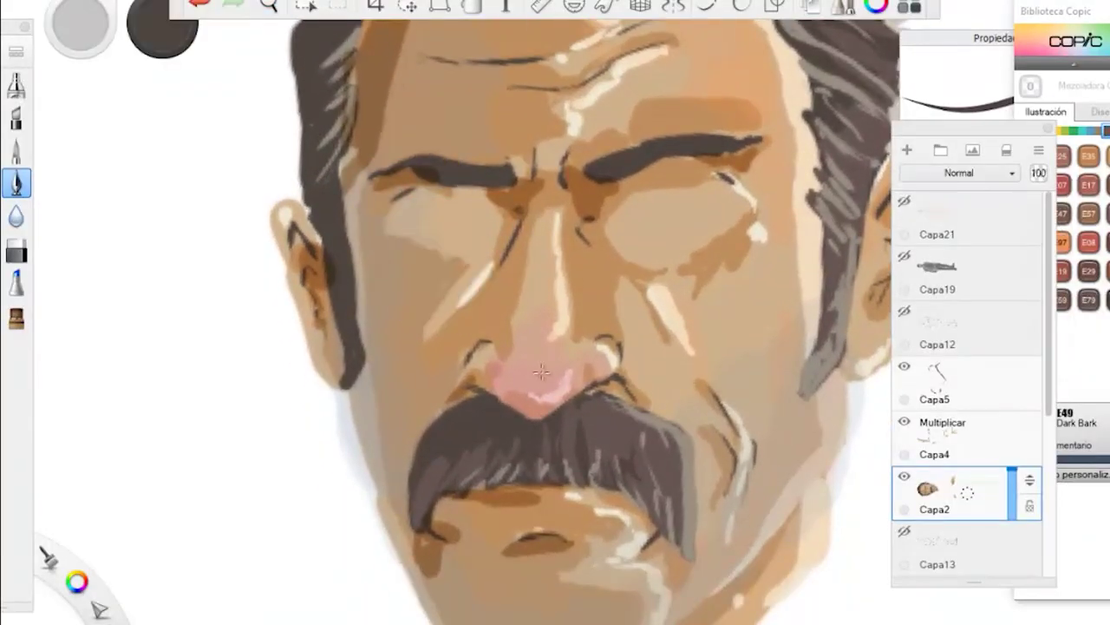
{"action": "left_click", "coordinate": [904, 311]}
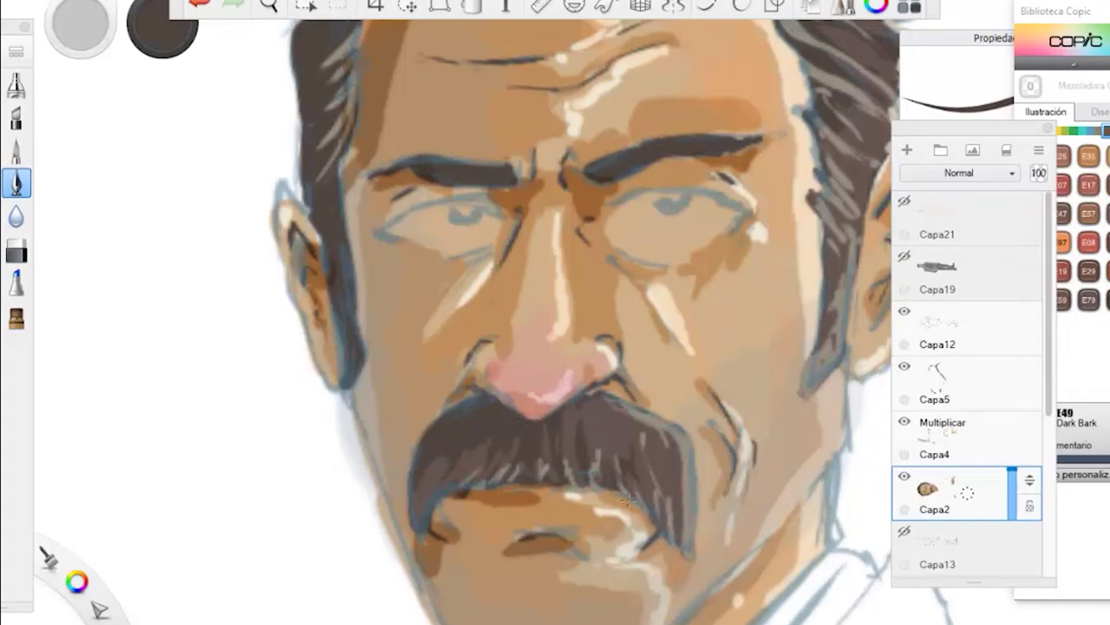
{"action": "left_click_drag", "start_coordinate": [625, 501], "coordinate": [465, 497]}
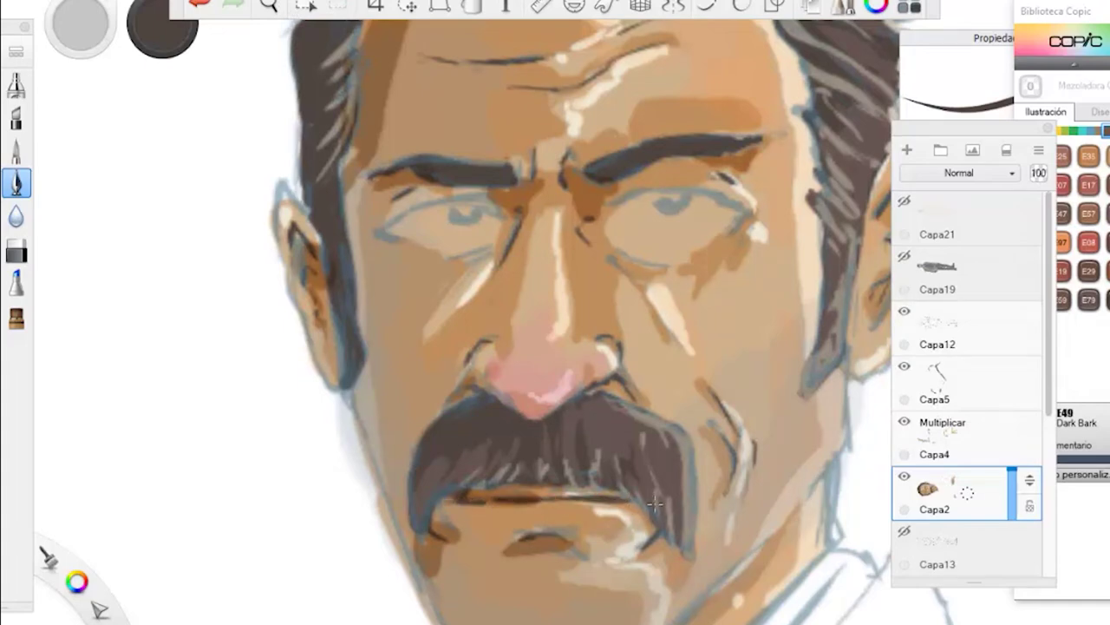
{"action": "left_click_drag", "start_coordinate": [364, 350], "coordinate": [392, 395]}
{"action": "left_click_drag", "start_coordinate": [818, 302], "coordinate": [787, 360]}
Step: Choose the W4 warm gray and merge the Capa4 and Capa5 layers with Capa2
{"action": "left_click", "coordinate": [932, 440]}
{"action": "left_click", "coordinate": [937, 491]}
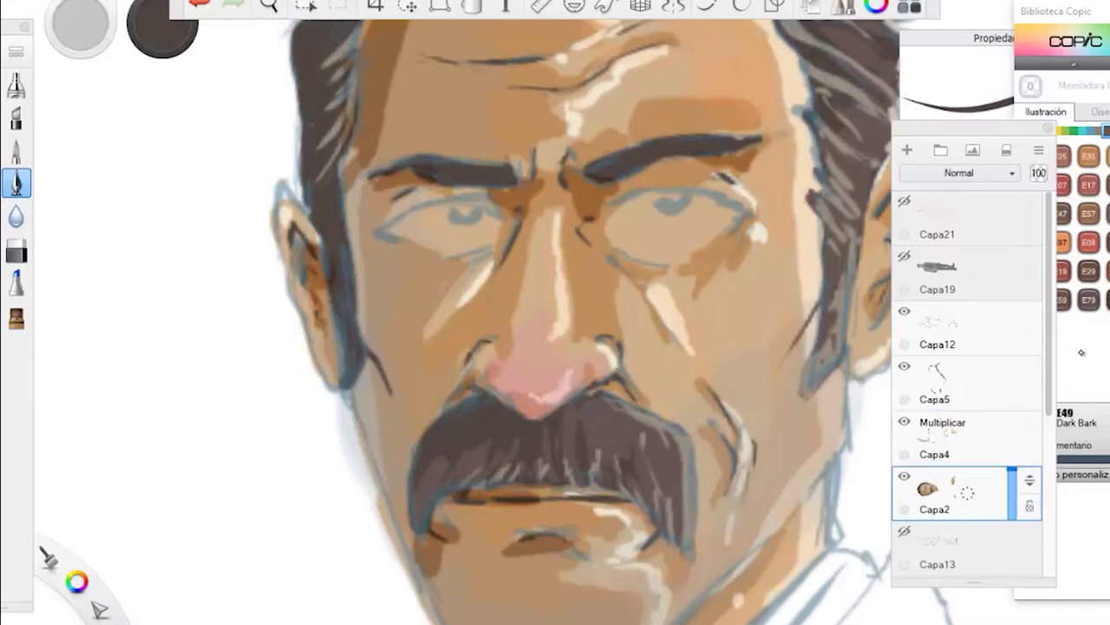
{"action": "left_click", "coordinate": [1109, 131]}
{"action": "left_click", "coordinate": [1060, 270]}
{"action": "left_click", "coordinate": [200, 6]}
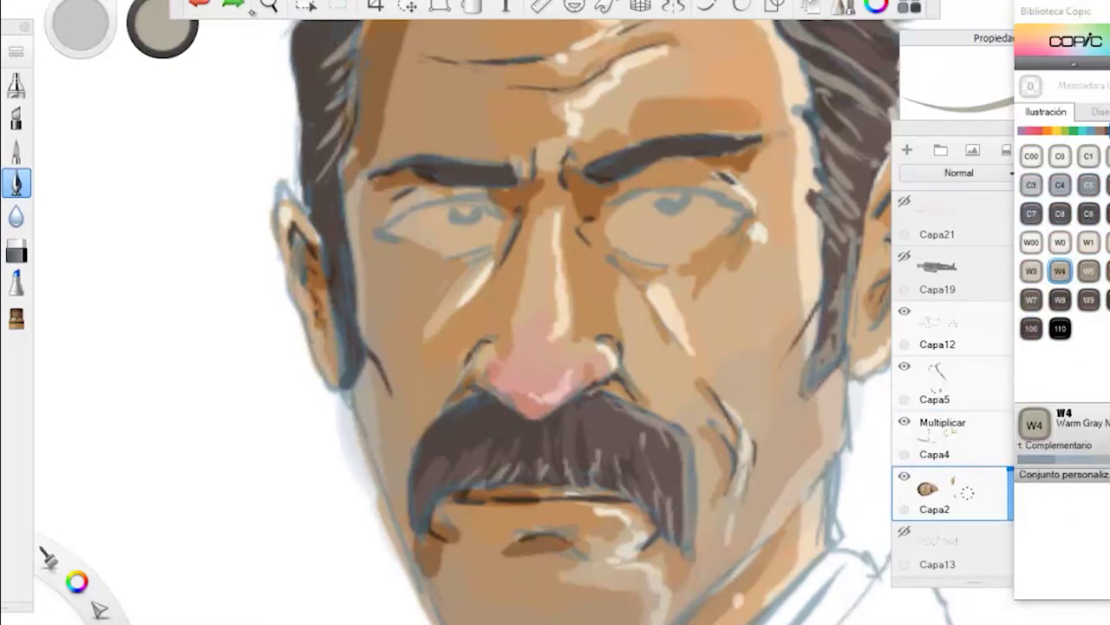
{"action": "left_click_drag", "start_coordinate": [967, 438], "coordinate": [970, 489]}
{"action": "left_click_drag", "start_coordinate": [967, 383], "coordinate": [975, 436]}
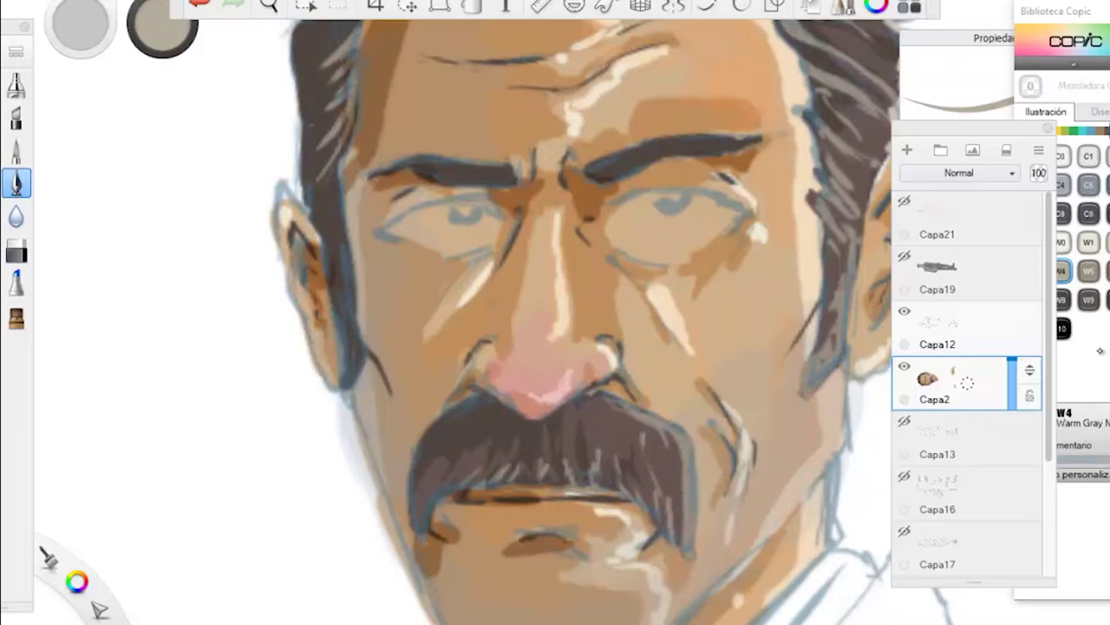
Step: Switch to Fotos and examine the face and beard of the finished bearded man illustration up close
{"action": "left_click", "coordinate": [868, 594]}
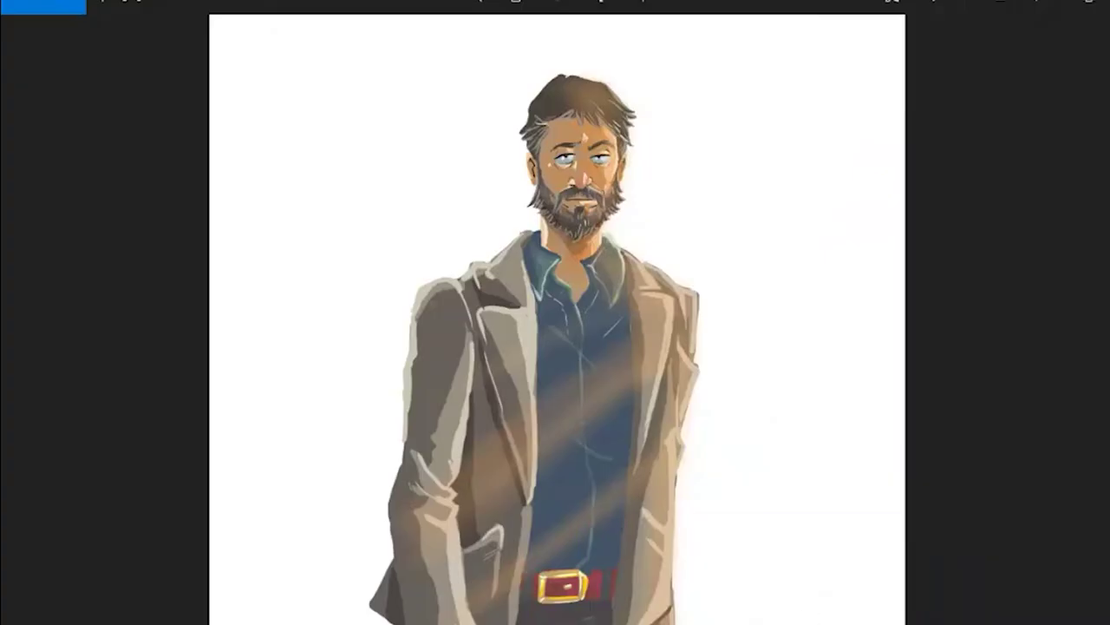
{"action": "mouse_move", "coordinate": [680, 594]}
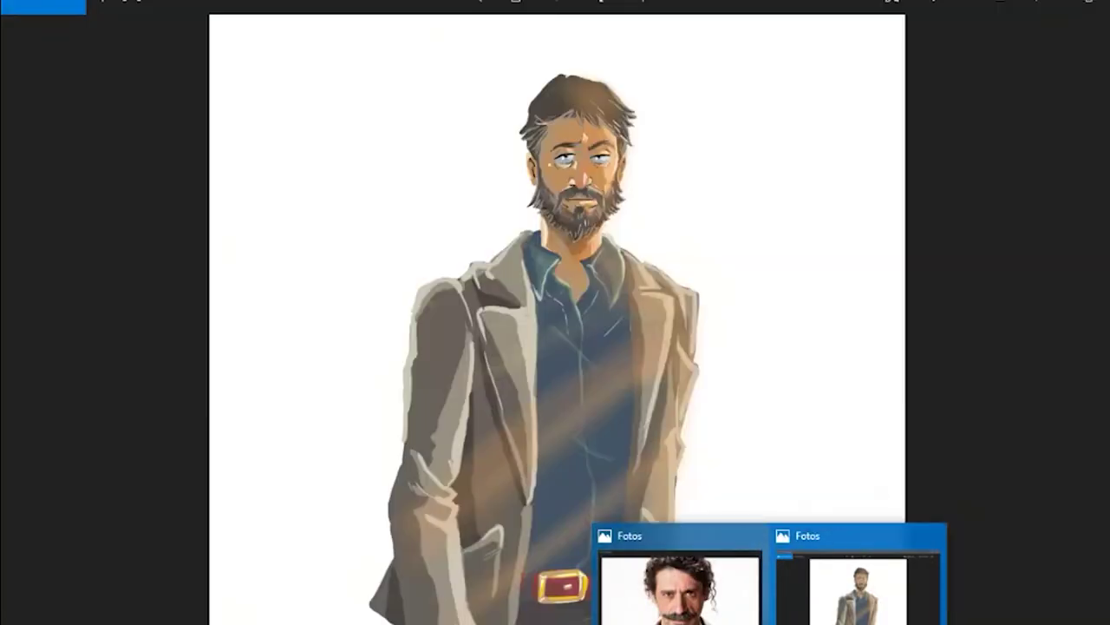
{"action": "left_click", "coordinate": [855, 594]}
{"action": "left_click", "coordinate": [475, 3]}
{"action": "left_click", "coordinate": [513, 34]}
{"action": "left_click_drag", "start_coordinate": [556, 130], "coordinate": [720, 525]}
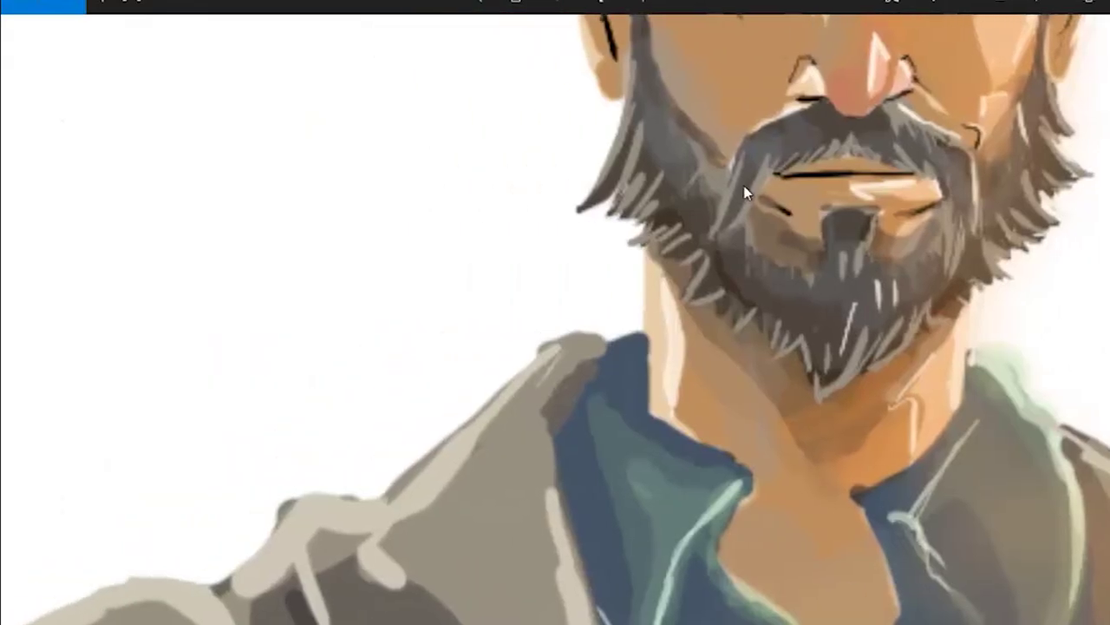
{"action": "left_click_drag", "start_coordinate": [743, 191], "coordinate": [573, 543]}
{"action": "left_click", "coordinate": [371, 620]}
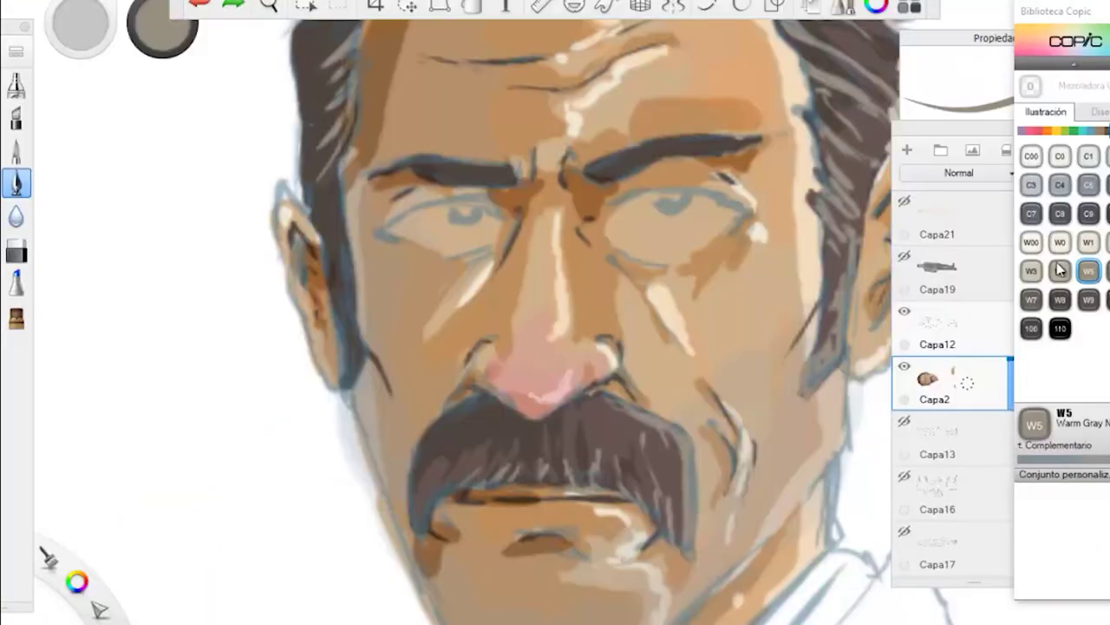
Step: Fill both eyes with the C4 cool gray and paint lighter C2 areas across the eyeballs
{"action": "left_click", "coordinate": [1063, 186]}
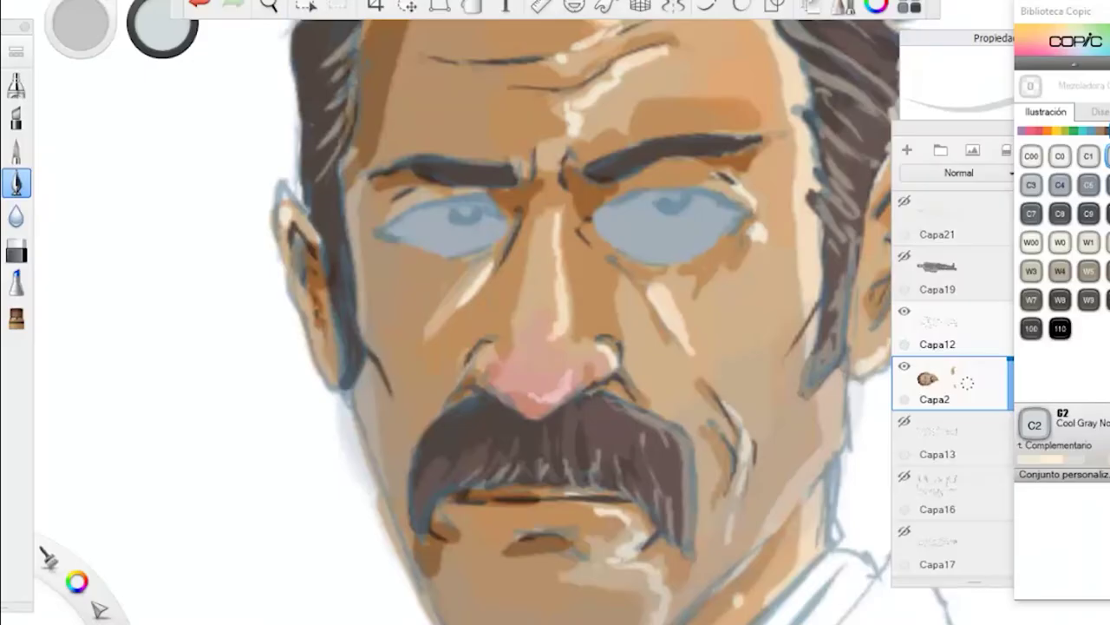
{"action": "mouse_move", "coordinate": [731, 214]}
{"action": "left_mouse_down"}
{"action": "mouse_move", "coordinate": [684, 241]}
{"action": "mouse_move", "coordinate": [720, 213]}
{"action": "mouse_move", "coordinate": [675, 201]}
{"action": "mouse_move", "coordinate": [647, 213]}
{"action": "left_mouse_up"}
{"action": "left_click_drag", "start_coordinate": [729, 223], "coordinate": [684, 255]}
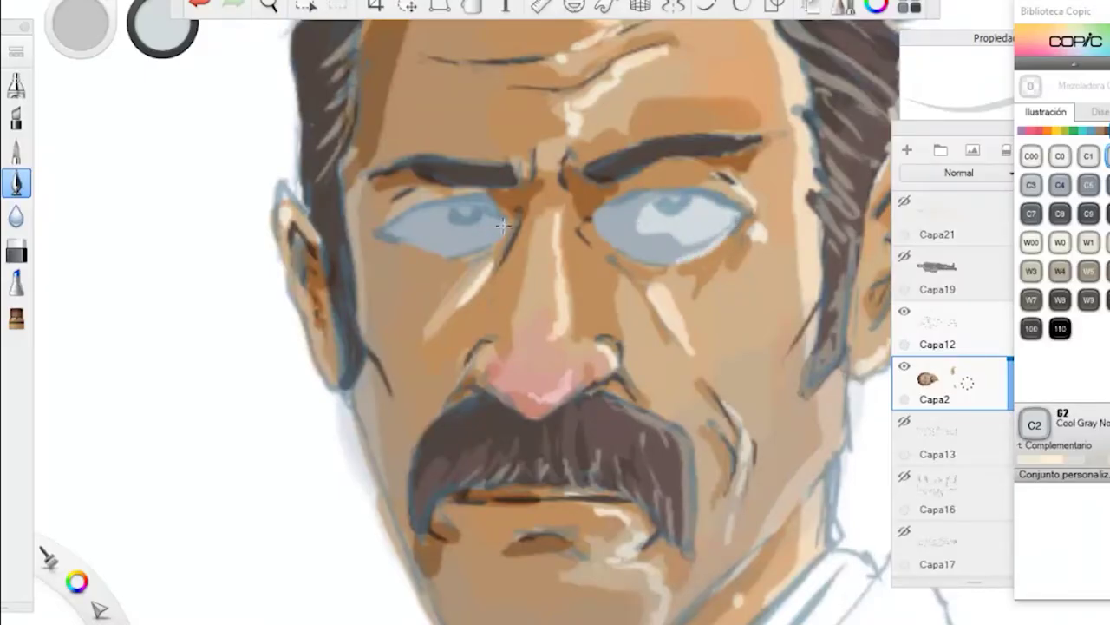
{"action": "mouse_move", "coordinate": [503, 225]}
{"action": "left_mouse_down"}
{"action": "mouse_move", "coordinate": [485, 217]}
{"action": "mouse_move", "coordinate": [447, 227]}
{"action": "mouse_move", "coordinate": [459, 209]}
{"action": "mouse_move", "coordinate": [492, 218]}
{"action": "left_mouse_up"}
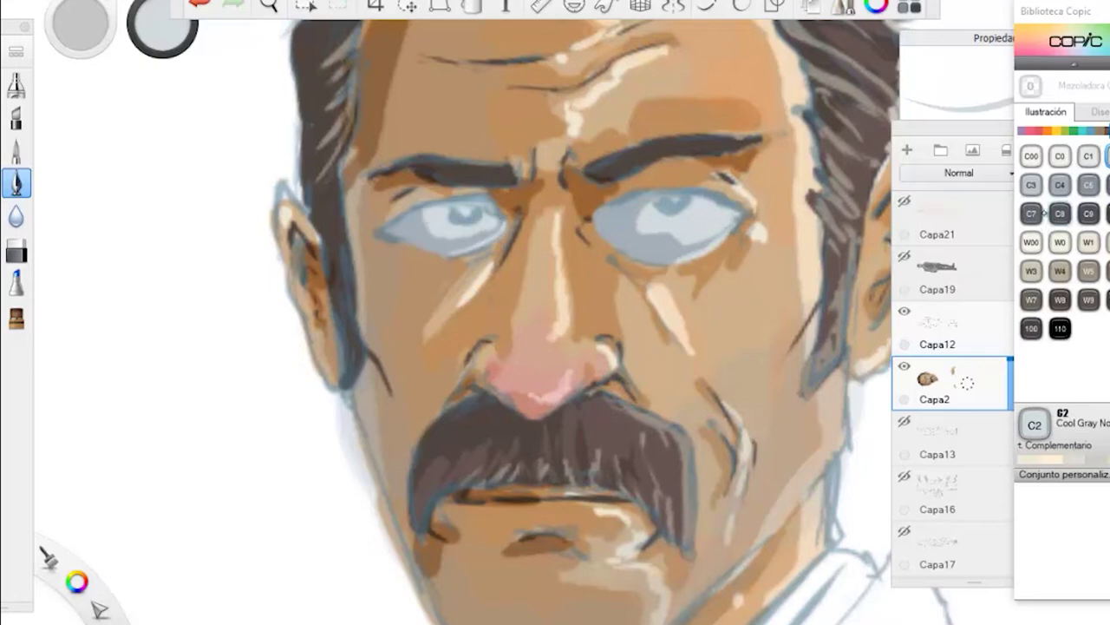
Step: Choose the C1 cool gray and add the lightest highlights to the whites of both eyes
{"action": "left_click", "coordinate": [1089, 156]}
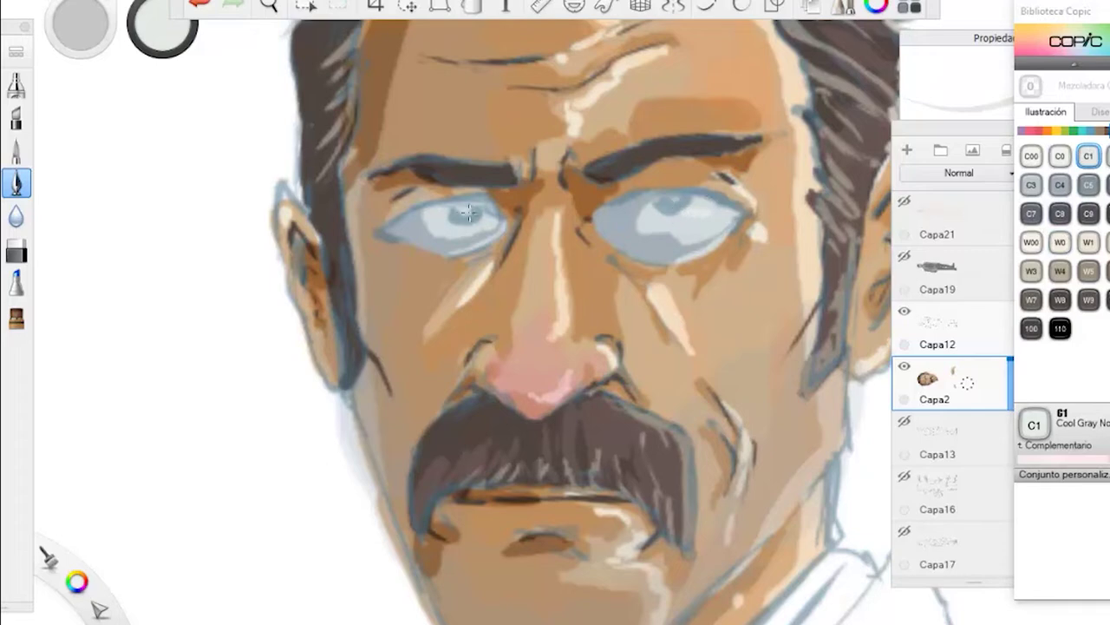
{"action": "left_click_drag", "start_coordinate": [440, 218], "coordinate": [424, 225]}
{"action": "left_click_drag", "start_coordinate": [655, 218], "coordinate": [621, 226]}
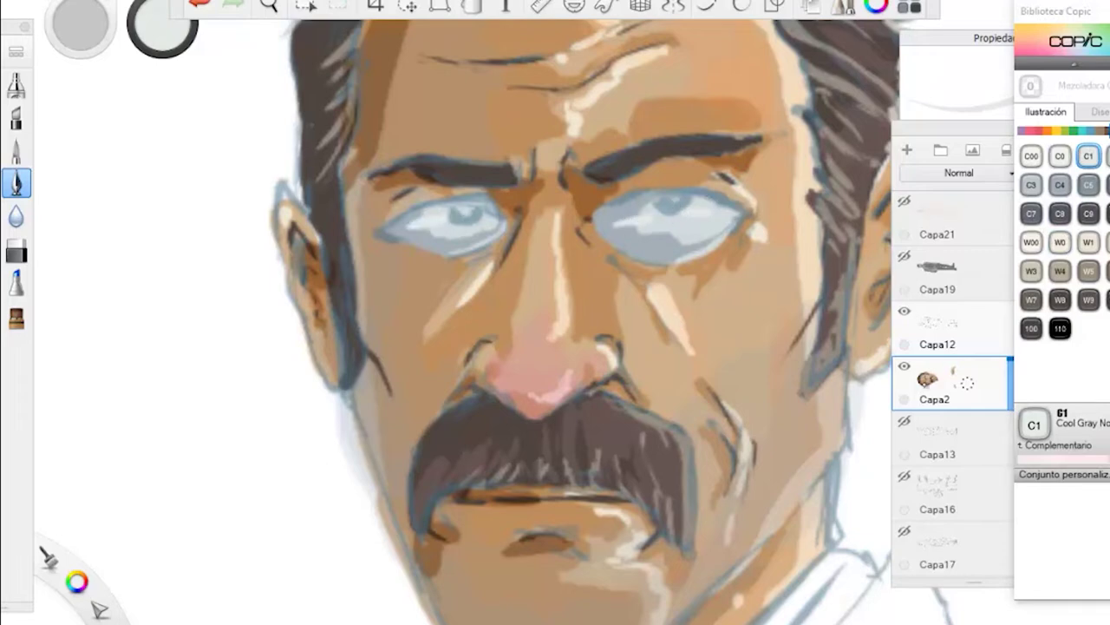
Step: Choose E49 Dark Bark and outline the upper lids and corners of both eyes, checking them with the line sketch hidden
{"action": "left_click", "coordinate": [1106, 131]}
{"action": "left_click", "coordinate": [1031, 299]}
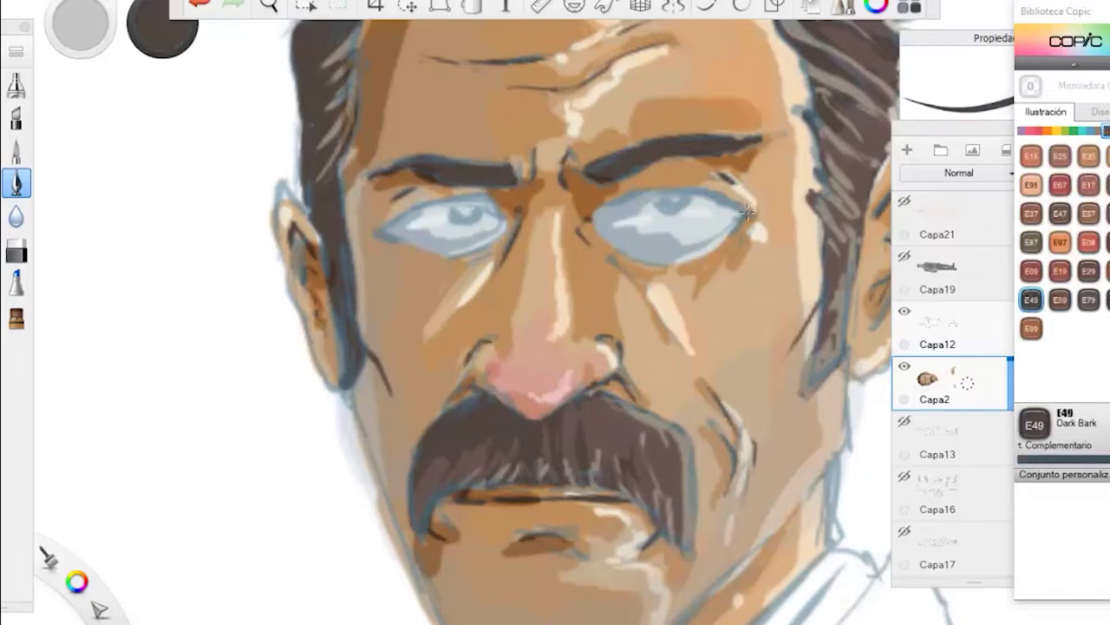
{"action": "mouse_move", "coordinate": [747, 212]}
{"action": "left_mouse_down"}
{"action": "mouse_move", "coordinate": [735, 231]}
{"action": "mouse_move", "coordinate": [682, 190]}
{"action": "mouse_move", "coordinate": [606, 200]}
{"action": "left_mouse_up"}
{"action": "mouse_move", "coordinate": [489, 202]}
{"action": "left_mouse_down"}
{"action": "mouse_move", "coordinate": [417, 215]}
{"action": "mouse_move", "coordinate": [373, 241]}
{"action": "left_mouse_up"}
{"action": "left_click", "coordinate": [904, 312]}
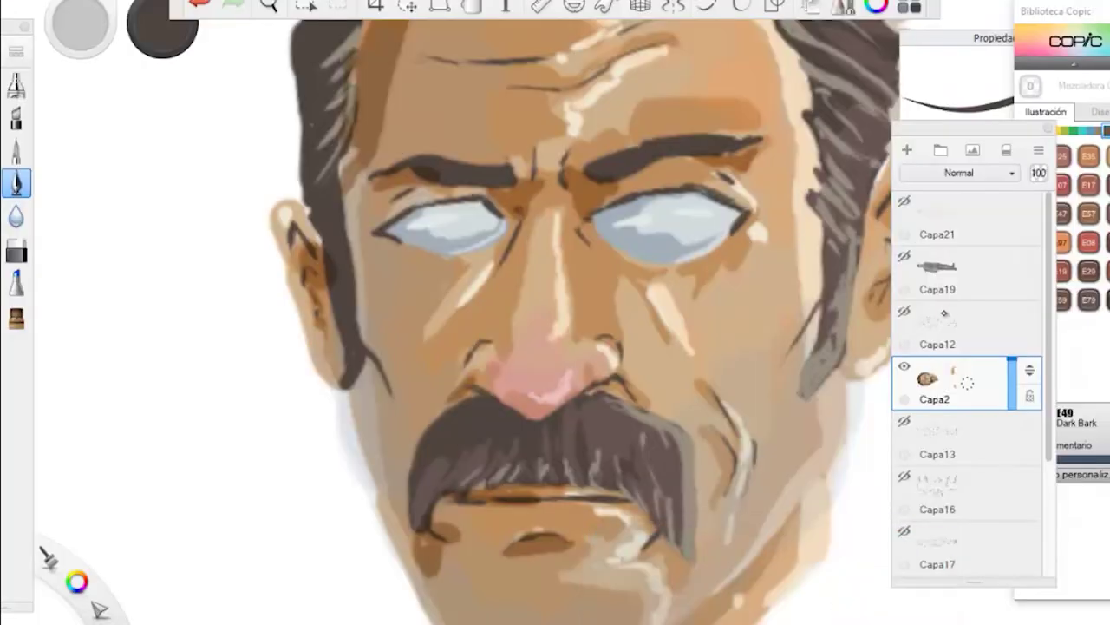
{"action": "left_click", "coordinate": [904, 312]}
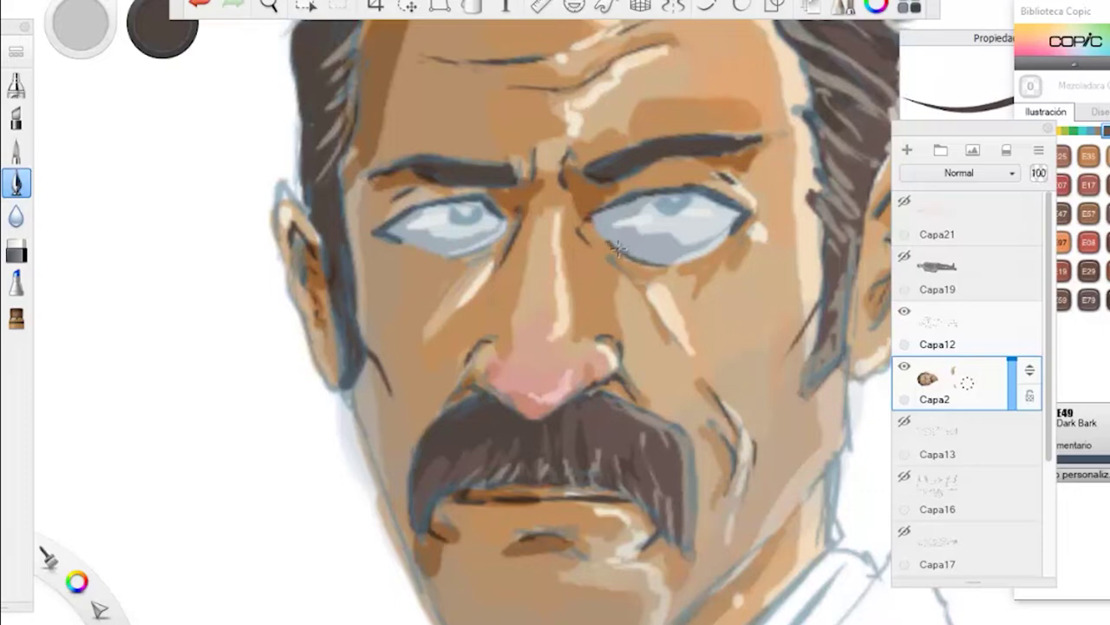
Step: Draw dark E49 wrinkle lines beneath both eyes and at the outer corner of the right-hand eye
{"action": "mouse_move", "coordinate": [613, 260]}
{"action": "left_mouse_down"}
{"action": "mouse_move", "coordinate": [652, 309]}
{"action": "mouse_move", "coordinate": [652, 332]}
{"action": "mouse_move", "coordinate": [653, 288]}
{"action": "left_mouse_up"}
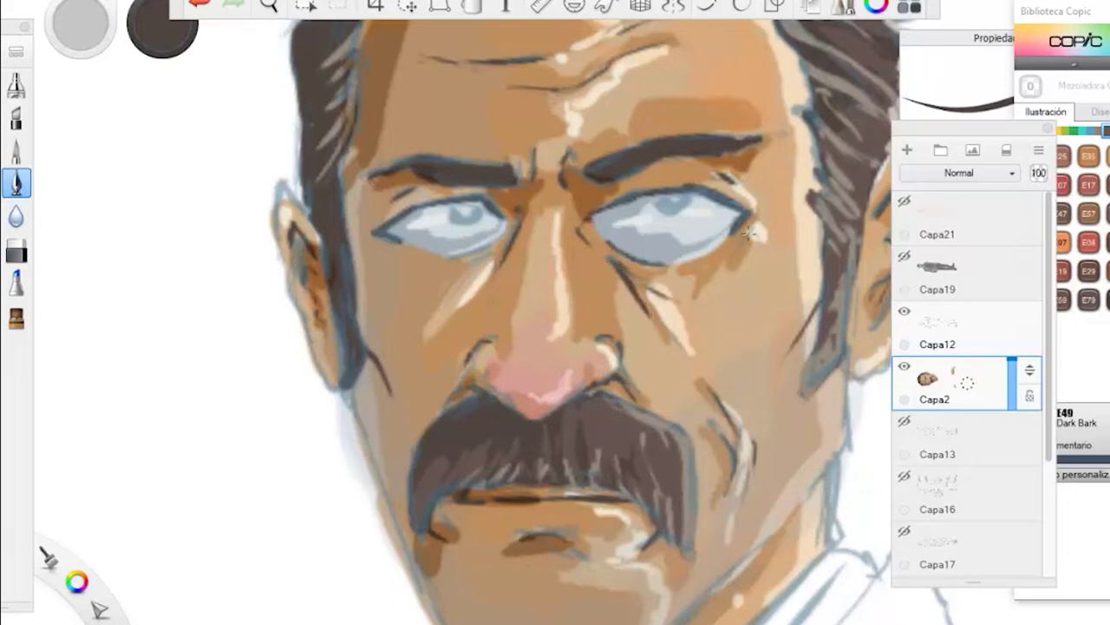
{"action": "left_click_drag", "start_coordinate": [750, 234], "coordinate": [726, 262]}
{"action": "left_click_drag", "start_coordinate": [492, 255], "coordinate": [452, 299]}
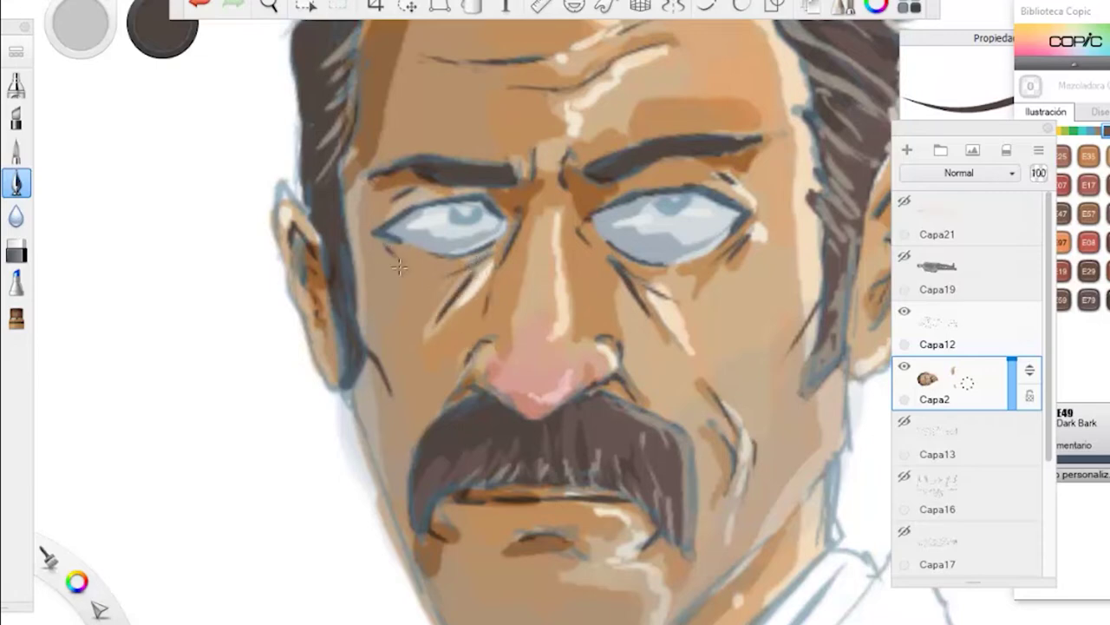
Step: Paint dark E49 pupils in both eyes, refining them with the Capa12 line sketch hidden
{"action": "left_click_drag", "start_coordinate": [668, 202], "coordinate": [681, 195]}
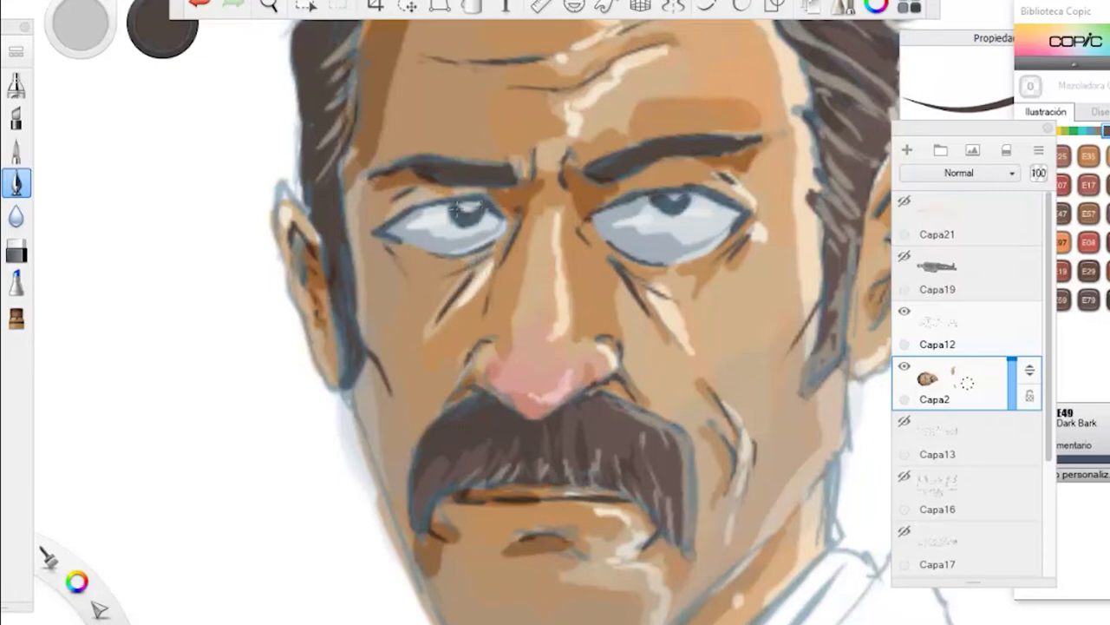
{"action": "left_click", "coordinate": [903, 311]}
{"action": "left_click", "coordinate": [269, 6]}
{"action": "left_click_drag", "start_coordinate": [318, 124], "coordinate": [371, 311]}
{"action": "left_click_drag", "start_coordinate": [404, 259], "coordinate": [413, 262]}
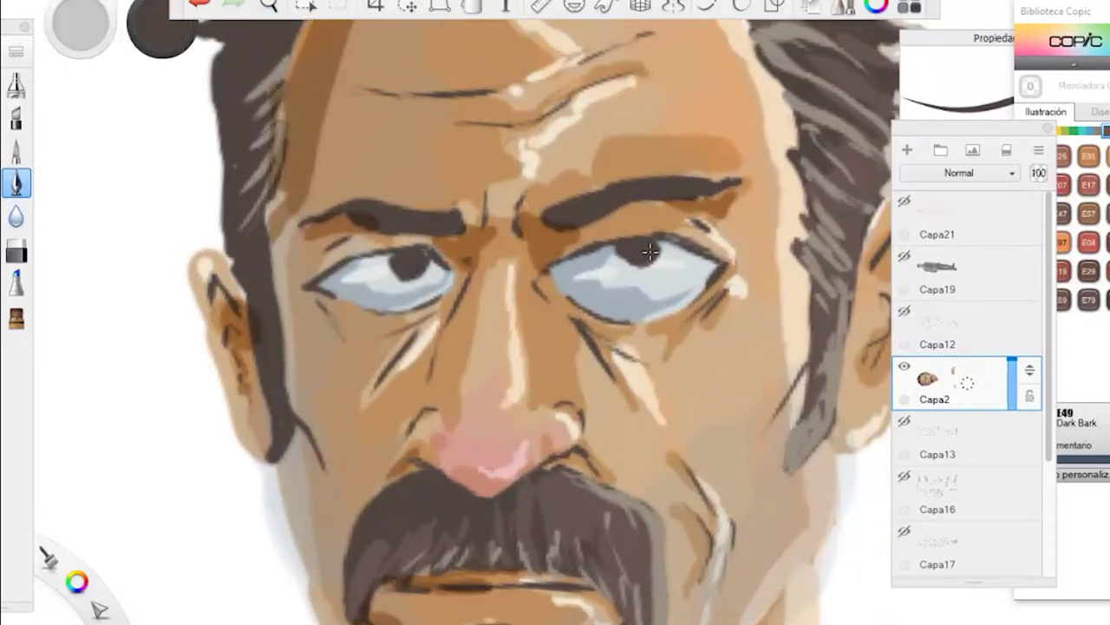
{"action": "left_click_drag", "start_coordinate": [650, 251], "coordinate": [645, 253]}
Step: Choose the C00 cool gray and add small light reflections to the pupils, checking the whole head
{"action": "left_click", "coordinate": [1031, 155]}
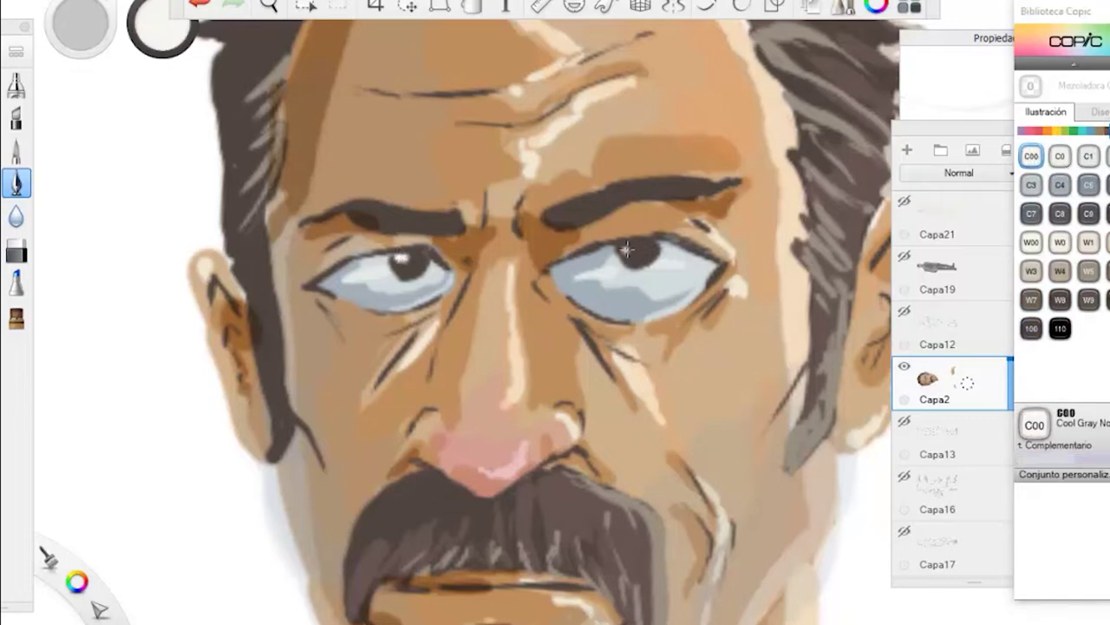
{"action": "key", "text": "space"}
{"action": "left_click_drag", "start_coordinate": [325, 155], "coordinate": [354, 360]}
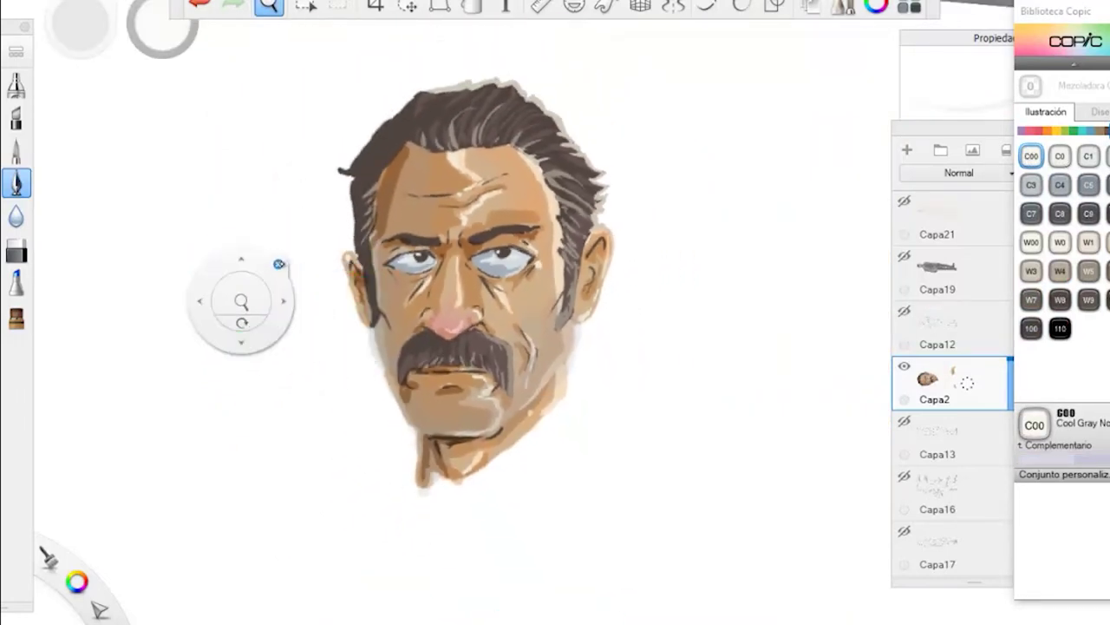
{"action": "key", "text": "space"}
{"action": "mouse_move", "coordinate": [394, 275]}
{"action": "left_mouse_down"}
{"action": "mouse_move", "coordinate": [409, 369]}
{"action": "mouse_move", "coordinate": [424, 227]}
{"action": "left_mouse_up"}
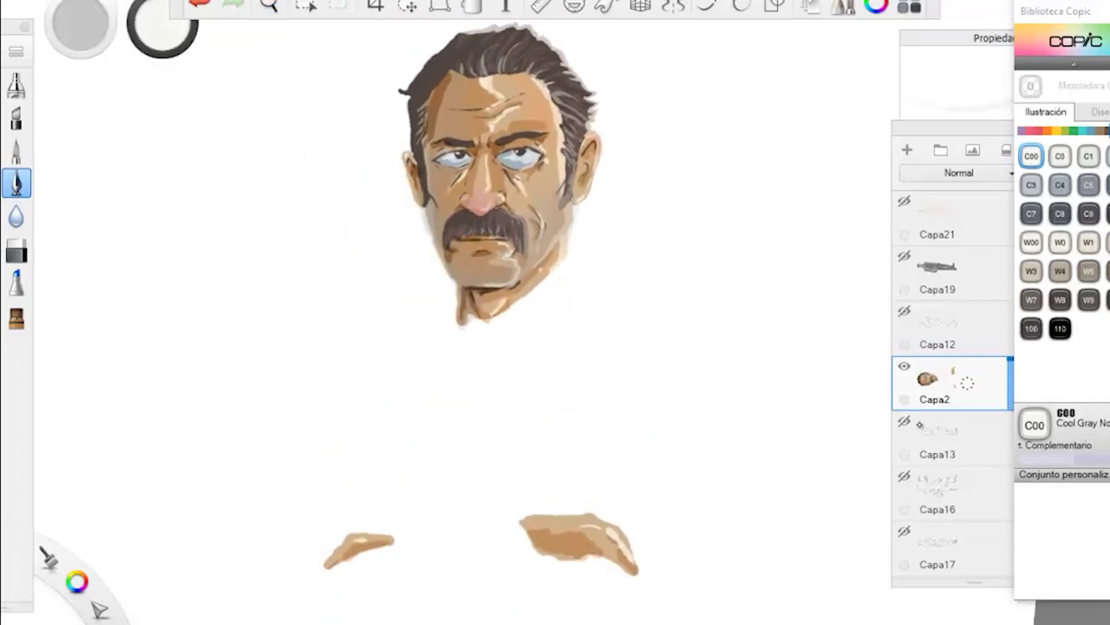
Step: Show the Capa12 line sketch again and outline the jacket's collar and shoulders in C9 cool gray
{"action": "left_click", "coordinate": [904, 311]}
{"action": "key", "text": "space"}
{"action": "mouse_move", "coordinate": [416, 438]}
{"action": "left_mouse_down"}
{"action": "mouse_move", "coordinate": [392, 230]}
{"action": "mouse_move", "coordinate": [441, 280]}
{"action": "left_mouse_up"}
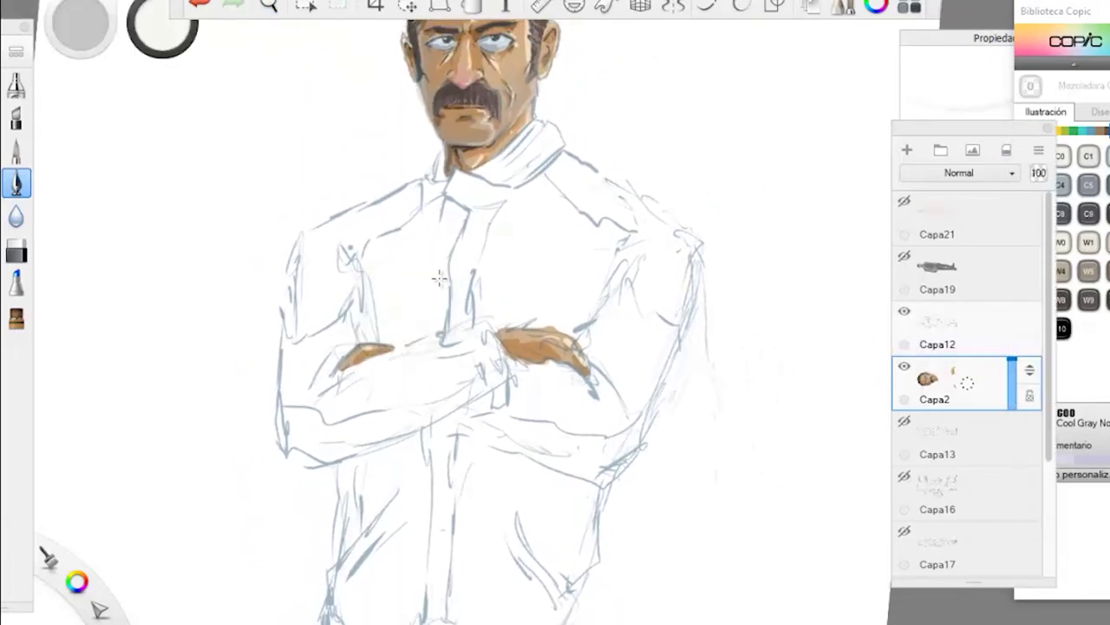
{"action": "left_click", "coordinate": [1082, 347]}
{"action": "left_click", "coordinate": [1089, 212]}
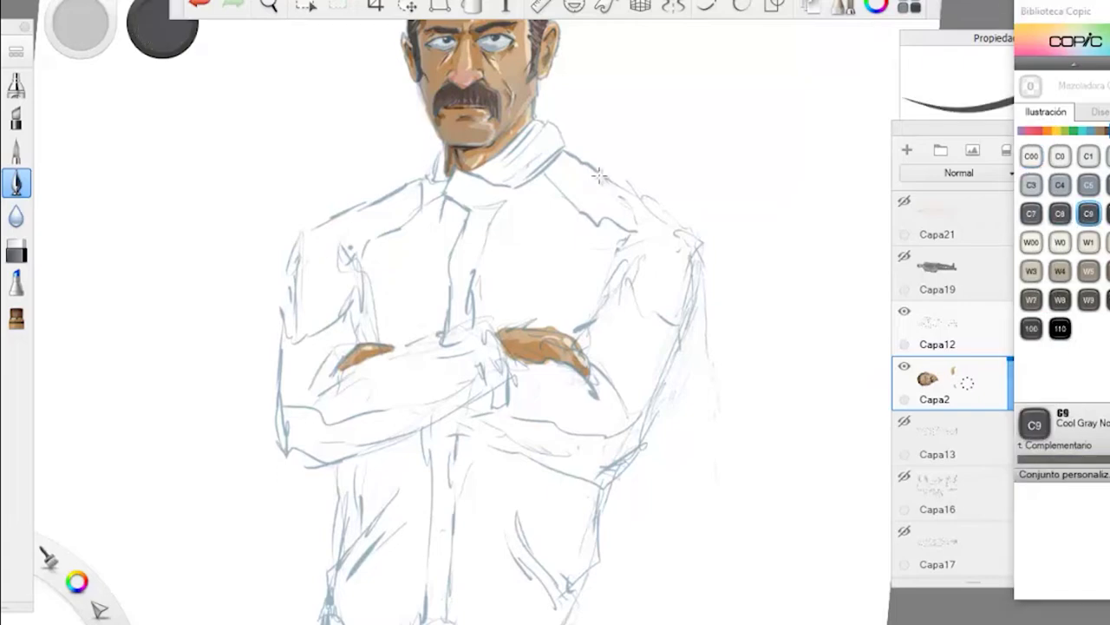
{"action": "key", "text": "space"}
{"action": "left_click_drag", "start_coordinate": [464, 236], "coordinate": [449, 326]}
{"action": "left_click_drag", "start_coordinate": [450, 326], "coordinate": [475, 264]}
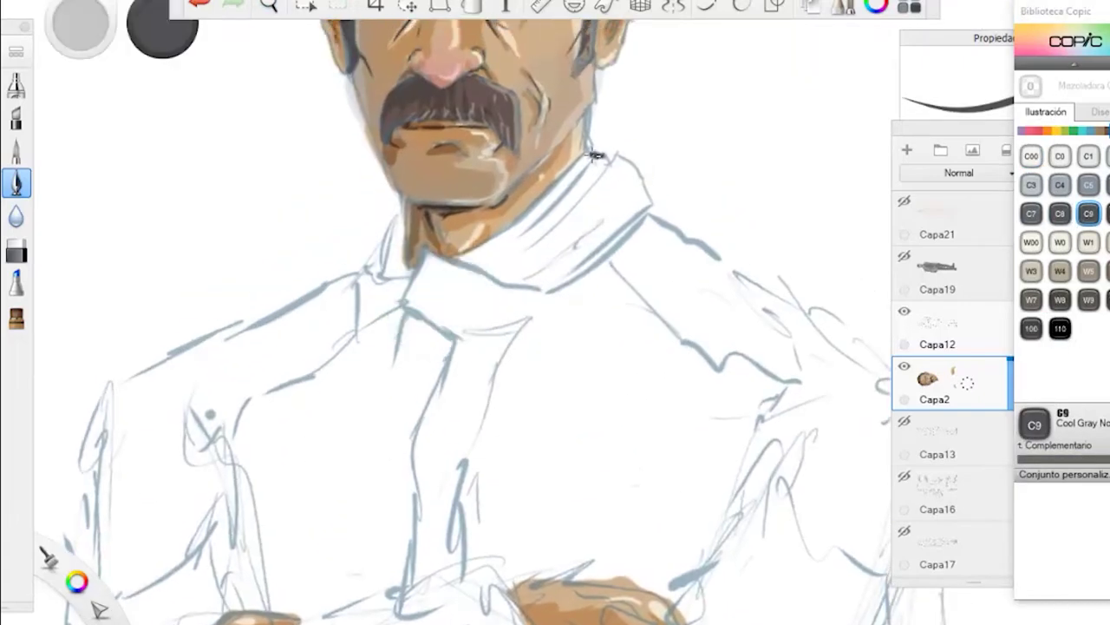
{"action": "mouse_move", "coordinate": [594, 154]}
{"action": "left_mouse_down"}
{"action": "mouse_move", "coordinate": [629, 166]}
{"action": "mouse_move", "coordinate": [652, 217]}
{"action": "mouse_move", "coordinate": [758, 288]}
{"action": "left_mouse_up"}
{"action": "mouse_move", "coordinate": [410, 269]}
{"action": "left_mouse_down"}
{"action": "mouse_move", "coordinate": [386, 227]}
{"action": "mouse_move", "coordinate": [362, 286]}
{"action": "mouse_move", "coordinate": [108, 371]}
{"action": "left_mouse_up"}
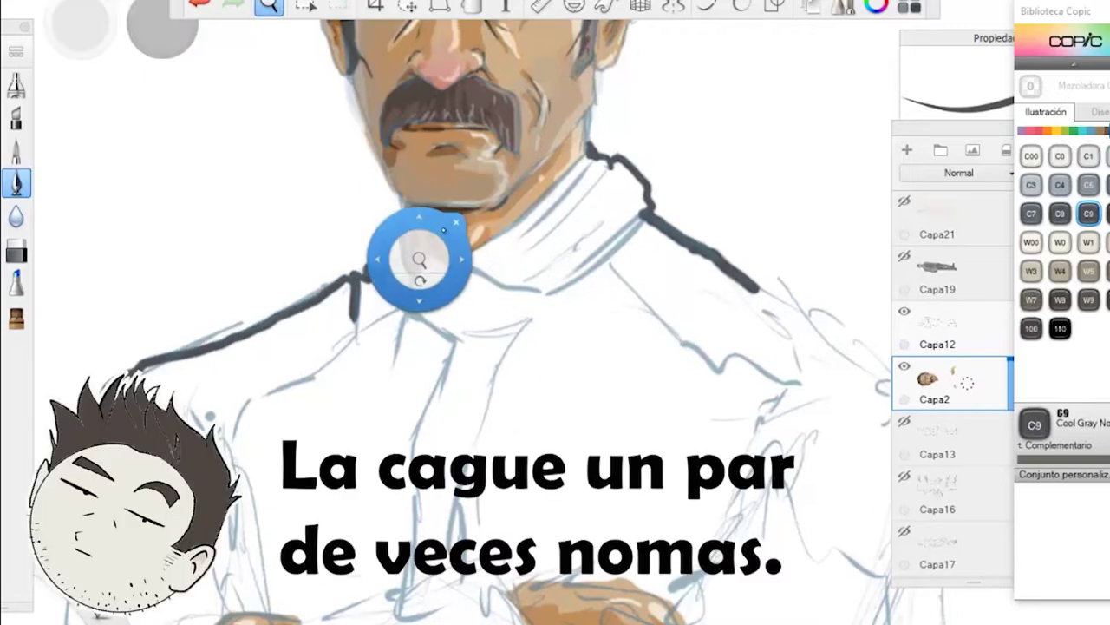
Step: Complete the C9 outline of the jacket around the neckline, both sleeves, the torso and the hem
{"action": "mouse_move", "coordinate": [586, 153]}
{"action": "left_mouse_down"}
{"action": "mouse_move", "coordinate": [531, 215]}
{"action": "mouse_move", "coordinate": [456, 260]}
{"action": "mouse_move", "coordinate": [433, 254]}
{"action": "mouse_move", "coordinate": [404, 300]}
{"action": "mouse_move", "coordinate": [229, 136]}
{"action": "left_mouse_up"}
{"action": "key", "text": "space"}
{"action": "mouse_move", "coordinate": [551, 115]}
{"action": "left_mouse_down"}
{"action": "mouse_move", "coordinate": [643, 151]}
{"action": "mouse_move", "coordinate": [736, 286]}
{"action": "mouse_move", "coordinate": [685, 469]}
{"action": "mouse_move", "coordinate": [634, 555]}
{"action": "left_mouse_up"}
{"action": "left_click", "coordinate": [268, 8]}
{"action": "mouse_move", "coordinate": [555, 334]}
{"action": "left_mouse_down"}
{"action": "mouse_move", "coordinate": [746, 71]}
{"action": "mouse_move", "coordinate": [533, 416]}
{"action": "left_mouse_up"}
{"action": "left_click_drag", "start_coordinate": [532, 440], "coordinate": [580, 315]}
{"action": "left_click", "coordinate": [742, 197]}
{"action": "mouse_move", "coordinate": [784, 157]}
{"action": "left_mouse_down"}
{"action": "mouse_move", "coordinate": [717, 286]}
{"action": "mouse_move", "coordinate": [708, 375]}
{"action": "mouse_move", "coordinate": [650, 531]}
{"action": "left_mouse_up"}
{"action": "mouse_move", "coordinate": [363, 252]}
{"action": "left_mouse_down"}
{"action": "mouse_move", "coordinate": [347, 459]}
{"action": "mouse_move", "coordinate": [458, 500]}
{"action": "mouse_move", "coordinate": [651, 527]}
{"action": "mouse_move", "coordinate": [292, 225]}
{"action": "mouse_move", "coordinate": [297, 66]}
{"action": "mouse_move", "coordinate": [367, 350]}
{"action": "left_mouse_up"}
{"action": "key", "text": "space"}
{"action": "mouse_move", "coordinate": [351, 276]}
{"action": "left_mouse_down"}
{"action": "mouse_move", "coordinate": [330, 308]}
{"action": "mouse_move", "coordinate": [336, 329]}
{"action": "left_mouse_up"}
Step: Flood-fill the outlined jacket with the C9 cool gray, leaving the hands unfilled, and return to the inking brush
{"action": "left_click", "coordinate": [472, 6]}
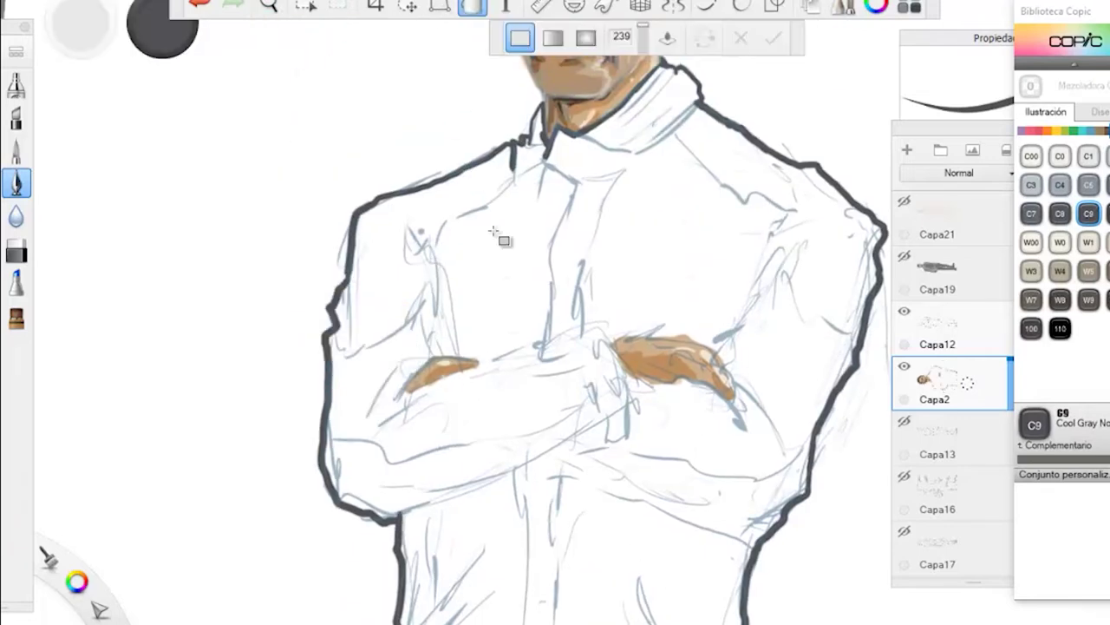
{"action": "left_click", "coordinate": [493, 232]}
{"action": "left_click", "coordinate": [16, 183]}
Step: Choose the B99 Agate blue and outline both trouser legs from the jacket hem down to the ankles
{"action": "key", "text": "space"}
{"action": "mouse_move", "coordinate": [543, 397]}
{"action": "left_mouse_down"}
{"action": "mouse_move", "coordinate": [500, 325]}
{"action": "mouse_move", "coordinate": [550, 322]}
{"action": "mouse_move", "coordinate": [575, 414]}
{"action": "mouse_move", "coordinate": [561, 359]}
{"action": "mouse_move", "coordinate": [575, 235]}
{"action": "mouse_move", "coordinate": [590, 301]}
{"action": "mouse_move", "coordinate": [616, 285]}
{"action": "left_mouse_up"}
{"action": "left_click", "coordinate": [1090, 130]}
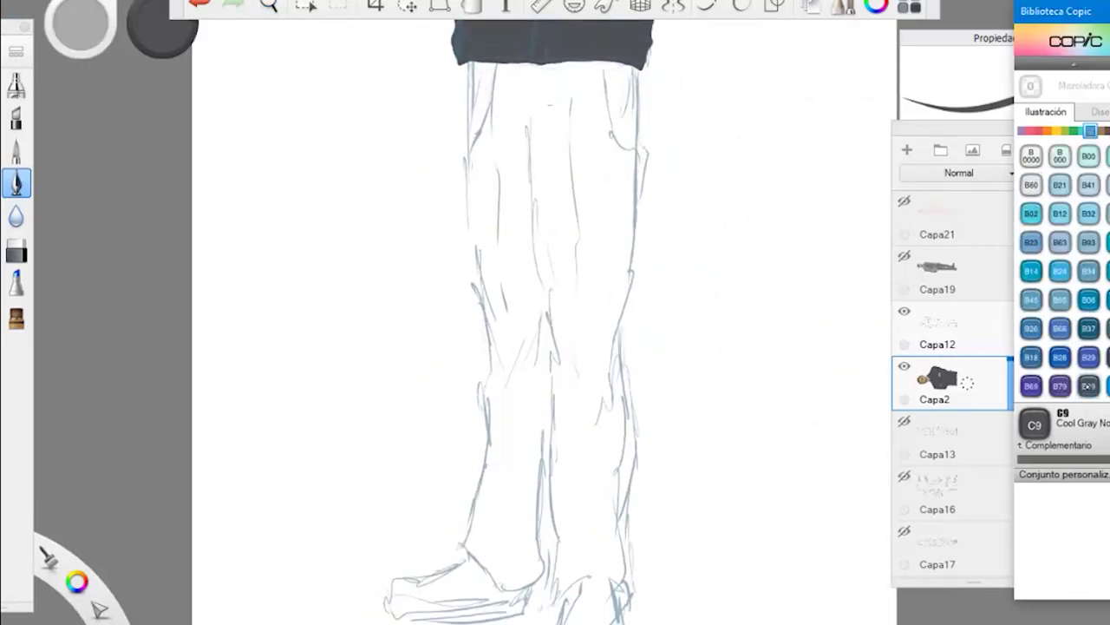
{"action": "left_click", "coordinate": [1089, 386]}
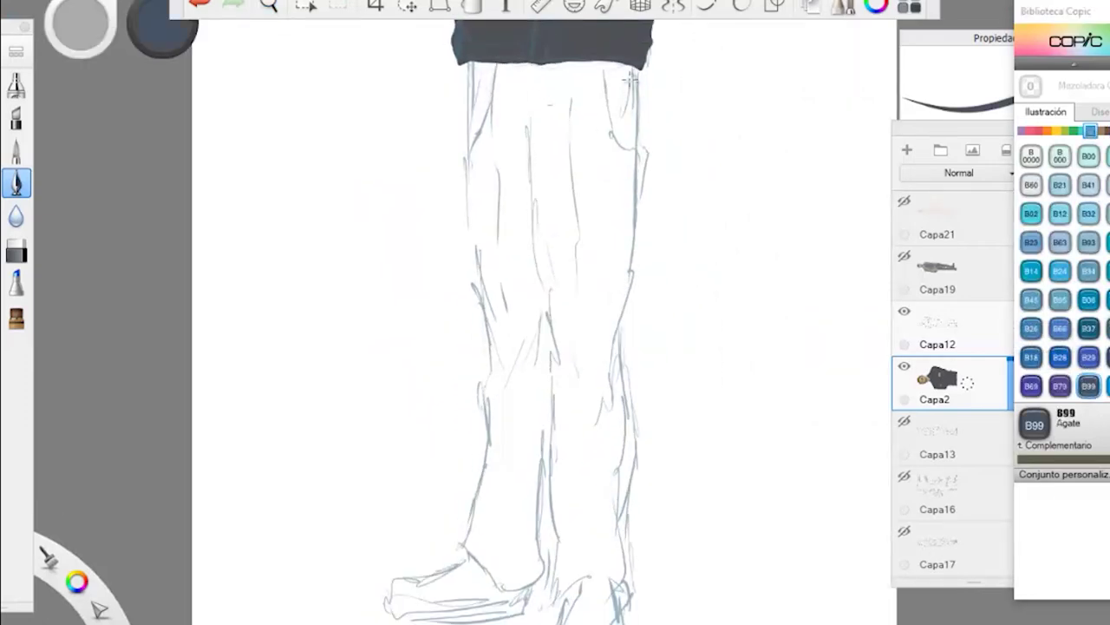
{"action": "mouse_move", "coordinate": [638, 165]}
{"action": "left_mouse_down"}
{"action": "mouse_move", "coordinate": [614, 386]}
{"action": "mouse_move", "coordinate": [616, 594]}
{"action": "mouse_move", "coordinate": [571, 588]}
{"action": "mouse_move", "coordinate": [562, 572]}
{"action": "mouse_move", "coordinate": [553, 312]}
{"action": "mouse_move", "coordinate": [520, 139]}
{"action": "left_mouse_up"}
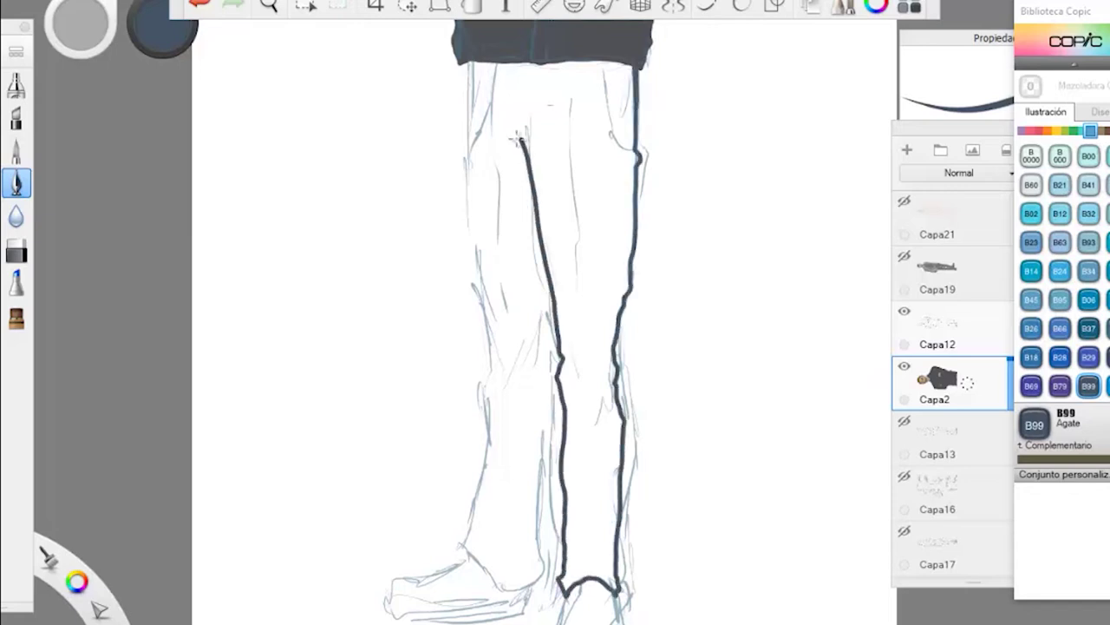
{"action": "mouse_move", "coordinate": [468, 59]}
{"action": "left_mouse_down"}
{"action": "mouse_move", "coordinate": [482, 308]}
{"action": "mouse_move", "coordinate": [474, 530]}
{"action": "mouse_move", "coordinate": [520, 574]}
{"action": "mouse_move", "coordinate": [542, 451]}
{"action": "mouse_move", "coordinate": [545, 250]}
{"action": "left_mouse_up"}
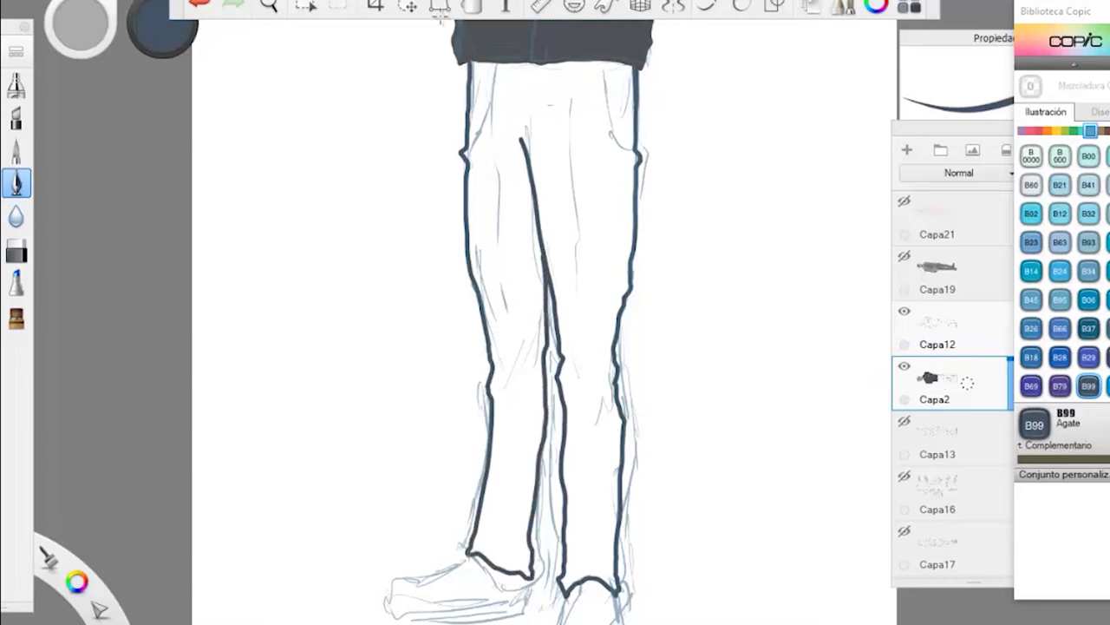
Step: Flood-fill both trouser legs with B99 Agate, undoing the misplaced fills
{"action": "left_click", "coordinate": [472, 6]}
{"action": "left_click", "coordinate": [522, 152]}
{"action": "left_click", "coordinate": [491, 181]}
{"action": "left_click", "coordinate": [200, 5]}
{"action": "left_click", "coordinate": [199, 5]}
{"action": "left_click", "coordinate": [508, 191]}
{"action": "left_click", "coordinate": [472, 7]}
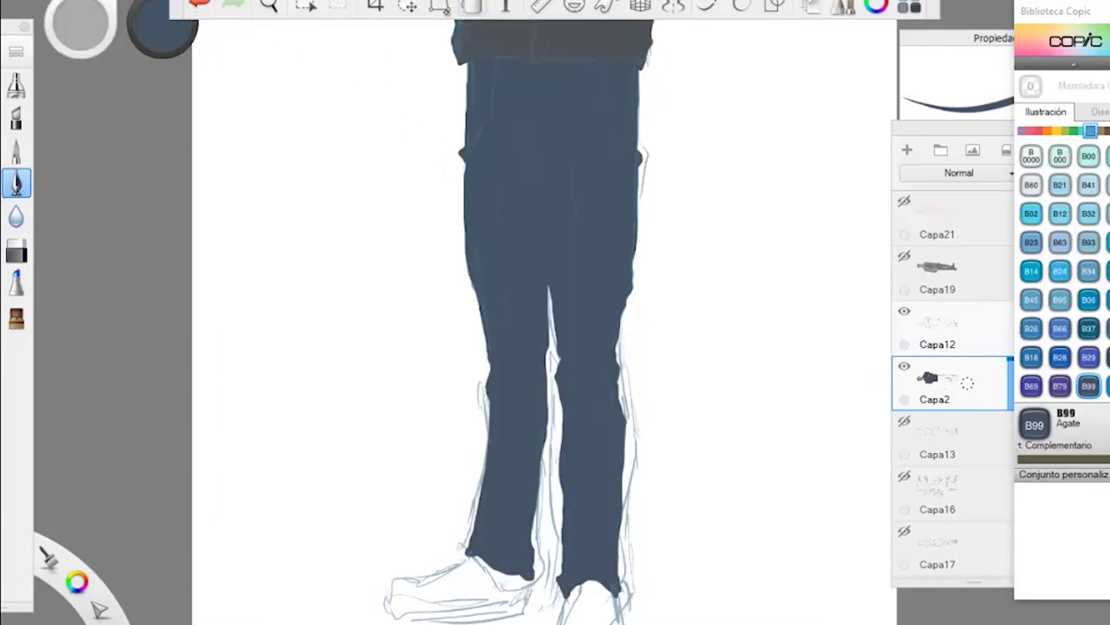
Step: Outline and fill both shoes with the T10 toner gray
{"action": "key", "text": "space"}
{"action": "mouse_move", "coordinate": [557, 320]}
{"action": "left_mouse_down"}
{"action": "mouse_move", "coordinate": [428, 185]}
{"action": "mouse_move", "coordinate": [488, 355]}
{"action": "mouse_move", "coordinate": [545, 252]}
{"action": "mouse_move", "coordinate": [569, 307]}
{"action": "left_mouse_up"}
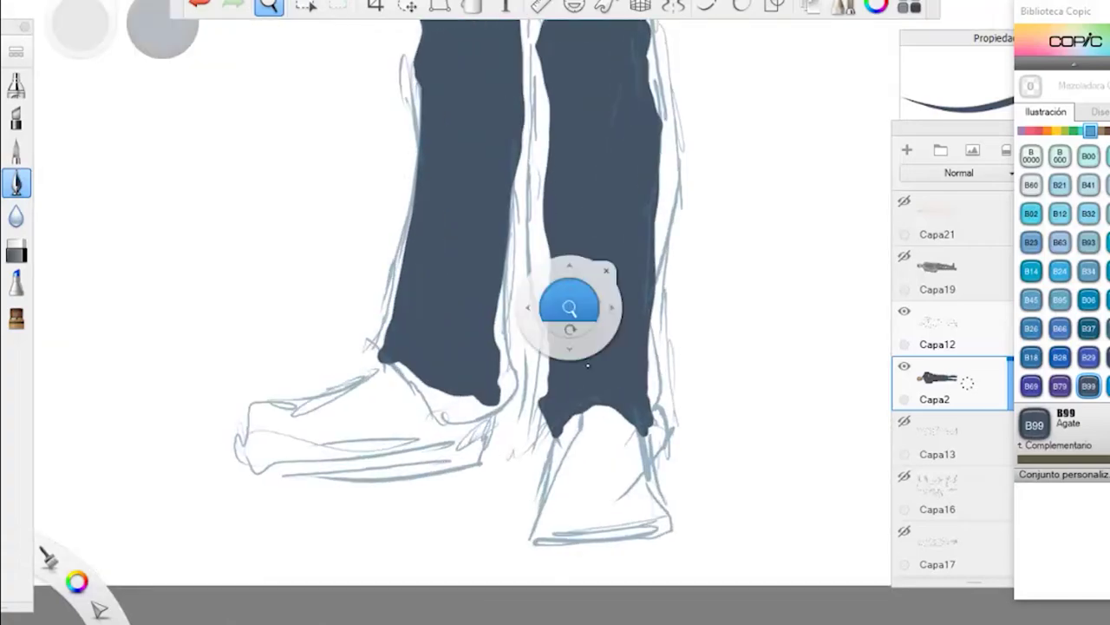
{"action": "left_click_drag", "start_coordinate": [588, 365], "coordinate": [581, 352]}
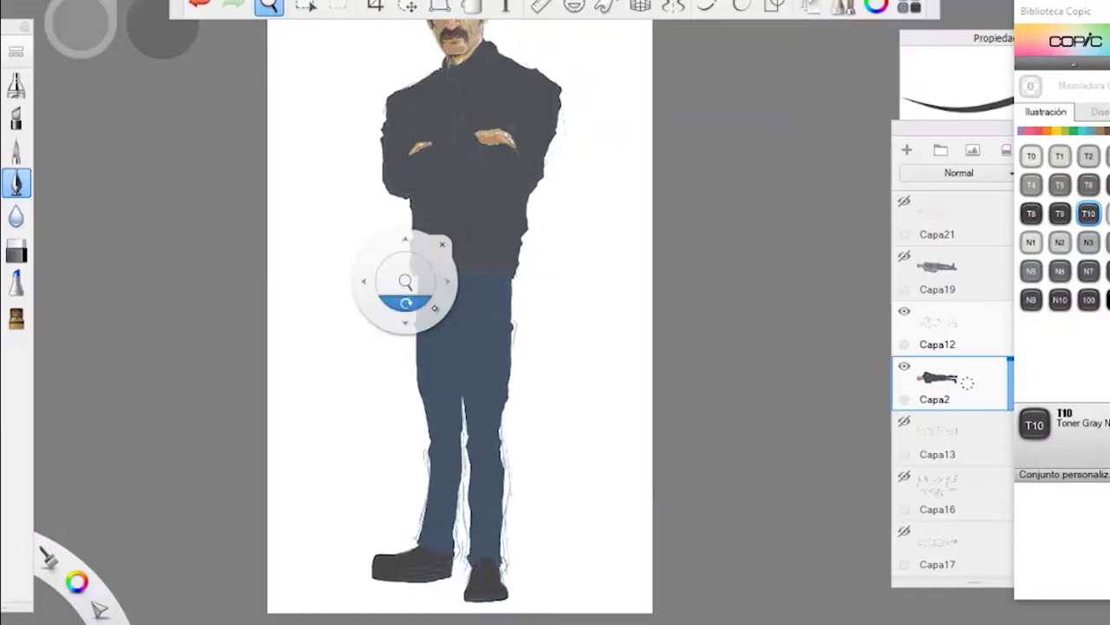
{"action": "mouse_move", "coordinate": [397, 235]}
{"action": "left_mouse_down"}
{"action": "mouse_move", "coordinate": [408, 280]}
{"action": "mouse_move", "coordinate": [426, 293]}
{"action": "mouse_move", "coordinate": [414, 400]}
{"action": "left_mouse_up"}
{"action": "left_click", "coordinate": [1064, 584]}
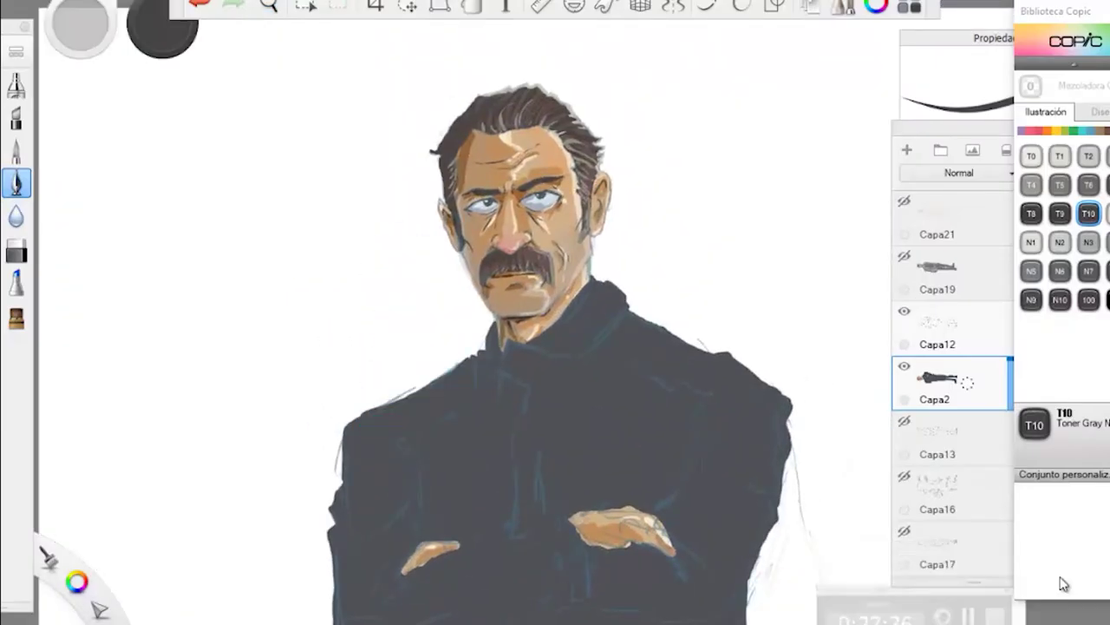
{"action": "left_click", "coordinate": [1053, 605]}
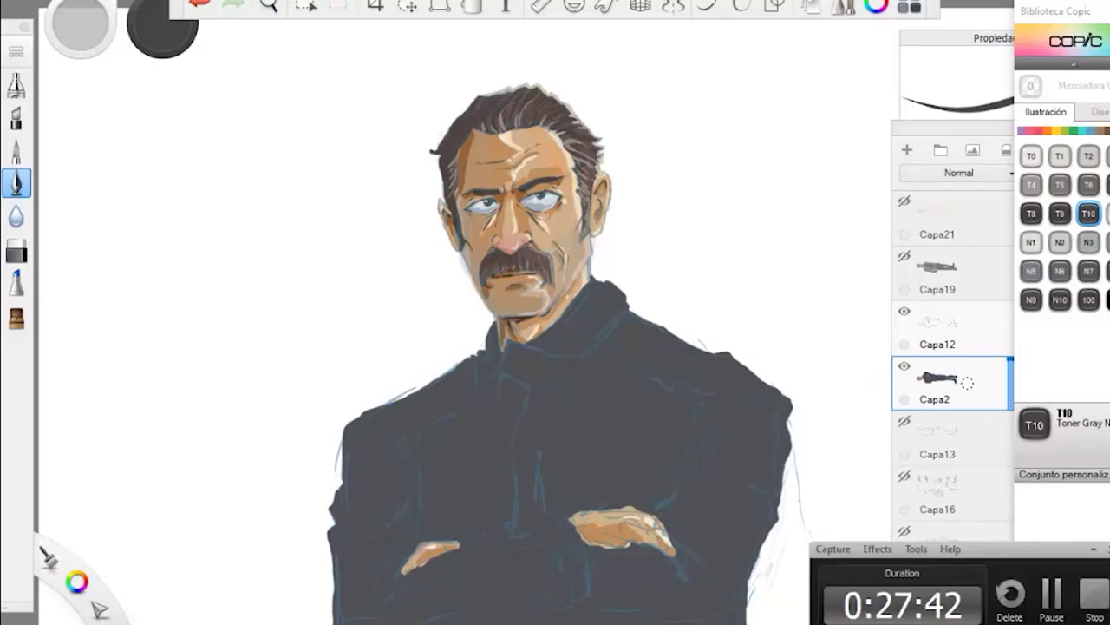
{"action": "left_click", "coordinate": [272, 6]}
{"action": "left_click_drag", "start_coordinate": [470, 507], "coordinate": [442, 255]}
{"action": "scroll", "coordinate": [449, 313], "scroll_direction": "down", "scroll_amount": 3}
{"action": "left_click_drag", "start_coordinate": [449, 312], "coordinate": [454, 285]}
{"action": "scroll", "coordinate": [521, 329], "scroll_direction": "up", "scroll_amount": 5}
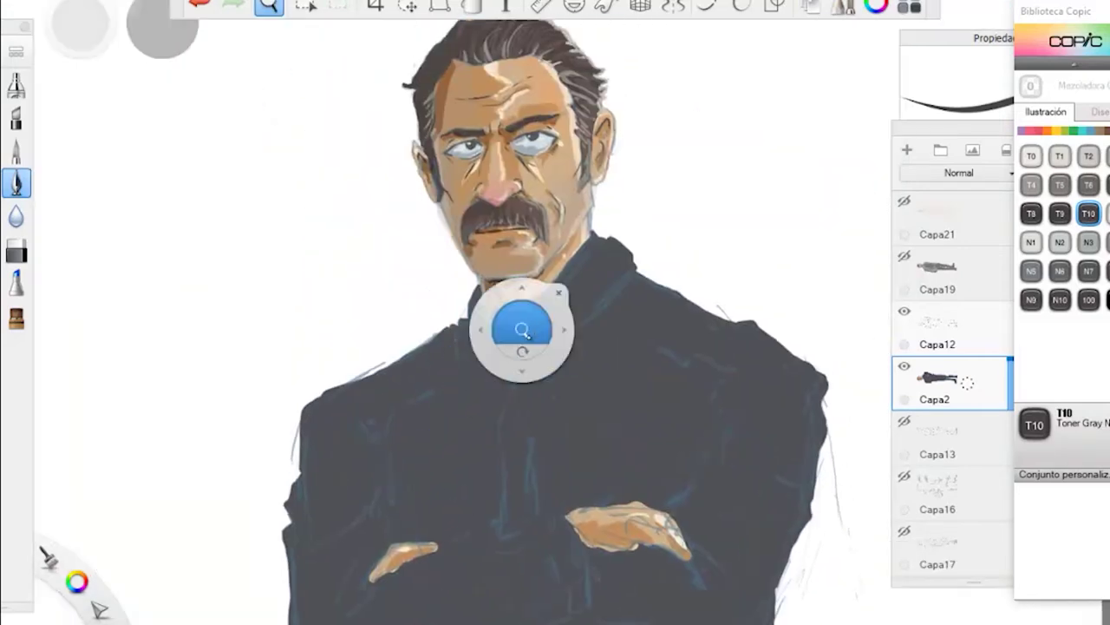
{"action": "left_click_drag", "start_coordinate": [522, 329], "coordinate": [513, 300]}
{"action": "left_click", "coordinate": [546, 269]}
Step: Try a T8 toner gray fold stroke on the jacket's right-hand shoulder and undo it
{"action": "left_click", "coordinate": [1060, 185]}
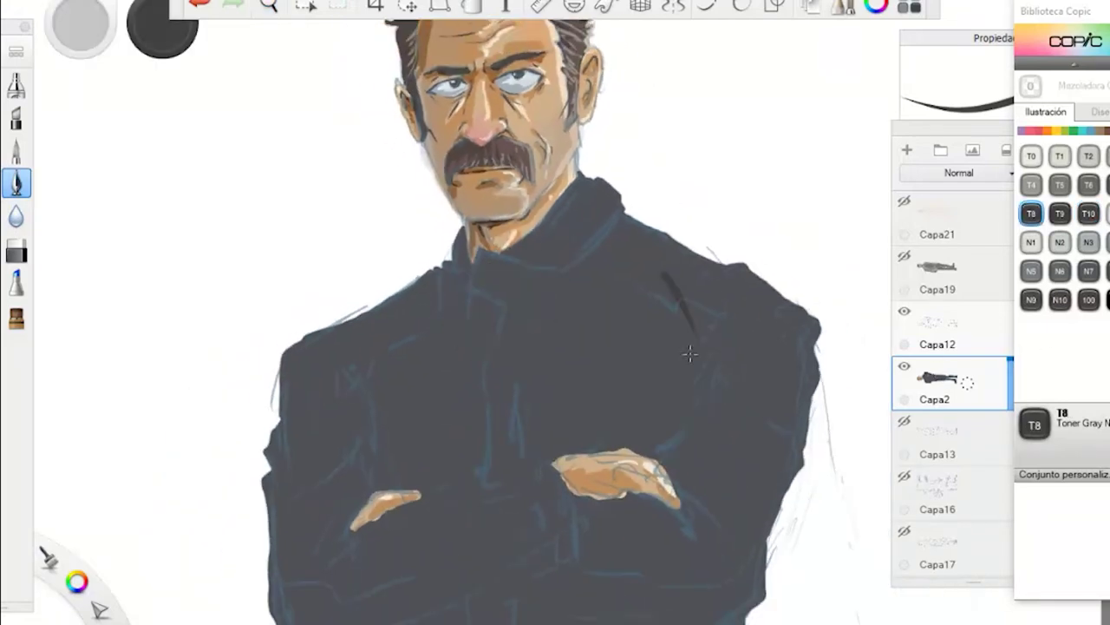
{"action": "left_click_drag", "start_coordinate": [678, 293], "coordinate": [743, 373]}
{"action": "left_click", "coordinate": [201, 5]}
Step: Choose the T6 toner gray and paint lighter strokes on the jacket collar and down the front placket
{"action": "left_click", "coordinate": [1088, 184]}
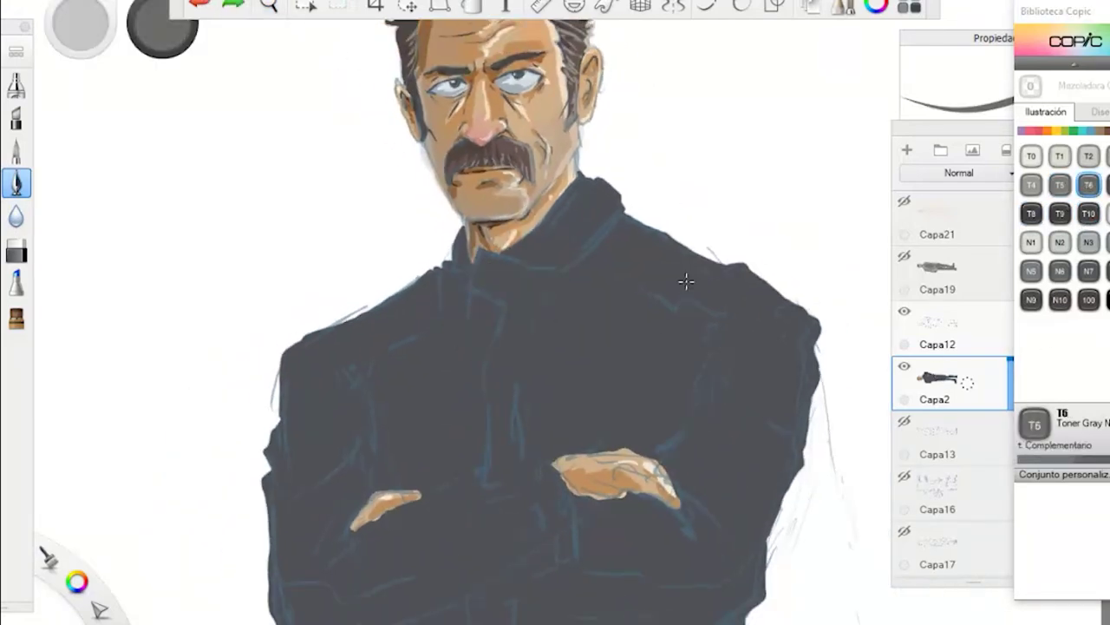
{"action": "left_click_drag", "start_coordinate": [654, 286], "coordinate": [725, 396]}
{"action": "left_click", "coordinate": [201, 4]}
{"action": "key", "text": "space"}
{"action": "left_click_drag", "start_coordinate": [503, 290], "coordinate": [518, 277]}
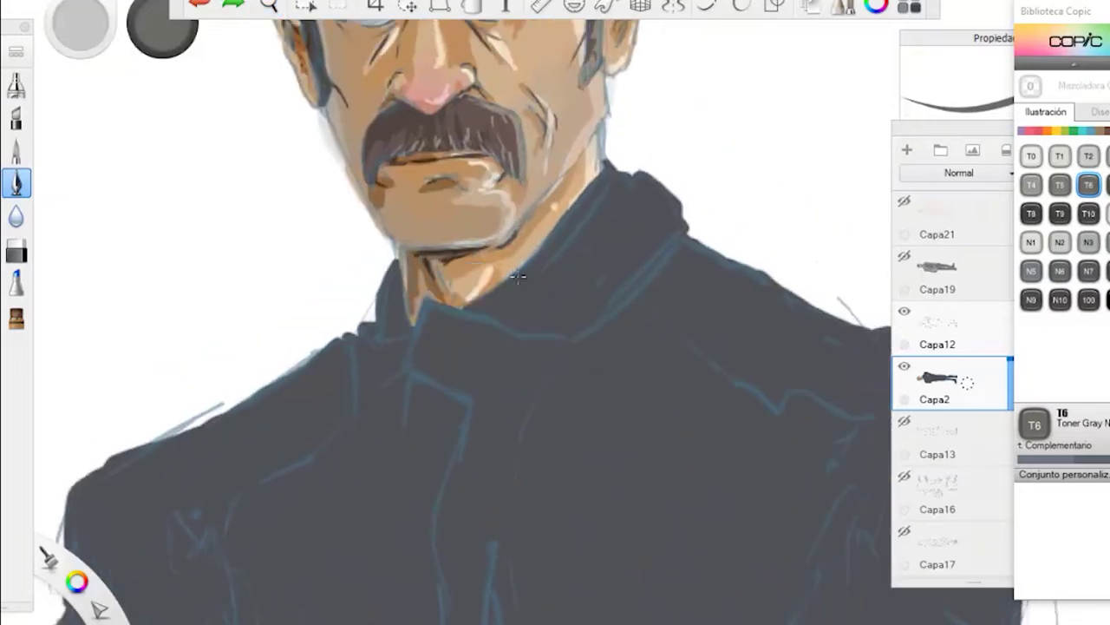
{"action": "left_click_drag", "start_coordinate": [606, 176], "coordinate": [547, 263]}
{"action": "mouse_move", "coordinate": [587, 200]}
{"action": "left_mouse_down"}
{"action": "mouse_move", "coordinate": [546, 286]}
{"action": "mouse_move", "coordinate": [581, 314]}
{"action": "mouse_move", "coordinate": [585, 334]}
{"action": "mouse_move", "coordinate": [458, 358]}
{"action": "mouse_move", "coordinate": [495, 399]}
{"action": "mouse_move", "coordinate": [465, 551]}
{"action": "mouse_move", "coordinate": [483, 603]}
{"action": "left_mouse_up"}
Step: Outline the T6 highlight across the right-hand chest and paint fanned folds on that shoulder and upper sleeve
{"action": "key", "text": "space"}
{"action": "left_click_drag", "start_coordinate": [517, 454], "coordinate": [468, 209]}
{"action": "mouse_move", "coordinate": [437, 357]}
{"action": "left_mouse_down"}
{"action": "mouse_move", "coordinate": [482, 164]}
{"action": "mouse_move", "coordinate": [512, 125]}
{"action": "mouse_move", "coordinate": [546, 201]}
{"action": "mouse_move", "coordinate": [711, 300]}
{"action": "mouse_move", "coordinate": [726, 351]}
{"action": "mouse_move", "coordinate": [781, 273]}
{"action": "left_mouse_up"}
{"action": "key", "text": "space"}
{"action": "left_click_drag", "start_coordinate": [486, 318], "coordinate": [298, 301]}
{"action": "mouse_move", "coordinate": [546, 268]}
{"action": "left_mouse_down"}
{"action": "mouse_move", "coordinate": [591, 268]}
{"action": "mouse_move", "coordinate": [674, 363]}
{"action": "mouse_move", "coordinate": [637, 306]}
{"action": "mouse_move", "coordinate": [705, 302]}
{"action": "mouse_move", "coordinate": [693, 276]}
{"action": "mouse_move", "coordinate": [625, 246]}
{"action": "mouse_move", "coordinate": [638, 271]}
{"action": "mouse_move", "coordinate": [725, 213]}
{"action": "mouse_move", "coordinate": [720, 203]}
{"action": "left_mouse_up"}
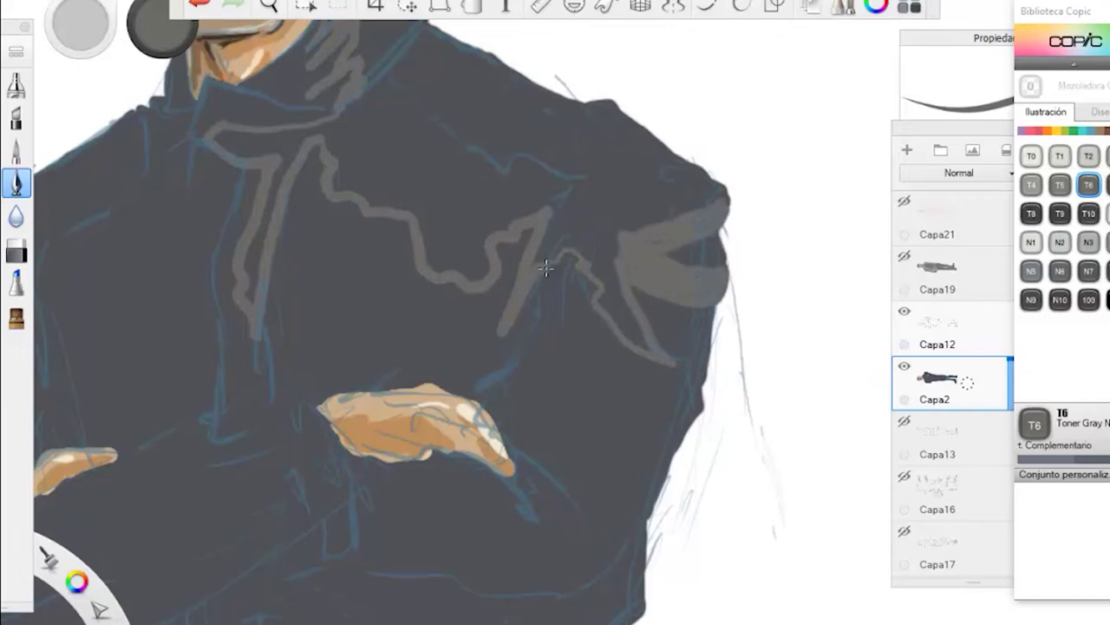
{"action": "mouse_move", "coordinate": [636, 227]}
{"action": "left_mouse_down"}
{"action": "mouse_move", "coordinate": [694, 183]}
{"action": "mouse_move", "coordinate": [642, 221]}
{"action": "mouse_move", "coordinate": [646, 163]}
{"action": "mouse_move", "coordinate": [541, 91]}
{"action": "left_mouse_up"}
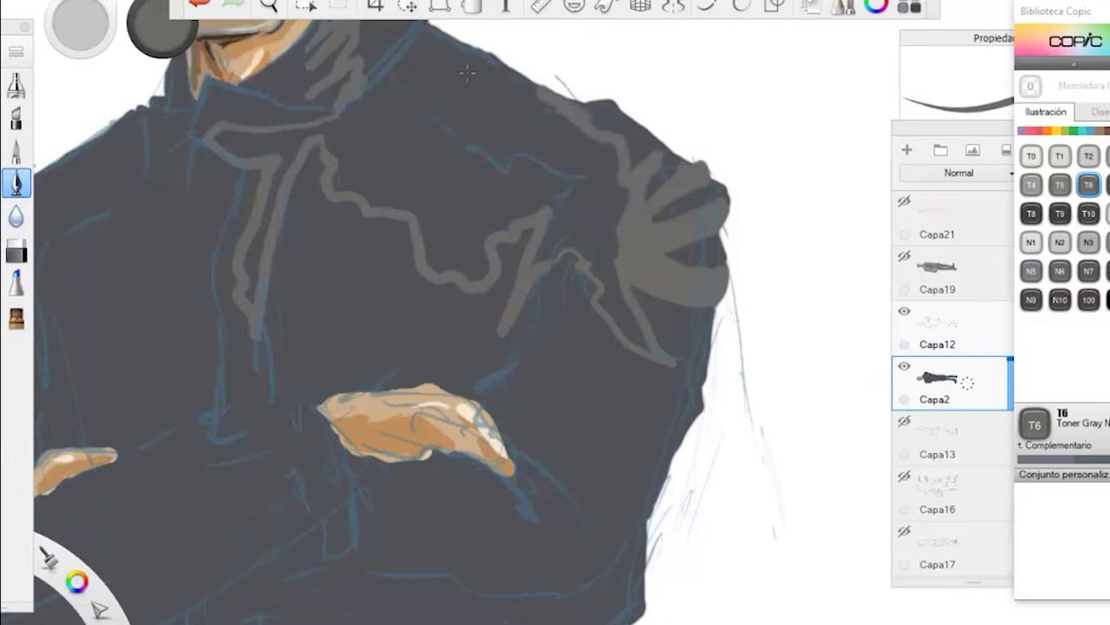
Step: Trace T6 highlight lines along the shoulder yoke seam from the collar towards the right-hand sleeve
{"action": "mouse_move", "coordinate": [429, 97]}
{"action": "left_mouse_down"}
{"action": "mouse_move", "coordinate": [417, 154]}
{"action": "mouse_move", "coordinate": [445, 234]}
{"action": "left_mouse_up"}
{"action": "left_click_drag", "start_coordinate": [536, 314], "coordinate": [582, 320]}
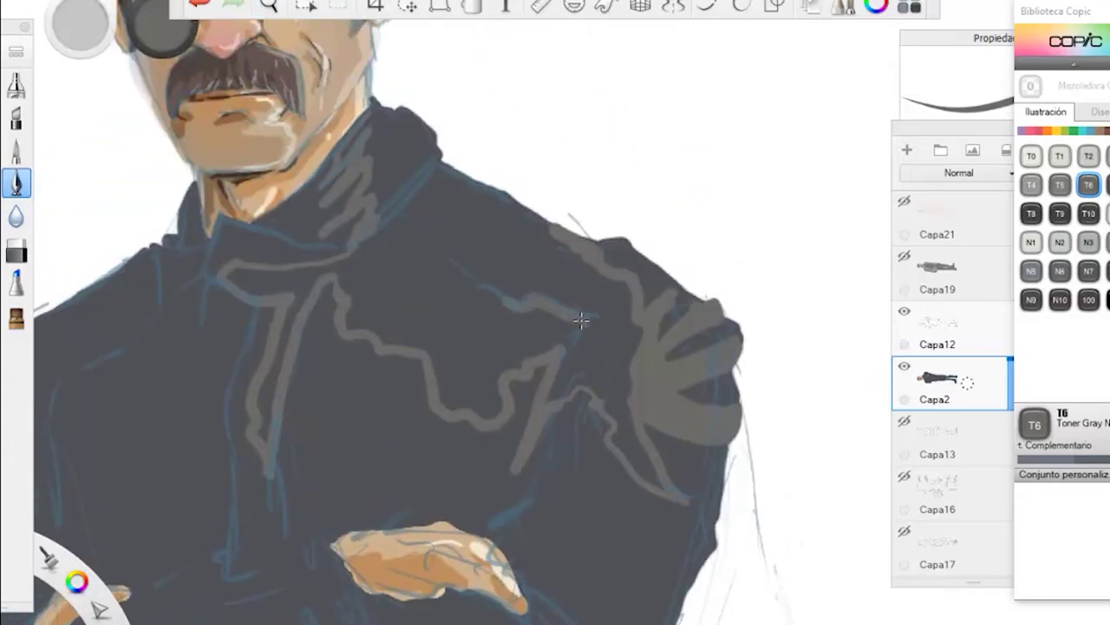
{"action": "mouse_move", "coordinate": [394, 221]}
{"action": "left_mouse_down"}
{"action": "mouse_move", "coordinate": [402, 196]}
{"action": "mouse_move", "coordinate": [598, 325]}
{"action": "left_mouse_up"}
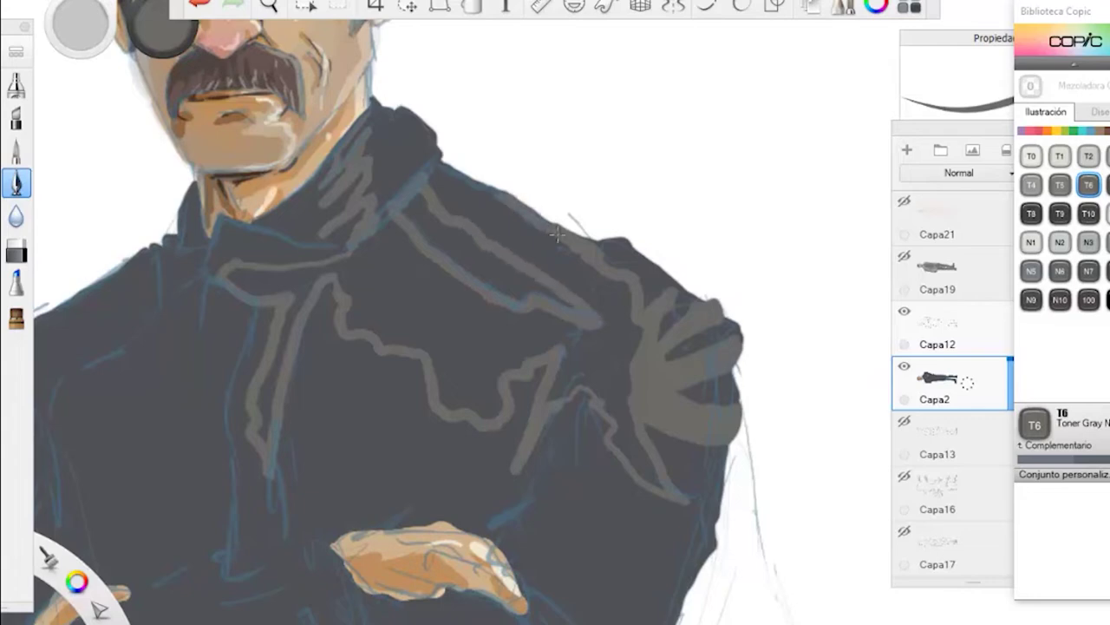
Step: Fill the collar, yoke and right-hand chest highlights with T6 and extend the folds down the sleeve
{"action": "mouse_move", "coordinate": [504, 200]}
{"action": "left_mouse_down"}
{"action": "mouse_move", "coordinate": [430, 161]}
{"action": "mouse_move", "coordinate": [399, 111]}
{"action": "left_mouse_up"}
{"action": "mouse_move", "coordinate": [343, 176]}
{"action": "left_mouse_down"}
{"action": "mouse_move", "coordinate": [386, 138]}
{"action": "mouse_move", "coordinate": [391, 161]}
{"action": "mouse_move", "coordinate": [419, 167]}
{"action": "mouse_move", "coordinate": [547, 260]}
{"action": "mouse_move", "coordinate": [615, 295]}
{"action": "mouse_move", "coordinate": [646, 473]}
{"action": "mouse_move", "coordinate": [704, 501]}
{"action": "left_mouse_up"}
{"action": "mouse_move", "coordinate": [607, 408]}
{"action": "left_mouse_down"}
{"action": "mouse_move", "coordinate": [581, 334]}
{"action": "mouse_move", "coordinate": [555, 395]}
{"action": "mouse_move", "coordinate": [560, 433]}
{"action": "mouse_move", "coordinate": [677, 547]}
{"action": "left_mouse_up"}
{"action": "mouse_move", "coordinate": [562, 399]}
{"action": "left_mouse_down"}
{"action": "mouse_move", "coordinate": [685, 538]}
{"action": "mouse_move", "coordinate": [616, 573]}
{"action": "mouse_move", "coordinate": [709, 505]}
{"action": "mouse_move", "coordinate": [668, 612]}
{"action": "left_mouse_up"}
{"action": "mouse_move", "coordinate": [519, 486]}
{"action": "left_mouse_down"}
{"action": "mouse_move", "coordinate": [541, 371]}
{"action": "mouse_move", "coordinate": [520, 334]}
{"action": "mouse_move", "coordinate": [533, 392]}
{"action": "left_mouse_up"}
{"action": "mouse_move", "coordinate": [503, 347]}
{"action": "left_mouse_down"}
{"action": "mouse_move", "coordinate": [451, 407]}
{"action": "mouse_move", "coordinate": [495, 438]}
{"action": "mouse_move", "coordinate": [429, 412]}
{"action": "mouse_move", "coordinate": [408, 295]}
{"action": "mouse_move", "coordinate": [443, 269]}
{"action": "mouse_move", "coordinate": [390, 282]}
{"action": "mouse_move", "coordinate": [356, 334]}
{"action": "mouse_move", "coordinate": [364, 260]}
{"action": "left_mouse_up"}
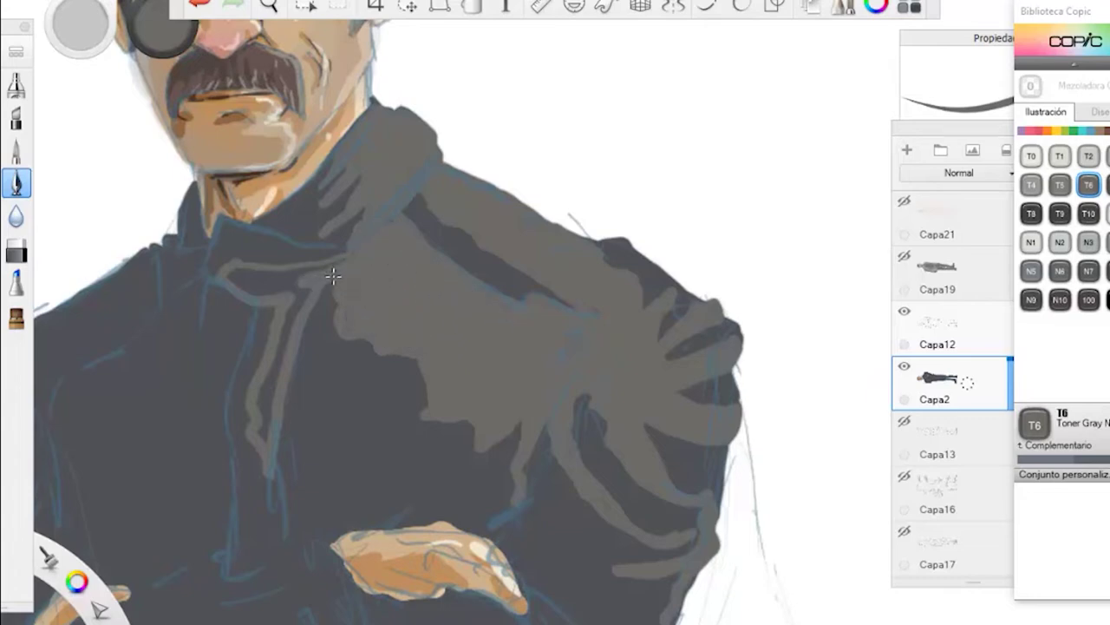
Step: Fill the T6 highlights on the front collar flap and the upper placket
{"action": "left_click_drag", "start_coordinate": [335, 266], "coordinate": [325, 257]}
{"action": "mouse_move", "coordinate": [300, 295]}
{"action": "left_mouse_down"}
{"action": "mouse_move", "coordinate": [264, 439]}
{"action": "mouse_move", "coordinate": [277, 513]}
{"action": "mouse_move", "coordinate": [227, 281]}
{"action": "left_mouse_up"}
{"action": "left_click_drag", "start_coordinate": [323, 252], "coordinate": [224, 253]}
Step: Paint T6 highlights on the left-hand side of the collar, along that shoulder and down the outer sleeve edge
{"action": "key", "text": "space"}
{"action": "left_click_drag", "start_coordinate": [334, 183], "coordinate": [480, 113]}
{"action": "left_click_drag", "start_coordinate": [769, 226], "coordinate": [771, 228]}
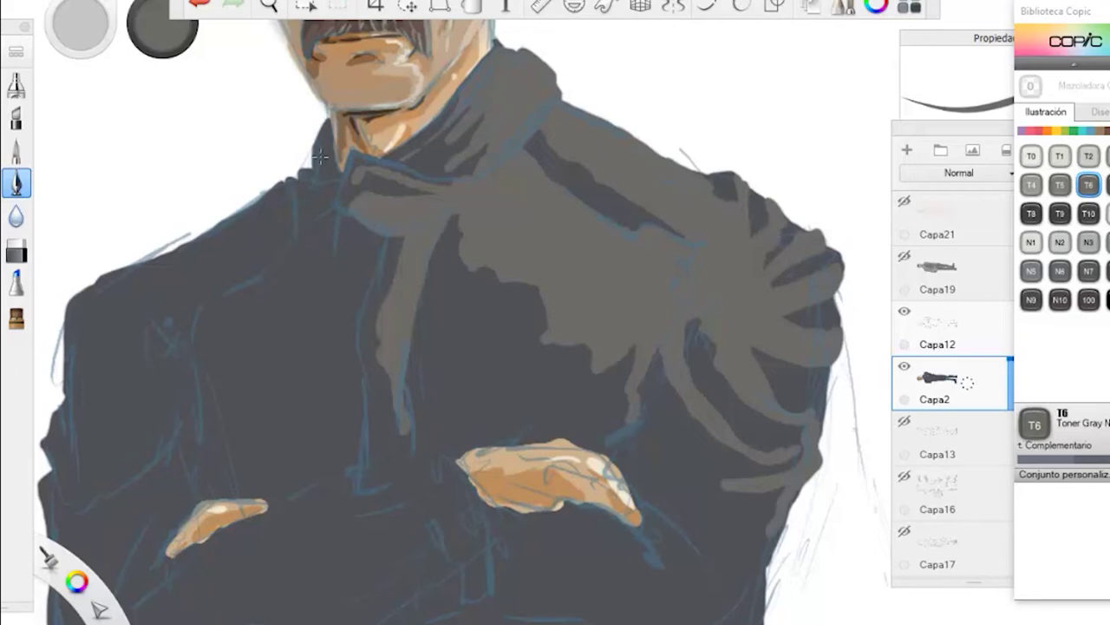
{"action": "mouse_move", "coordinate": [328, 125]}
{"action": "left_mouse_down"}
{"action": "mouse_move", "coordinate": [300, 192]}
{"action": "mouse_move", "coordinate": [301, 222]}
{"action": "left_mouse_up"}
{"action": "mouse_move", "coordinate": [293, 184]}
{"action": "left_mouse_down"}
{"action": "mouse_move", "coordinate": [226, 236]}
{"action": "mouse_move", "coordinate": [113, 282]}
{"action": "mouse_move", "coordinate": [136, 274]}
{"action": "left_mouse_up"}
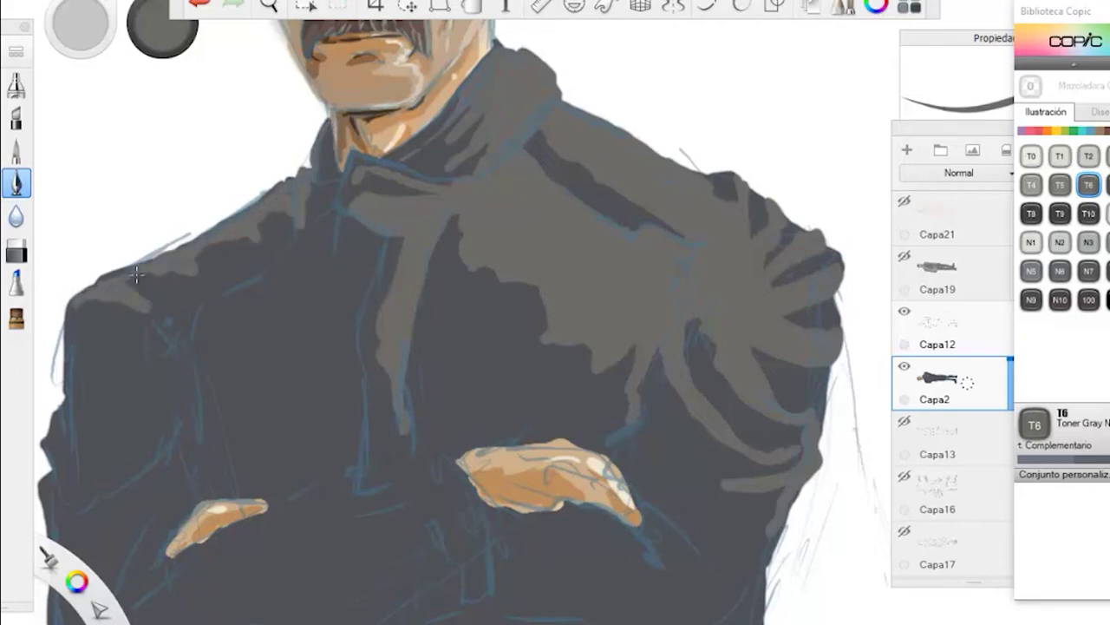
{"action": "left_click_drag", "start_coordinate": [76, 299], "coordinate": [56, 473]}
{"action": "left_click_drag", "start_coordinate": [128, 293], "coordinate": [166, 324]}
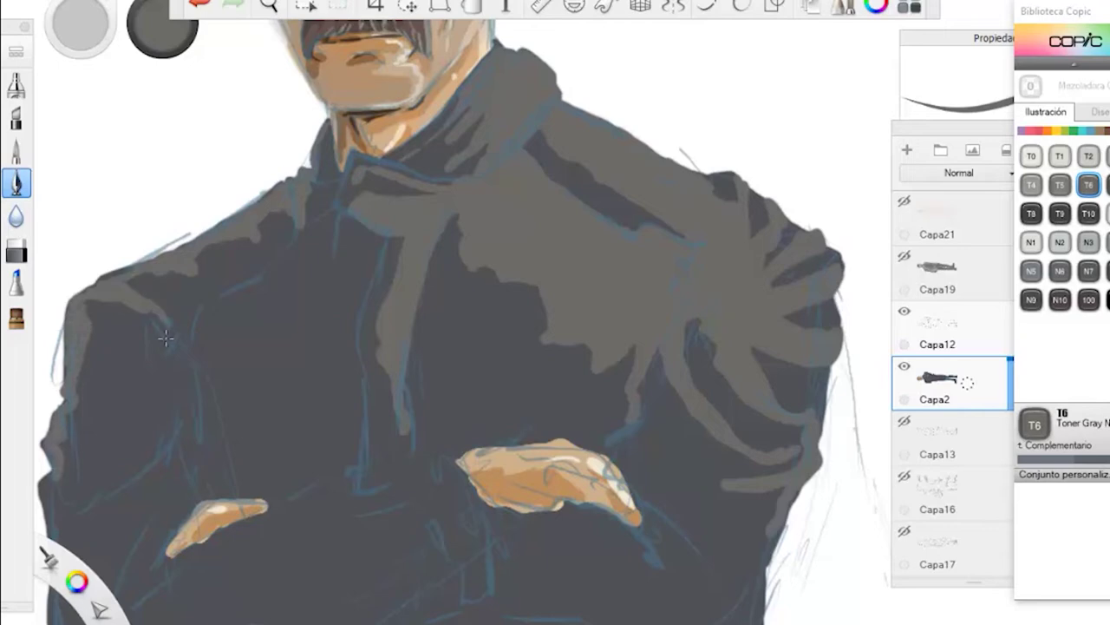
Step: Paint T6 fold highlights running from the collar across the left-hand side of the chest
{"action": "left_click_drag", "start_coordinate": [324, 227], "coordinate": [198, 340]}
{"action": "mouse_move", "coordinate": [251, 283]}
{"action": "left_mouse_down"}
{"action": "mouse_move", "coordinate": [207, 321]}
{"action": "mouse_move", "coordinate": [195, 353]}
{"action": "left_mouse_up"}
{"action": "mouse_move", "coordinate": [276, 274]}
{"action": "left_mouse_down"}
{"action": "mouse_move", "coordinate": [324, 221]}
{"action": "mouse_move", "coordinate": [322, 293]}
{"action": "left_mouse_up"}
{"action": "left_click_drag", "start_coordinate": [325, 224], "coordinate": [318, 344]}
Step: Paint T6 highlights and folds on the right-hand sleeve's elbow and across the forearm below the hand
{"action": "key", "text": "space"}
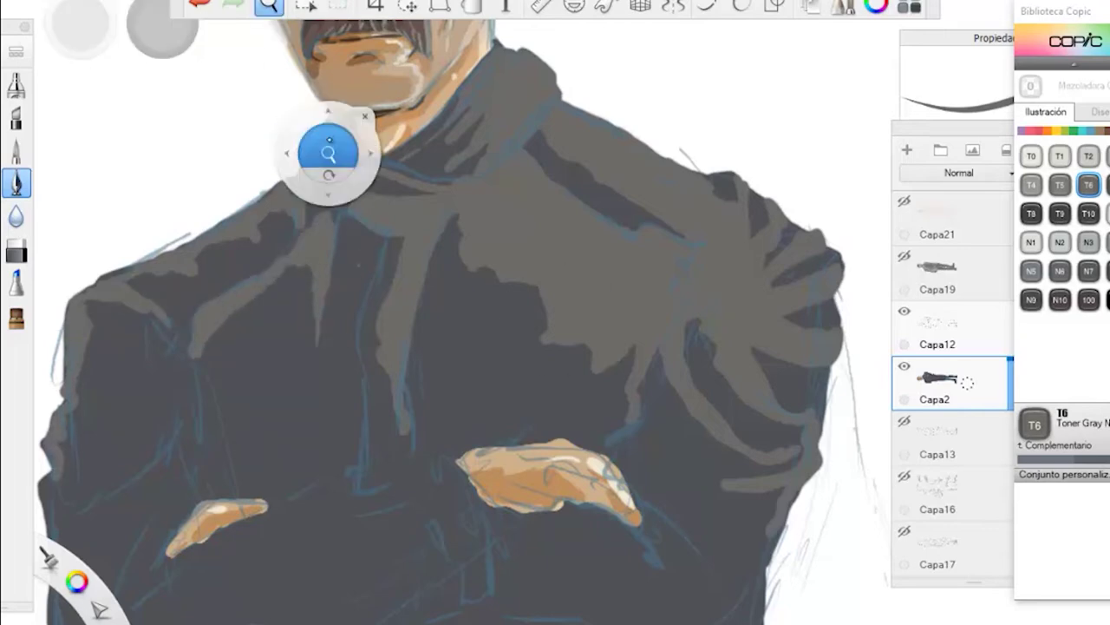
{"action": "mouse_move", "coordinate": [329, 153]}
{"action": "left_mouse_down"}
{"action": "mouse_move", "coordinate": [353, 353]}
{"action": "mouse_move", "coordinate": [454, 425]}
{"action": "mouse_move", "coordinate": [405, 368]}
{"action": "left_mouse_up"}
{"action": "mouse_move", "coordinate": [735, 425]}
{"action": "left_mouse_down"}
{"action": "mouse_move", "coordinate": [676, 426]}
{"action": "mouse_move", "coordinate": [745, 419]}
{"action": "mouse_move", "coordinate": [694, 424]}
{"action": "mouse_move", "coordinate": [637, 376]}
{"action": "mouse_move", "coordinate": [717, 444]}
{"action": "left_mouse_up"}
{"action": "mouse_move", "coordinate": [701, 489]}
{"action": "left_mouse_down"}
{"action": "mouse_move", "coordinate": [713, 513]}
{"action": "mouse_move", "coordinate": [670, 526]}
{"action": "mouse_move", "coordinate": [650, 454]}
{"action": "mouse_move", "coordinate": [663, 522]}
{"action": "mouse_move", "coordinate": [621, 440]}
{"action": "mouse_move", "coordinate": [629, 516]}
{"action": "mouse_move", "coordinate": [577, 473]}
{"action": "mouse_move", "coordinate": [589, 512]}
{"action": "left_mouse_up"}
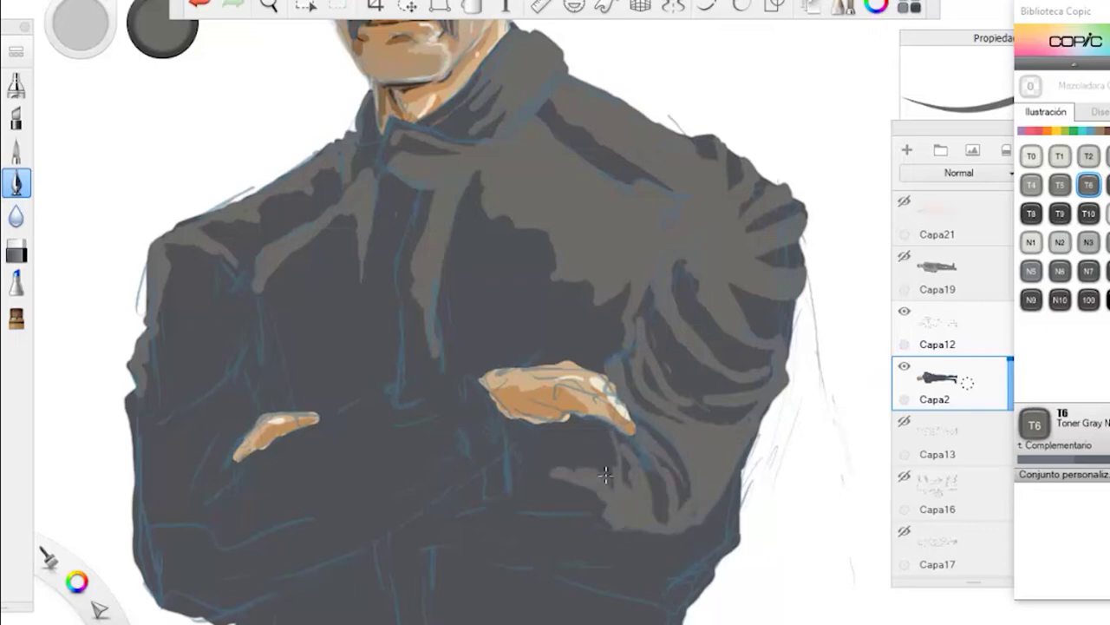
{"action": "mouse_move", "coordinate": [605, 474]}
{"action": "left_mouse_down"}
{"action": "mouse_move", "coordinate": [517, 473]}
{"action": "mouse_move", "coordinate": [607, 455]}
{"action": "mouse_move", "coordinate": [546, 471]}
{"action": "mouse_move", "coordinate": [573, 509]}
{"action": "mouse_move", "coordinate": [498, 495]}
{"action": "left_mouse_up"}
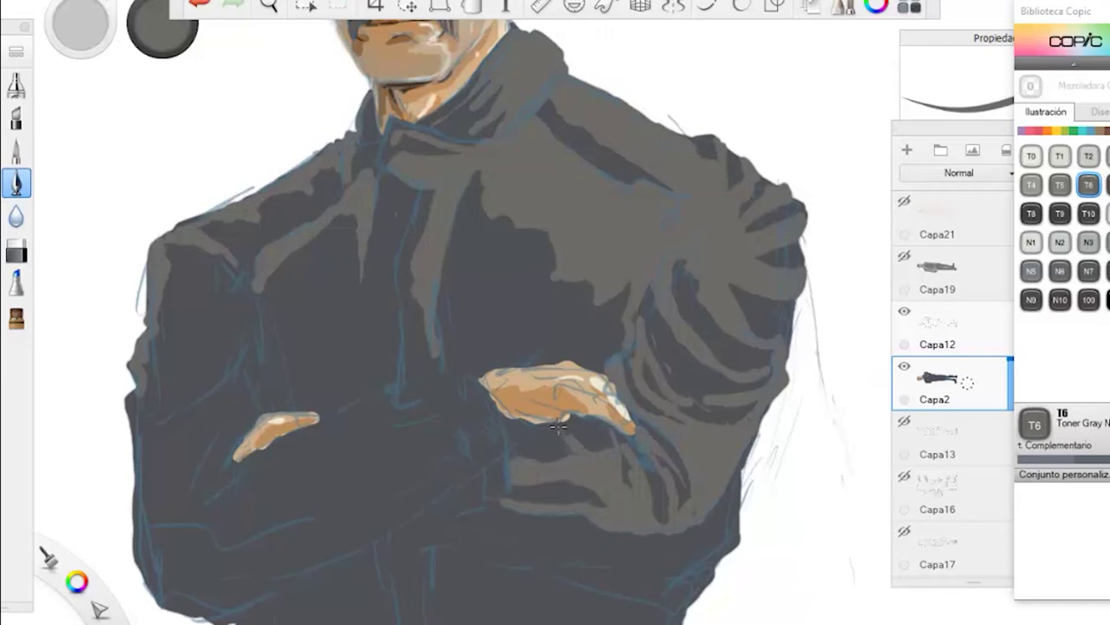
Step: Paint a T6 highlight along the underside of the right-hand forearm and hide the sketch layer Capa12
{"action": "key", "text": "space"}
{"action": "mouse_move", "coordinate": [558, 427]}
{"action": "left_mouse_down"}
{"action": "mouse_move", "coordinate": [448, 314]}
{"action": "mouse_move", "coordinate": [414, 315]}
{"action": "left_mouse_up"}
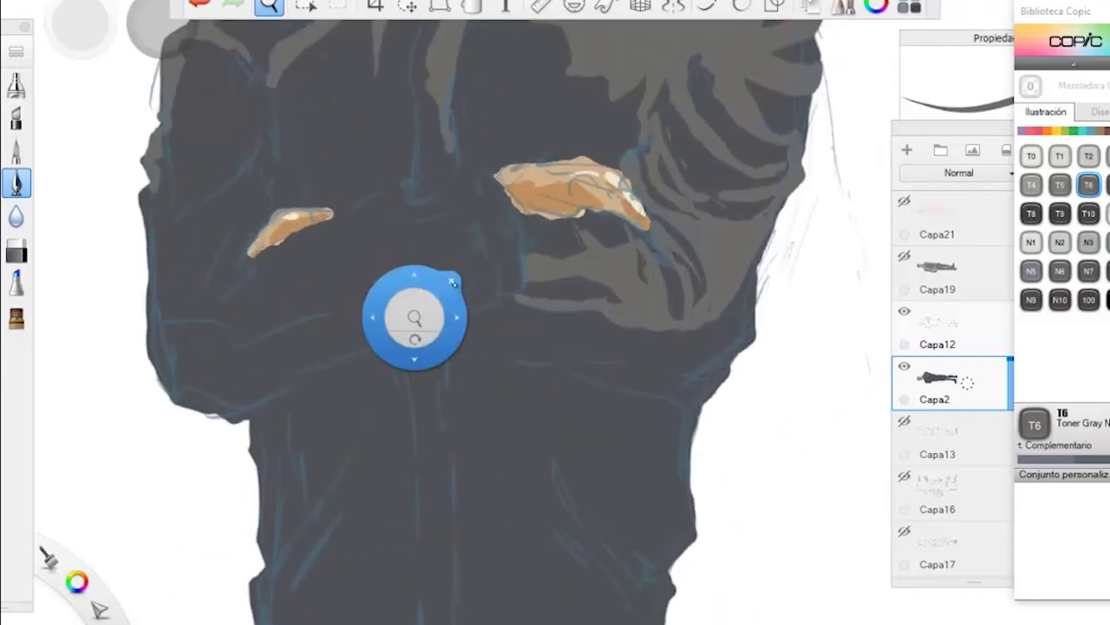
{"action": "mouse_move", "coordinate": [738, 321]}
{"action": "left_mouse_down"}
{"action": "mouse_move", "coordinate": [751, 274]}
{"action": "mouse_move", "coordinate": [720, 365]}
{"action": "mouse_move", "coordinate": [746, 330]}
{"action": "mouse_move", "coordinate": [686, 394]}
{"action": "mouse_move", "coordinate": [595, 362]}
{"action": "mouse_move", "coordinate": [457, 345]}
{"action": "mouse_move", "coordinate": [610, 385]}
{"action": "mouse_move", "coordinate": [609, 351]}
{"action": "left_mouse_up"}
{"action": "left_click", "coordinate": [905, 311]}
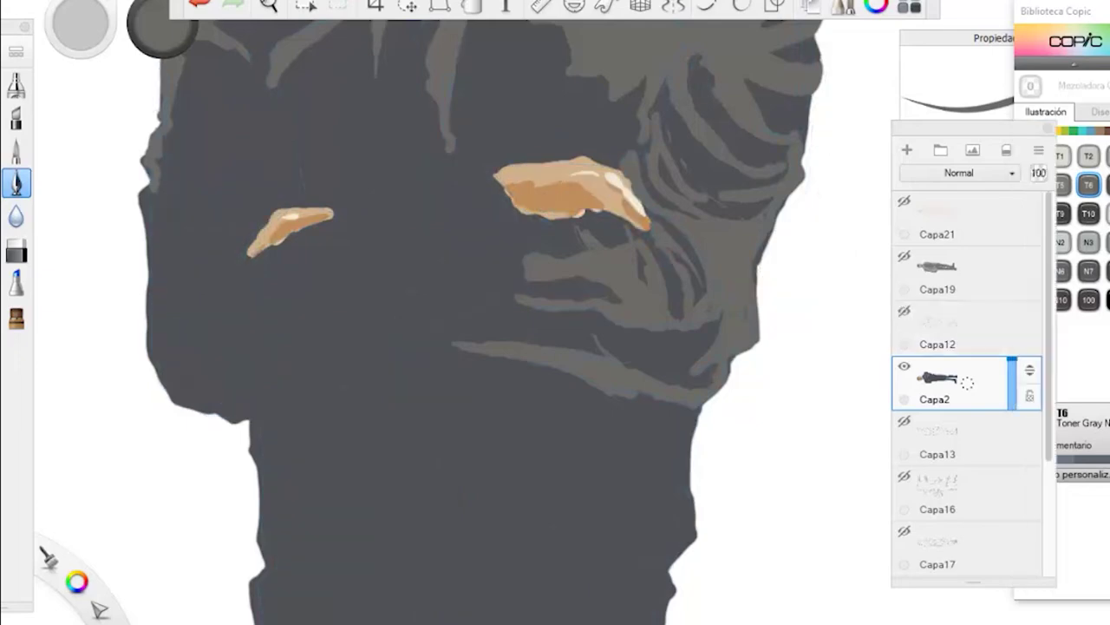
Step: Add thin T6 fold lines across the chest and on the left-hand upper sleeve
{"action": "key", "text": "space"}
{"action": "left_click_drag", "start_coordinate": [309, 85], "coordinate": [307, 195]}
{"action": "left_click_drag", "start_coordinate": [315, 201], "coordinate": [384, 438]}
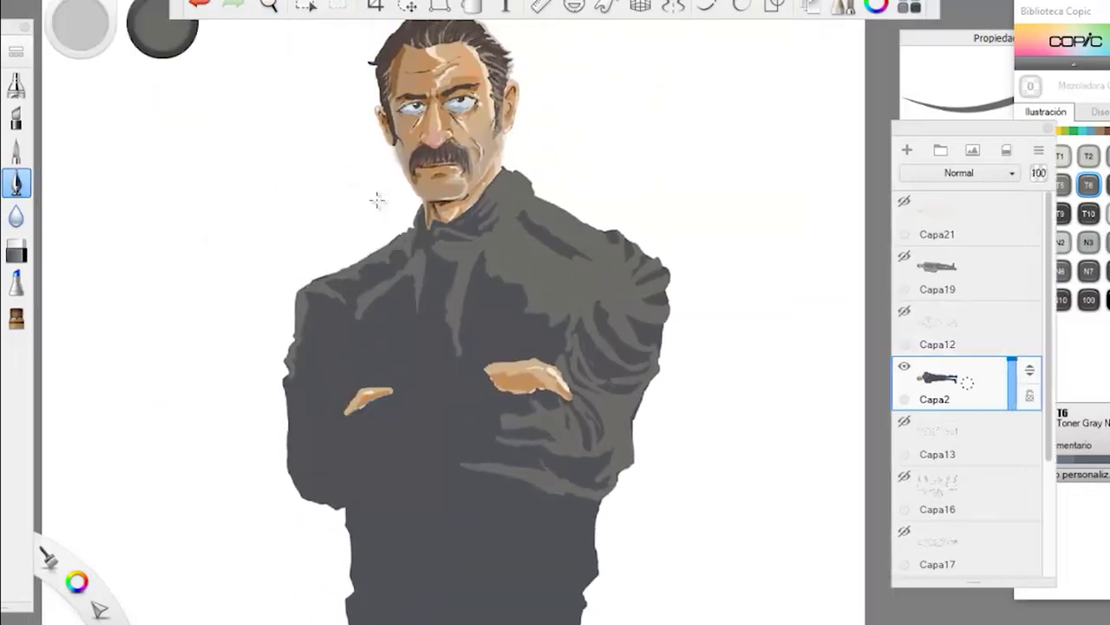
{"action": "left_click_drag", "start_coordinate": [438, 357], "coordinate": [375, 315]}
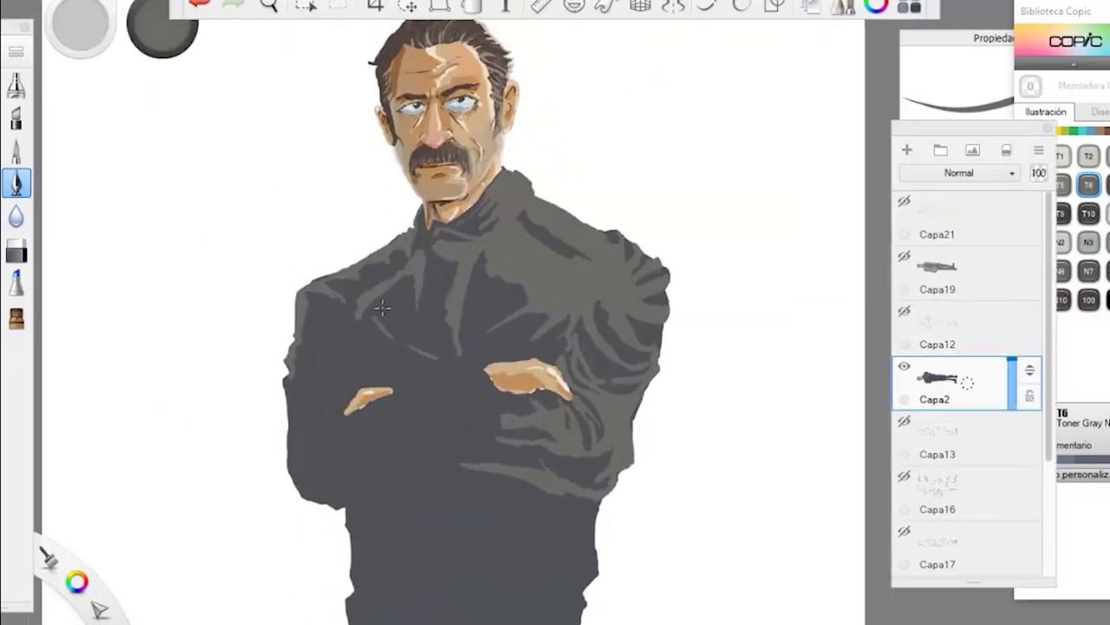
{"action": "mouse_move", "coordinate": [321, 351]}
{"action": "left_mouse_down"}
{"action": "mouse_move", "coordinate": [294, 363]}
{"action": "mouse_move", "coordinate": [303, 388]}
{"action": "left_mouse_up"}
Step: Show the sketch layer Capa12 and paint T6 highlights with diagonal folds down the right-hand side of the jacket's lower body
{"action": "left_click", "coordinate": [905, 310]}
{"action": "key", "text": "space"}
{"action": "left_click_drag", "start_coordinate": [425, 512], "coordinate": [455, 278]}
{"action": "mouse_move", "coordinate": [455, 277]}
{"action": "left_mouse_down"}
{"action": "mouse_move", "coordinate": [456, 245]}
{"action": "mouse_move", "coordinate": [444, 354]}
{"action": "left_mouse_up"}
{"action": "mouse_move", "coordinate": [644, 397]}
{"action": "left_mouse_down"}
{"action": "mouse_move", "coordinate": [637, 302]}
{"action": "mouse_move", "coordinate": [691, 412]}
{"action": "mouse_move", "coordinate": [678, 307]}
{"action": "mouse_move", "coordinate": [649, 368]}
{"action": "mouse_move", "coordinate": [671, 406]}
{"action": "left_mouse_up"}
{"action": "mouse_move", "coordinate": [637, 301]}
{"action": "left_mouse_down"}
{"action": "mouse_move", "coordinate": [664, 421]}
{"action": "mouse_move", "coordinate": [599, 408]}
{"action": "mouse_move", "coordinate": [671, 451]}
{"action": "mouse_move", "coordinate": [638, 565]}
{"action": "left_mouse_up"}
{"action": "mouse_move", "coordinate": [596, 525]}
{"action": "left_mouse_down"}
{"action": "mouse_move", "coordinate": [642, 512]}
{"action": "mouse_move", "coordinate": [596, 545]}
{"action": "left_mouse_up"}
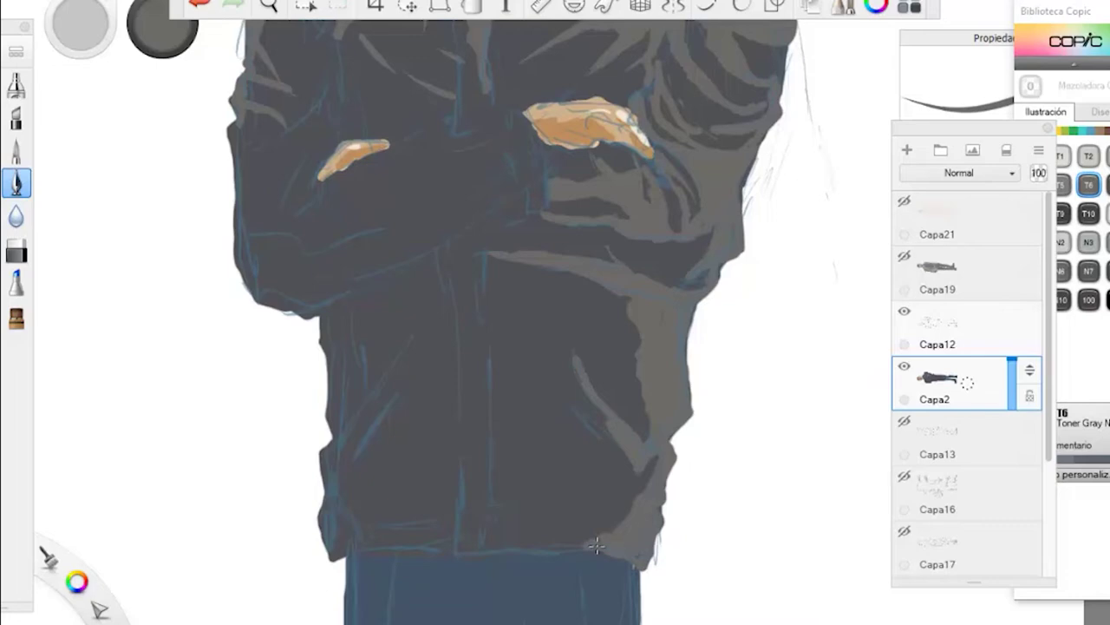
{"action": "mouse_move", "coordinate": [585, 422]}
{"action": "left_mouse_down"}
{"action": "mouse_move", "coordinate": [626, 451]}
{"action": "mouse_move", "coordinate": [562, 388]}
{"action": "mouse_move", "coordinate": [635, 375]}
{"action": "mouse_move", "coordinate": [554, 291]}
{"action": "mouse_move", "coordinate": [660, 393]}
{"action": "left_mouse_up"}
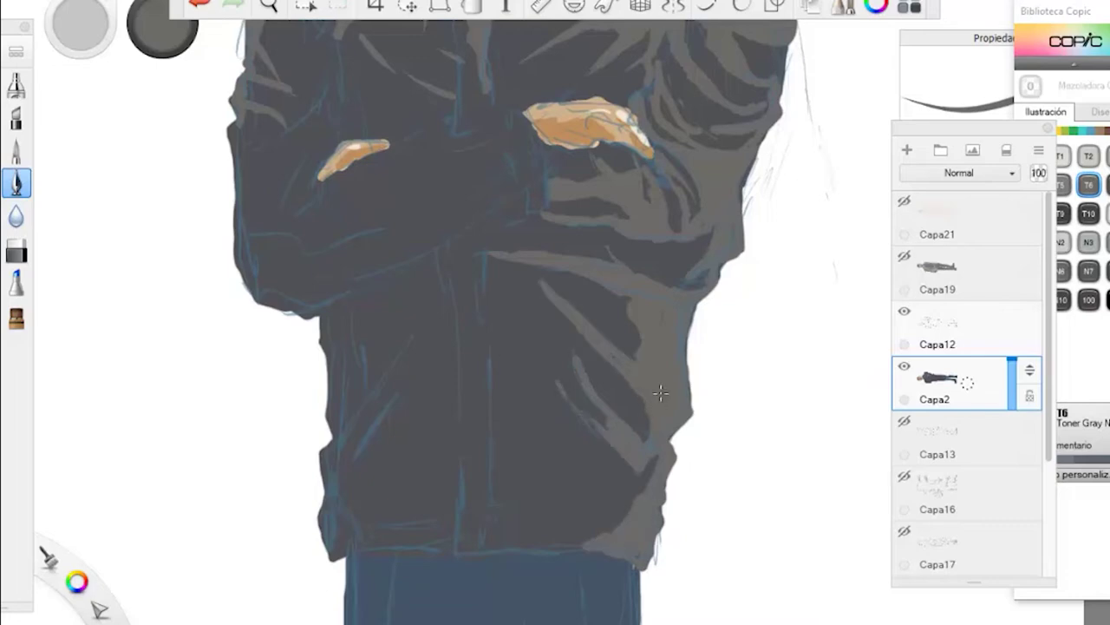
Step: Paint T6 highlights along the right-hand hem band and folds beside the lower placket
{"action": "mouse_move", "coordinate": [595, 517]}
{"action": "left_mouse_down"}
{"action": "mouse_move", "coordinate": [512, 520]}
{"action": "mouse_move", "coordinate": [633, 501]}
{"action": "mouse_move", "coordinate": [602, 540]}
{"action": "mouse_move", "coordinate": [485, 550]}
{"action": "left_mouse_up"}
{"action": "mouse_move", "coordinate": [508, 431]}
{"action": "left_mouse_down"}
{"action": "mouse_move", "coordinate": [495, 496]}
{"action": "mouse_move", "coordinate": [531, 456]}
{"action": "left_mouse_up"}
{"action": "left_click_drag", "start_coordinate": [494, 386], "coordinate": [505, 422]}
{"action": "left_click_drag", "start_coordinate": [524, 497], "coordinate": [507, 479]}
{"action": "left_click_drag", "start_coordinate": [493, 408], "coordinate": [492, 361]}
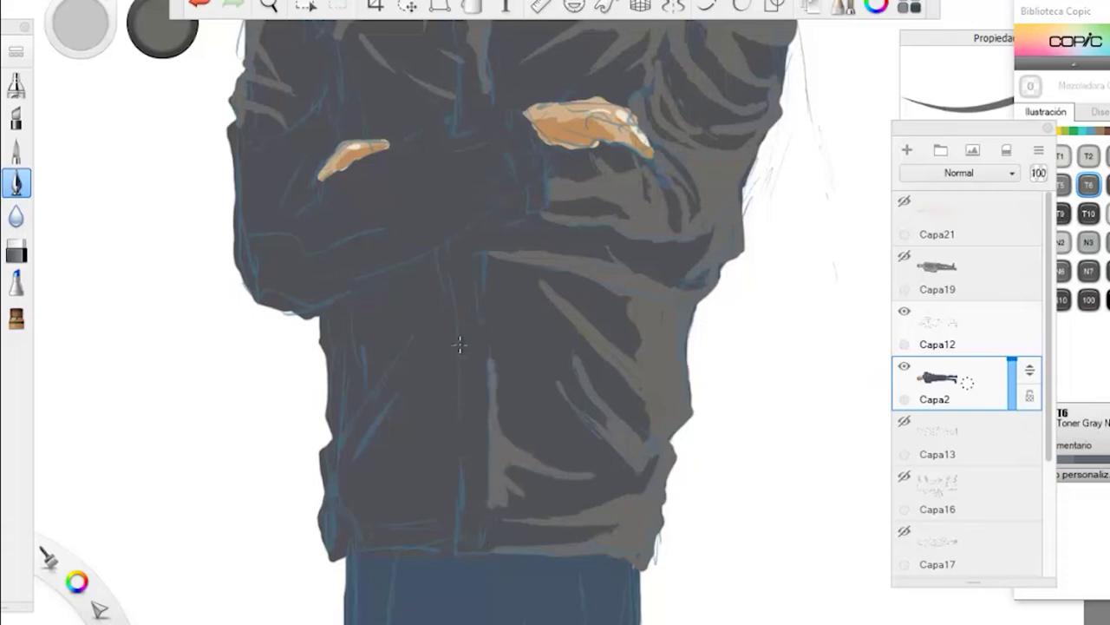
Step: Paint diagonal T6 folds across the centre of the jacket just below the crossed forearms
{"action": "mouse_move", "coordinate": [442, 330]}
{"action": "left_mouse_down"}
{"action": "mouse_move", "coordinate": [496, 386]}
{"action": "mouse_move", "coordinate": [570, 422]}
{"action": "left_mouse_up"}
{"action": "mouse_move", "coordinate": [451, 343]}
{"action": "left_mouse_down"}
{"action": "mouse_move", "coordinate": [508, 390]}
{"action": "mouse_move", "coordinate": [426, 305]}
{"action": "mouse_move", "coordinate": [462, 408]}
{"action": "left_mouse_up"}
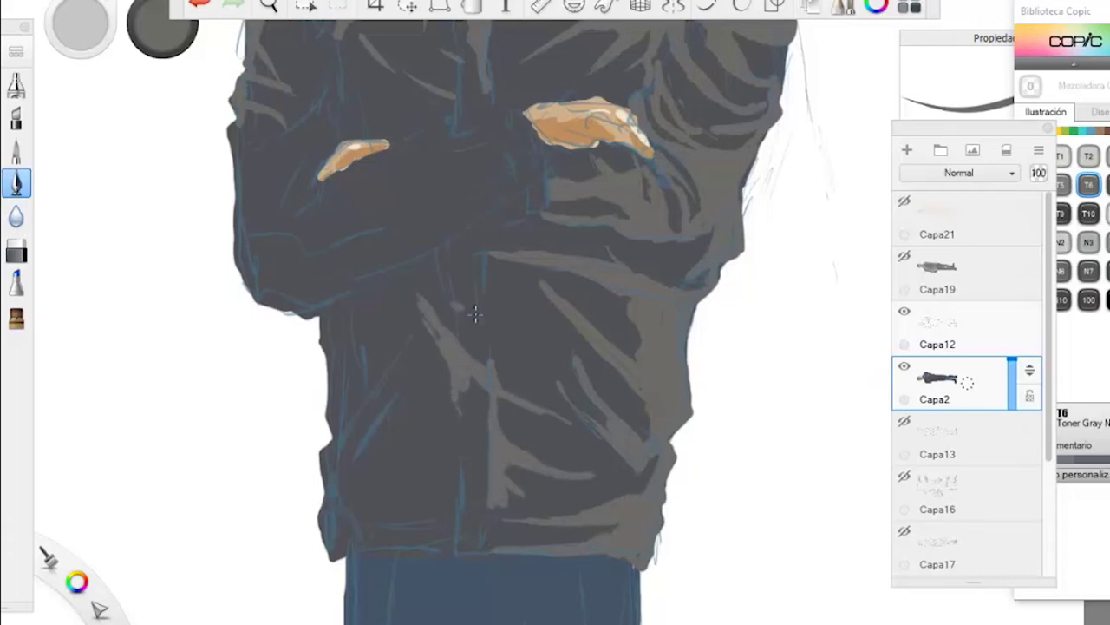
{"action": "left_click_drag", "start_coordinate": [475, 314], "coordinate": [519, 353]}
{"action": "left_click_drag", "start_coordinate": [437, 293], "coordinate": [530, 354]}
Step: Add T6 highlights at the hem's centre, along the left-hand jacket edge and on the left-hand pocket fold
{"action": "mouse_move", "coordinate": [432, 511]}
{"action": "left_mouse_down"}
{"action": "mouse_move", "coordinate": [457, 479]}
{"action": "mouse_move", "coordinate": [421, 518]}
{"action": "mouse_move", "coordinate": [465, 552]}
{"action": "left_mouse_up"}
{"action": "mouse_move", "coordinate": [326, 512]}
{"action": "left_mouse_down"}
{"action": "mouse_move", "coordinate": [334, 555]}
{"action": "mouse_move", "coordinate": [327, 499]}
{"action": "left_mouse_up"}
{"action": "left_click_drag", "start_coordinate": [322, 457], "coordinate": [330, 503]}
{"action": "left_click_drag", "start_coordinate": [413, 354], "coordinate": [388, 409]}
Step: Paint the T6 highlight around the left-hand elbow and along the underside of that forearm
{"action": "mouse_move", "coordinate": [416, 373]}
{"action": "left_mouse_down"}
{"action": "mouse_move", "coordinate": [377, 431]}
{"action": "mouse_move", "coordinate": [325, 357]}
{"action": "mouse_move", "coordinate": [326, 312]}
{"action": "mouse_move", "coordinate": [250, 278]}
{"action": "mouse_move", "coordinate": [241, 255]}
{"action": "left_mouse_up"}
{"action": "left_click_drag", "start_coordinate": [276, 294], "coordinate": [318, 307]}
{"action": "left_click_drag", "start_coordinate": [408, 257], "coordinate": [324, 302]}
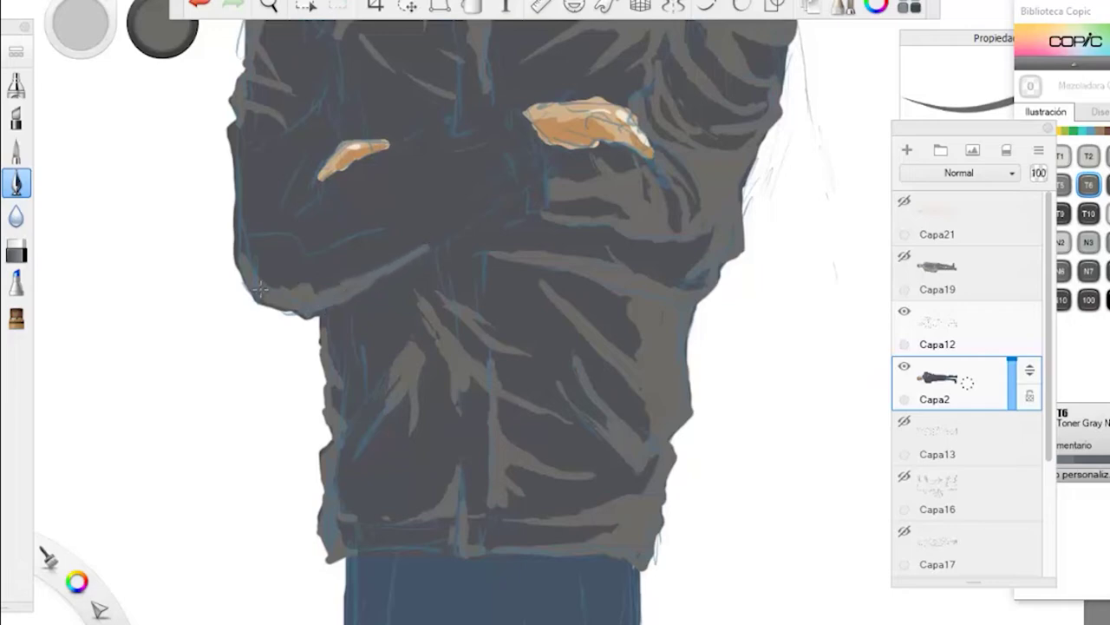
Step: Paint T6 highlights around the crossed arm's cuff and along the upper and lower edges of its forearm
{"action": "key", "text": "space"}
{"action": "left_click_drag", "start_coordinate": [364, 165], "coordinate": [447, 306]}
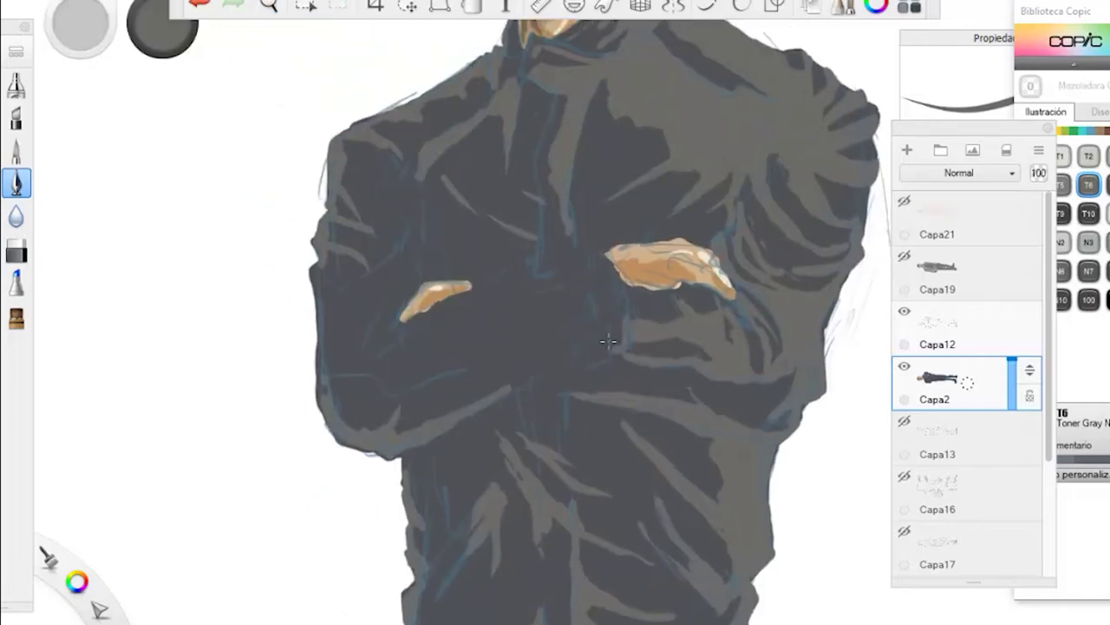
{"action": "left_click_drag", "start_coordinate": [616, 277], "coordinate": [576, 244]}
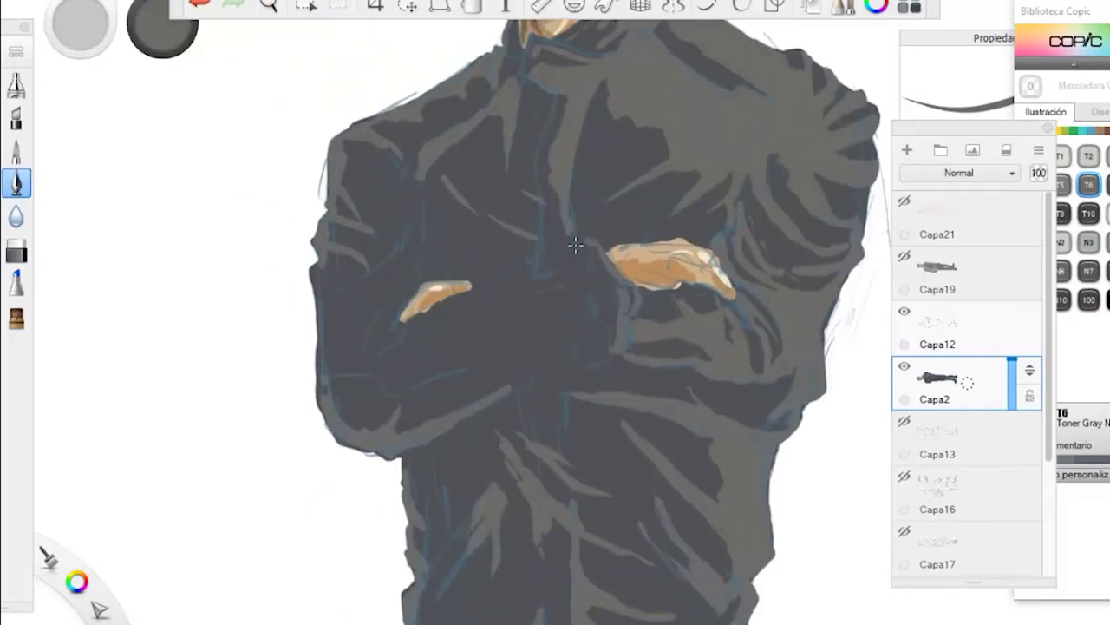
{"action": "left_click_drag", "start_coordinate": [605, 329], "coordinate": [589, 295]}
{"action": "left_click_drag", "start_coordinate": [587, 249], "coordinate": [514, 280]}
{"action": "left_click", "coordinate": [200, 5]}
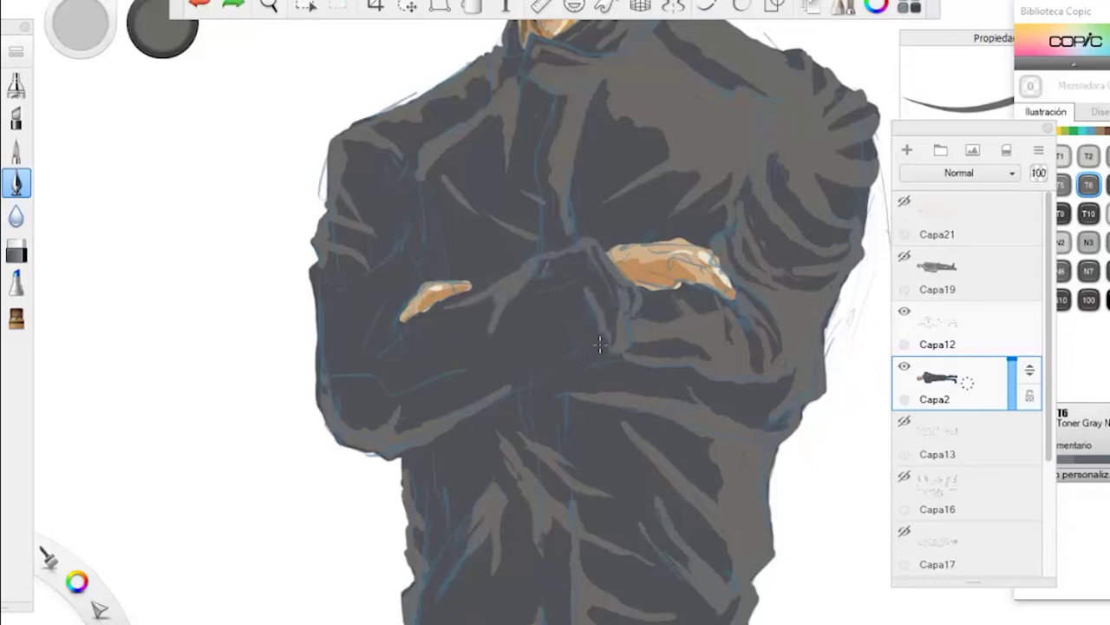
{"action": "left_click_drag", "start_coordinate": [604, 341], "coordinate": [507, 397]}
{"action": "left_click_drag", "start_coordinate": [510, 386], "coordinate": [538, 361]}
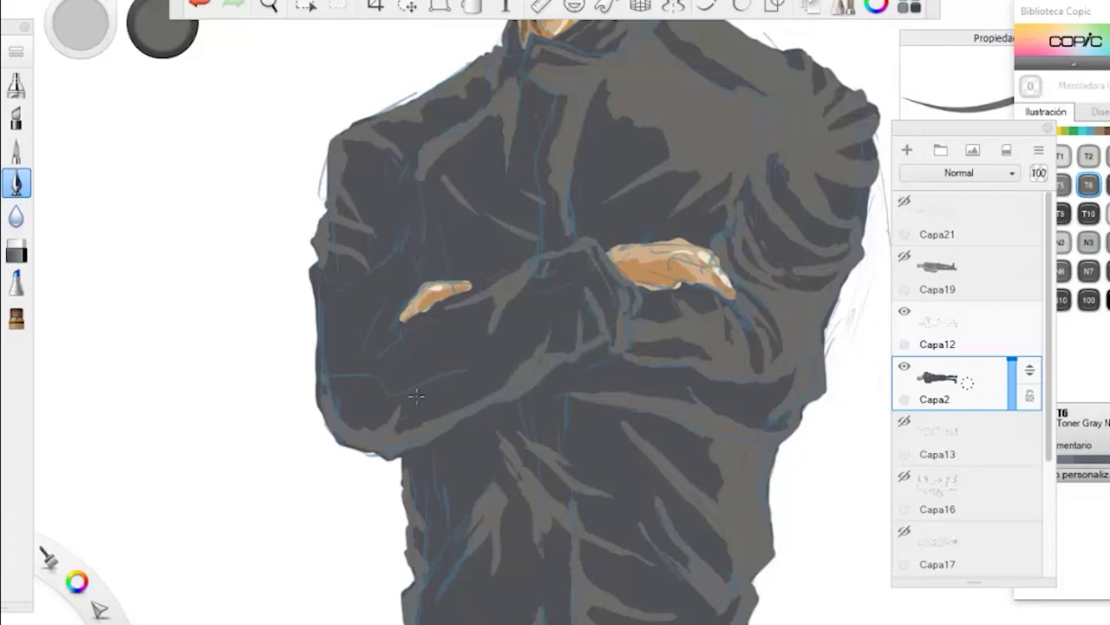
Step: Paint T6 folds on the left-hand upper sleeve and inside the bend of the elbow
{"action": "left_click_drag", "start_coordinate": [385, 333], "coordinate": [345, 371]}
{"action": "left_click_drag", "start_coordinate": [424, 276], "coordinate": [419, 188]}
{"action": "mouse_move", "coordinate": [415, 225]}
{"action": "left_mouse_down"}
{"action": "mouse_move", "coordinate": [373, 179]}
{"action": "mouse_move", "coordinate": [417, 240]}
{"action": "mouse_move", "coordinate": [404, 265]}
{"action": "mouse_move", "coordinate": [343, 276]}
{"action": "mouse_move", "coordinate": [346, 298]}
{"action": "mouse_move", "coordinate": [326, 311]}
{"action": "mouse_move", "coordinate": [364, 333]}
{"action": "left_mouse_up"}
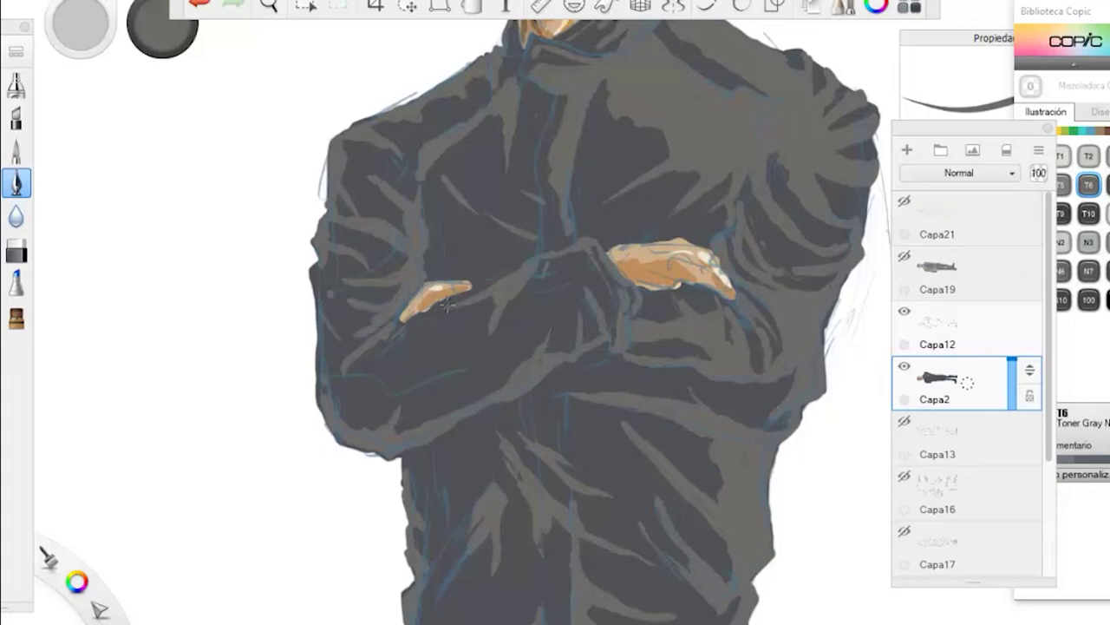
Step: Add thin T6 folds along the crossed forearm and near its cuff, and check the result without the sketch layer Capa12
{"action": "left_click_drag", "start_coordinate": [553, 264], "coordinate": [534, 304]}
{"action": "left_click_drag", "start_coordinate": [456, 310], "coordinate": [395, 367]}
{"action": "left_click_drag", "start_coordinate": [440, 307], "coordinate": [360, 369]}
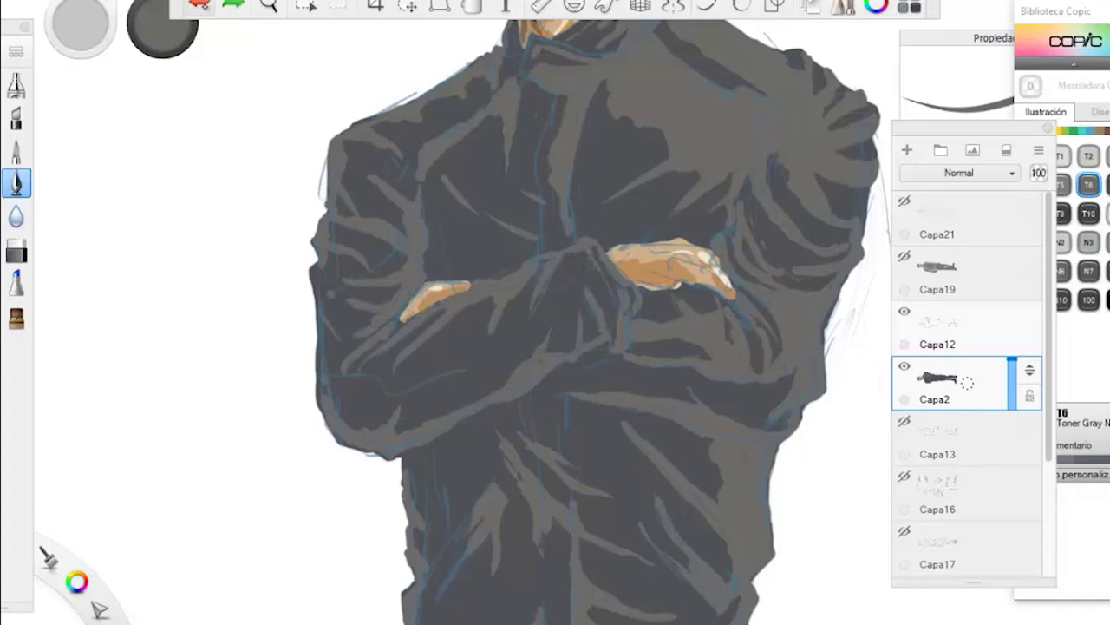
{"action": "scroll", "coordinate": [352, 364], "scroll_direction": "down", "scroll_amount": 5}
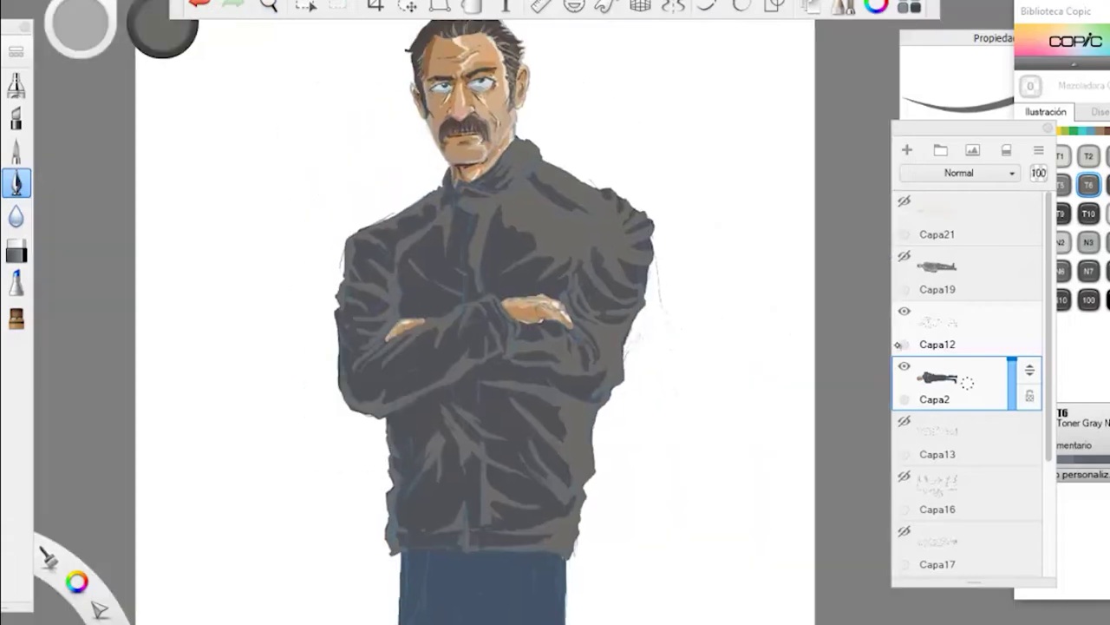
{"action": "left_click", "coordinate": [903, 310]}
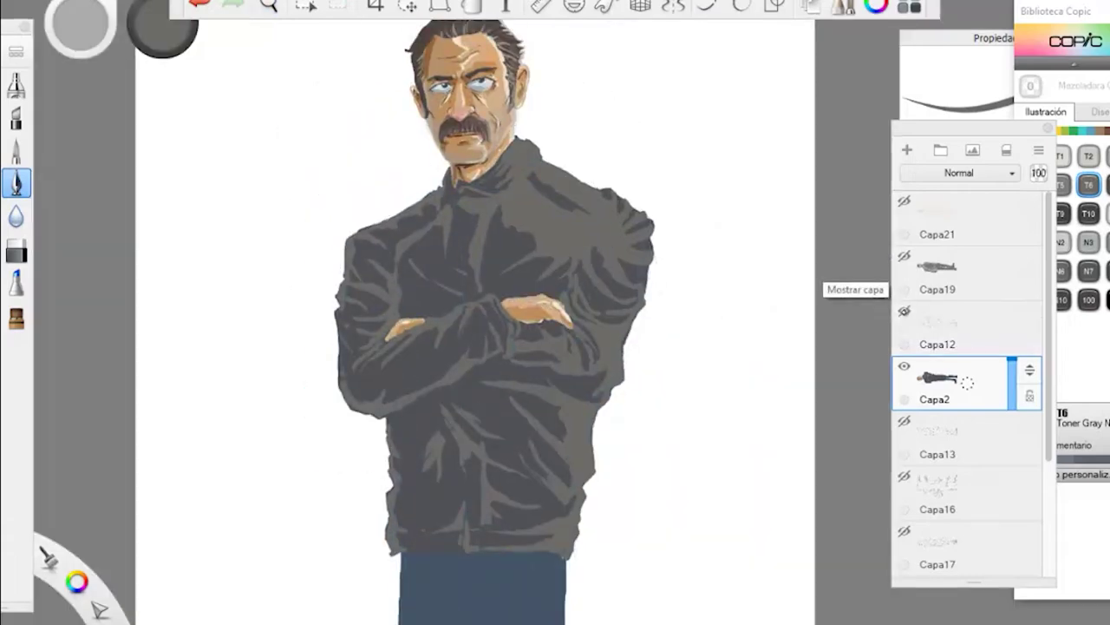
{"action": "left_click", "coordinate": [903, 312]}
Step: Try lighter T5 highlights on the right-hand shoulder, sleeve folds and underside of the forearm
{"action": "left_click", "coordinate": [1062, 185]}
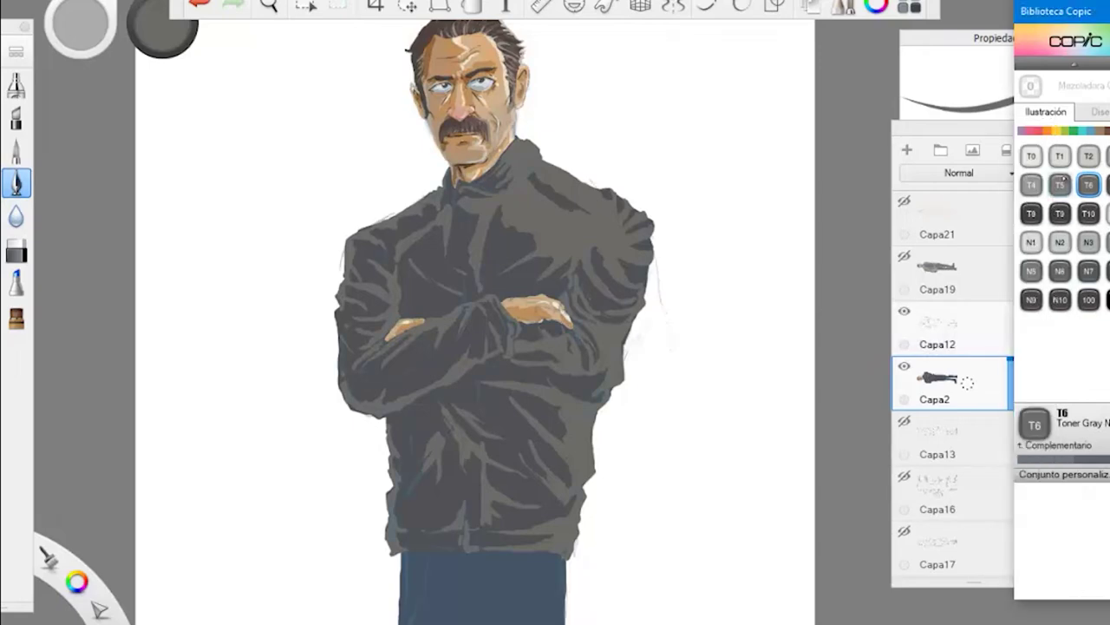
{"action": "key", "text": "space"}
{"action": "left_click_drag", "start_coordinate": [405, 265], "coordinate": [448, 246]}
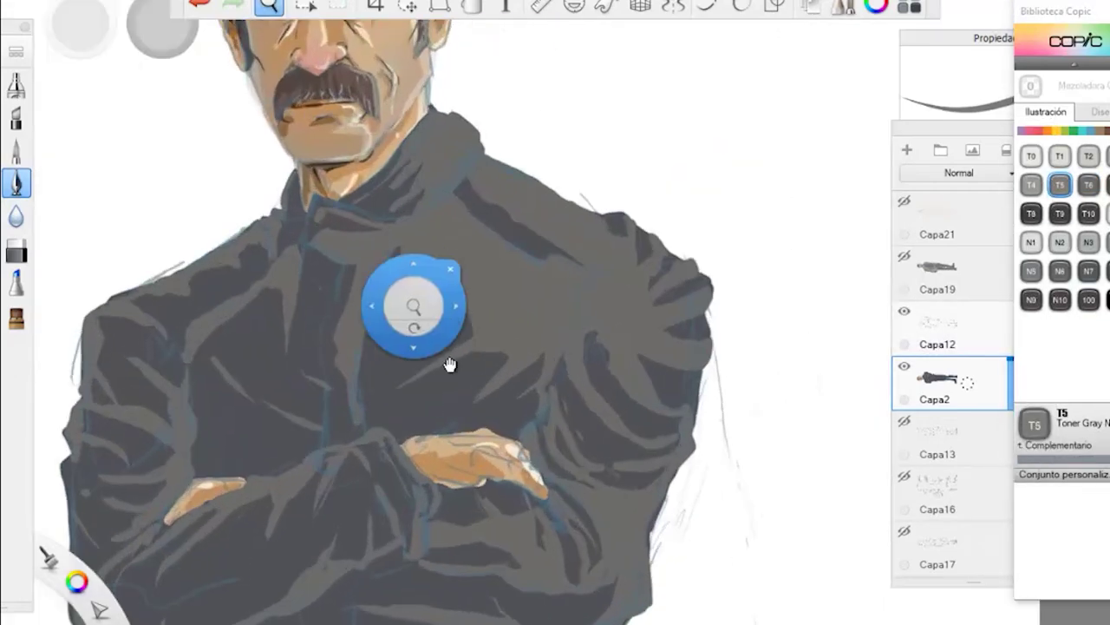
{"action": "left_click_drag", "start_coordinate": [449, 365], "coordinate": [474, 239]}
{"action": "left_click_drag", "start_coordinate": [662, 473], "coordinate": [637, 495]}
{"action": "mouse_move", "coordinate": [592, 529]}
{"action": "left_mouse_down"}
{"action": "mouse_move", "coordinate": [359, 468]}
{"action": "mouse_move", "coordinate": [429, 468]}
{"action": "left_mouse_up"}
{"action": "mouse_move", "coordinate": [655, 423]}
{"action": "left_mouse_down"}
{"action": "mouse_move", "coordinate": [681, 382]}
{"action": "mouse_move", "coordinate": [535, 458]}
{"action": "left_mouse_up"}
{"action": "mouse_move", "coordinate": [721, 196]}
{"action": "left_mouse_down"}
{"action": "mouse_move", "coordinate": [687, 350]}
{"action": "mouse_move", "coordinate": [646, 338]}
{"action": "mouse_move", "coordinate": [691, 303]}
{"action": "mouse_move", "coordinate": [634, 234]}
{"action": "mouse_move", "coordinate": [727, 175]}
{"action": "mouse_move", "coordinate": [630, 164]}
{"action": "left_mouse_up"}
Step: Undo all the T5 highlight strokes on the right-hand sleeve and leave the sketch layer Capa12 hidden
{"action": "left_click", "coordinate": [904, 311]}
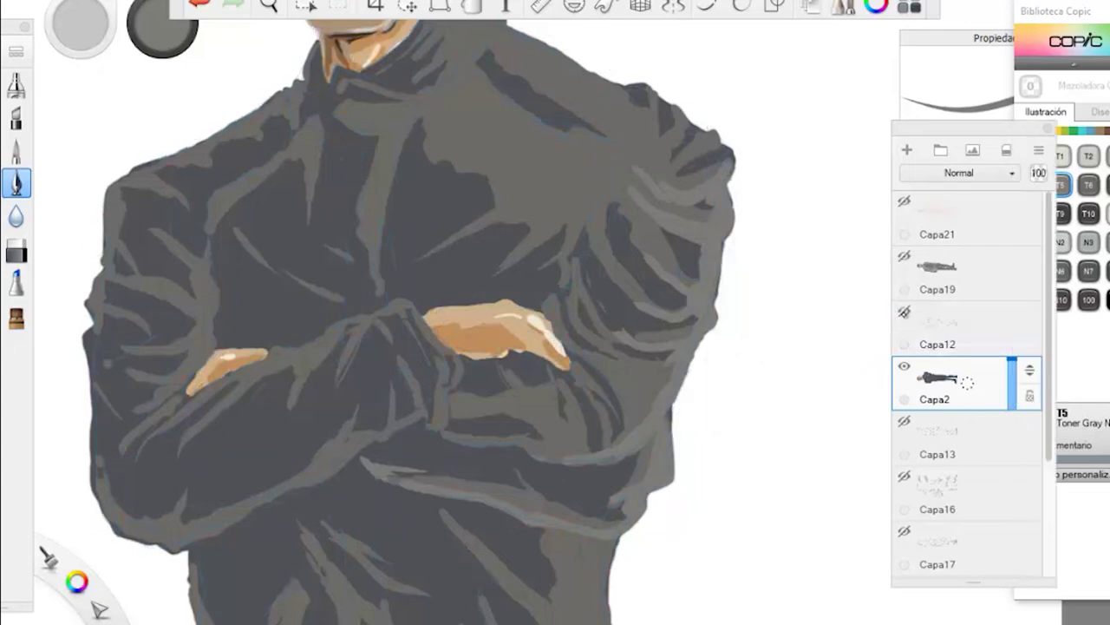
{"action": "key", "text": "ctrl+z"}
{"action": "key", "text": "ctrl+z"}
{"action": "key", "text": "ctrl+z"}
{"action": "key", "text": "ctrl+z"}
{"action": "key", "text": "ctrl+z"}
{"action": "key", "text": "ctrl+z"}
{"action": "key", "text": "ctrl+z"}
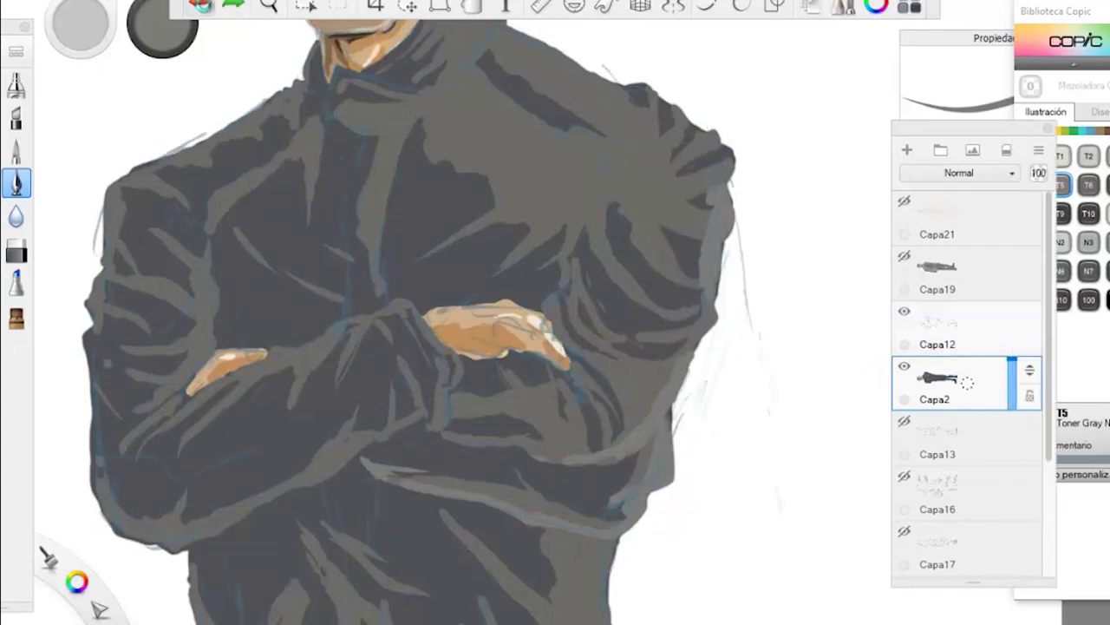
{"action": "left_click", "coordinate": [206, 7]}
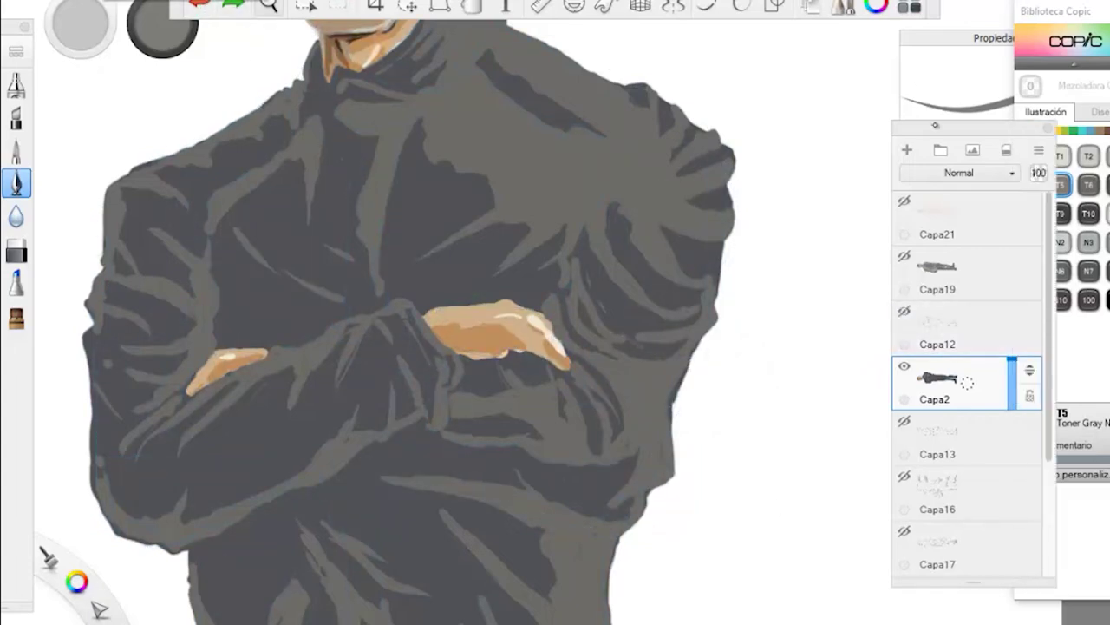
Step: Sample the jacket's dark base colour and paint it over parts of the right-hand forearm and elbow highlights to break them up
{"action": "left_click", "coordinate": [880, 8]}
{"action": "left_click", "coordinate": [816, 85]}
{"action": "left_click", "coordinate": [485, 447]}
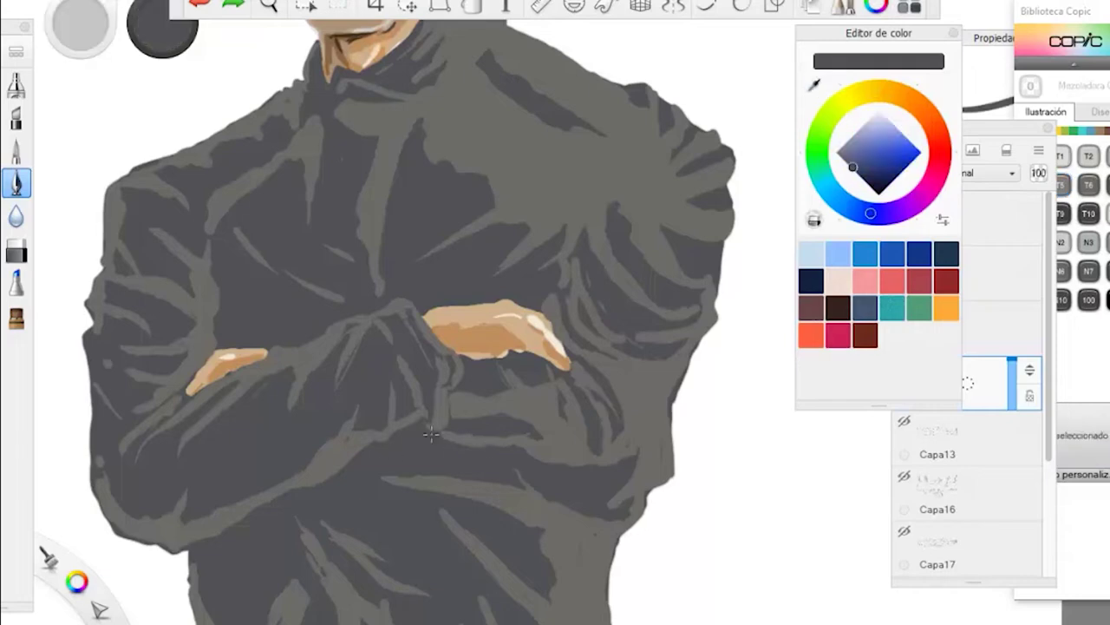
{"action": "left_click_drag", "start_coordinate": [468, 443], "coordinate": [555, 460]}
{"action": "mouse_move", "coordinate": [503, 401]}
{"action": "left_mouse_down"}
{"action": "mouse_move", "coordinate": [555, 456]}
{"action": "mouse_move", "coordinate": [525, 435]}
{"action": "left_mouse_up"}
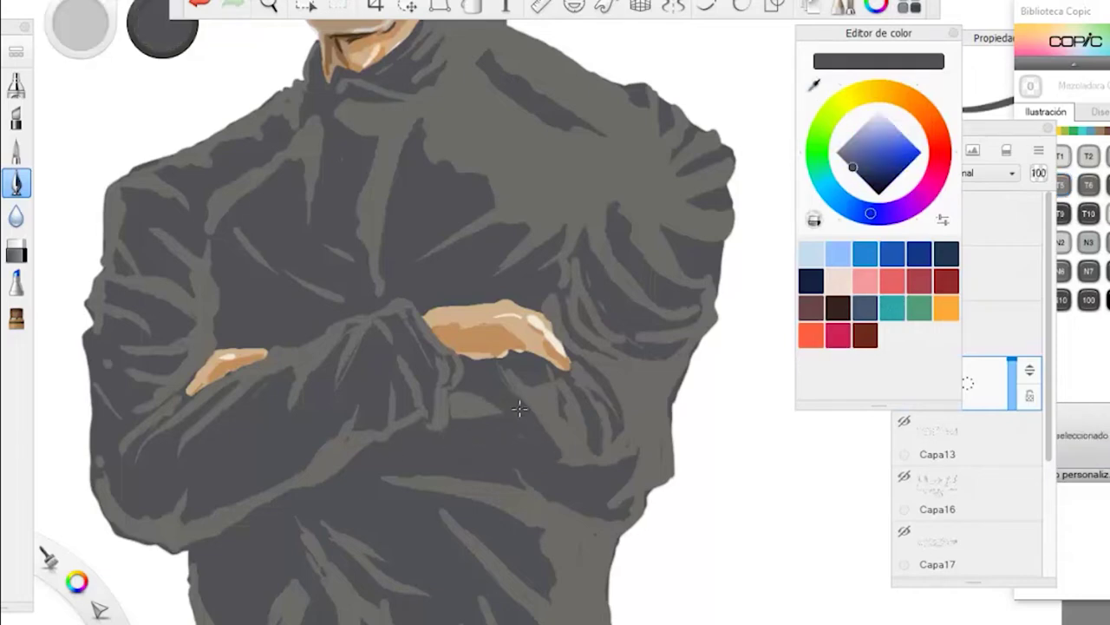
{"action": "left_click_drag", "start_coordinate": [546, 389], "coordinate": [569, 464]}
{"action": "left_click_drag", "start_coordinate": [620, 426], "coordinate": [621, 462]}
{"action": "mouse_move", "coordinate": [642, 378]}
{"action": "left_mouse_down"}
{"action": "mouse_move", "coordinate": [633, 455]}
{"action": "mouse_move", "coordinate": [623, 375]}
{"action": "left_mouse_up"}
Step: Paint dark fold lines over the highlights on the right-hand shoulder and chest
{"action": "key", "text": "space"}
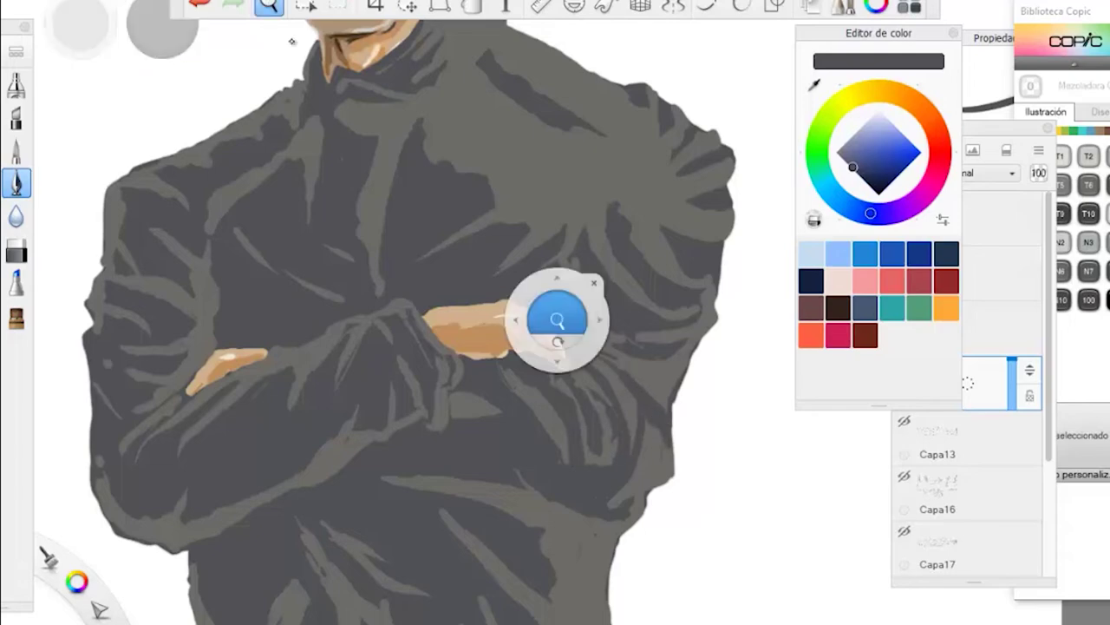
{"action": "left_click_drag", "start_coordinate": [558, 321], "coordinate": [401, 317]}
{"action": "left_click_drag", "start_coordinate": [432, 273], "coordinate": [488, 349]}
{"action": "mouse_move", "coordinate": [666, 238]}
{"action": "left_mouse_down"}
{"action": "mouse_move", "coordinate": [663, 274]}
{"action": "mouse_move", "coordinate": [673, 240]}
{"action": "left_mouse_up"}
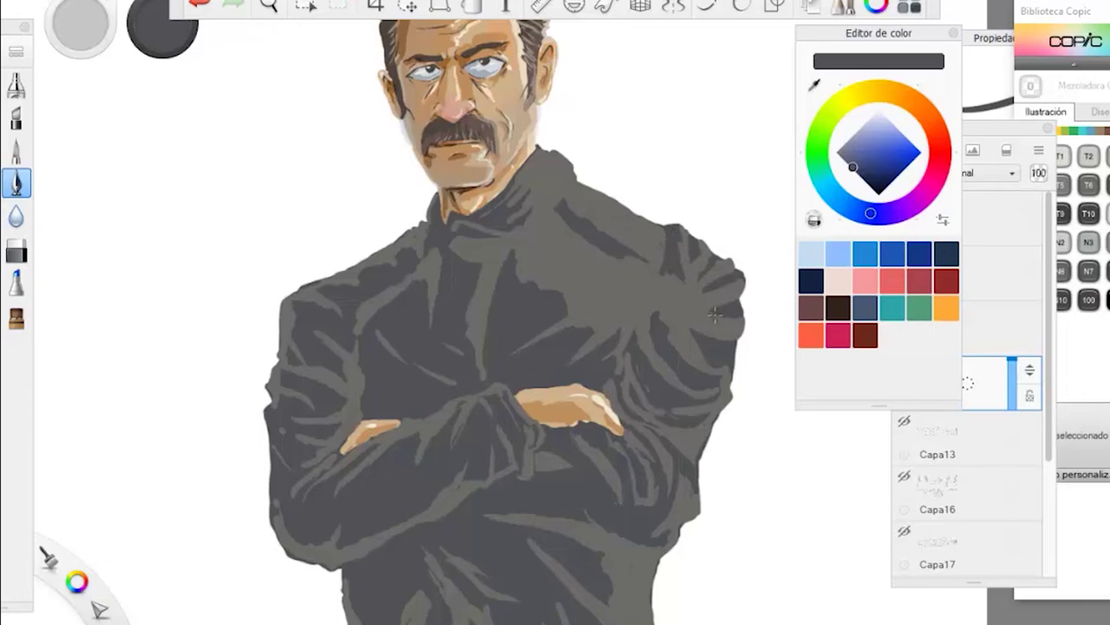
{"action": "mouse_move", "coordinate": [634, 327]}
{"action": "left_mouse_down"}
{"action": "mouse_move", "coordinate": [650, 273]}
{"action": "mouse_move", "coordinate": [615, 334]}
{"action": "mouse_move", "coordinate": [622, 271]}
{"action": "left_mouse_up"}
{"action": "left_click_drag", "start_coordinate": [550, 224], "coordinate": [517, 251]}
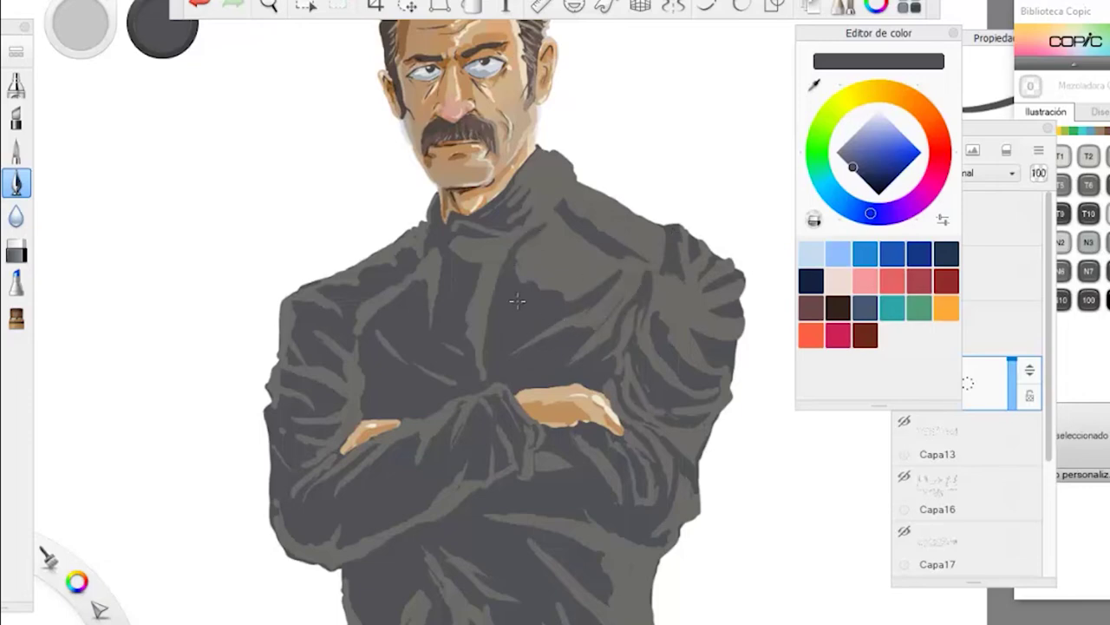
Step: Paint an N2 rim light along the right-hand edge of the collar, shoulder and upper sleeve
{"action": "key", "text": "space"}
{"action": "mouse_move", "coordinate": [420, 359]}
{"action": "left_mouse_down"}
{"action": "mouse_move", "coordinate": [376, 310]}
{"action": "mouse_move", "coordinate": [390, 494]}
{"action": "left_mouse_up"}
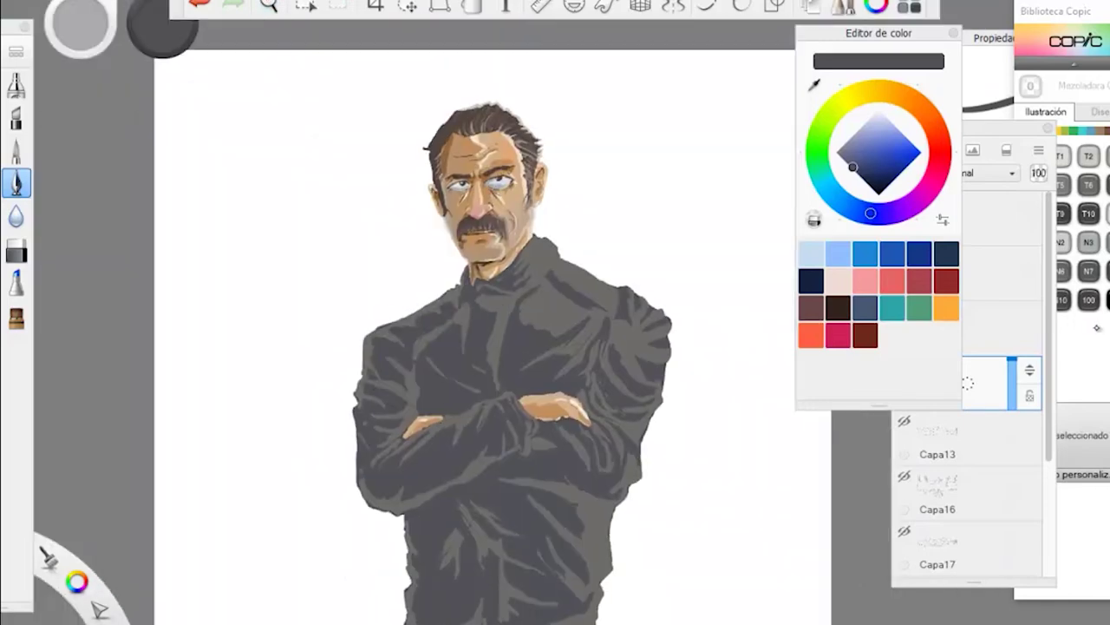
{"action": "left_click", "coordinate": [1060, 243]}
{"action": "key", "text": "space"}
{"action": "mouse_move", "coordinate": [550, 388]}
{"action": "left_mouse_down"}
{"action": "mouse_move", "coordinate": [506, 376]}
{"action": "mouse_move", "coordinate": [473, 391]}
{"action": "left_mouse_up"}
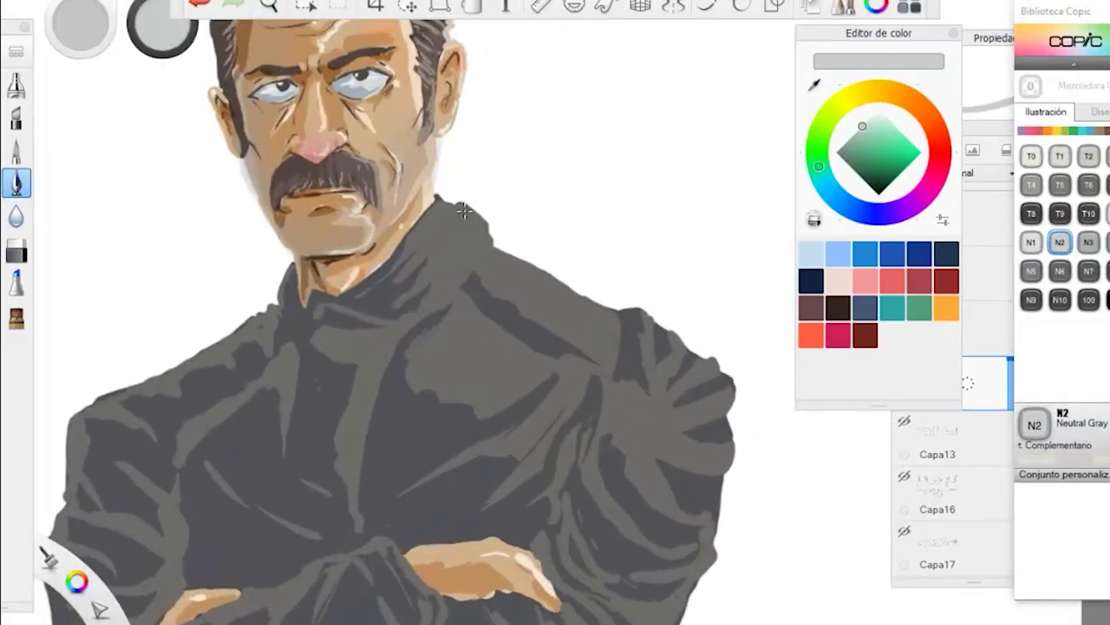
{"action": "mouse_move", "coordinate": [465, 209]}
{"action": "left_mouse_down"}
{"action": "mouse_move", "coordinate": [590, 304]}
{"action": "mouse_move", "coordinate": [711, 357]}
{"action": "mouse_move", "coordinate": [730, 425]}
{"action": "mouse_move", "coordinate": [707, 545]}
{"action": "left_mouse_up"}
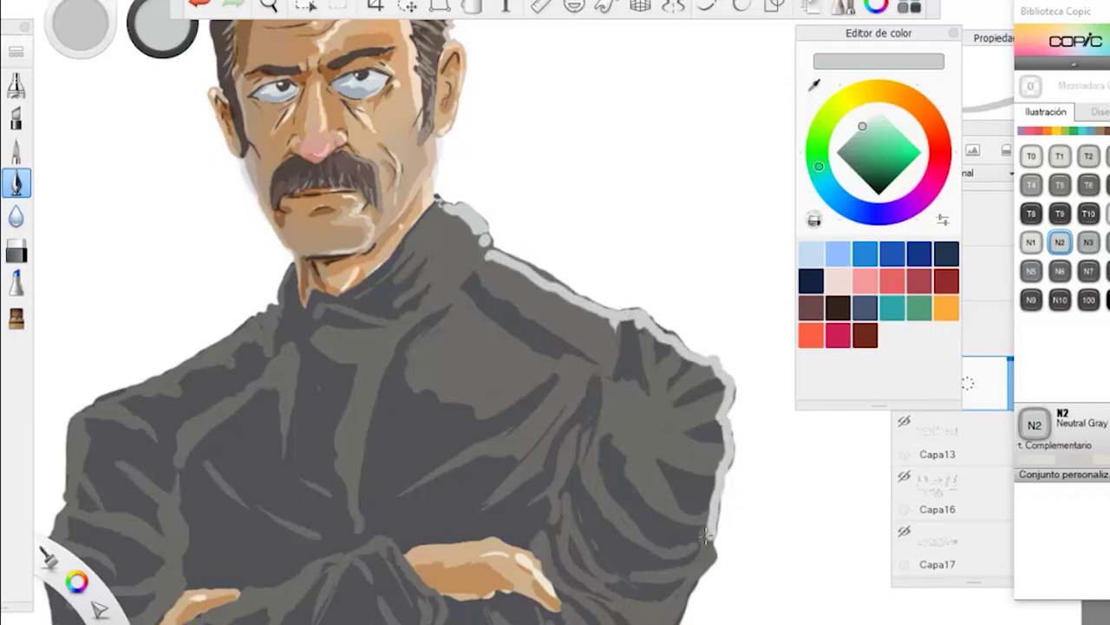
Step: Continue the N2 rim light down the right-hand sleeve, around the elbow and along the underside of the forearm
{"action": "key", "text": "space"}
{"action": "left_click_drag", "start_coordinate": [409, 393], "coordinate": [423, 176]}
{"action": "mouse_move", "coordinate": [725, 314]}
{"action": "left_mouse_down"}
{"action": "mouse_move", "coordinate": [652, 525]}
{"action": "mouse_move", "coordinate": [616, 572]}
{"action": "mouse_move", "coordinate": [397, 520]}
{"action": "left_mouse_up"}
Step: Show the sketch layer Capa12 and outline the crossed arm's cuff and its folds with N2 highlights
{"action": "left_click", "coordinate": [976, 399]}
{"action": "left_click", "coordinate": [904, 311]}
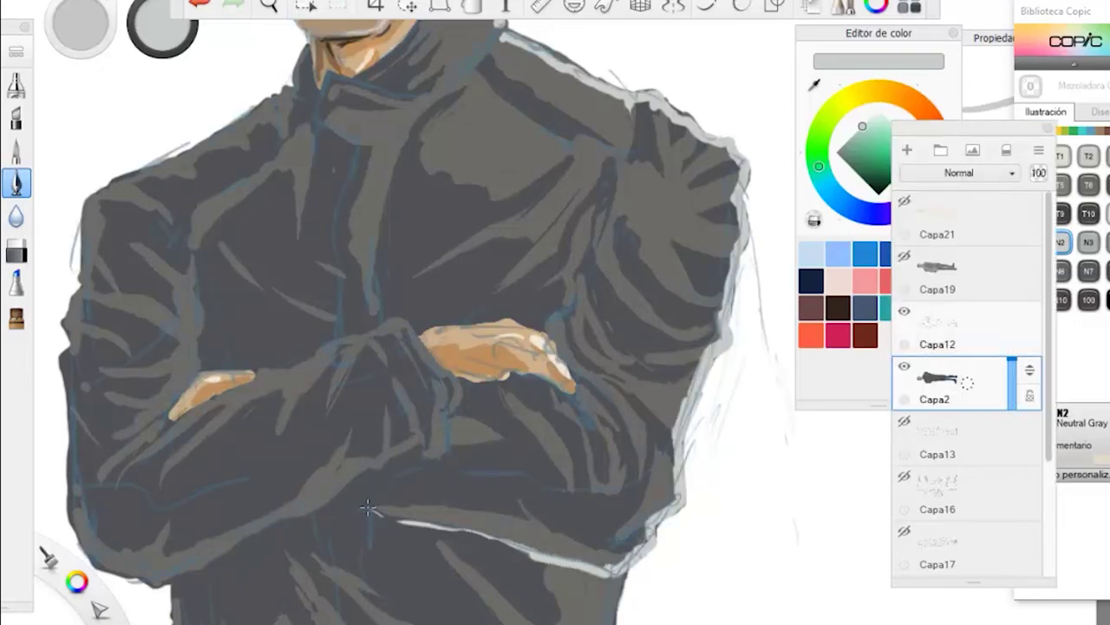
{"action": "mouse_move", "coordinate": [398, 314]}
{"action": "left_mouse_down"}
{"action": "mouse_move", "coordinate": [462, 404]}
{"action": "mouse_move", "coordinate": [438, 458]}
{"action": "left_mouse_up"}
{"action": "mouse_move", "coordinate": [423, 364]}
{"action": "left_mouse_down"}
{"action": "mouse_move", "coordinate": [397, 322]}
{"action": "mouse_move", "coordinate": [425, 446]}
{"action": "mouse_move", "coordinate": [436, 446]}
{"action": "left_mouse_up"}
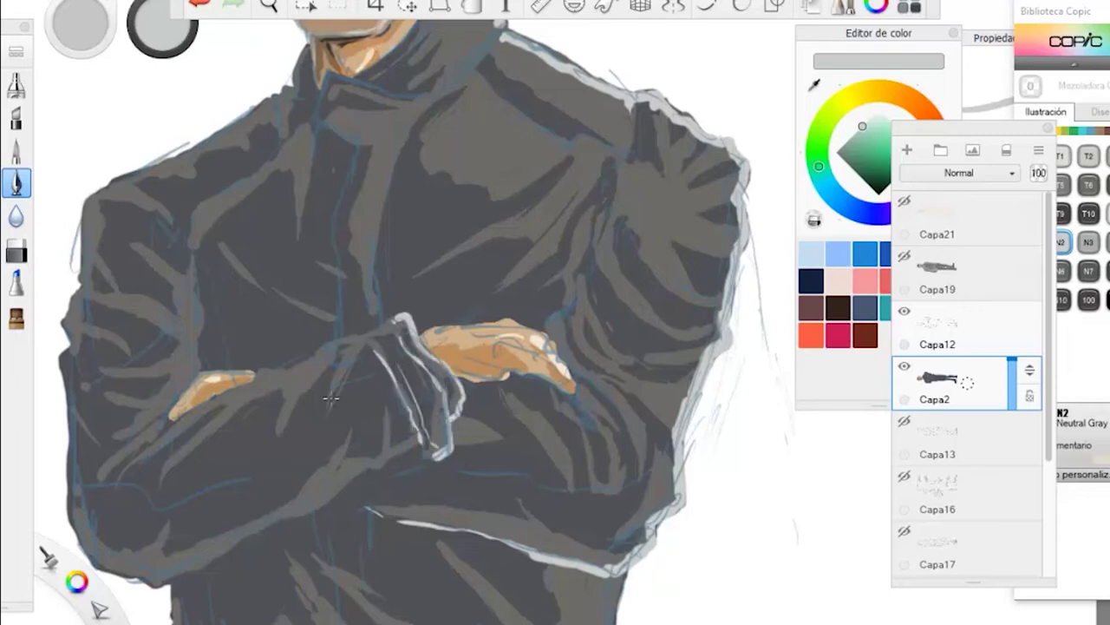
Step: Paint N2 highlights along the folds of the right-hand forearm and elbow, beside and below the visible hand
{"action": "mouse_move", "coordinate": [498, 379]}
{"action": "left_mouse_down"}
{"action": "mouse_move", "coordinate": [526, 403]}
{"action": "mouse_move", "coordinate": [580, 493]}
{"action": "left_mouse_up"}
{"action": "left_click_drag", "start_coordinate": [579, 434], "coordinate": [608, 482]}
{"action": "mouse_move", "coordinate": [590, 382]}
{"action": "left_mouse_down"}
{"action": "mouse_move", "coordinate": [620, 422]}
{"action": "mouse_move", "coordinate": [646, 433]}
{"action": "mouse_move", "coordinate": [697, 365]}
{"action": "left_mouse_up"}
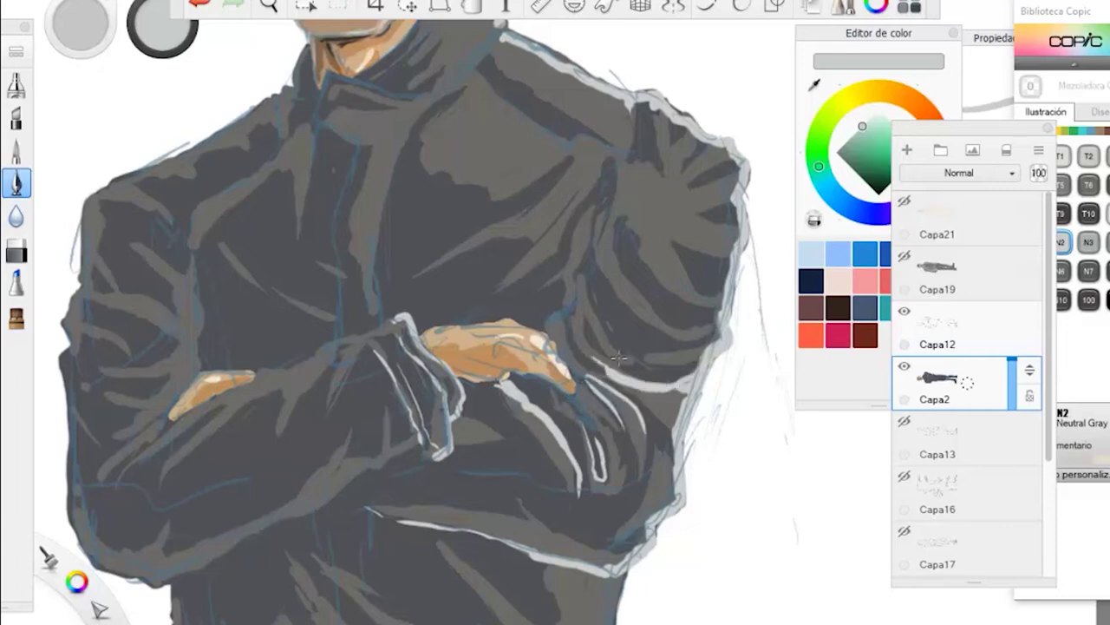
{"action": "left_click_drag", "start_coordinate": [663, 457], "coordinate": [673, 501]}
{"action": "left_click_drag", "start_coordinate": [638, 538], "coordinate": [559, 557]}
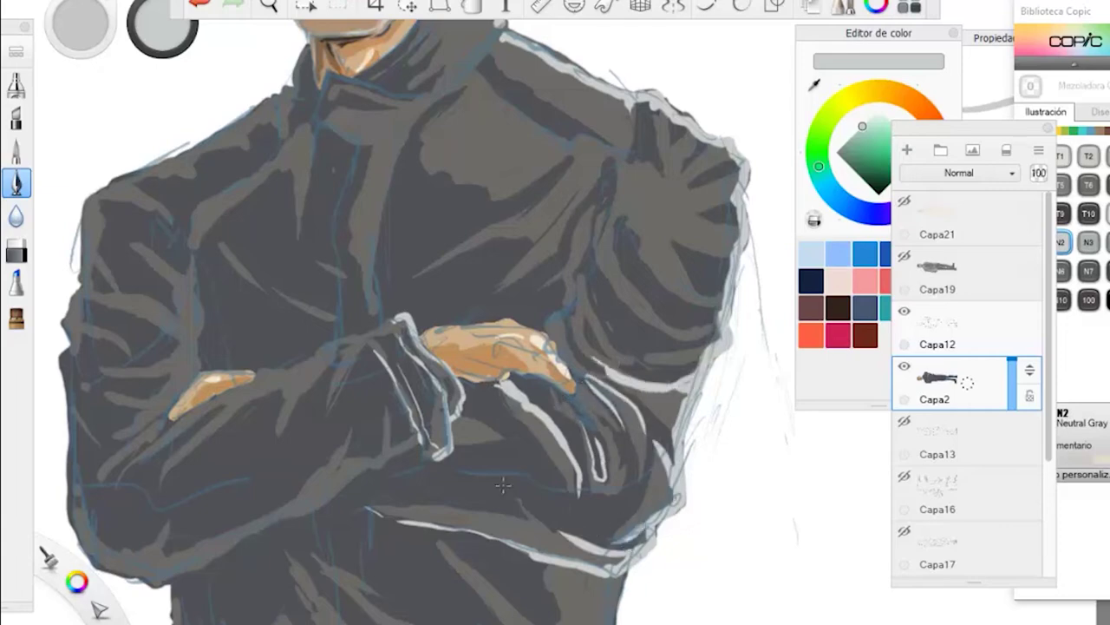
Step: Paint N2 fold highlights running inward from the outer edge of the right-hand upper sleeve and shoulder
{"action": "left_click_drag", "start_coordinate": [625, 259], "coordinate": [717, 299]}
{"action": "left_click_drag", "start_coordinate": [672, 232], "coordinate": [729, 278]}
{"action": "left_click_drag", "start_coordinate": [739, 222], "coordinate": [701, 216]}
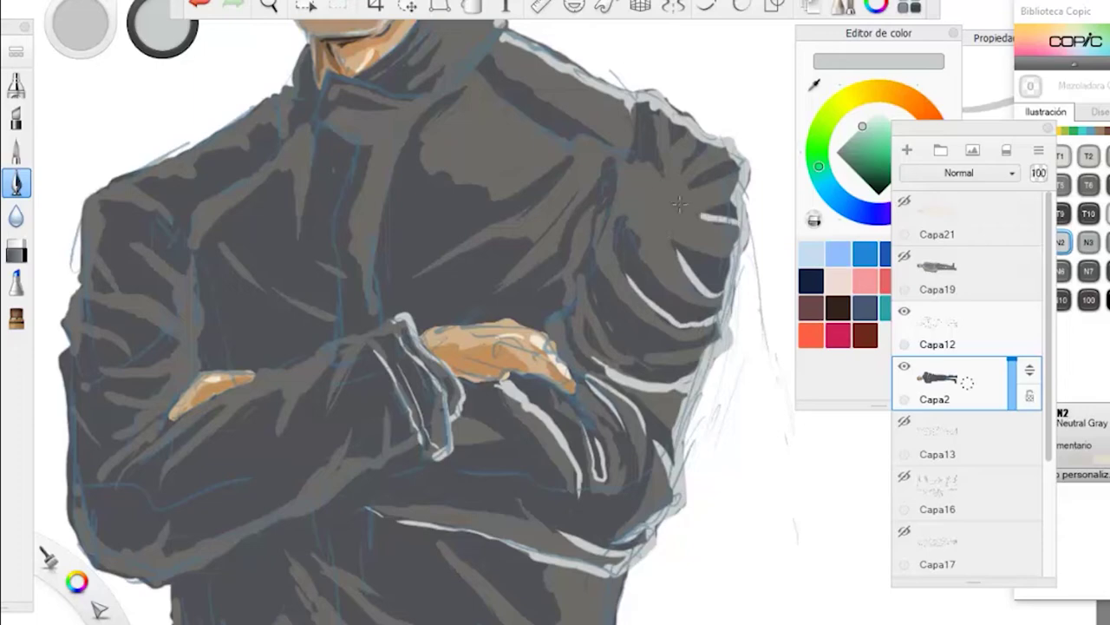
{"action": "left_click_drag", "start_coordinate": [714, 340], "coordinate": [635, 351]}
{"action": "left_click_drag", "start_coordinate": [739, 167], "coordinate": [699, 179]}
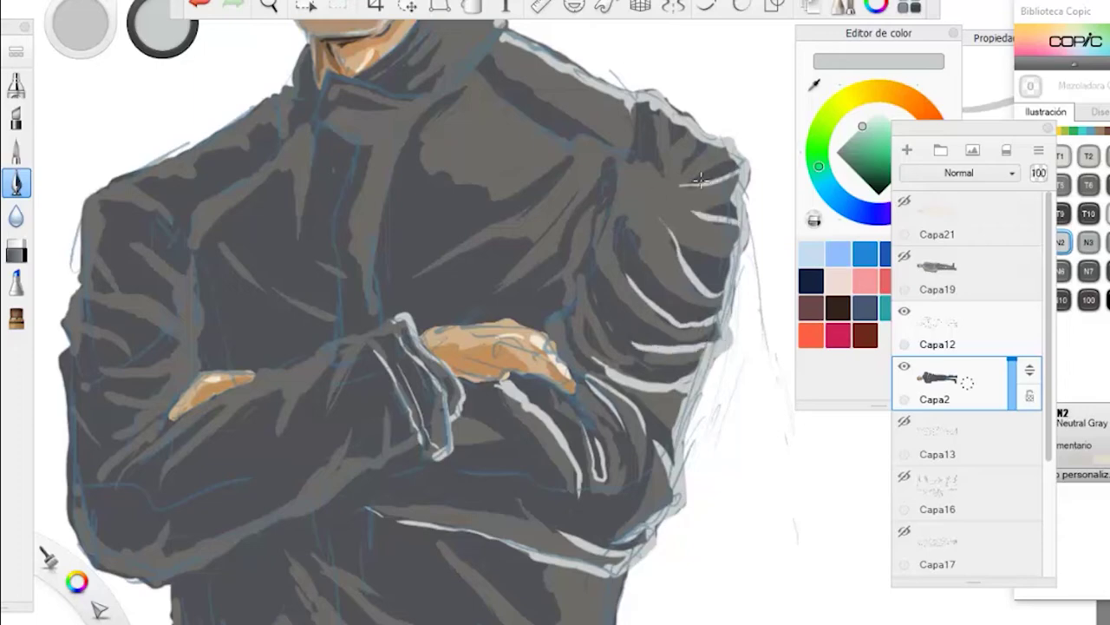
{"action": "left_click_drag", "start_coordinate": [690, 127], "coordinate": [670, 150]}
{"action": "left_click_drag", "start_coordinate": [708, 151], "coordinate": [680, 174]}
Step: Trace the right-hand armhole seam and the inner edge and folds of that upper sleeve with N2
{"action": "left_click_drag", "start_coordinate": [636, 94], "coordinate": [629, 157]}
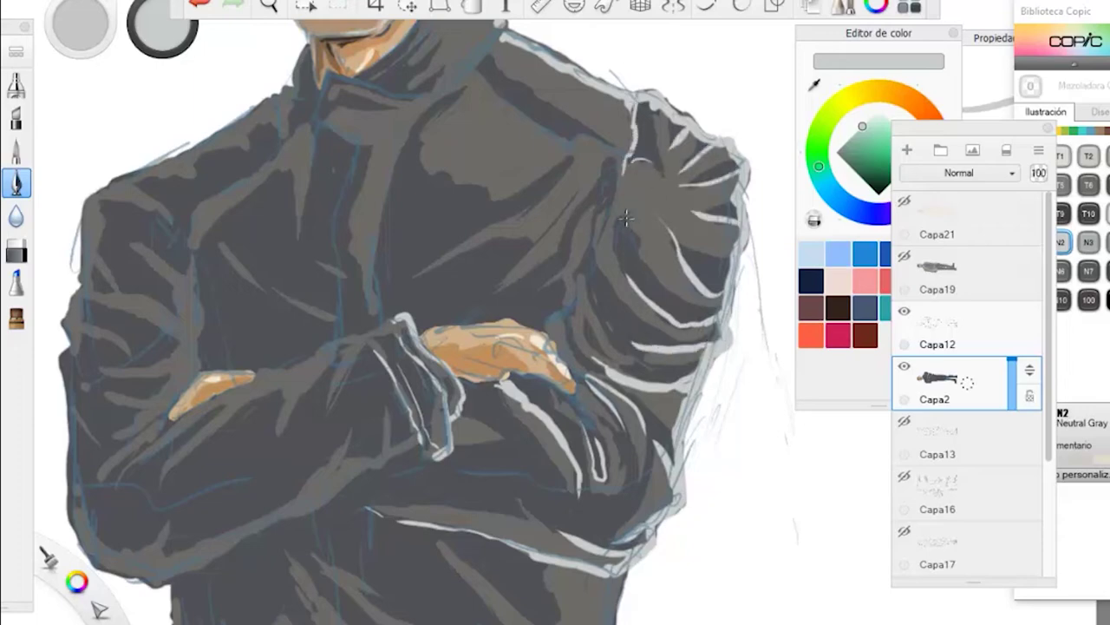
{"action": "left_click_drag", "start_coordinate": [626, 218], "coordinate": [664, 283]}
{"action": "mouse_move", "coordinate": [589, 273]}
{"action": "left_mouse_down"}
{"action": "mouse_move", "coordinate": [596, 318]}
{"action": "mouse_move", "coordinate": [607, 204]}
{"action": "mouse_move", "coordinate": [567, 343]}
{"action": "left_mouse_up"}
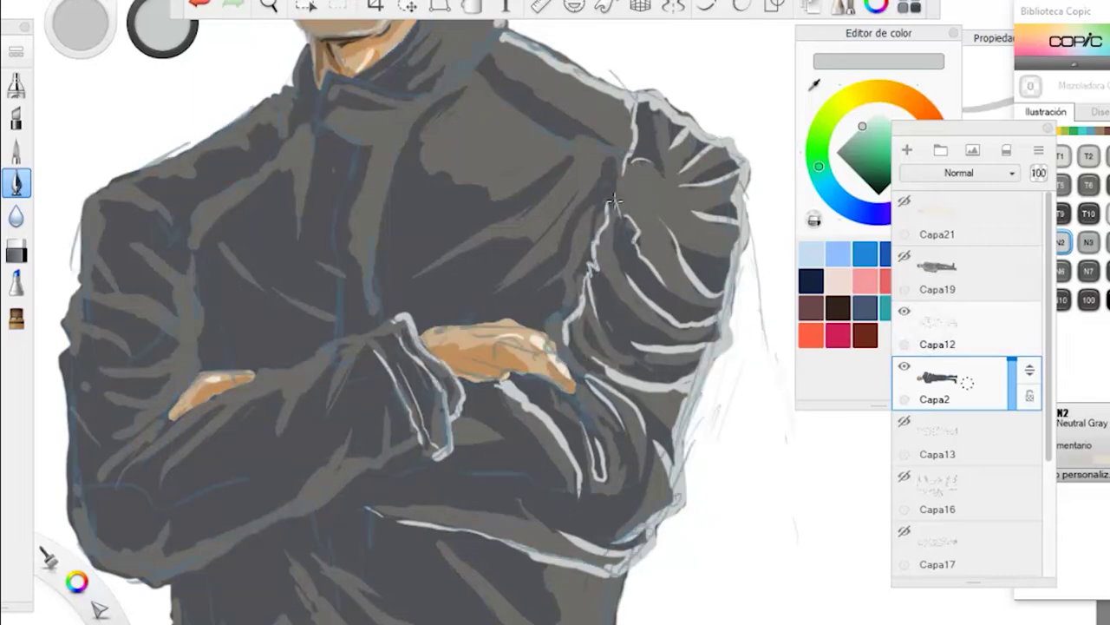
{"action": "left_click_drag", "start_coordinate": [613, 201], "coordinate": [630, 302]}
{"action": "left_click_drag", "start_coordinate": [611, 226], "coordinate": [620, 297]}
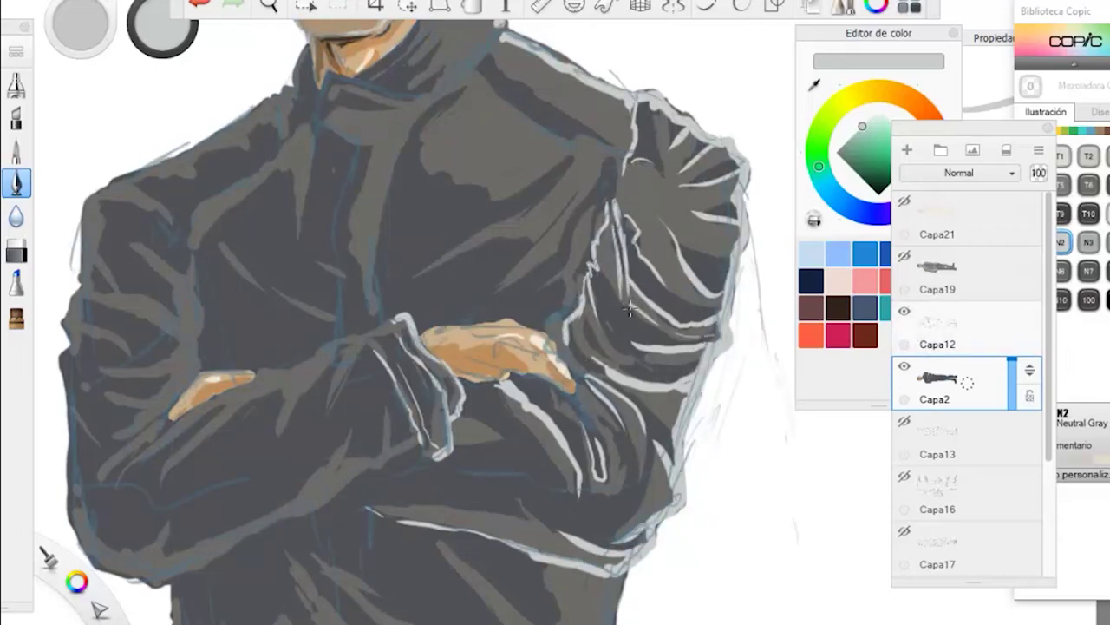
Step: Line the crossed forearm's upper and lower edges, the left-hand chest seam and the front placket with N2
{"action": "left_click_drag", "start_coordinate": [374, 328], "coordinate": [260, 377]}
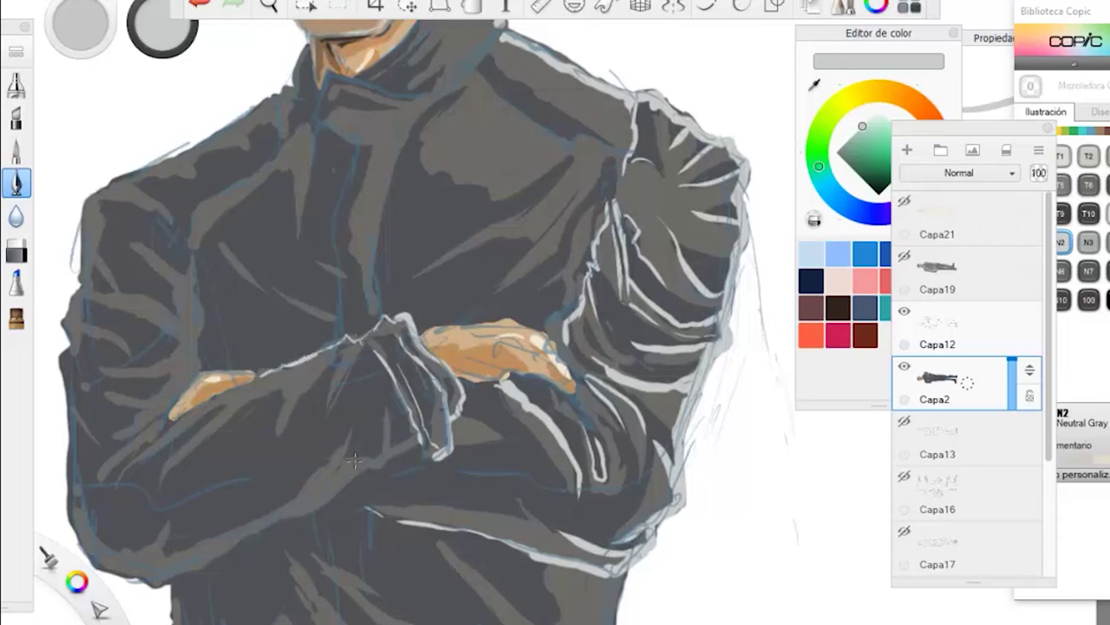
{"action": "left_click_drag", "start_coordinate": [439, 455], "coordinate": [289, 521]}
{"action": "left_click_drag", "start_coordinate": [308, 119], "coordinate": [184, 221]}
{"action": "left_click_drag", "start_coordinate": [354, 140], "coordinate": [340, 338]}
{"action": "left_click_drag", "start_coordinate": [402, 146], "coordinate": [387, 290]}
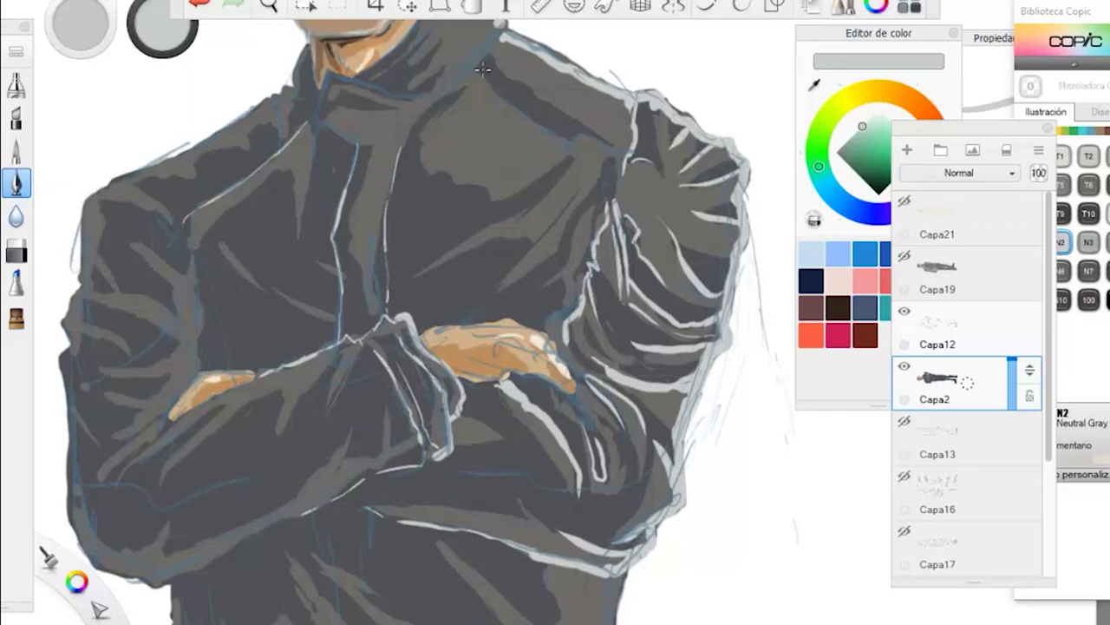
Step: Trace the right-hand shoulder yoke seam, the top of the placket and the collar's front edge with N2
{"action": "left_click_drag", "start_coordinate": [483, 69], "coordinate": [611, 152]}
{"action": "left_click_drag", "start_coordinate": [356, 136], "coordinate": [318, 114]}
{"action": "mouse_move", "coordinate": [318, 113]}
{"action": "left_mouse_down"}
{"action": "mouse_move", "coordinate": [329, 74]}
{"action": "mouse_move", "coordinate": [423, 94]}
{"action": "left_mouse_up"}
{"action": "left_click_drag", "start_coordinate": [433, 101], "coordinate": [401, 130]}
{"action": "left_click_drag", "start_coordinate": [327, 107], "coordinate": [416, 102]}
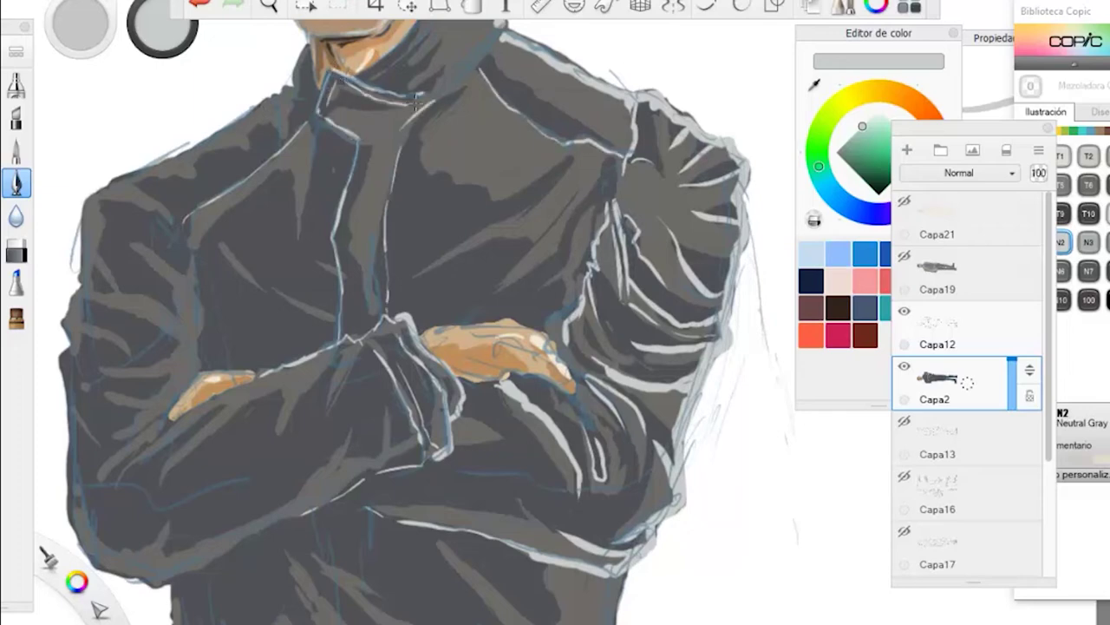
Step: Paint N2 lines along the left-hand armhole seam and sleeve, and along the folds of the raised collar
{"action": "mouse_move", "coordinate": [189, 246]}
{"action": "left_mouse_down"}
{"action": "mouse_move", "coordinate": [166, 339]}
{"action": "mouse_move", "coordinate": [69, 398]}
{"action": "left_mouse_up"}
{"action": "key", "text": "space"}
{"action": "left_click_drag", "start_coordinate": [306, 163], "coordinate": [369, 316]}
{"action": "left_click_drag", "start_coordinate": [248, 400], "coordinate": [162, 350]}
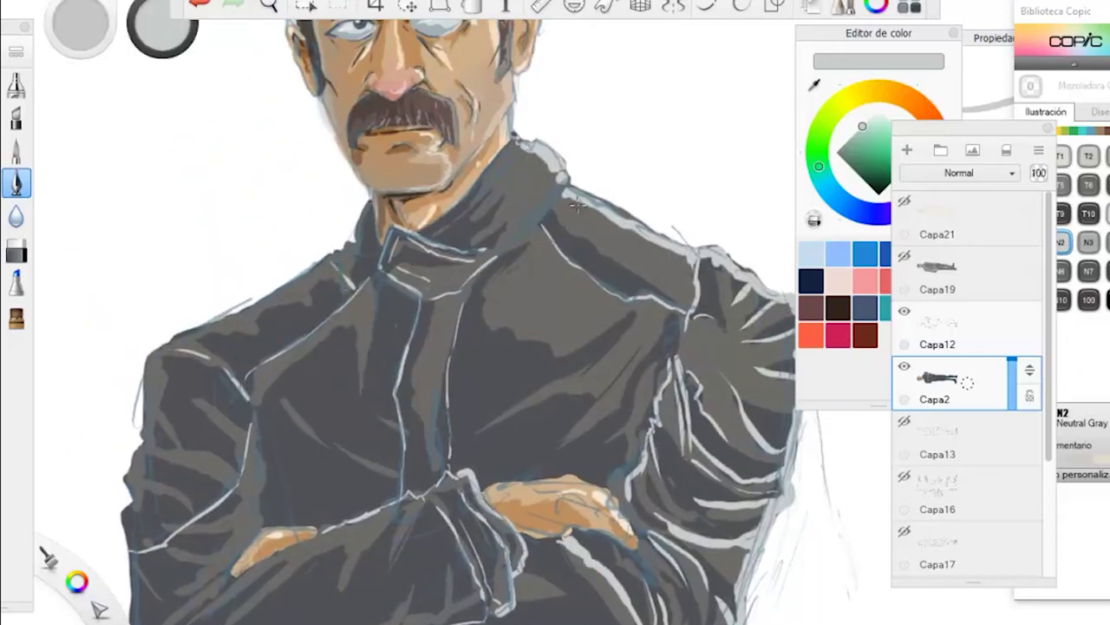
{"action": "left_click_drag", "start_coordinate": [560, 187], "coordinate": [495, 246]}
{"action": "left_click_drag", "start_coordinate": [562, 168], "coordinate": [504, 224]}
{"action": "mouse_move", "coordinate": [530, 144]}
{"action": "left_mouse_down"}
{"action": "mouse_move", "coordinate": [436, 235]}
{"action": "mouse_move", "coordinate": [451, 229]}
{"action": "left_mouse_up"}
Step: Trace the lower jacket's front placket, its tab and the waistband seam with N2
{"action": "key", "text": "space"}
{"action": "mouse_move", "coordinate": [380, 437]}
{"action": "left_mouse_down"}
{"action": "mouse_move", "coordinate": [387, 392]}
{"action": "mouse_move", "coordinate": [354, 33]}
{"action": "left_mouse_up"}
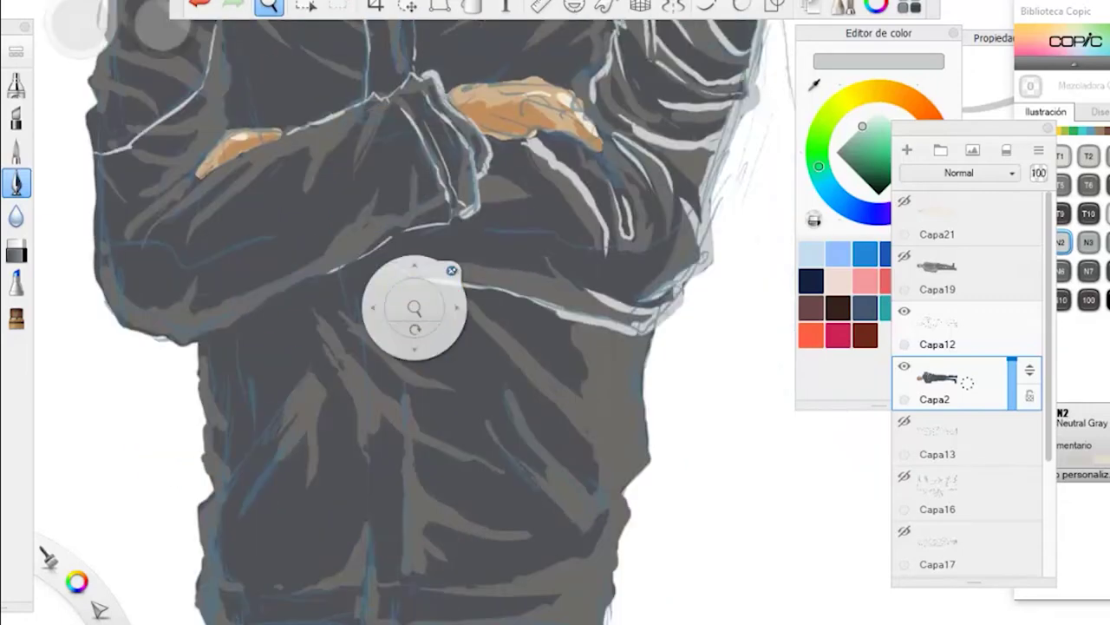
{"action": "key", "text": "space"}
{"action": "left_click_drag", "start_coordinate": [323, 100], "coordinate": [322, 70]}
{"action": "left_click_drag", "start_coordinate": [356, 243], "coordinate": [369, 557]}
{"action": "mouse_move", "coordinate": [406, 236]}
{"action": "left_mouse_down"}
{"action": "mouse_move", "coordinate": [418, 437]}
{"action": "mouse_move", "coordinate": [411, 592]}
{"action": "left_mouse_up"}
{"action": "mouse_move", "coordinate": [373, 545]}
{"action": "left_mouse_down"}
{"action": "mouse_move", "coordinate": [387, 566]}
{"action": "mouse_move", "coordinate": [408, 531]}
{"action": "left_mouse_up"}
{"action": "left_click_drag", "start_coordinate": [580, 551], "coordinate": [432, 555]}
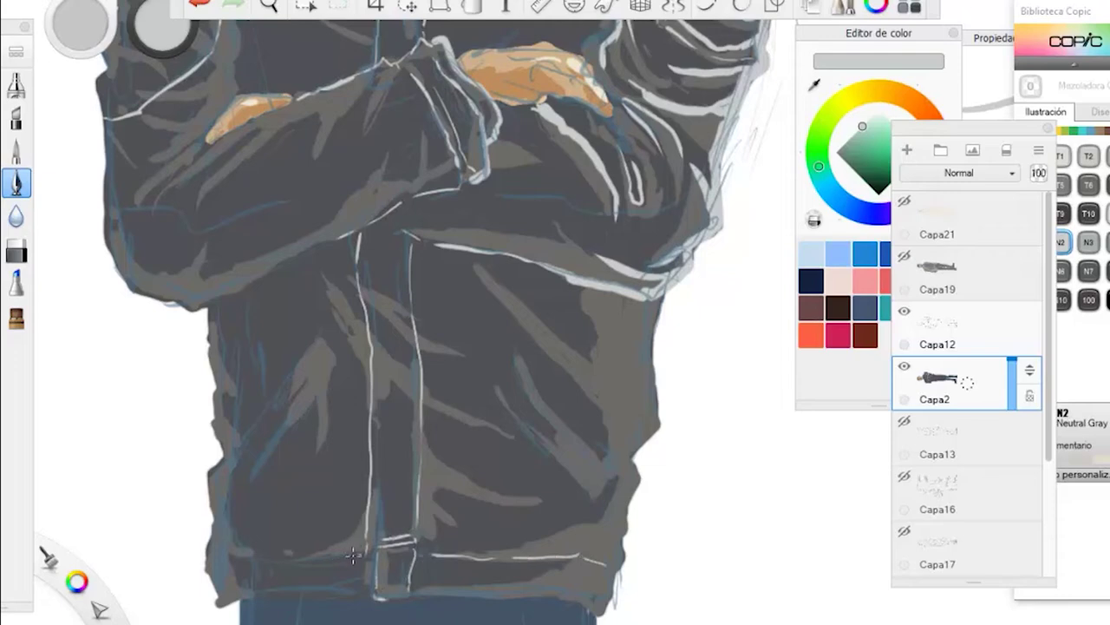
{"action": "left_click_drag", "start_coordinate": [362, 554], "coordinate": [246, 569]}
Step: Outline both slanted jacket pockets and the elbow seams of both sleeves with N2
{"action": "mouse_move", "coordinate": [323, 338]}
{"action": "left_mouse_down"}
{"action": "mouse_move", "coordinate": [224, 458]}
{"action": "mouse_move", "coordinate": [258, 473]}
{"action": "left_mouse_up"}
{"action": "mouse_move", "coordinate": [514, 356]}
{"action": "left_mouse_down"}
{"action": "mouse_move", "coordinate": [520, 426]}
{"action": "mouse_move", "coordinate": [581, 486]}
{"action": "left_mouse_up"}
{"action": "mouse_move", "coordinate": [526, 352]}
{"action": "left_mouse_down"}
{"action": "mouse_move", "coordinate": [556, 405]}
{"action": "mouse_move", "coordinate": [607, 453]}
{"action": "left_mouse_up"}
{"action": "left_click_drag", "start_coordinate": [242, 228], "coordinate": [252, 279]}
{"action": "left_click_drag", "start_coordinate": [115, 180], "coordinate": [231, 220]}
{"action": "left_click_drag", "start_coordinate": [706, 169], "coordinate": [605, 211]}
{"action": "left_click_drag", "start_coordinate": [599, 209], "coordinate": [580, 277]}
Step: Hide the sketch layer Capa12 and open the pen's brush properties with the upper jacket in view
{"action": "left_click", "coordinate": [904, 311]}
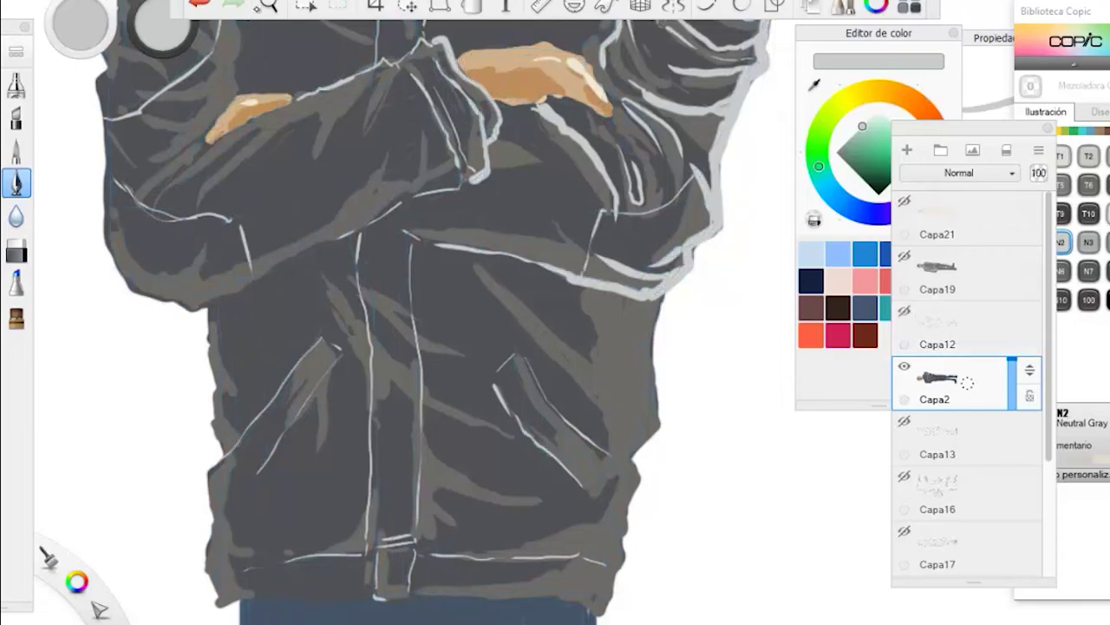
{"action": "left_click", "coordinate": [269, 6]}
{"action": "mouse_move", "coordinate": [351, 113]}
{"action": "left_mouse_down"}
{"action": "mouse_move", "coordinate": [310, 235]}
{"action": "mouse_move", "coordinate": [439, 401]}
{"action": "mouse_move", "coordinate": [454, 286]}
{"action": "mouse_move", "coordinate": [410, 404]}
{"action": "left_mouse_up"}
{"action": "left_click", "coordinate": [982, 88]}
{"action": "left_click_drag", "start_coordinate": [943, 225], "coordinate": [940, 226]}
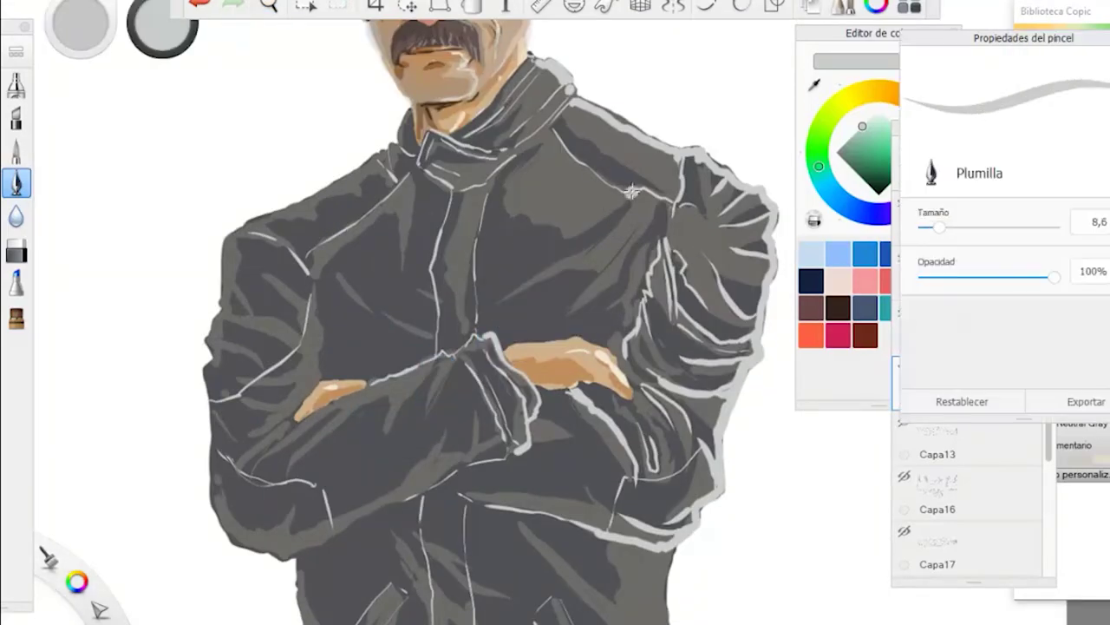
{"action": "left_click_drag", "start_coordinate": [631, 192], "coordinate": [585, 226]}
{"action": "key", "text": "ctrl+z"}
Step: Set the Plumilla size to 6.8 and paint broad N2 fold highlights from the right-hand armpit across the chest
{"action": "left_click_drag", "start_coordinate": [939, 227], "coordinate": [935, 226]}
{"action": "mouse_move", "coordinate": [634, 191]}
{"action": "left_mouse_down"}
{"action": "mouse_move", "coordinate": [531, 252]}
{"action": "mouse_move", "coordinate": [599, 211]}
{"action": "left_mouse_up"}
{"action": "left_click_drag", "start_coordinate": [634, 190], "coordinate": [603, 250]}
{"action": "mouse_move", "coordinate": [666, 199]}
{"action": "left_mouse_down"}
{"action": "mouse_move", "coordinate": [615, 275]}
{"action": "mouse_move", "coordinate": [569, 308]}
{"action": "left_mouse_up"}
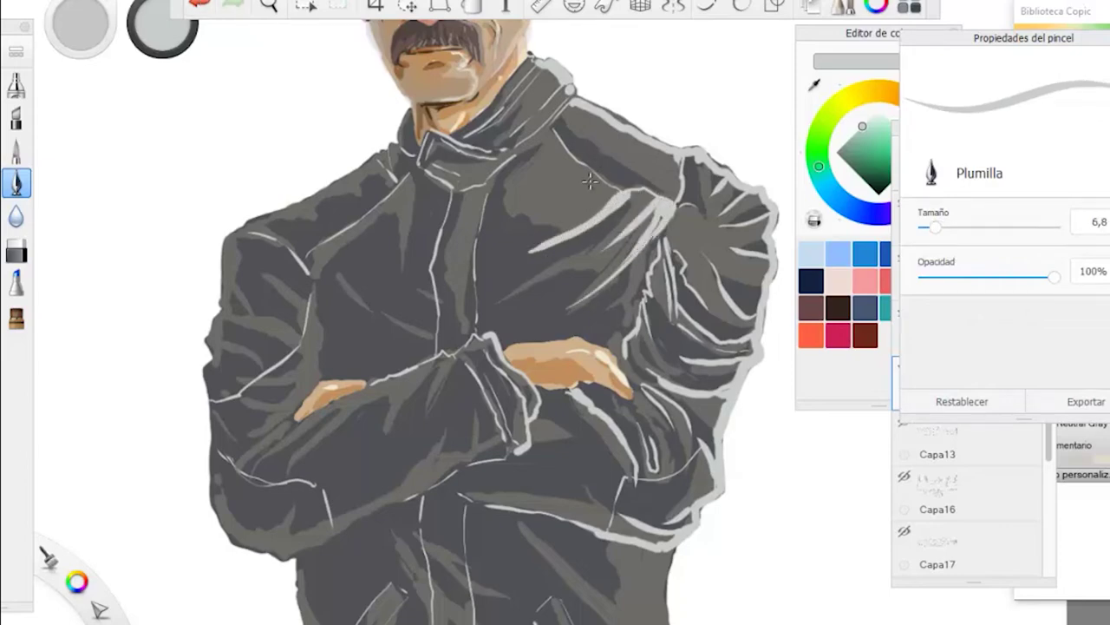
{"action": "left_click_drag", "start_coordinate": [598, 178], "coordinate": [561, 199]}
Step: Thicken the N2 highlights on the right-hand sleeve and shoulder, and add fold highlights down that side of the chest
{"action": "mouse_move", "coordinate": [771, 217]}
{"action": "left_mouse_down"}
{"action": "mouse_move", "coordinate": [680, 206]}
{"action": "mouse_move", "coordinate": [659, 219]}
{"action": "mouse_move", "coordinate": [680, 230]}
{"action": "mouse_move", "coordinate": [662, 241]}
{"action": "mouse_move", "coordinate": [751, 314]}
{"action": "left_mouse_up"}
{"action": "left_click_drag", "start_coordinate": [675, 143], "coordinate": [579, 99]}
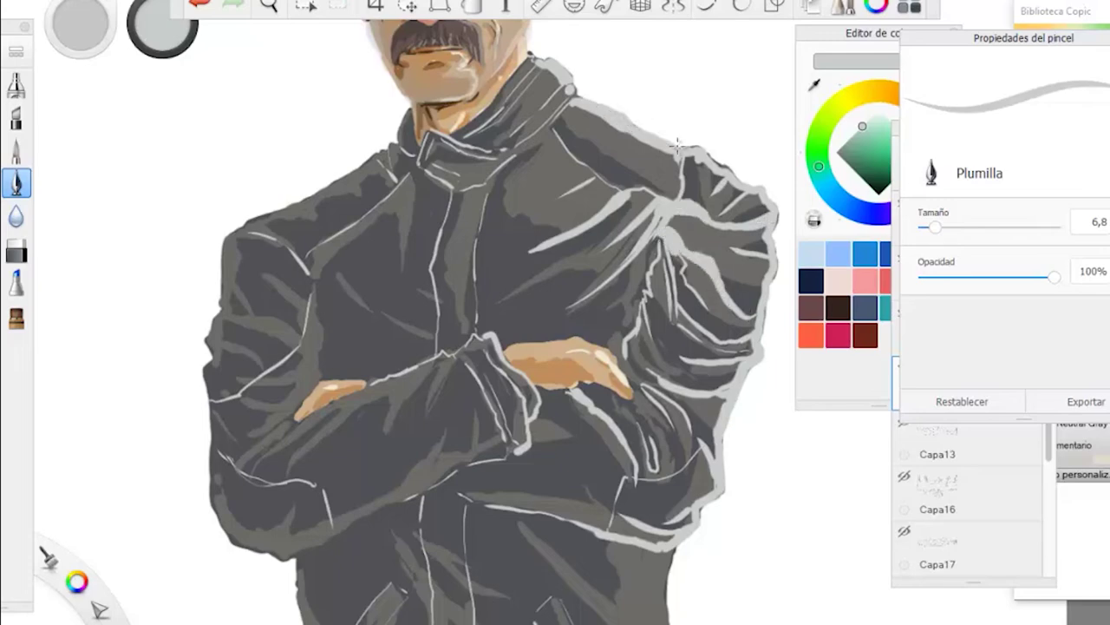
{"action": "left_click_drag", "start_coordinate": [650, 142], "coordinate": [593, 163]}
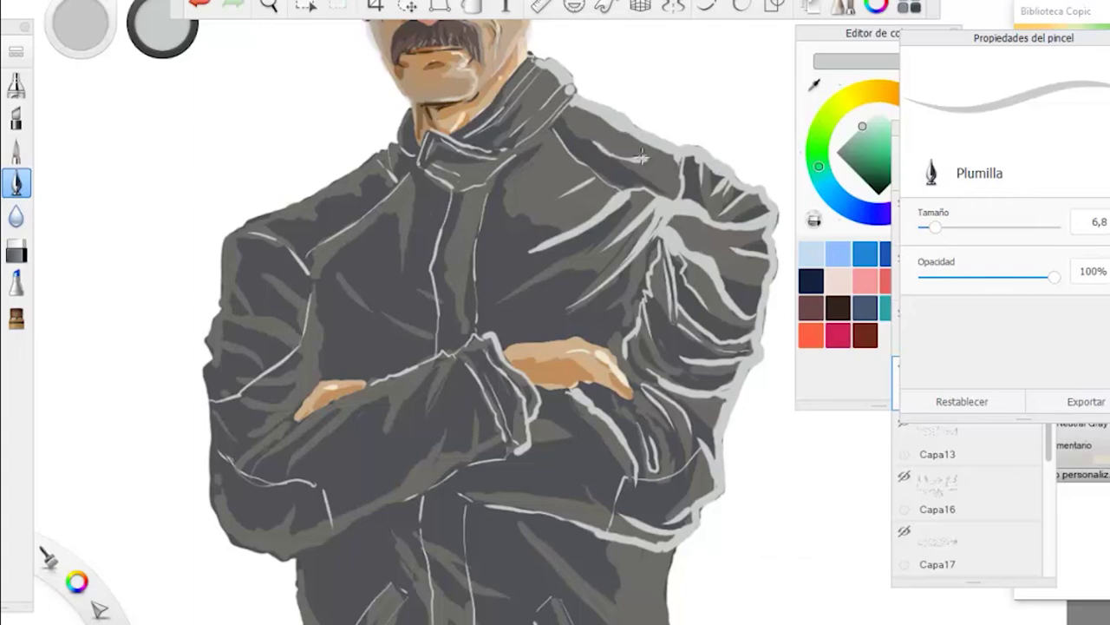
{"action": "left_click_drag", "start_coordinate": [662, 172], "coordinate": [627, 154]}
{"action": "left_click_drag", "start_coordinate": [595, 123], "coordinate": [527, 198]}
{"action": "left_click_drag", "start_coordinate": [569, 291], "coordinate": [496, 314]}
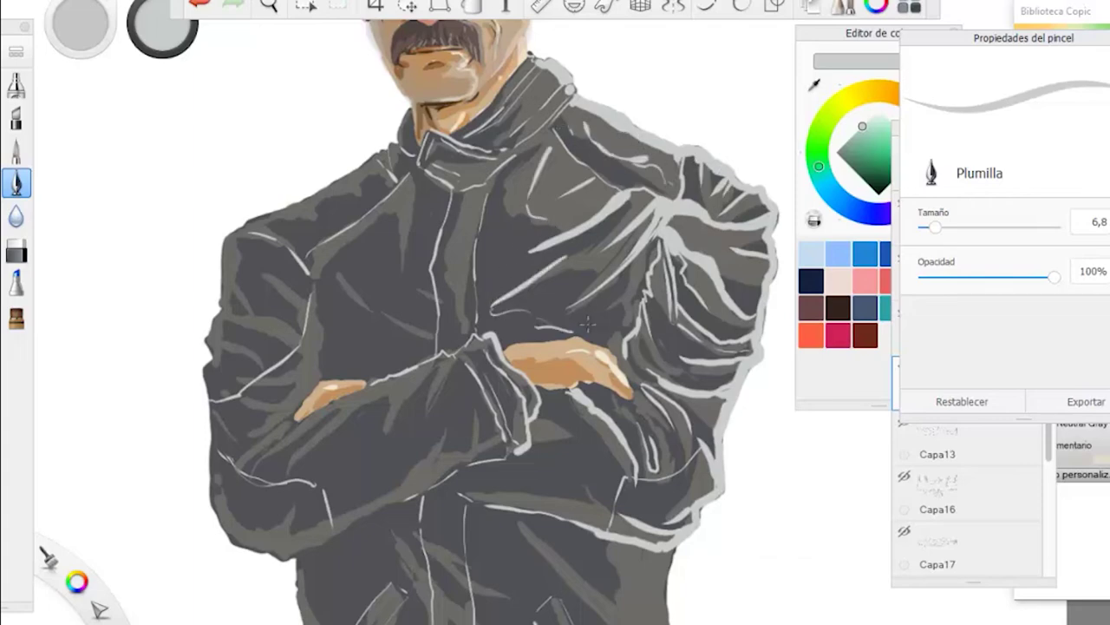
Step: Paint N2 fold highlights on the left-hand chest and start the rim light on the left-hand upper sleeve
{"action": "left_click_drag", "start_coordinate": [423, 312], "coordinate": [368, 345]}
{"action": "left_click_drag", "start_coordinate": [358, 271], "coordinate": [330, 340]}
{"action": "mouse_move", "coordinate": [404, 265]}
{"action": "left_mouse_down"}
{"action": "mouse_move", "coordinate": [390, 205]}
{"action": "mouse_move", "coordinate": [415, 308]}
{"action": "left_mouse_up"}
{"action": "left_click_drag", "start_coordinate": [288, 349], "coordinate": [224, 319]}
{"action": "left_click_drag", "start_coordinate": [245, 222], "coordinate": [222, 307]}
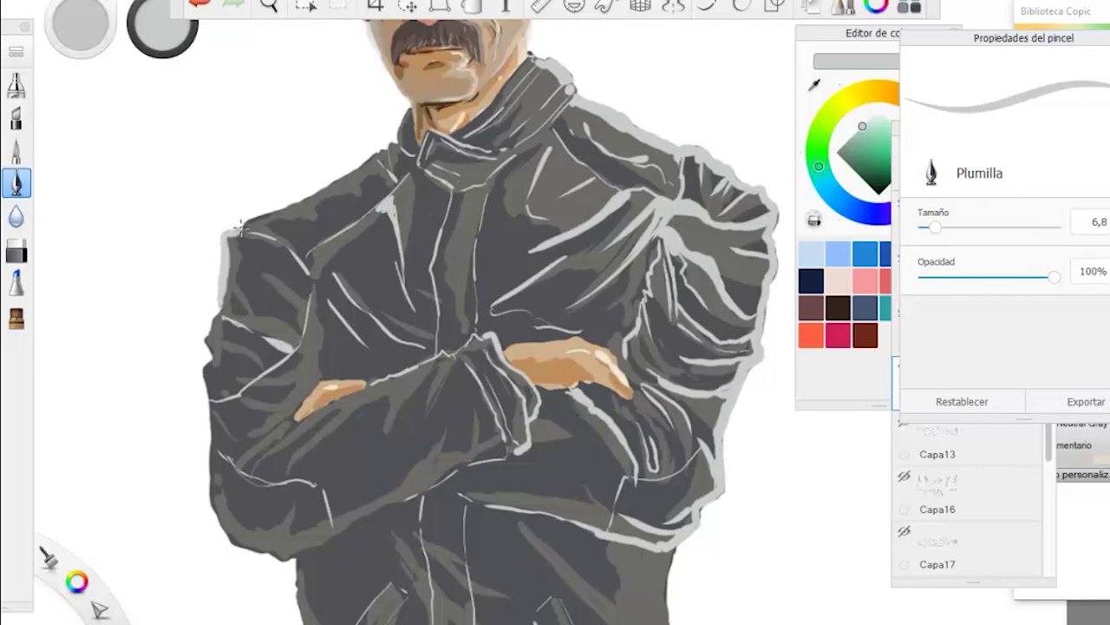
Step: Extend the N2 rim light along the left-hand sleeve and shoulder, and highlight the crossed forearm's cuff and folds
{"action": "left_click_drag", "start_coordinate": [257, 274], "coordinate": [231, 228]}
{"action": "mouse_move", "coordinate": [257, 348]}
{"action": "left_mouse_down"}
{"action": "mouse_move", "coordinate": [208, 336]}
{"action": "mouse_move", "coordinate": [212, 464]}
{"action": "left_mouse_up"}
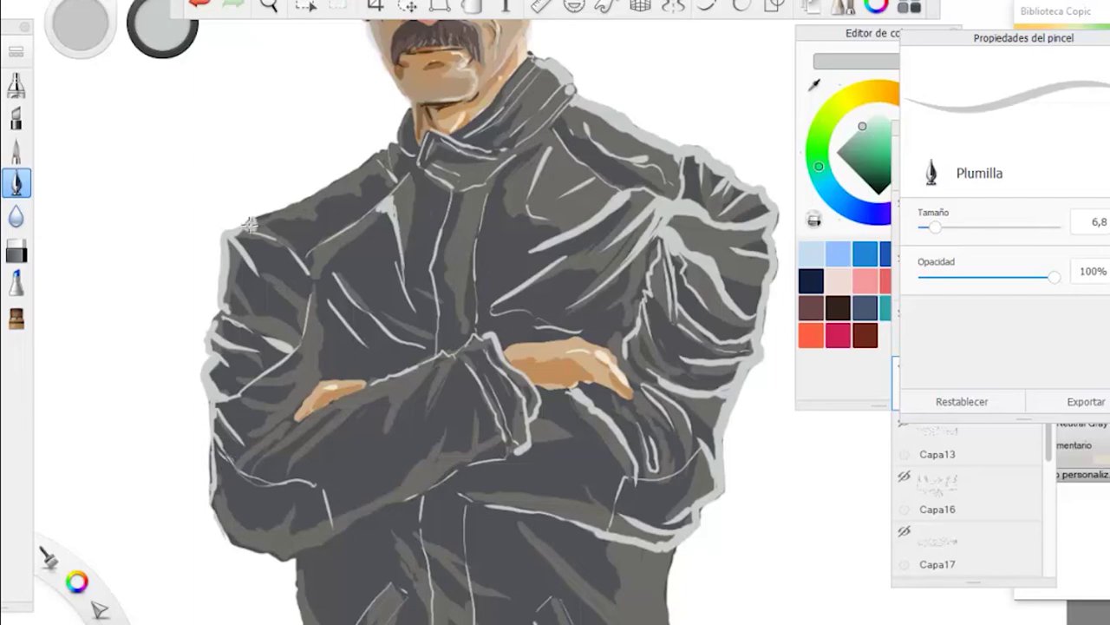
{"action": "mouse_move", "coordinate": [250, 224]}
{"action": "left_mouse_down"}
{"action": "mouse_move", "coordinate": [313, 197]}
{"action": "mouse_move", "coordinate": [291, 205]}
{"action": "mouse_move", "coordinate": [394, 186]}
{"action": "mouse_move", "coordinate": [337, 182]}
{"action": "mouse_move", "coordinate": [399, 130]}
{"action": "left_mouse_up"}
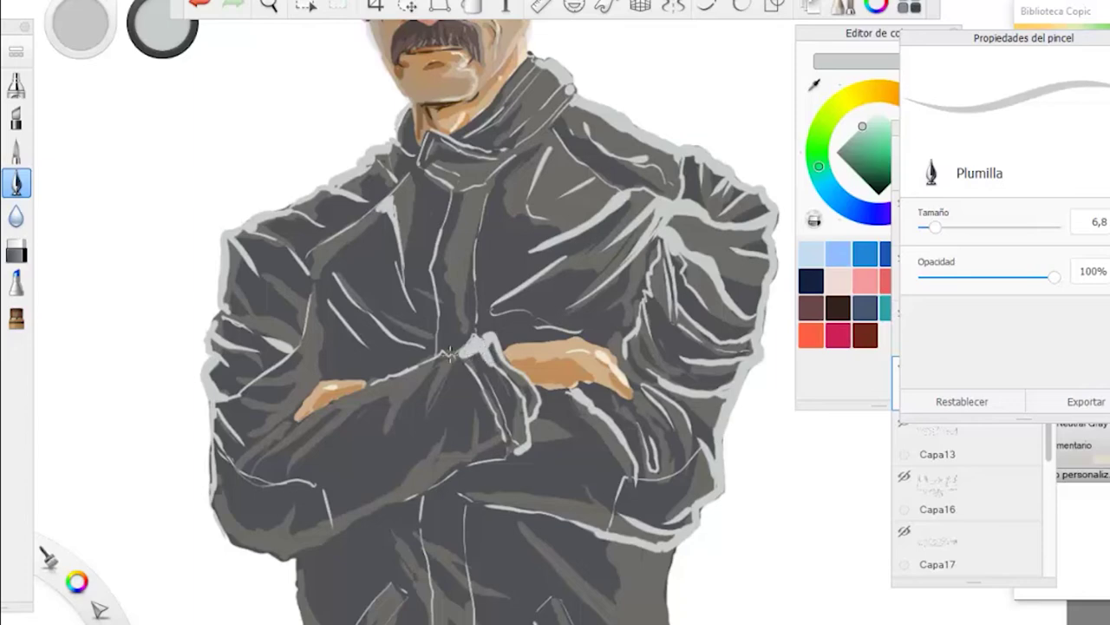
{"action": "mouse_move", "coordinate": [449, 352]}
{"action": "left_mouse_down"}
{"action": "mouse_move", "coordinate": [404, 360]}
{"action": "mouse_move", "coordinate": [303, 473]}
{"action": "left_mouse_up"}
{"action": "left_click_drag", "start_coordinate": [389, 389], "coordinate": [306, 474]}
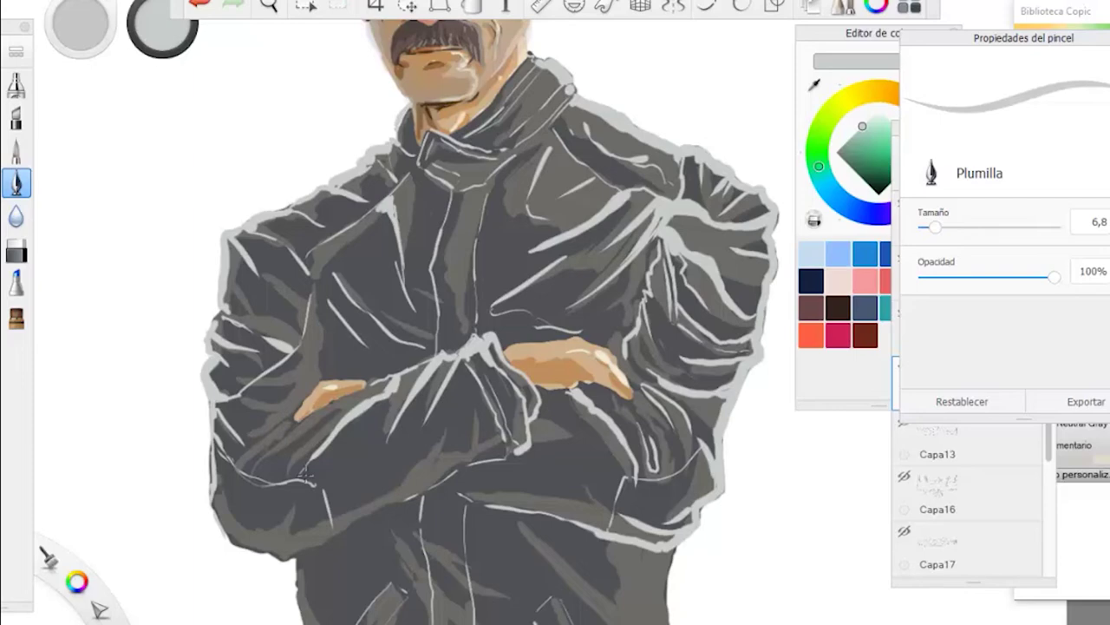
Step: Paint the N2 rim light down the right-hand edge of the jacket's torso and along the waistband hem
{"action": "key", "text": "space"}
{"action": "mouse_move", "coordinate": [414, 349]}
{"action": "left_mouse_down"}
{"action": "mouse_move", "coordinate": [408, 413]}
{"action": "mouse_move", "coordinate": [530, 386]}
{"action": "left_mouse_up"}
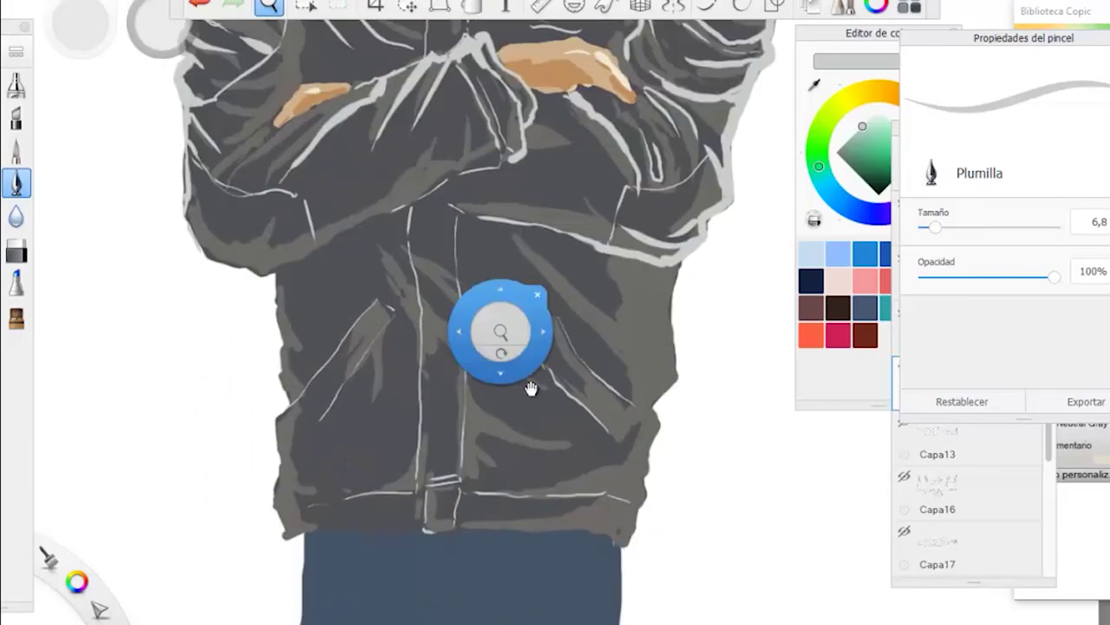
{"action": "mouse_move", "coordinate": [670, 268]}
{"action": "left_mouse_down"}
{"action": "mouse_move", "coordinate": [651, 446]}
{"action": "mouse_move", "coordinate": [647, 431]}
{"action": "left_mouse_up"}
{"action": "mouse_move", "coordinate": [639, 485]}
{"action": "left_mouse_down"}
{"action": "mouse_move", "coordinate": [614, 501]}
{"action": "mouse_move", "coordinate": [615, 543]}
{"action": "mouse_move", "coordinate": [486, 533]}
{"action": "mouse_move", "coordinate": [438, 510]}
{"action": "mouse_move", "coordinate": [459, 525]}
{"action": "left_mouse_up"}
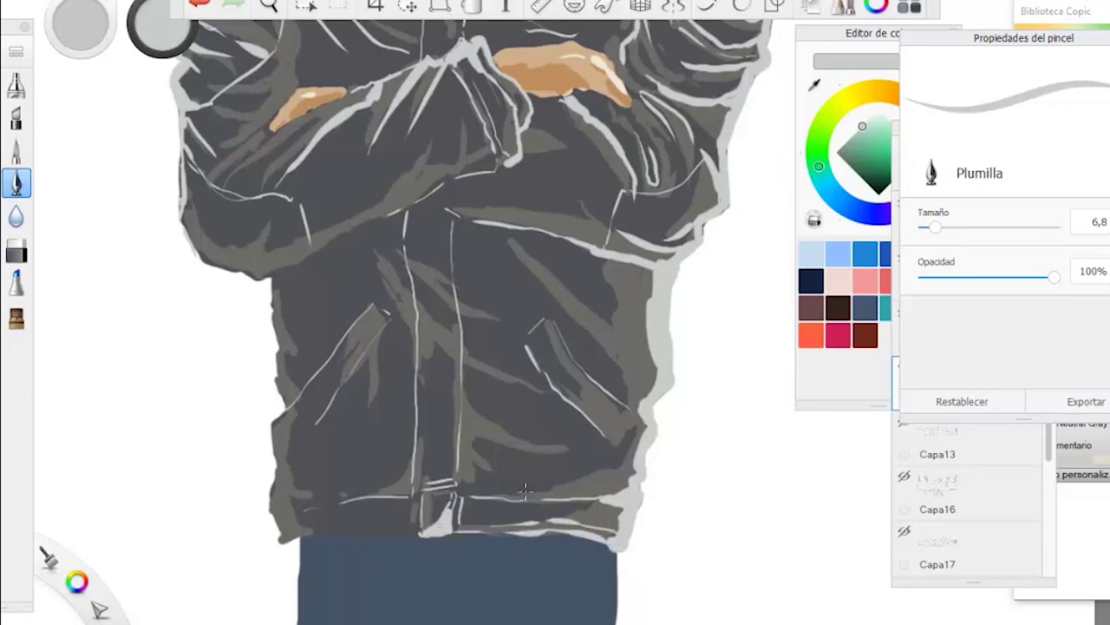
Step: Paint N2 fold highlights across the lower jacket around the right-hand pocket and the placket
{"action": "left_click_drag", "start_coordinate": [639, 421], "coordinate": [624, 456]}
{"action": "mouse_move", "coordinate": [513, 358]}
{"action": "left_mouse_down"}
{"action": "mouse_move", "coordinate": [507, 428]}
{"action": "mouse_move", "coordinate": [529, 477]}
{"action": "left_mouse_up"}
{"action": "left_click_drag", "start_coordinate": [605, 460], "coordinate": [570, 484]}
{"action": "left_click_drag", "start_coordinate": [491, 418], "coordinate": [564, 451]}
{"action": "mouse_move", "coordinate": [552, 254]}
{"action": "left_mouse_down"}
{"action": "mouse_move", "coordinate": [651, 360]}
{"action": "mouse_move", "coordinate": [609, 329]}
{"action": "left_mouse_up"}
{"action": "left_click_drag", "start_coordinate": [392, 254], "coordinate": [510, 383]}
{"action": "left_click_drag", "start_coordinate": [495, 450], "coordinate": [505, 451]}
Step: Highlight the left-hand pocket's folds and paint the N2 rim light along the left-hand edge of the lower jacket
{"action": "mouse_move", "coordinate": [387, 314]}
{"action": "left_mouse_down"}
{"action": "mouse_move", "coordinate": [374, 339]}
{"action": "mouse_move", "coordinate": [388, 314]}
{"action": "left_mouse_up"}
{"action": "mouse_move", "coordinate": [385, 318]}
{"action": "left_mouse_down"}
{"action": "mouse_move", "coordinate": [357, 359]}
{"action": "mouse_move", "coordinate": [377, 382]}
{"action": "mouse_move", "coordinate": [338, 483]}
{"action": "left_mouse_up"}
{"action": "left_click_drag", "start_coordinate": [383, 428], "coordinate": [369, 467]}
{"action": "mouse_move", "coordinate": [282, 413]}
{"action": "left_mouse_down"}
{"action": "mouse_move", "coordinate": [271, 528]}
{"action": "mouse_move", "coordinate": [299, 543]}
{"action": "left_mouse_up"}
{"action": "mouse_move", "coordinate": [276, 378]}
{"action": "left_mouse_down"}
{"action": "mouse_move", "coordinate": [282, 400]}
{"action": "mouse_move", "coordinate": [273, 276]}
{"action": "mouse_move", "coordinate": [392, 201]}
{"action": "mouse_move", "coordinate": [258, 275]}
{"action": "left_mouse_up"}
Step: Paint N2 light along the crossed forearm's underside and around the left-hand elbow, including its small folds
{"action": "mouse_move", "coordinate": [260, 273]}
{"action": "left_mouse_down"}
{"action": "mouse_move", "coordinate": [297, 233]}
{"action": "mouse_move", "coordinate": [447, 179]}
{"action": "mouse_move", "coordinate": [458, 128]}
{"action": "left_mouse_up"}
{"action": "left_click_drag", "start_coordinate": [451, 173], "coordinate": [491, 168]}
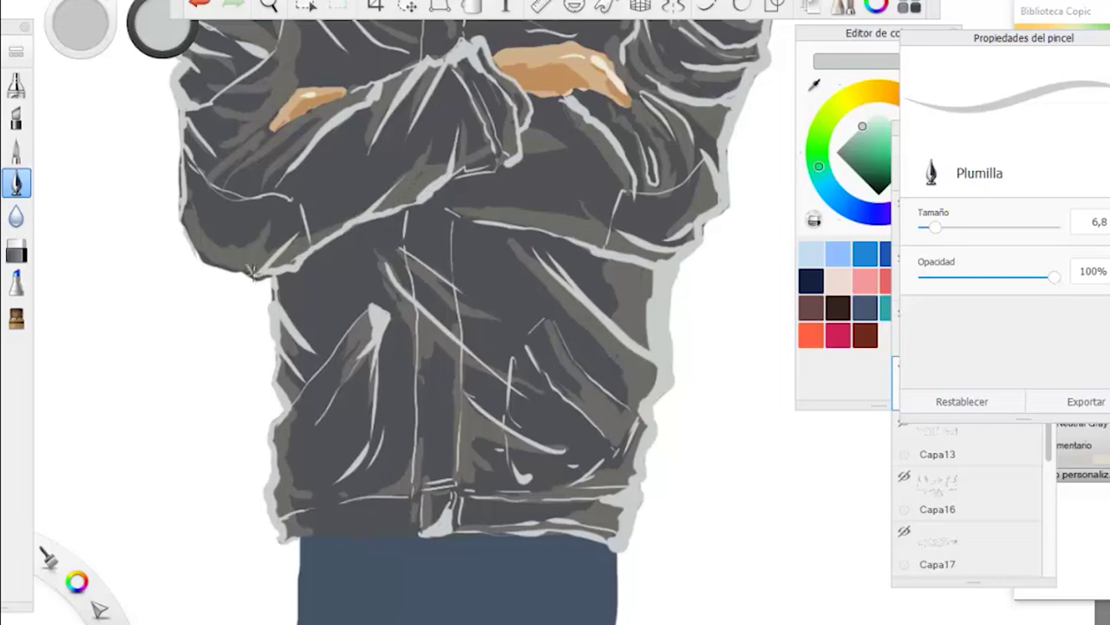
{"action": "mouse_move", "coordinate": [262, 274]}
{"action": "left_mouse_down"}
{"action": "mouse_move", "coordinate": [227, 263]}
{"action": "mouse_move", "coordinate": [182, 217]}
{"action": "left_mouse_up"}
{"action": "left_click_drag", "start_coordinate": [208, 256], "coordinate": [248, 233]}
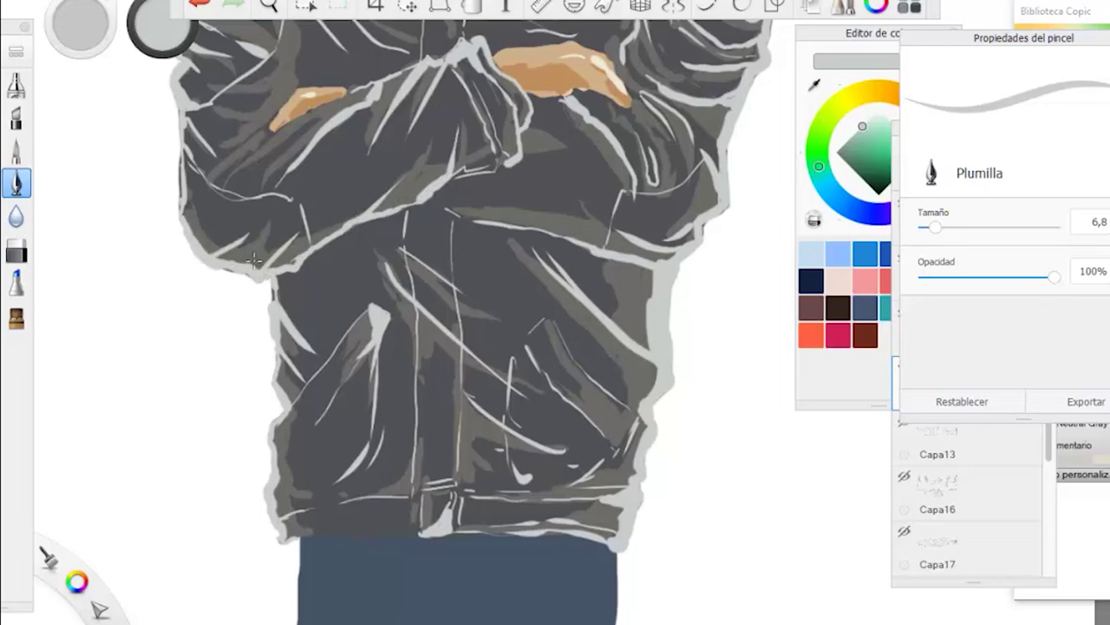
Step: Show the sketch layer Capa12 again and bring the trousers into view
{"action": "key", "text": "space"}
{"action": "mouse_move", "coordinate": [331, 108]}
{"action": "left_mouse_down"}
{"action": "mouse_move", "coordinate": [365, 384]}
{"action": "mouse_move", "coordinate": [427, 407]}
{"action": "mouse_move", "coordinate": [441, 122]}
{"action": "left_mouse_up"}
{"action": "left_click", "coordinate": [916, 441]}
{"action": "left_click", "coordinate": [967, 383]}
{"action": "left_click", "coordinate": [905, 311]}
{"action": "key", "text": "space"}
{"action": "left_click_drag", "start_coordinate": [441, 121], "coordinate": [455, 335]}
Step: Display the blue Copic colours, sample the trousers' blue from the drawing and darken it
{"action": "left_click", "coordinate": [1095, 513]}
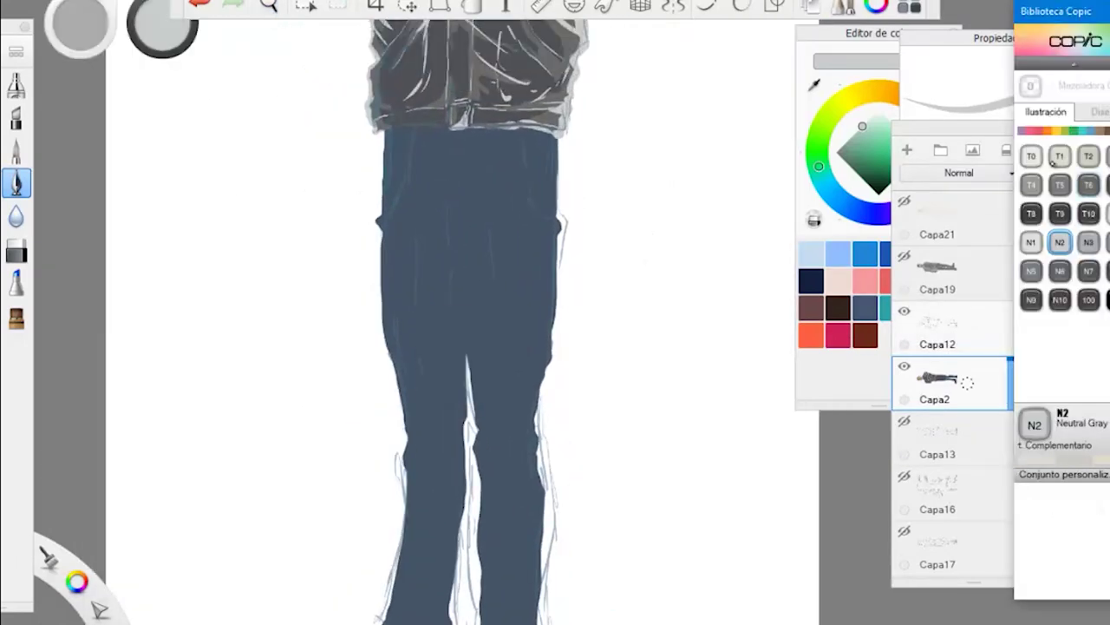
{"action": "left_click", "coordinate": [1090, 131]}
{"action": "left_click", "coordinate": [814, 85]}
{"action": "left_click", "coordinate": [522, 196]}
{"action": "left_click", "coordinate": [872, 175]}
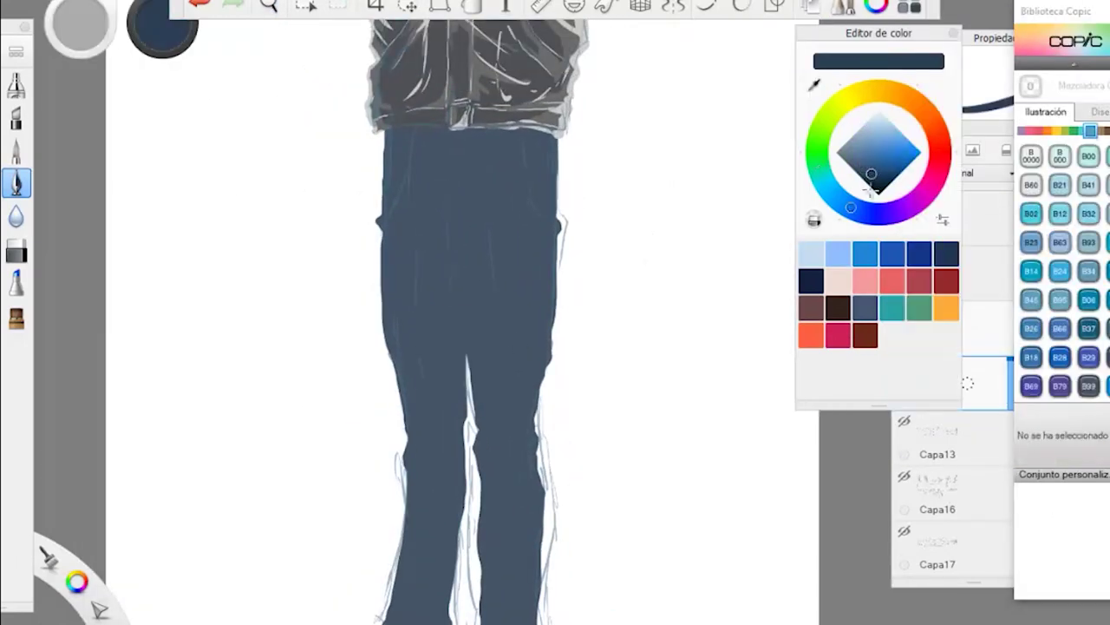
{"action": "left_click", "coordinate": [953, 456]}
{"action": "key", "text": "space"}
{"action": "left_click_drag", "start_coordinate": [426, 198], "coordinate": [475, 212]}
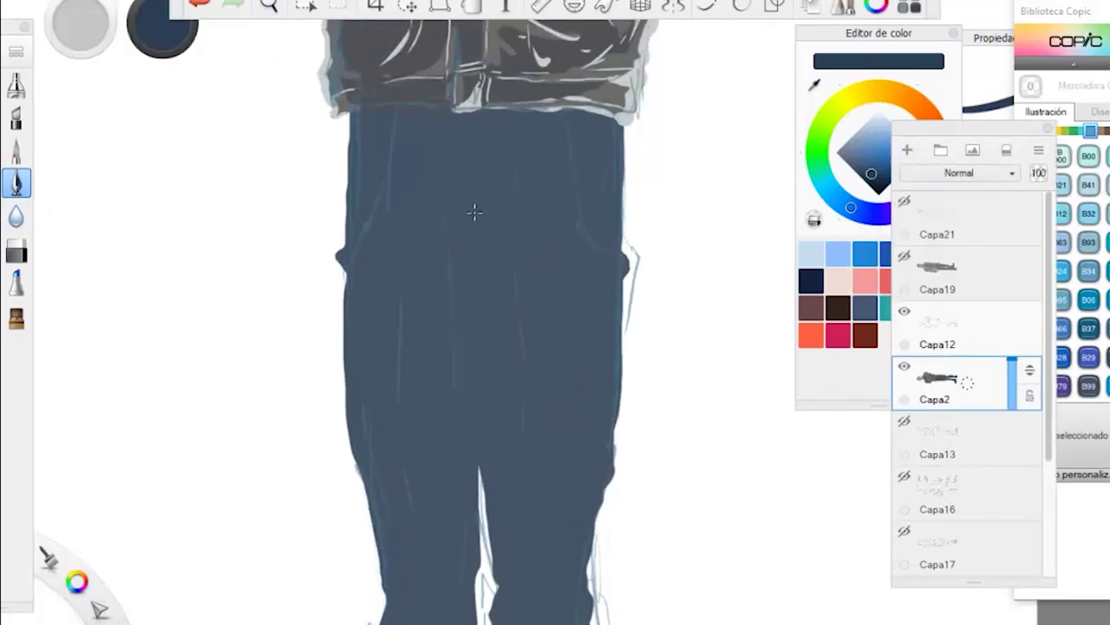
{"action": "mouse_move", "coordinate": [593, 125]}
{"action": "left_mouse_down"}
{"action": "mouse_move", "coordinate": [607, 249]}
{"action": "mouse_move", "coordinate": [594, 119]}
{"action": "left_mouse_up"}
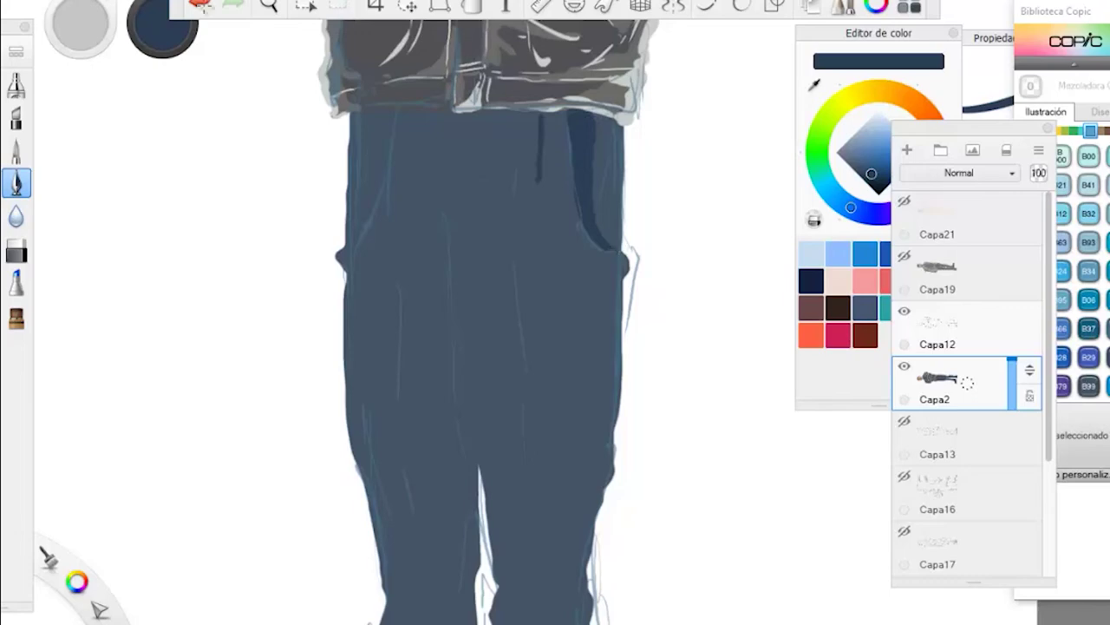
{"action": "left_click", "coordinate": [202, 6]}
{"action": "left_click", "coordinate": [201, 6]}
{"action": "left_click", "coordinate": [202, 6]}
Step: Add a new layer directly above Capa2 for the trousers' shading
{"action": "left_click", "coordinate": [988, 39]}
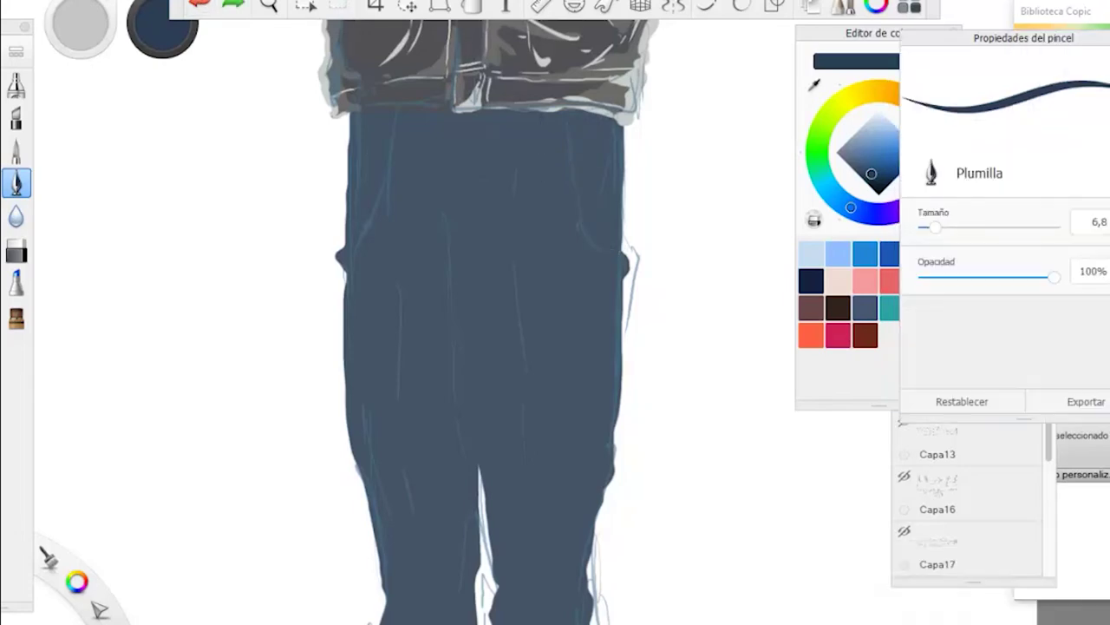
{"action": "left_click", "coordinate": [267, 5]}
{"action": "left_click_drag", "start_coordinate": [319, 128], "coordinate": [357, 347]}
{"action": "left_click_drag", "start_coordinate": [393, 321], "coordinate": [443, 239]}
{"action": "left_click", "coordinate": [942, 432]}
{"action": "left_click", "coordinate": [906, 149]}
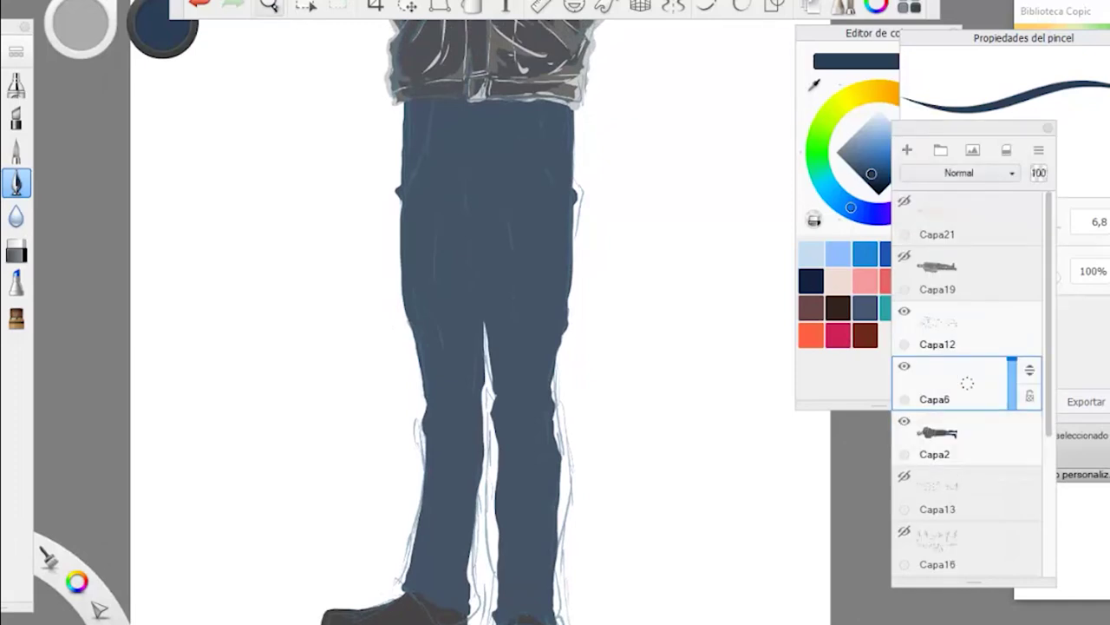
{"action": "scroll", "coordinate": [412, 188], "scroll_direction": "down", "scroll_amount": 2}
{"action": "scroll", "coordinate": [443, 315], "scroll_direction": "up", "scroll_amount": 2}
{"action": "left_click", "coordinate": [873, 148]}
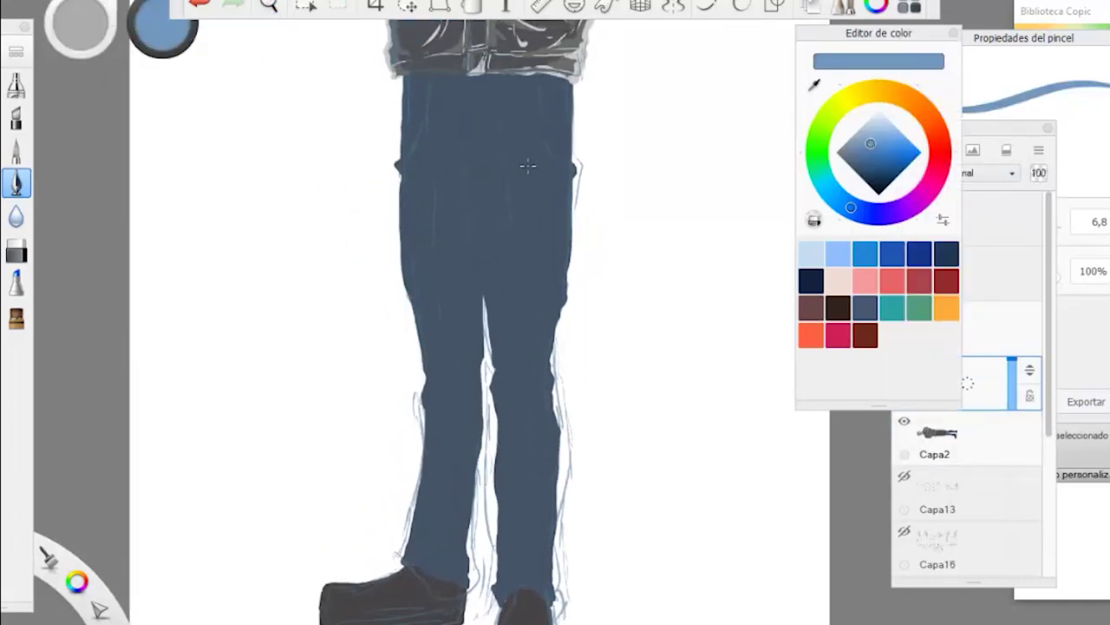
{"action": "left_click_drag", "start_coordinate": [527, 165], "coordinate": [540, 251]}
{"action": "left_click", "coordinate": [201, 6]}
{"action": "left_click", "coordinate": [871, 154]}
{"action": "left_click_drag", "start_coordinate": [507, 203], "coordinate": [518, 269]}
{"action": "left_click", "coordinate": [203, 6]}
Step: Darken the trousers' blue and set the Plumilla brush to size 13.7 and opacity 38%
{"action": "left_click", "coordinate": [863, 160]}
{"action": "left_click_drag", "start_coordinate": [513, 168], "coordinate": [517, 225]}
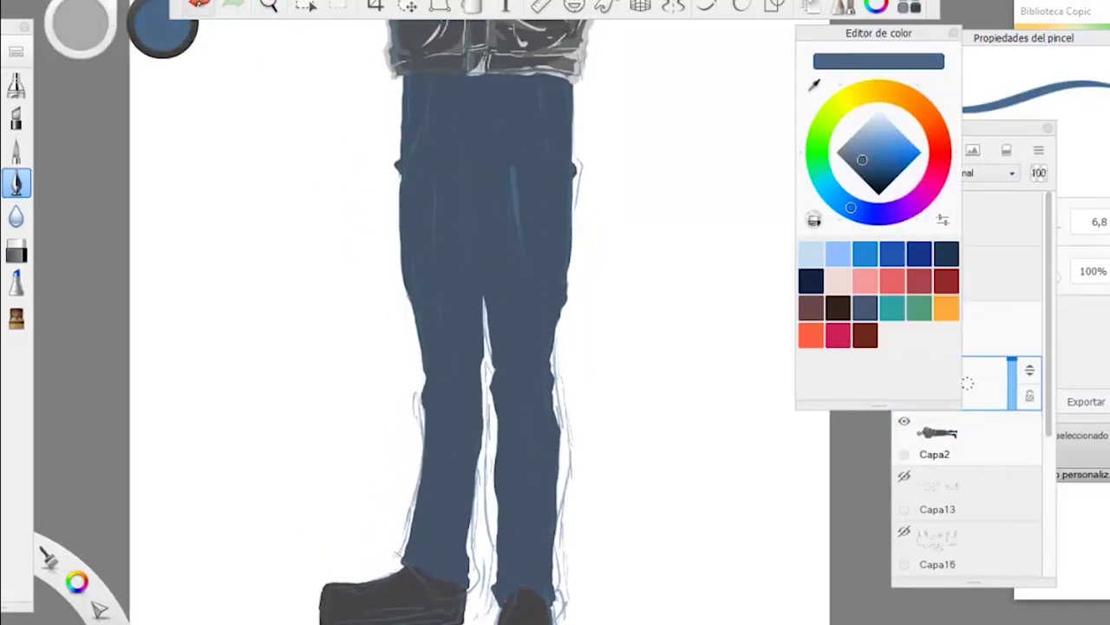
{"action": "left_click", "coordinate": [201, 6]}
{"action": "left_click", "coordinate": [1079, 344]}
{"action": "left_click_drag", "start_coordinate": [1055, 278], "coordinate": [973, 278]}
{"action": "left_click_drag", "start_coordinate": [937, 228], "coordinate": [952, 227]}
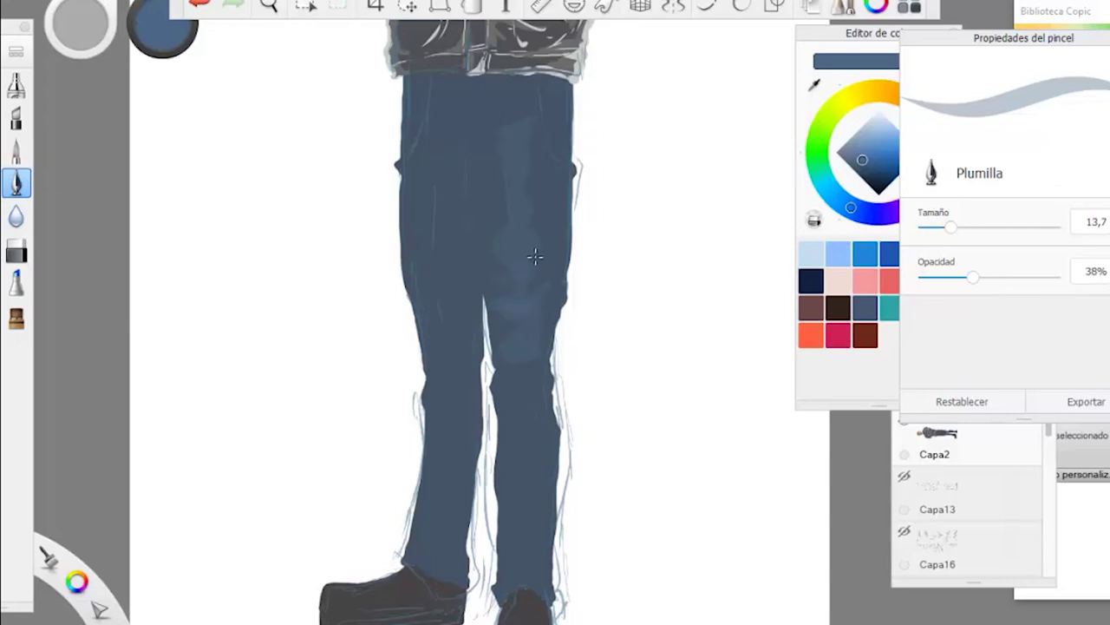
Step: Undo the translucent strokes on the right-hand trouser leg and set the Plumilla's opacity to 100%
{"action": "left_click", "coordinate": [203, 6]}
{"action": "left_click", "coordinate": [203, 6]}
{"action": "left_click", "coordinate": [233, 7]}
{"action": "left_click_drag", "start_coordinate": [973, 277], "coordinate": [1068, 289]}
{"action": "left_click_drag", "start_coordinate": [510, 180], "coordinate": [524, 252]}
{"action": "left_click", "coordinate": [202, 7]}
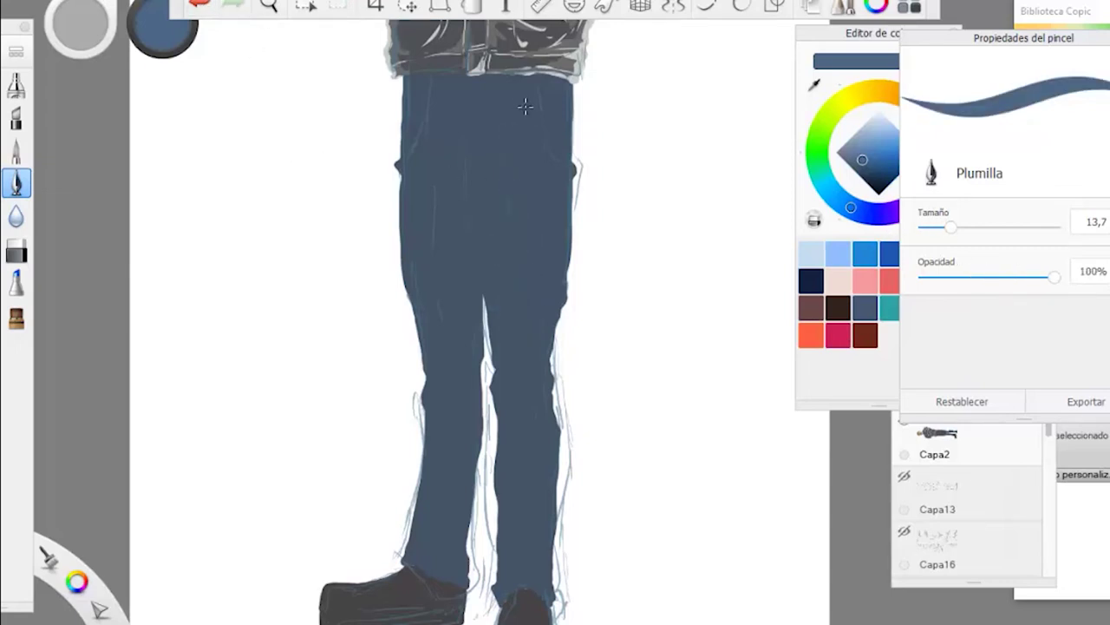
Step: Paint lighter blue folds across the trousers' waist and down both legs, including the right-hand outer edge
{"action": "left_click_drag", "start_coordinate": [444, 110], "coordinate": [528, 95]}
{"action": "mouse_move", "coordinate": [432, 170]}
{"action": "left_mouse_down"}
{"action": "mouse_move", "coordinate": [488, 176]}
{"action": "mouse_move", "coordinate": [528, 144]}
{"action": "mouse_move", "coordinate": [544, 239]}
{"action": "left_mouse_up"}
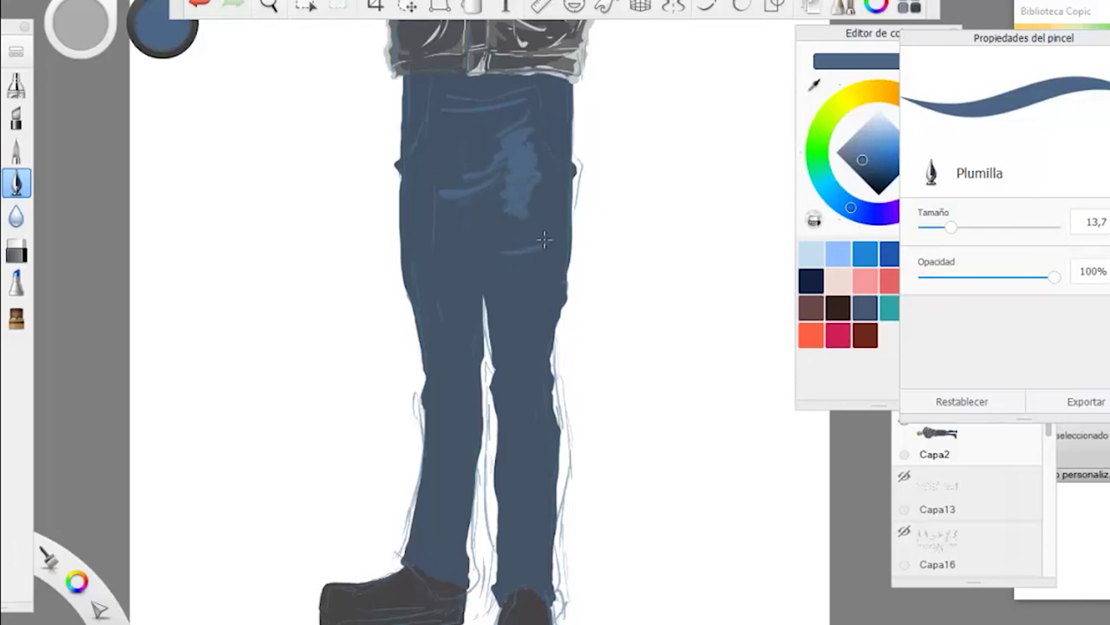
{"action": "mouse_move", "coordinate": [498, 332]}
{"action": "left_mouse_down"}
{"action": "mouse_move", "coordinate": [525, 395]}
{"action": "mouse_move", "coordinate": [527, 451]}
{"action": "mouse_move", "coordinate": [542, 368]}
{"action": "mouse_move", "coordinate": [520, 351]}
{"action": "mouse_move", "coordinate": [522, 313]}
{"action": "mouse_move", "coordinate": [543, 286]}
{"action": "mouse_move", "coordinate": [521, 258]}
{"action": "mouse_move", "coordinate": [533, 219]}
{"action": "mouse_move", "coordinate": [505, 228]}
{"action": "left_mouse_up"}
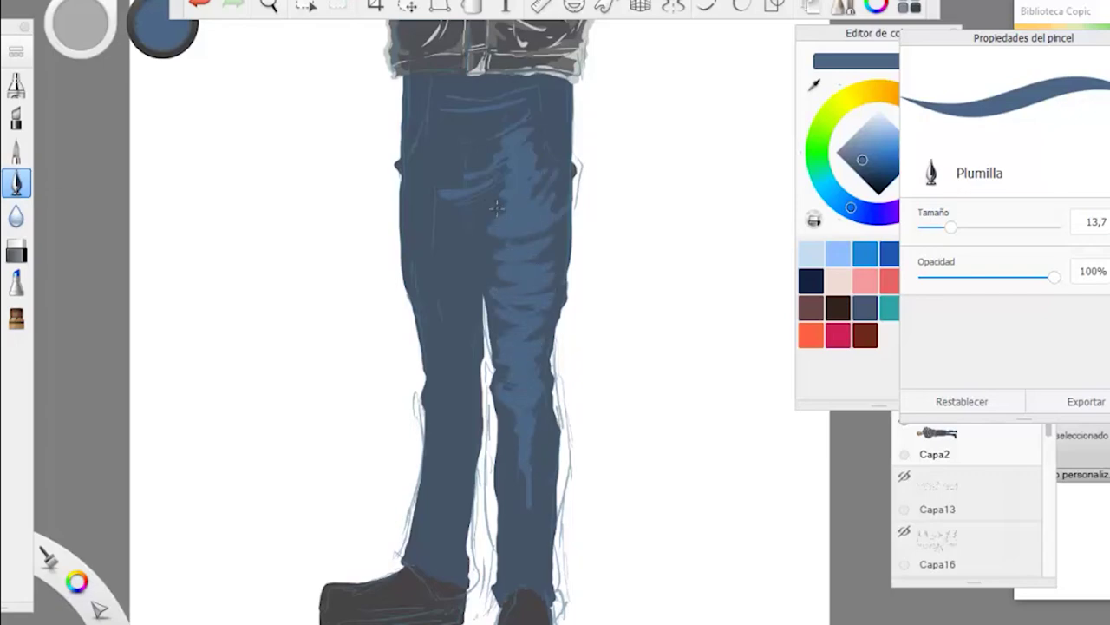
{"action": "left_click_drag", "start_coordinate": [566, 93], "coordinate": [562, 135]}
{"action": "left_click", "coordinate": [200, 6]}
{"action": "mouse_move", "coordinate": [557, 80]}
{"action": "left_mouse_down"}
{"action": "mouse_move", "coordinate": [569, 168]}
{"action": "mouse_move", "coordinate": [549, 340]}
{"action": "mouse_move", "coordinate": [552, 510]}
{"action": "left_mouse_up"}
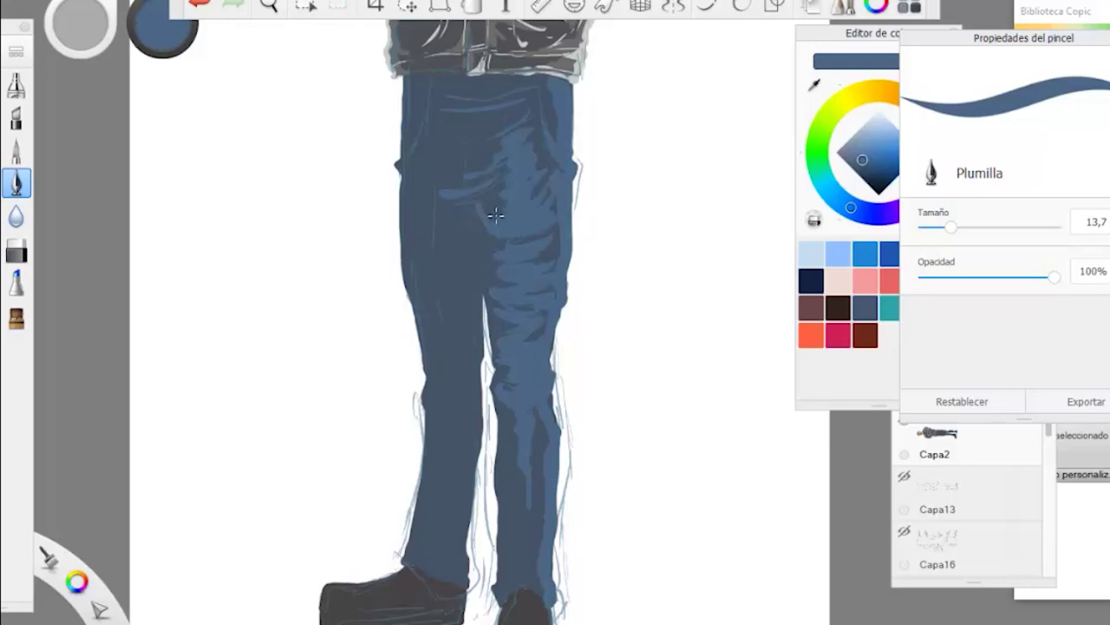
{"action": "mouse_move", "coordinate": [448, 145]}
{"action": "left_mouse_down"}
{"action": "mouse_move", "coordinate": [441, 124]}
{"action": "mouse_move", "coordinate": [429, 170]}
{"action": "mouse_move", "coordinate": [453, 352]}
{"action": "mouse_move", "coordinate": [429, 378]}
{"action": "left_mouse_up"}
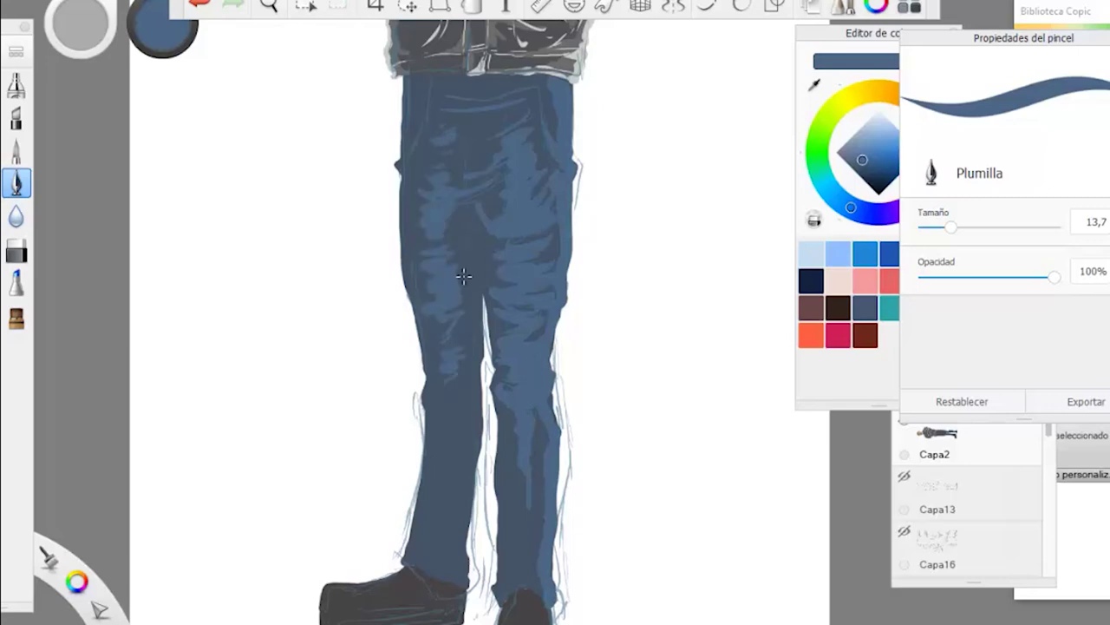
{"action": "left_click_drag", "start_coordinate": [475, 300], "coordinate": [465, 555]}
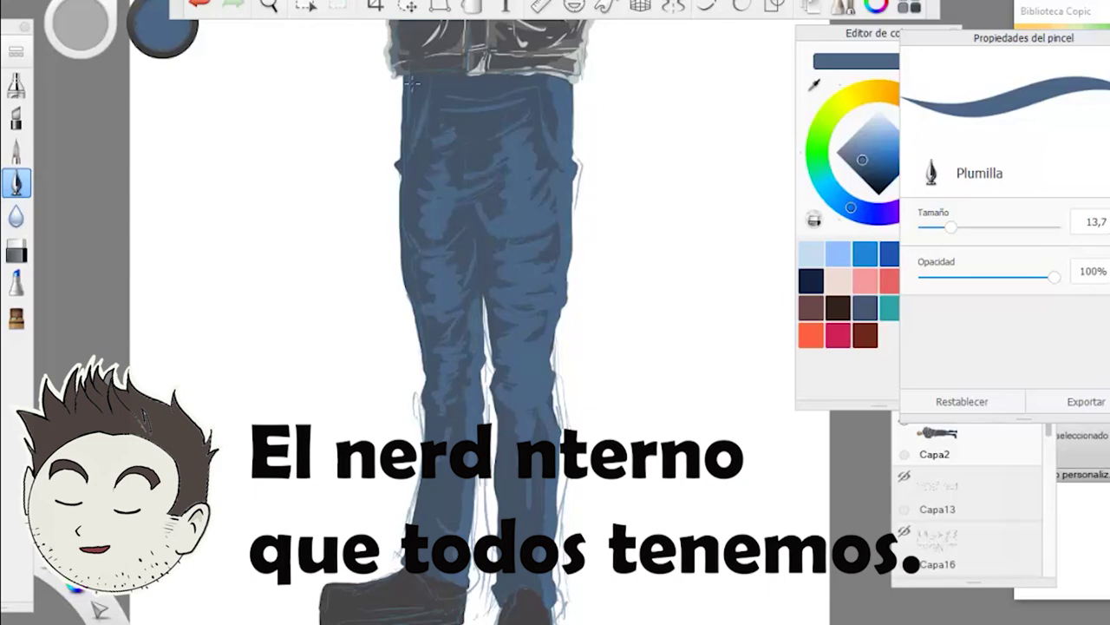
Step: Merge the trouser-fold layer Capa6 down into Capa2
{"action": "key", "text": "space"}
{"action": "left_click_drag", "start_coordinate": [328, 166], "coordinate": [425, 322]}
{"action": "left_click", "coordinate": [942, 455]}
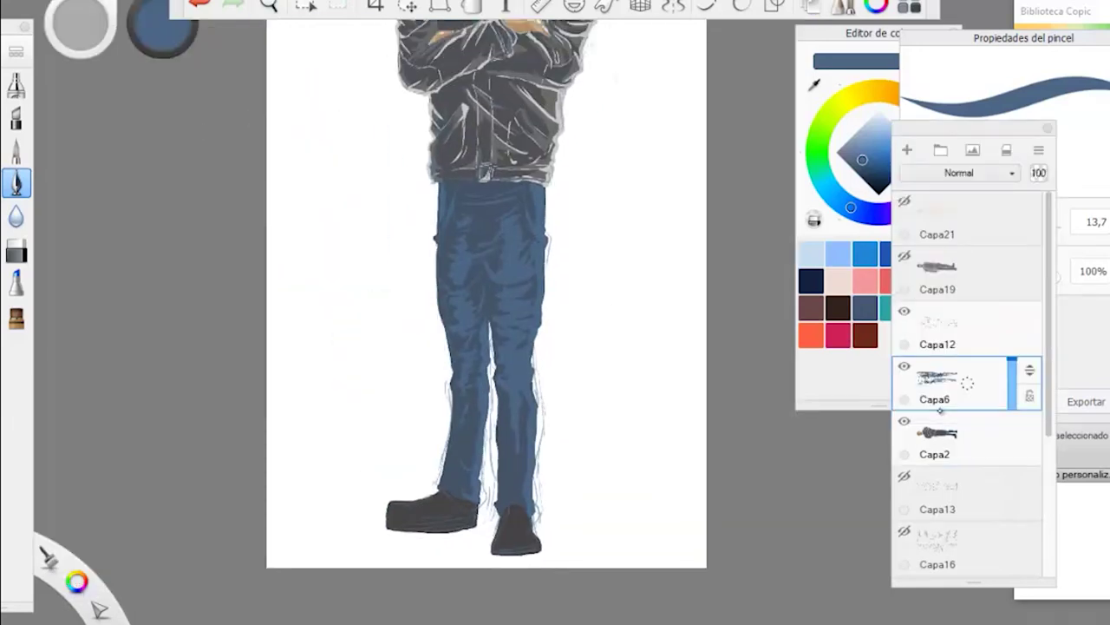
{"action": "left_click_drag", "start_coordinate": [1012, 357], "coordinate": [968, 413]}
Step: Add a new layer directly above Capa2 and set its blend mode to Multiplicar
{"action": "left_click", "coordinate": [907, 150]}
{"action": "left_click", "coordinate": [933, 174]}
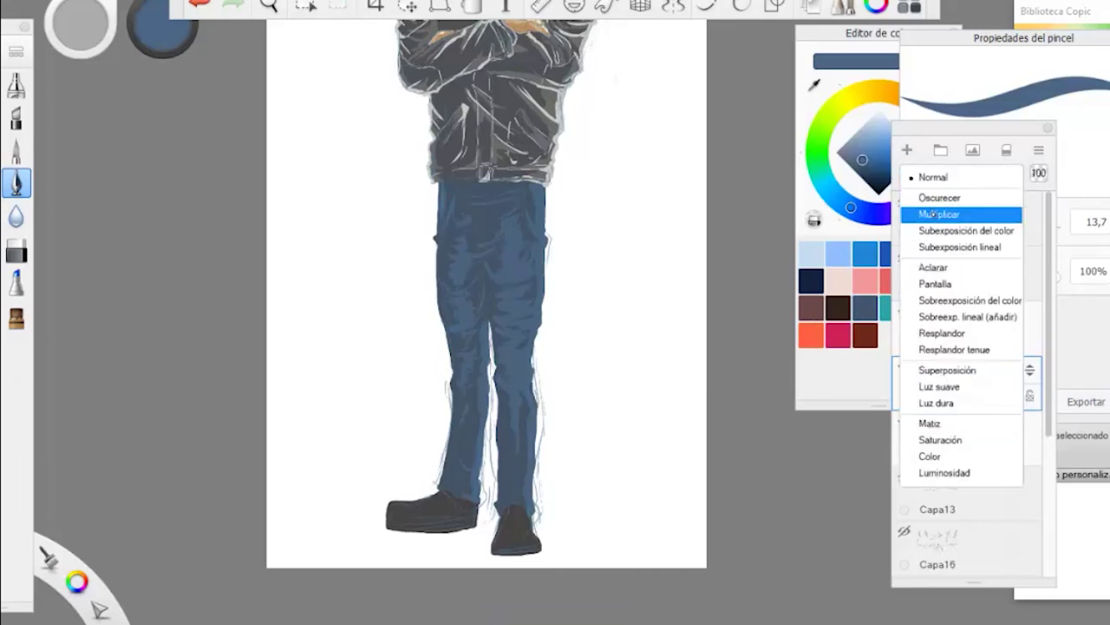
{"action": "left_click", "coordinate": [925, 214]}
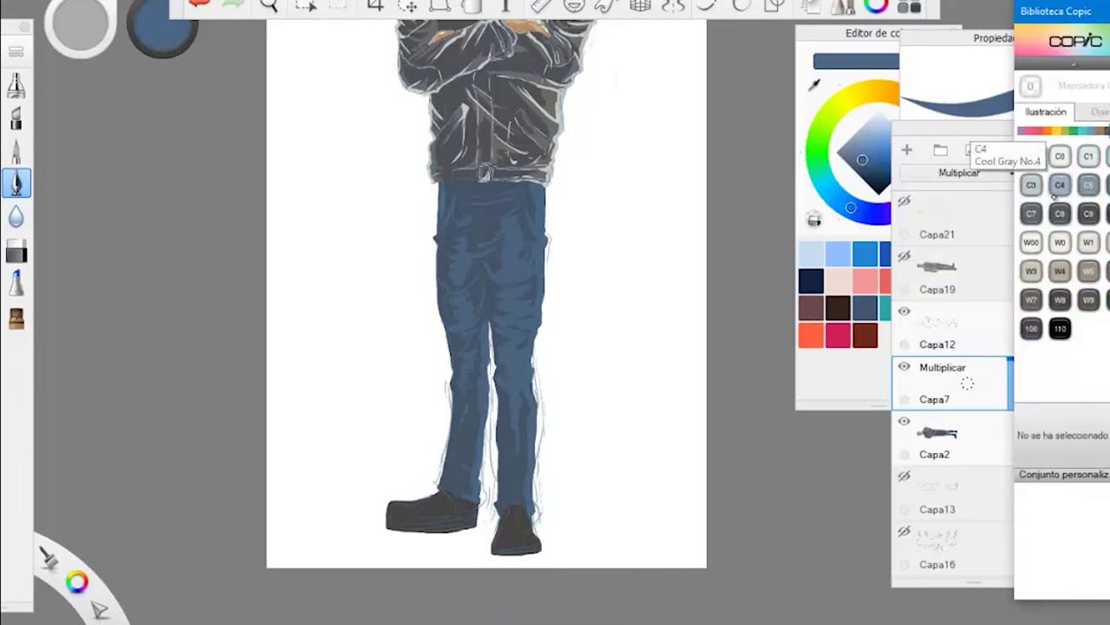
Step: Choose Copic C4 Cool Gray and shade the waist folds below the jacket's hem and both pocket openings
{"action": "left_click", "coordinate": [1058, 187]}
{"action": "left_click_drag", "start_coordinate": [519, 264], "coordinate": [521, 321]}
{"action": "key", "text": "ctrl+z"}
{"action": "key", "text": "space"}
{"action": "mouse_move", "coordinate": [444, 277]}
{"action": "left_mouse_down"}
{"action": "mouse_move", "coordinate": [510, 236]}
{"action": "mouse_move", "coordinate": [510, 270]}
{"action": "left_mouse_up"}
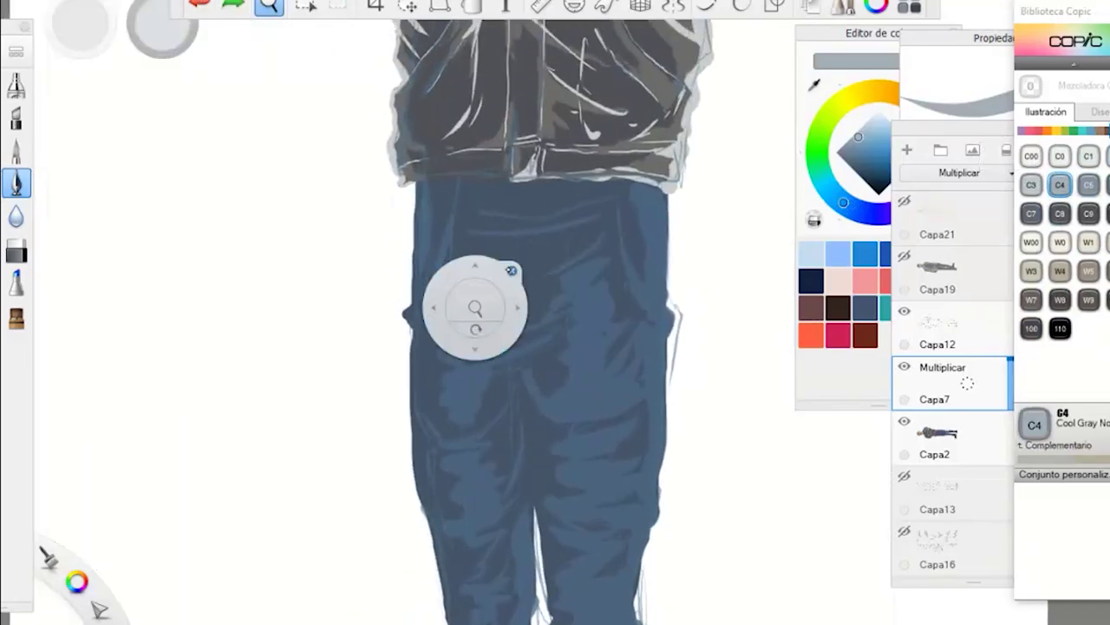
{"action": "left_click", "coordinate": [511, 270]}
{"action": "left_click_drag", "start_coordinate": [525, 213], "coordinate": [587, 200]}
{"action": "left_click_drag", "start_coordinate": [479, 205], "coordinate": [604, 192]}
{"action": "left_click_drag", "start_coordinate": [495, 187], "coordinate": [600, 186]}
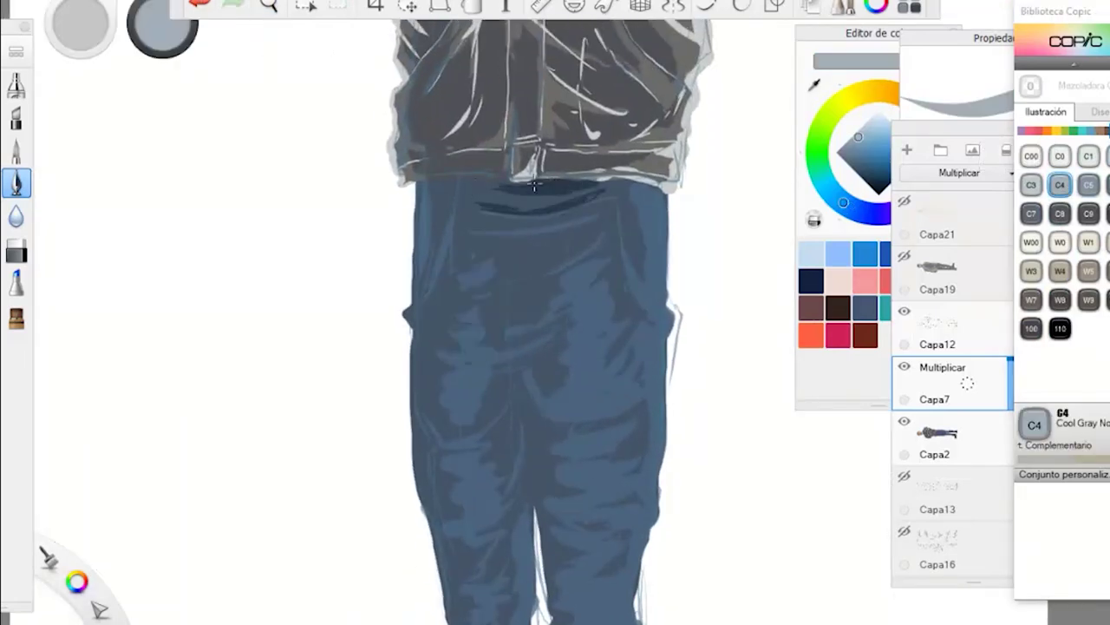
{"action": "mouse_move", "coordinate": [475, 182]}
{"action": "left_mouse_down"}
{"action": "mouse_move", "coordinate": [450, 213]}
{"action": "mouse_move", "coordinate": [605, 227]}
{"action": "left_mouse_up"}
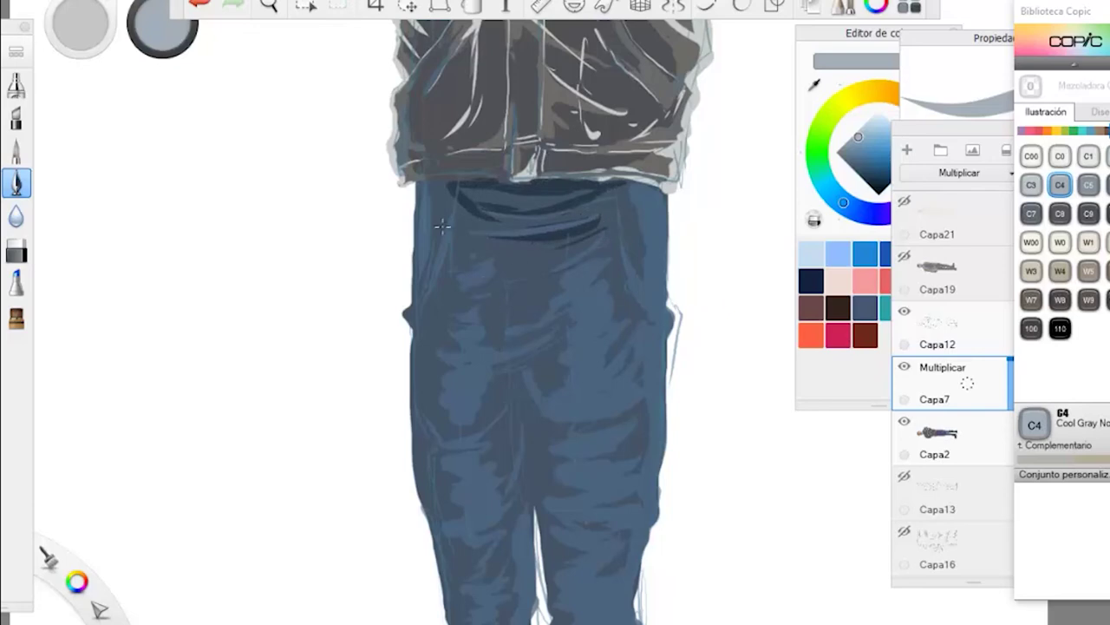
{"action": "mouse_move", "coordinate": [451, 182]}
{"action": "left_mouse_down"}
{"action": "mouse_move", "coordinate": [432, 212]}
{"action": "mouse_move", "coordinate": [437, 236]}
{"action": "mouse_move", "coordinate": [422, 278]}
{"action": "left_mouse_up"}
{"action": "mouse_move", "coordinate": [631, 191]}
{"action": "left_mouse_down"}
{"action": "mouse_move", "coordinate": [619, 224]}
{"action": "mouse_move", "coordinate": [632, 264]}
{"action": "left_mouse_up"}
Step: Paint C4 shadows at the crotch and down the left-hand leg from thigh to ankle
{"action": "left_click_drag", "start_coordinate": [512, 512], "coordinate": [511, 260]}
{"action": "left_click_drag", "start_coordinate": [512, 260], "coordinate": [436, 268]}
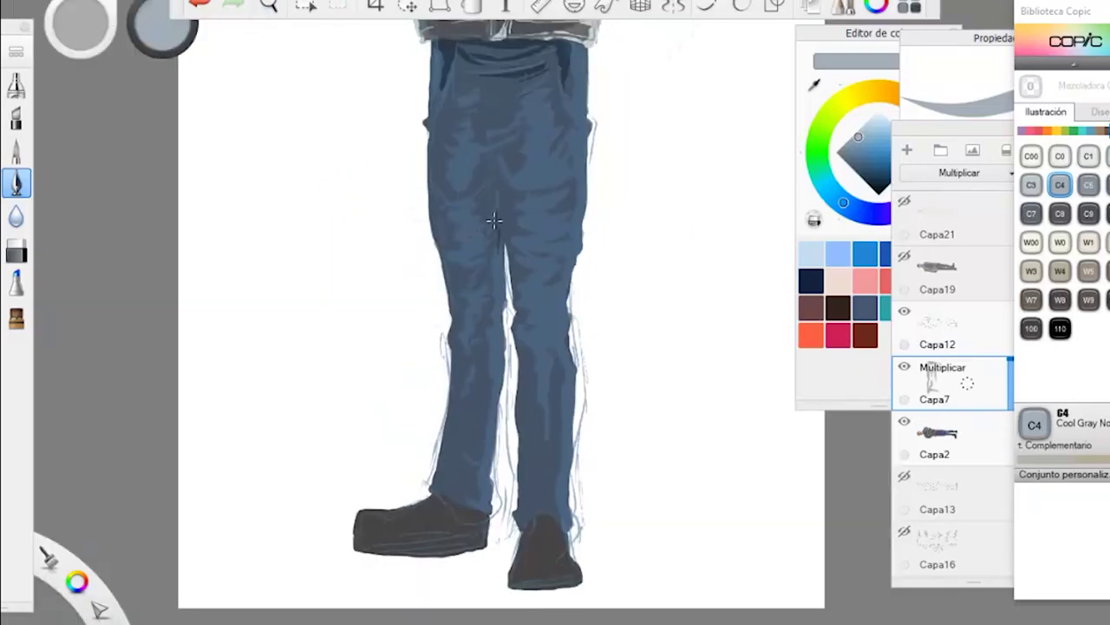
{"action": "left_click_drag", "start_coordinate": [489, 170], "coordinate": [485, 262]}
{"action": "left_click_drag", "start_coordinate": [492, 217], "coordinate": [465, 260]}
{"action": "mouse_move", "coordinate": [433, 165]}
{"action": "left_mouse_down"}
{"action": "mouse_move", "coordinate": [443, 265]}
{"action": "mouse_move", "coordinate": [473, 342]}
{"action": "mouse_move", "coordinate": [455, 468]}
{"action": "left_mouse_up"}
{"action": "mouse_move", "coordinate": [463, 347]}
{"action": "left_mouse_down"}
{"action": "mouse_move", "coordinate": [449, 463]}
{"action": "mouse_move", "coordinate": [473, 399]}
{"action": "mouse_move", "coordinate": [468, 413]}
{"action": "left_mouse_up"}
{"action": "mouse_move", "coordinate": [490, 360]}
{"action": "left_mouse_down"}
{"action": "mouse_move", "coordinate": [473, 465]}
{"action": "mouse_move", "coordinate": [452, 473]}
{"action": "left_mouse_up"}
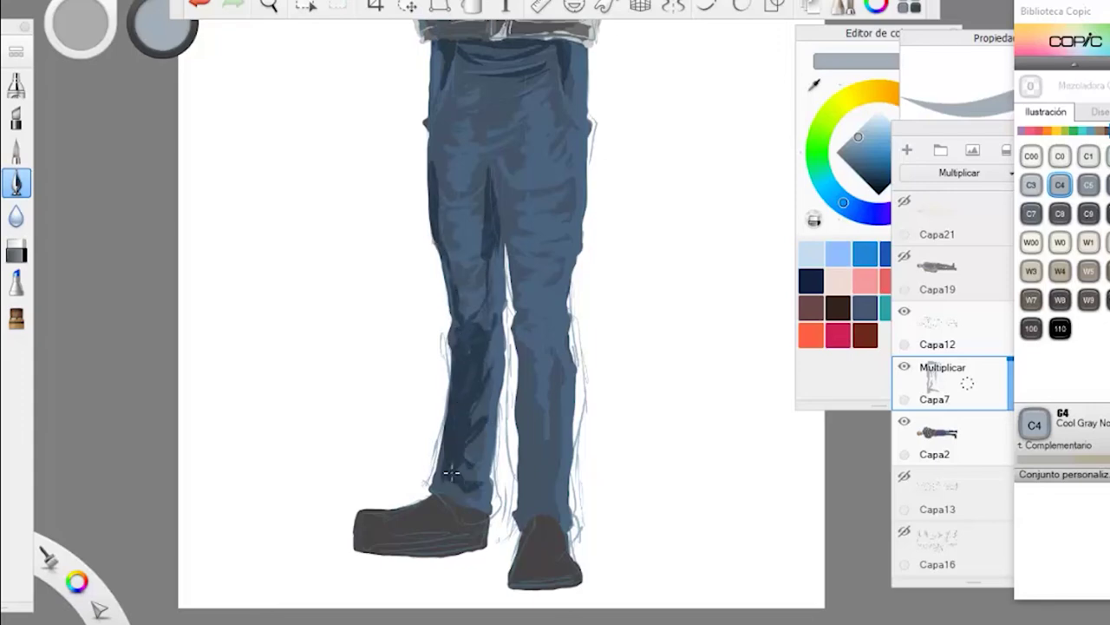
Step: Paint C4 shadow folds down the right-hand leg's shin and knee and across the thighs and hips
{"action": "mouse_move", "coordinate": [551, 338]}
{"action": "left_mouse_down"}
{"action": "mouse_move", "coordinate": [545, 364]}
{"action": "mouse_move", "coordinate": [525, 351]}
{"action": "mouse_move", "coordinate": [529, 417]}
{"action": "mouse_move", "coordinate": [531, 391]}
{"action": "left_mouse_up"}
{"action": "mouse_move", "coordinate": [528, 436]}
{"action": "left_mouse_down"}
{"action": "mouse_move", "coordinate": [542, 473]}
{"action": "mouse_move", "coordinate": [526, 512]}
{"action": "mouse_move", "coordinate": [534, 520]}
{"action": "mouse_move", "coordinate": [531, 492]}
{"action": "left_mouse_up"}
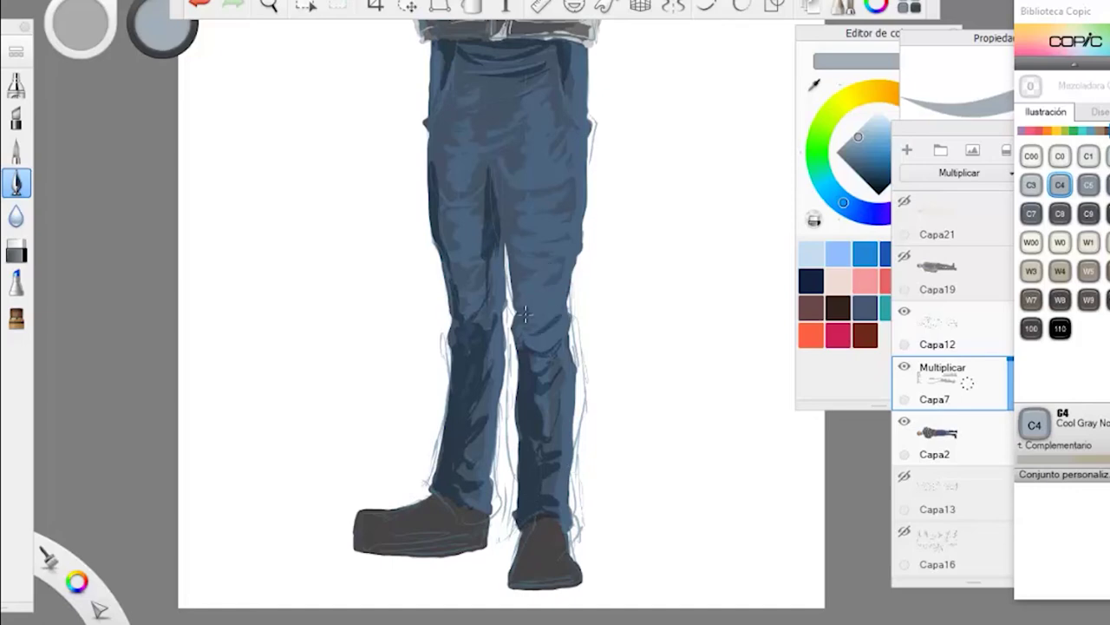
{"action": "mouse_move", "coordinate": [524, 314]}
{"action": "left_mouse_down"}
{"action": "mouse_move", "coordinate": [507, 236]}
{"action": "mouse_move", "coordinate": [525, 295]}
{"action": "mouse_move", "coordinate": [556, 280]}
{"action": "mouse_move", "coordinate": [560, 180]}
{"action": "mouse_move", "coordinate": [503, 217]}
{"action": "mouse_move", "coordinate": [529, 178]}
{"action": "mouse_move", "coordinate": [564, 183]}
{"action": "mouse_move", "coordinate": [574, 154]}
{"action": "mouse_move", "coordinate": [550, 155]}
{"action": "left_mouse_up"}
{"action": "mouse_move", "coordinate": [486, 205]}
{"action": "left_mouse_down"}
{"action": "mouse_move", "coordinate": [473, 223]}
{"action": "mouse_move", "coordinate": [481, 265]}
{"action": "mouse_move", "coordinate": [446, 234]}
{"action": "mouse_move", "coordinate": [437, 174]}
{"action": "mouse_move", "coordinate": [508, 111]}
{"action": "mouse_move", "coordinate": [473, 131]}
{"action": "mouse_move", "coordinate": [555, 127]}
{"action": "left_mouse_up"}
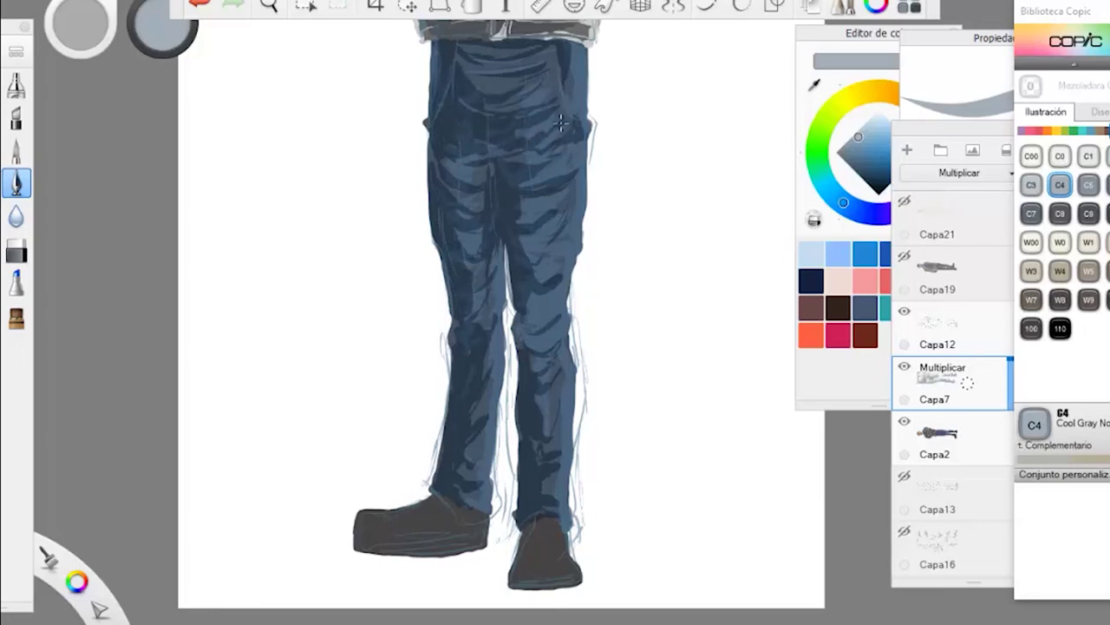
{"action": "left_click_drag", "start_coordinate": [581, 87], "coordinate": [580, 104]}
Step: Merge the Multiplicar shading layer Capa7 down into Capa2
{"action": "left_click", "coordinate": [270, 7]}
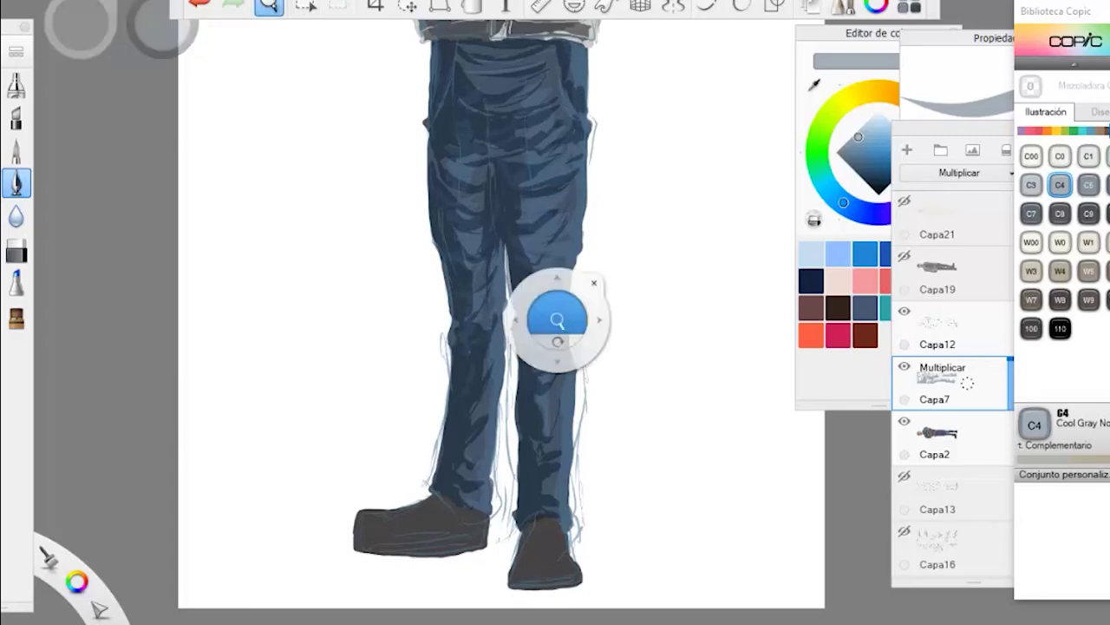
{"action": "left_click_drag", "start_coordinate": [558, 320], "coordinate": [442, 164]}
{"action": "left_click", "coordinate": [478, 128]}
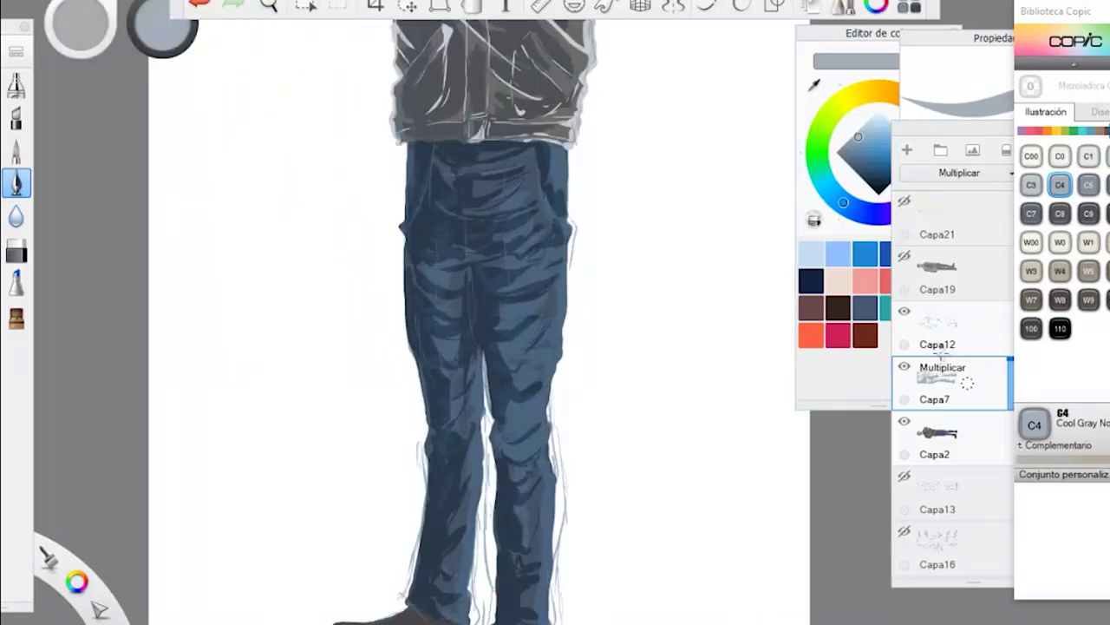
{"action": "mouse_move", "coordinate": [1012, 397]}
{"action": "key", "text": "space"}
{"action": "left_click_drag", "start_coordinate": [412, 260], "coordinate": [335, 290]}
{"action": "left_click_drag", "start_coordinate": [405, 270], "coordinate": [412, 345]}
{"action": "key", "text": "ctrl+e"}
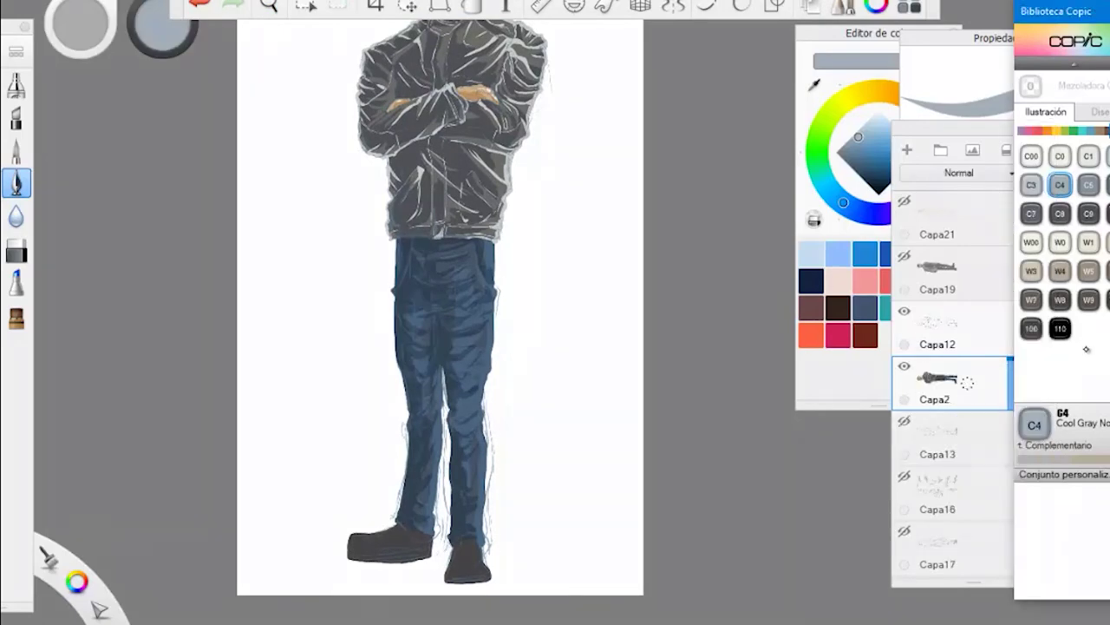
Step: Choose Copic E57 Light Walnut for the stitching and hide the sketch layer Capa12
{"action": "left_click", "coordinate": [1107, 130]}
{"action": "left_click", "coordinate": [1090, 213]}
{"action": "left_click_drag", "start_coordinate": [428, 243], "coordinate": [431, 265]}
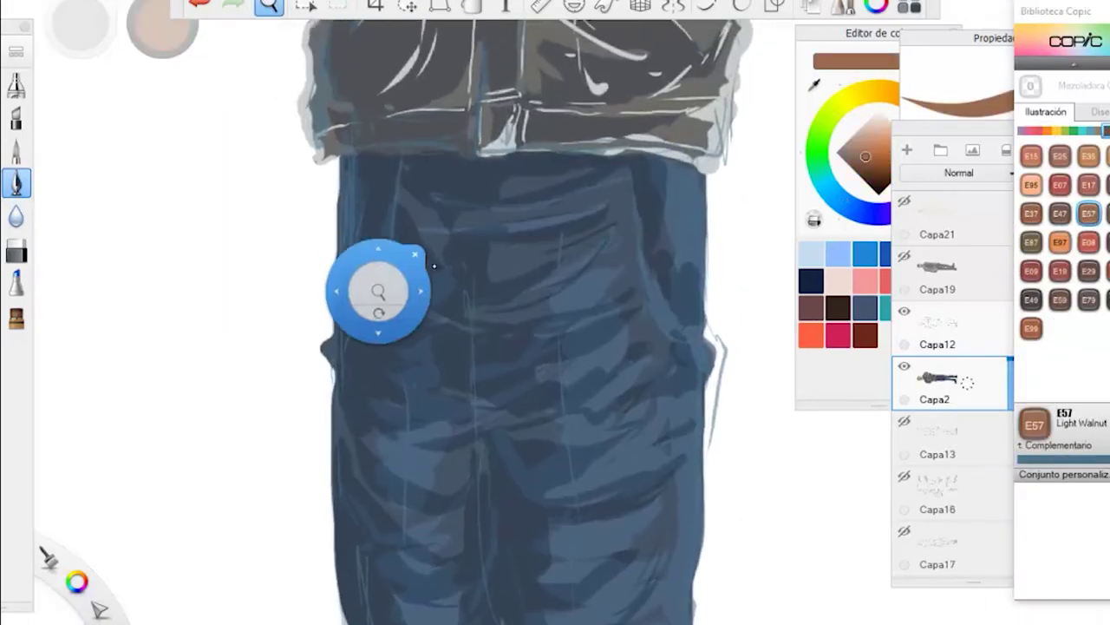
{"action": "left_click", "coordinate": [904, 312]}
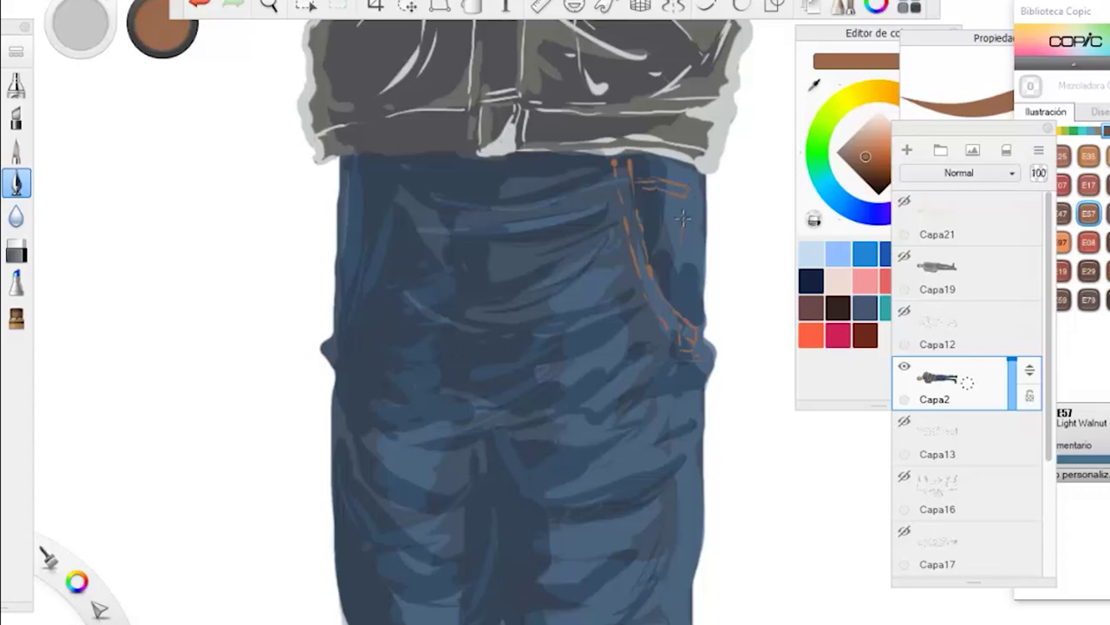
Step: Paint thin E57 stitching lines along both pocket edges and around the trousers' fly
{"action": "left_click_drag", "start_coordinate": [459, 178], "coordinate": [460, 291]}
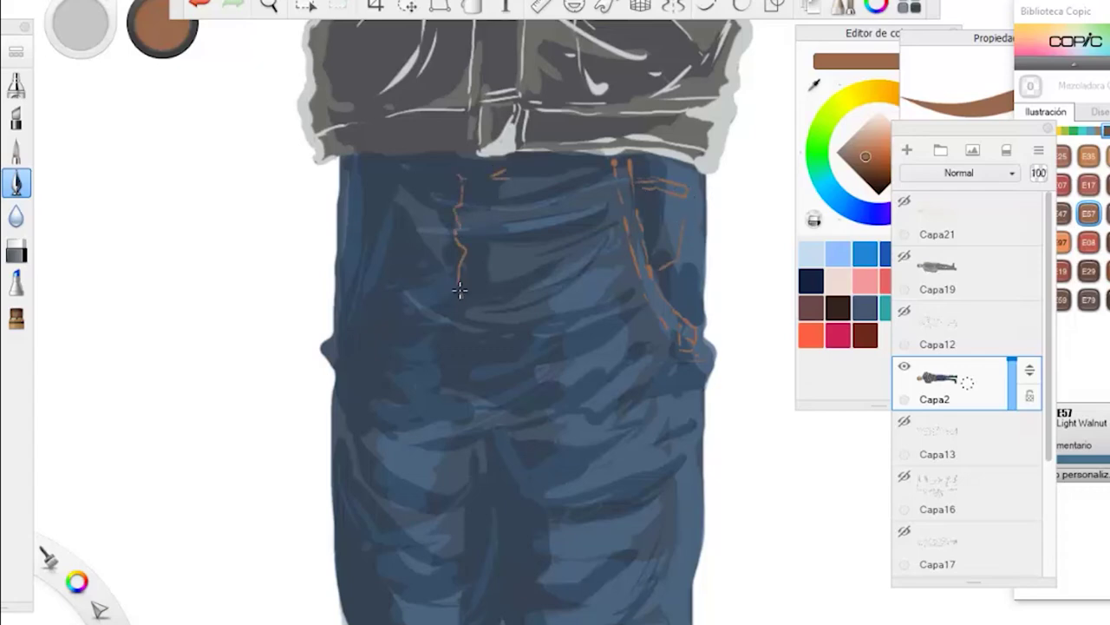
{"action": "mouse_move", "coordinate": [496, 206]}
{"action": "left_mouse_down"}
{"action": "mouse_move", "coordinate": [501, 349]}
{"action": "mouse_move", "coordinate": [507, 170]}
{"action": "left_mouse_up"}
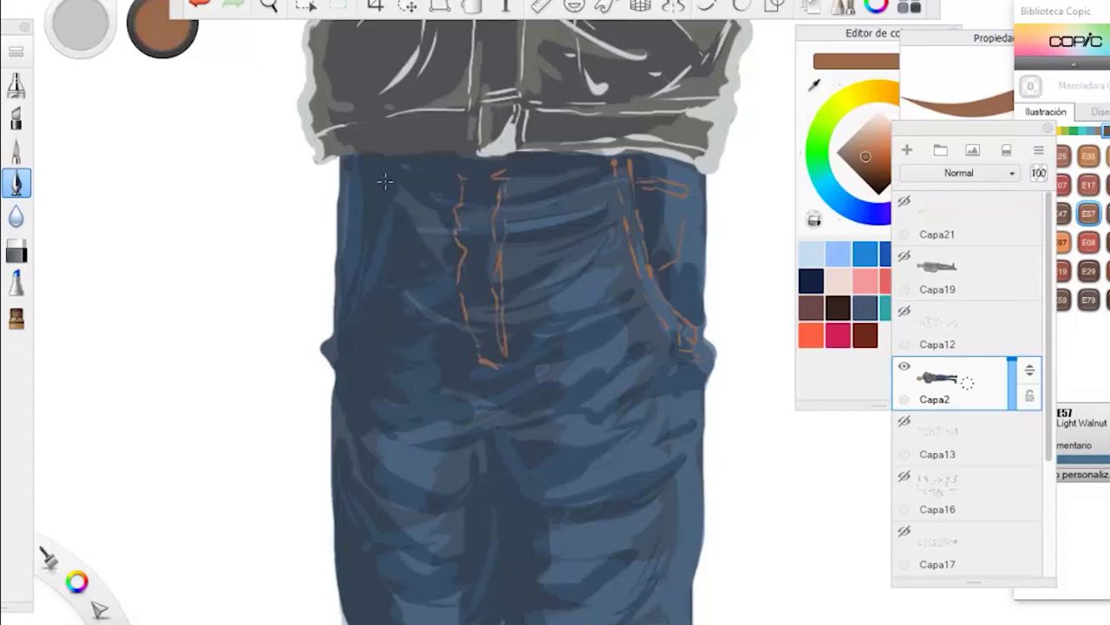
{"action": "left_click_drag", "start_coordinate": [370, 162], "coordinate": [343, 338]}
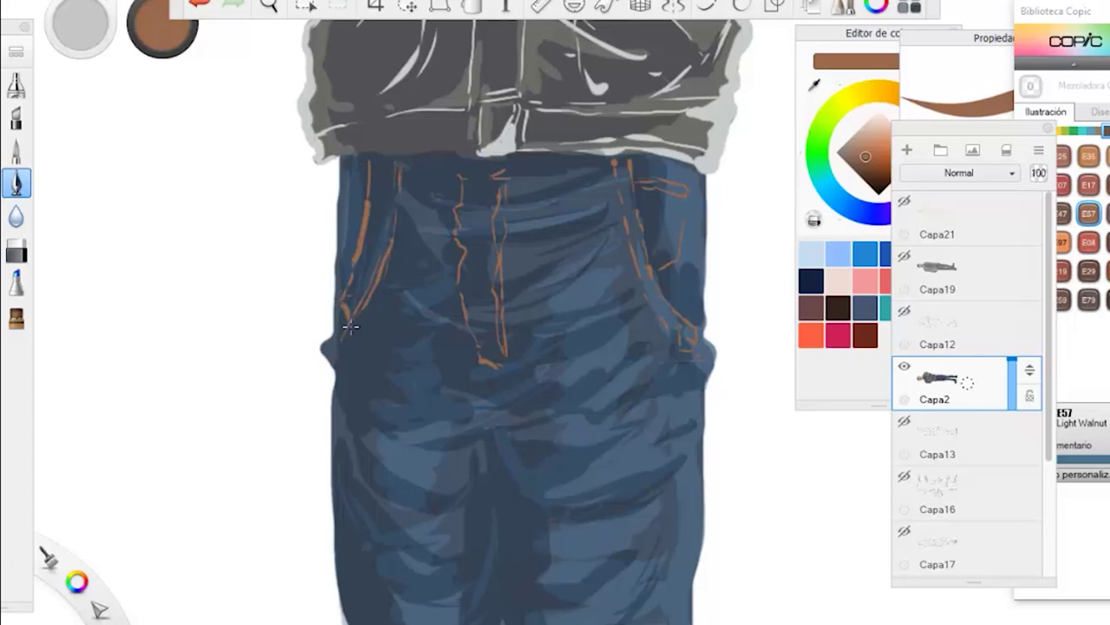
Step: Paint E57 seam stitching down the left-hand leg's inner side and the right-hand leg's outer side
{"action": "key", "text": "space"}
{"action": "left_click_drag", "start_coordinate": [339, 180], "coordinate": [465, 276]}
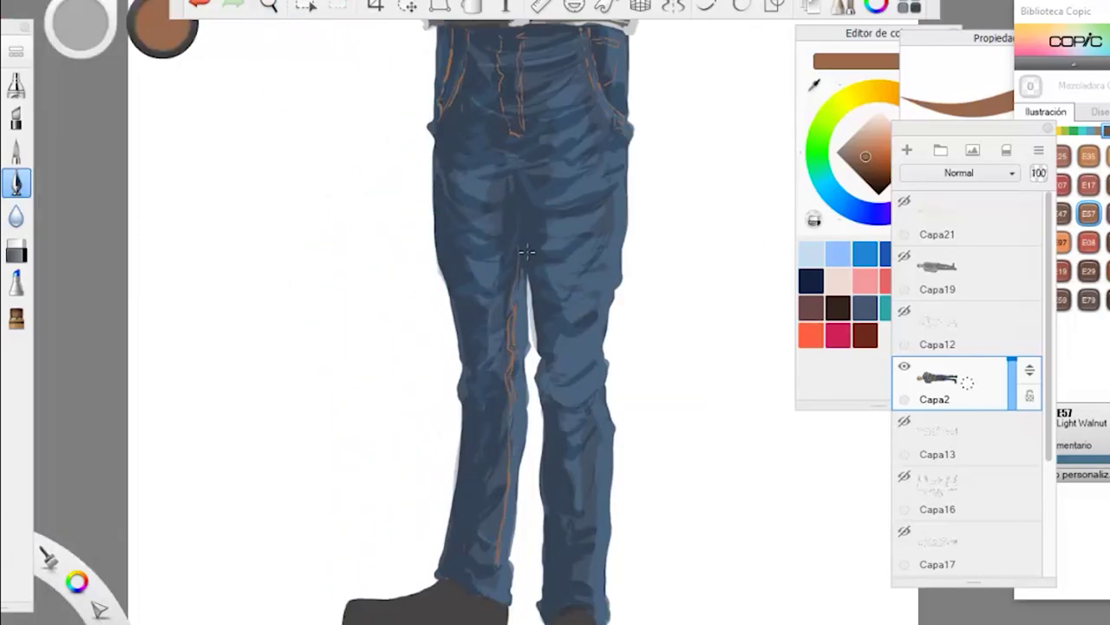
{"action": "left_click_drag", "start_coordinate": [617, 189], "coordinate": [595, 350]}
Step: Sample the darker grey at the top of the right-hand shoe from the drawing
{"action": "key", "text": "space"}
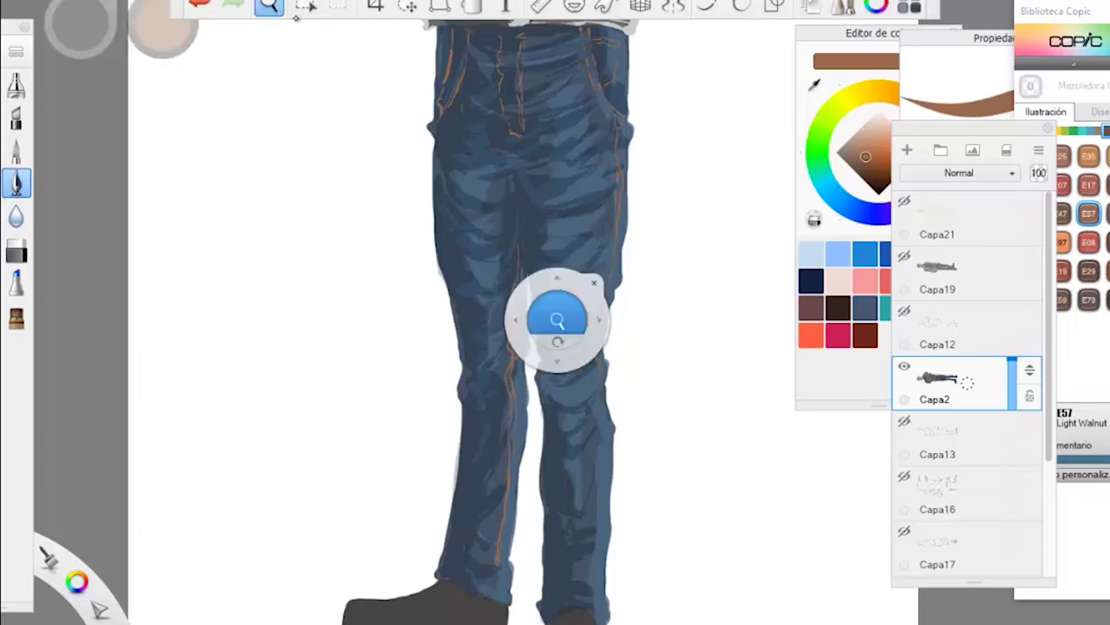
{"action": "left_click_drag", "start_coordinate": [556, 319], "coordinate": [553, 203]}
{"action": "key", "text": "space"}
{"action": "left_click_drag", "start_coordinate": [346, 138], "coordinate": [371, 225]}
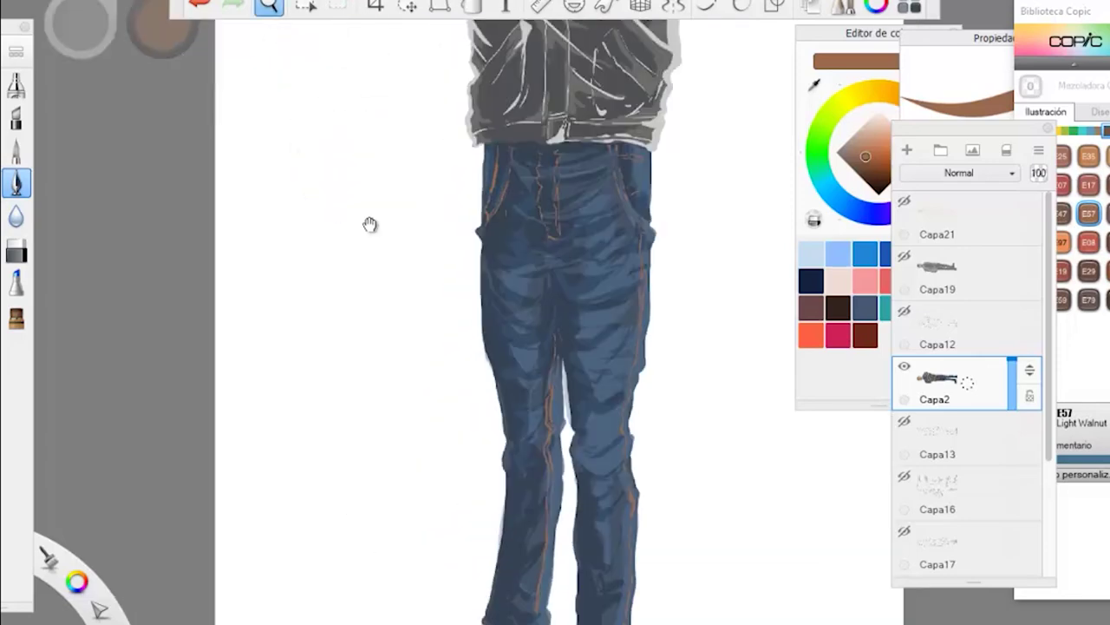
{"action": "left_click_drag", "start_coordinate": [439, 299], "coordinate": [330, 34]}
{"action": "key", "text": "space"}
{"action": "left_click_drag", "start_coordinate": [378, 94], "coordinate": [465, 96]}
{"action": "key", "text": "space"}
{"action": "left_click_drag", "start_coordinate": [497, 340], "coordinate": [488, 266]}
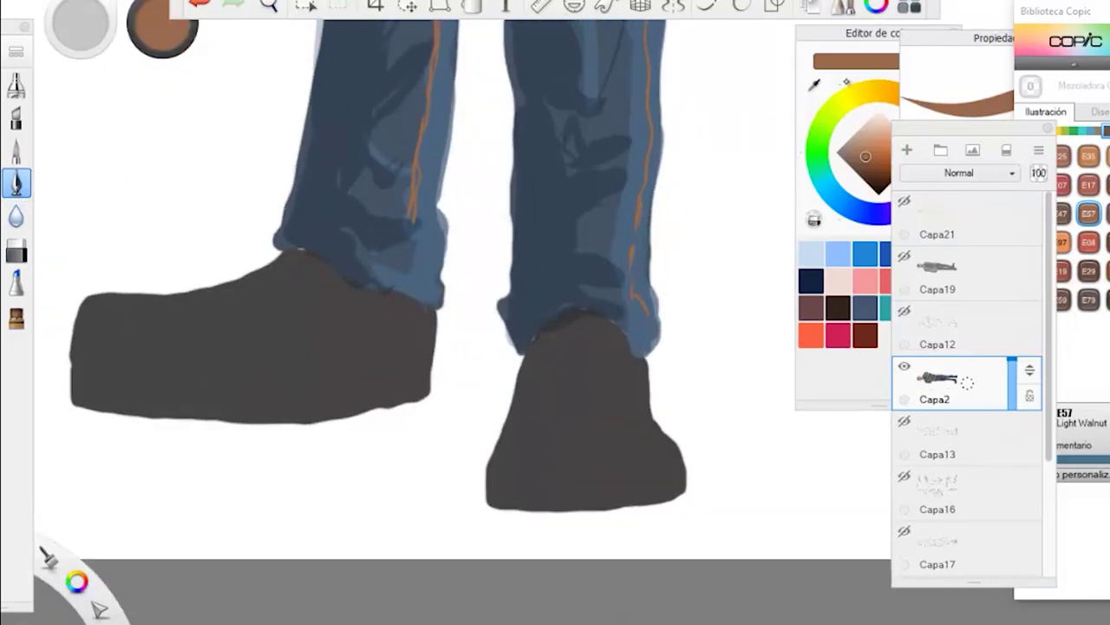
{"action": "left_click", "coordinate": [814, 84]}
{"action": "left_click", "coordinate": [573, 322]}
Step: Shade the right-hand shoe with the sampled dark grey, covering its top, inner side and toe
{"action": "mouse_move", "coordinate": [573, 322]}
{"action": "left_mouse_down"}
{"action": "mouse_move", "coordinate": [575, 417]}
{"action": "mouse_move", "coordinate": [602, 327]}
{"action": "mouse_move", "coordinate": [631, 351]}
{"action": "left_mouse_up"}
{"action": "mouse_move", "coordinate": [544, 382]}
{"action": "left_mouse_down"}
{"action": "mouse_move", "coordinate": [649, 476]}
{"action": "mouse_move", "coordinate": [675, 487]}
{"action": "mouse_move", "coordinate": [514, 472]}
{"action": "mouse_move", "coordinate": [571, 497]}
{"action": "mouse_move", "coordinate": [519, 454]}
{"action": "mouse_move", "coordinate": [497, 478]}
{"action": "mouse_move", "coordinate": [493, 507]}
{"action": "left_mouse_up"}
{"action": "left_click_drag", "start_coordinate": [533, 345], "coordinate": [501, 456]}
Step: Shade the left-hand shoe with the same dark grey, leaving lighter patches at the toe and heel
{"action": "left_click_drag", "start_coordinate": [343, 306], "coordinate": [325, 356]}
{"action": "left_click_drag", "start_coordinate": [399, 365], "coordinate": [321, 368]}
{"action": "left_click_drag", "start_coordinate": [317, 287], "coordinate": [260, 373]}
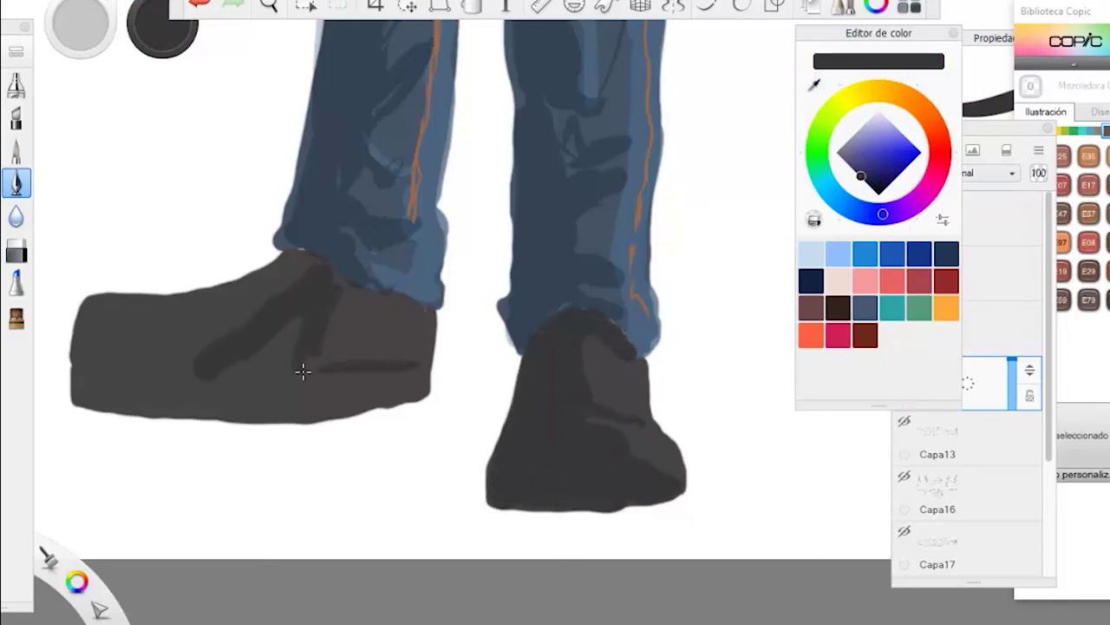
{"action": "left_click_drag", "start_coordinate": [299, 330], "coordinate": [200, 408]}
{"action": "mouse_move", "coordinate": [352, 390]}
{"action": "left_mouse_down"}
{"action": "mouse_move", "coordinate": [191, 416]}
{"action": "mouse_move", "coordinate": [299, 268]}
{"action": "mouse_move", "coordinate": [382, 300]}
{"action": "mouse_move", "coordinate": [340, 314]}
{"action": "mouse_move", "coordinate": [332, 351]}
{"action": "left_mouse_up"}
{"action": "mouse_move", "coordinate": [290, 285]}
{"action": "left_mouse_down"}
{"action": "mouse_move", "coordinate": [157, 319]}
{"action": "mouse_move", "coordinate": [106, 310]}
{"action": "mouse_move", "coordinate": [104, 395]}
{"action": "left_mouse_up"}
{"action": "left_click_drag", "start_coordinate": [189, 413], "coordinate": [139, 416]}
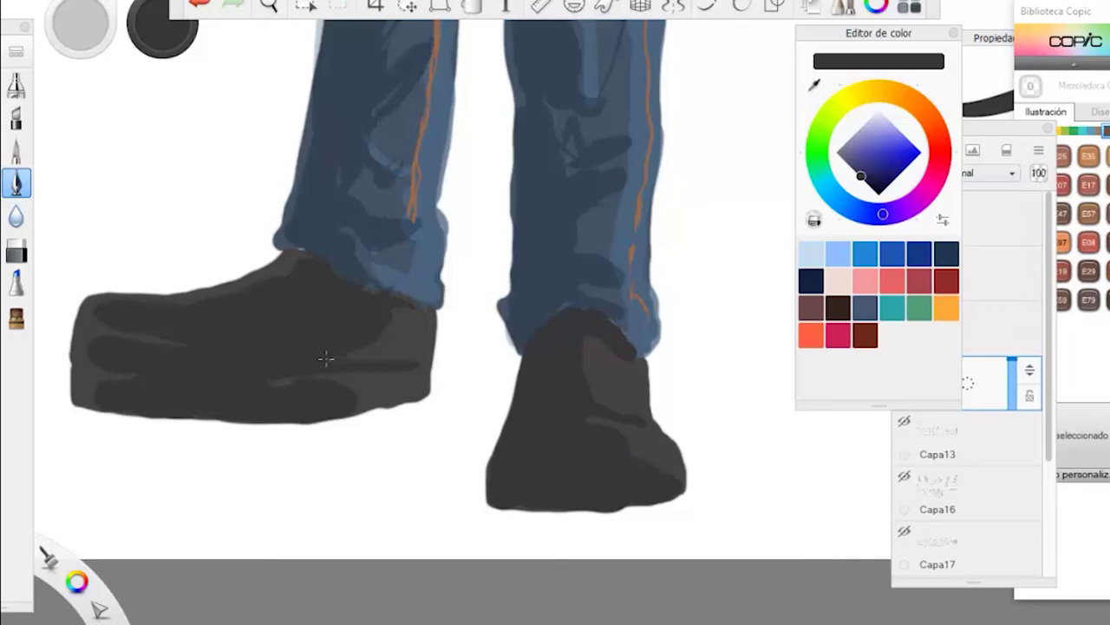
Step: Highlight the right-hand shoe's outer edge, toe and sole line with C5 cool gray
{"action": "left_click_drag", "start_coordinate": [372, 377], "coordinate": [499, 427]}
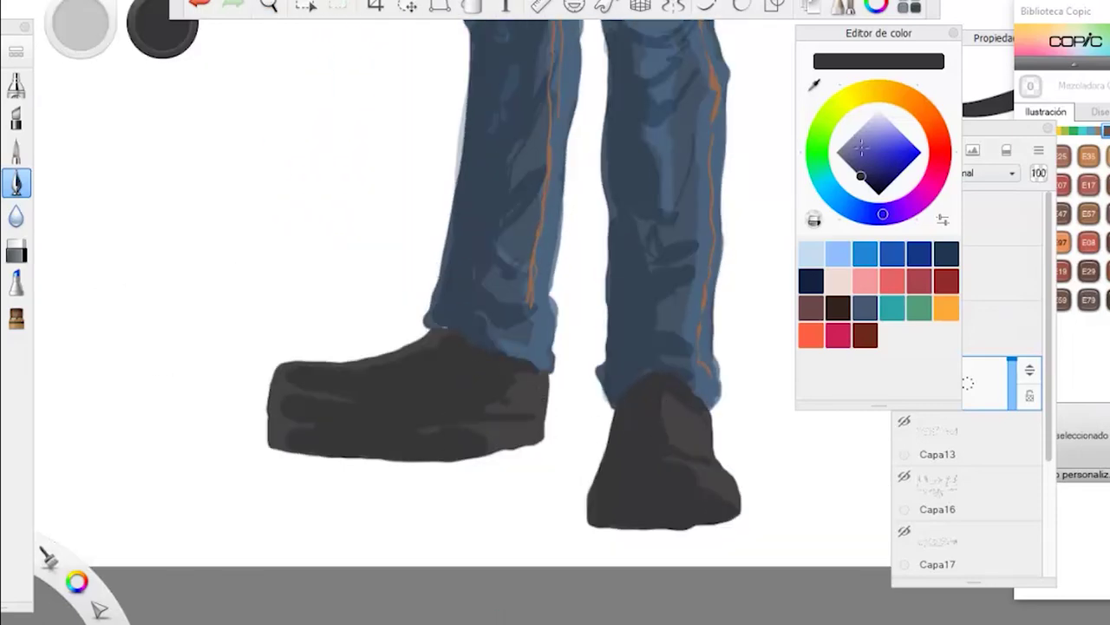
{"action": "left_click", "coordinate": [1109, 131]}
{"action": "left_click", "coordinate": [1088, 185]}
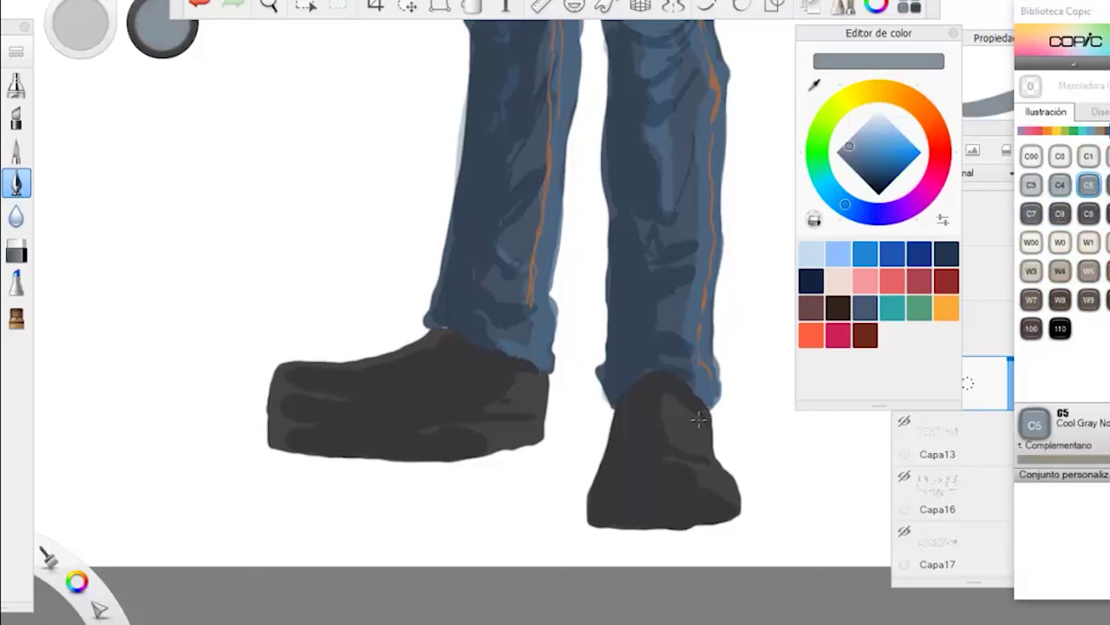
{"action": "left_click_drag", "start_coordinate": [696, 404], "coordinate": [710, 448]}
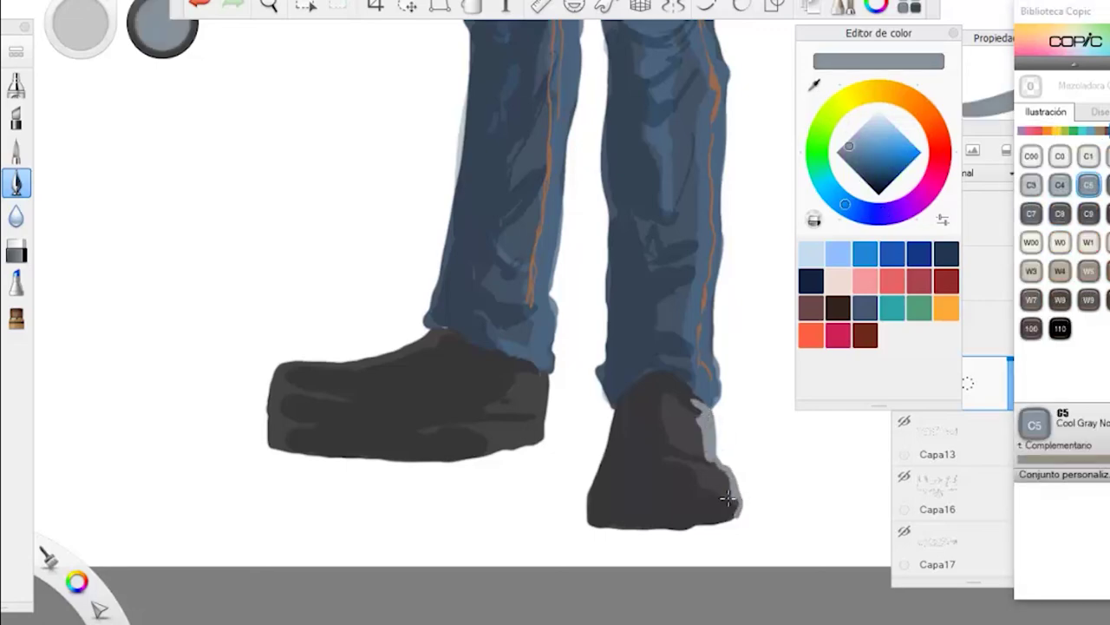
{"action": "mouse_move", "coordinate": [727, 497]}
{"action": "left_mouse_down"}
{"action": "mouse_move", "coordinate": [650, 508]}
{"action": "mouse_move", "coordinate": [699, 519]}
{"action": "left_mouse_up"}
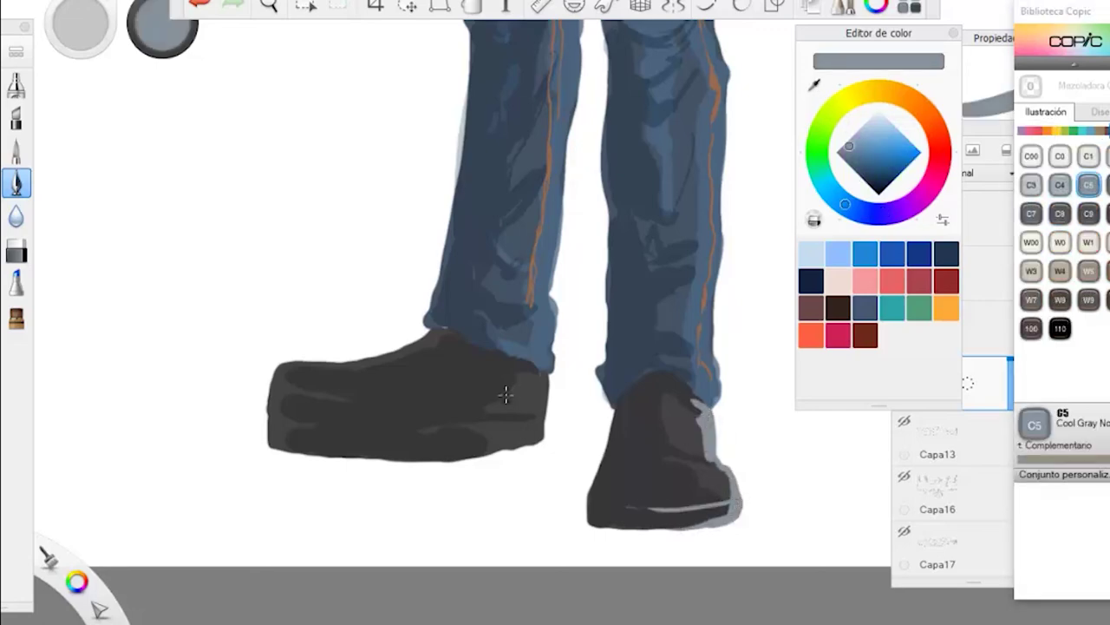
Step: Add C5 highlights to the left-hand shoe along the heel, sole line, toe edges and toe creases
{"action": "mouse_move", "coordinate": [543, 371]}
{"action": "left_mouse_down"}
{"action": "mouse_move", "coordinate": [543, 426]}
{"action": "mouse_move", "coordinate": [476, 425]}
{"action": "left_mouse_up"}
{"action": "mouse_move", "coordinate": [546, 420]}
{"action": "left_mouse_down"}
{"action": "mouse_move", "coordinate": [536, 437]}
{"action": "mouse_move", "coordinate": [460, 457]}
{"action": "left_mouse_up"}
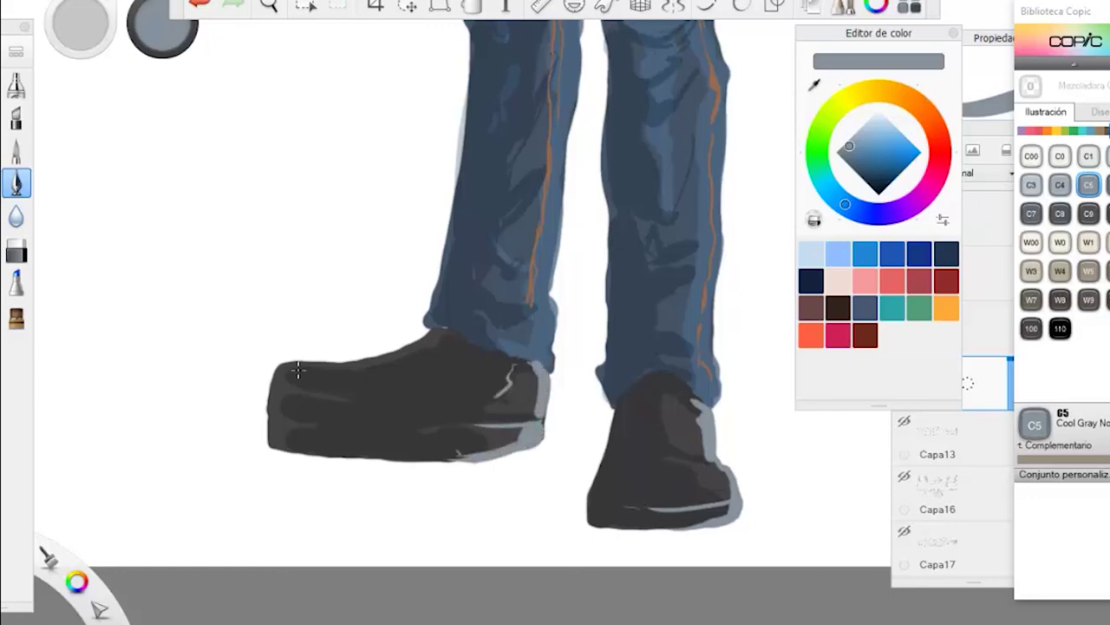
{"action": "mouse_move", "coordinate": [371, 397]}
{"action": "left_mouse_down"}
{"action": "mouse_move", "coordinate": [283, 380]}
{"action": "mouse_move", "coordinate": [392, 353]}
{"action": "left_mouse_up"}
{"action": "left_click", "coordinate": [199, 5]}
{"action": "left_click_drag", "start_coordinate": [287, 357], "coordinate": [364, 357]}
{"action": "mouse_move", "coordinate": [274, 400]}
{"action": "left_mouse_down"}
{"action": "mouse_move", "coordinate": [299, 425]}
{"action": "mouse_move", "coordinate": [371, 428]}
{"action": "left_mouse_up"}
{"action": "mouse_move", "coordinate": [276, 435]}
{"action": "left_mouse_down"}
{"action": "mouse_move", "coordinate": [273, 446]}
{"action": "mouse_move", "coordinate": [314, 452]}
{"action": "left_mouse_up"}
{"action": "left_click", "coordinate": [200, 7]}
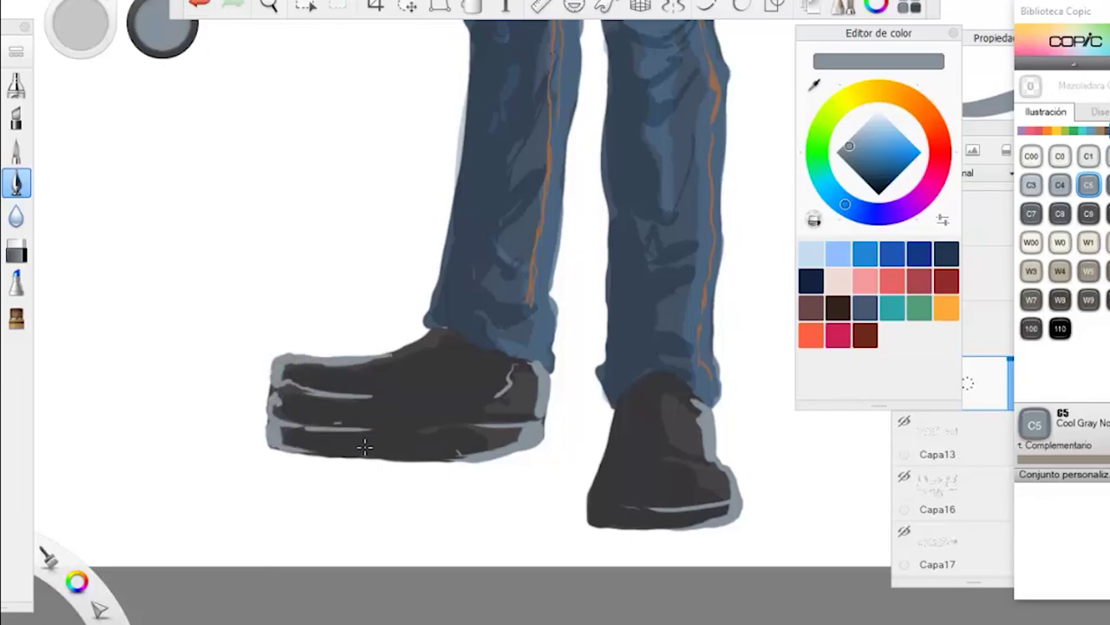
Step: Paint C5 highlights around both shoe openings and along the right-hand shoe's instep creases
{"action": "left_click_drag", "start_coordinate": [452, 340], "coordinate": [389, 354]}
{"action": "mouse_move", "coordinate": [699, 402]}
{"action": "left_mouse_down"}
{"action": "mouse_move", "coordinate": [638, 373]}
{"action": "mouse_move", "coordinate": [632, 381]}
{"action": "mouse_move", "coordinate": [686, 409]}
{"action": "mouse_move", "coordinate": [667, 401]}
{"action": "mouse_move", "coordinate": [693, 451]}
{"action": "left_mouse_up"}
{"action": "left_click_drag", "start_coordinate": [668, 461], "coordinate": [716, 496]}
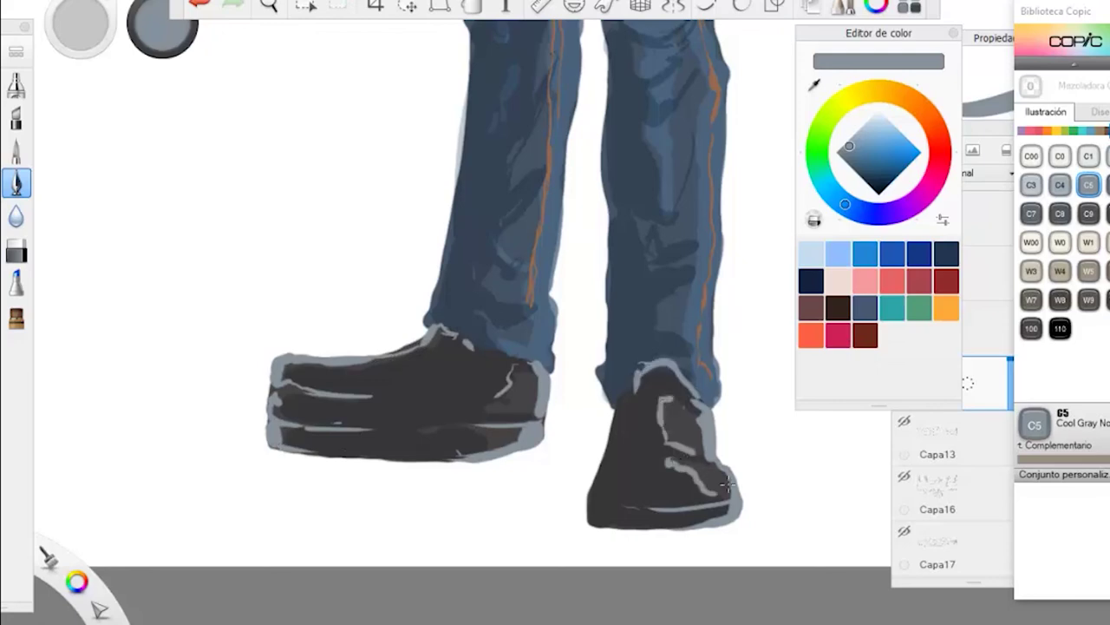
Step: Line the fingers and edges of both hands in E89 and tidy their borders with the jacket's sampled dark grey
{"action": "left_click", "coordinate": [270, 7]}
{"action": "mouse_move", "coordinate": [577, 309]}
{"action": "left_mouse_down"}
{"action": "mouse_move", "coordinate": [387, 194]}
{"action": "mouse_move", "coordinate": [425, 108]}
{"action": "mouse_move", "coordinate": [422, 310]}
{"action": "left_mouse_up"}
{"action": "left_click", "coordinate": [423, 312]}
{"action": "left_click", "coordinate": [968, 394]}
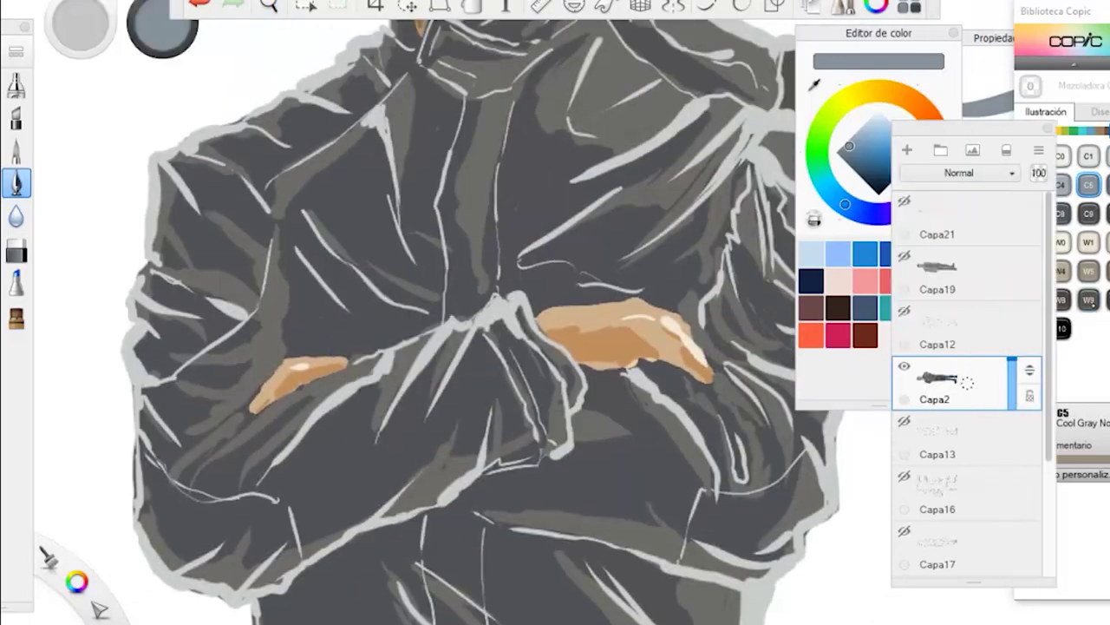
{"action": "left_click", "coordinate": [1099, 131]}
{"action": "left_click", "coordinate": [1107, 131]}
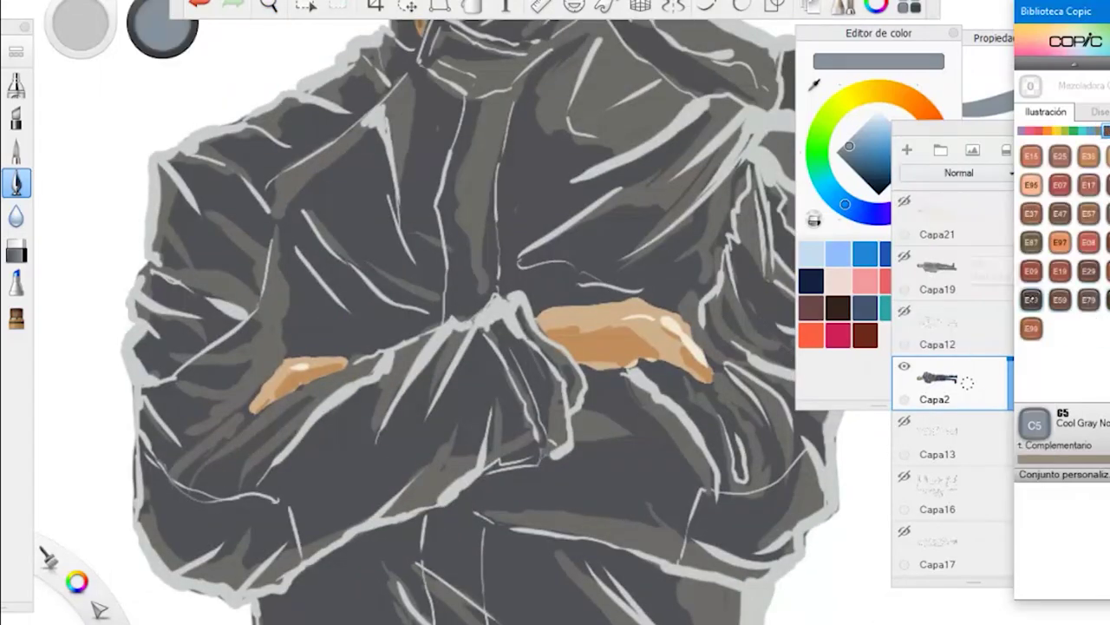
{"action": "left_click", "coordinate": [1108, 300]}
{"action": "mouse_move", "coordinate": [710, 373]}
{"action": "left_mouse_down"}
{"action": "mouse_move", "coordinate": [664, 333]}
{"action": "mouse_move", "coordinate": [661, 310]}
{"action": "mouse_move", "coordinate": [556, 307]}
{"action": "left_mouse_up"}
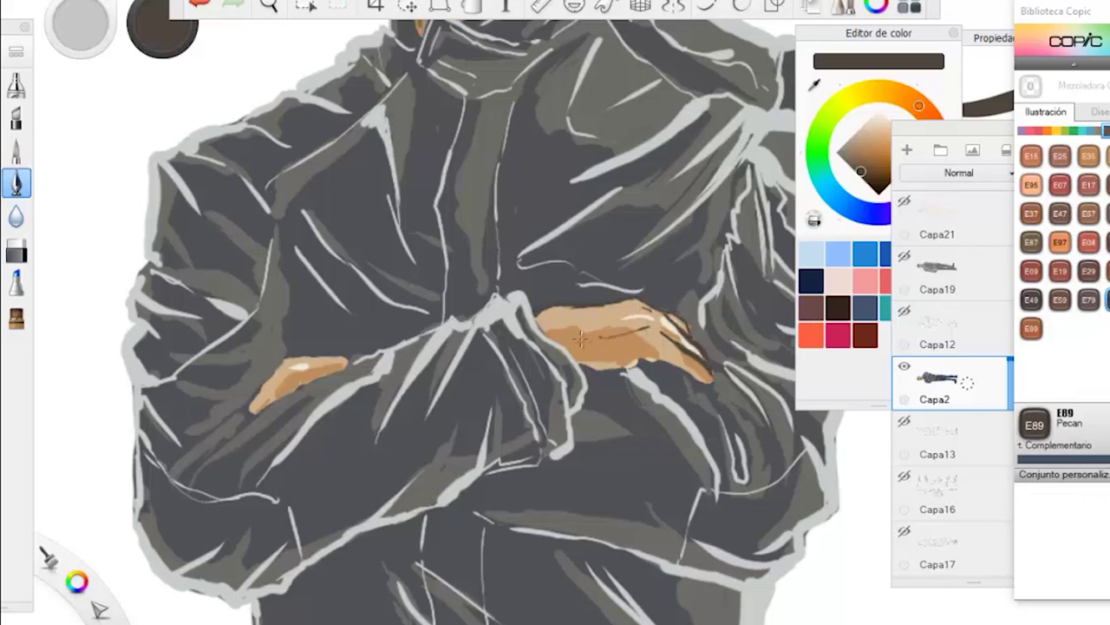
{"action": "left_click_drag", "start_coordinate": [285, 370], "coordinate": [256, 397]}
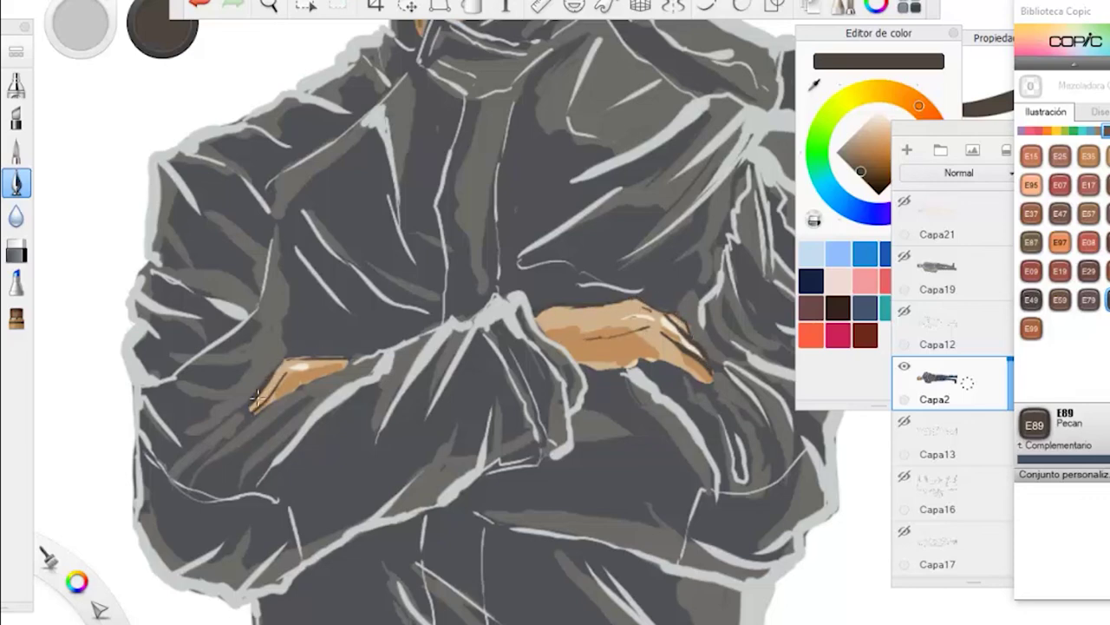
{"action": "left_click", "coordinate": [657, 364], "text": "alt"}
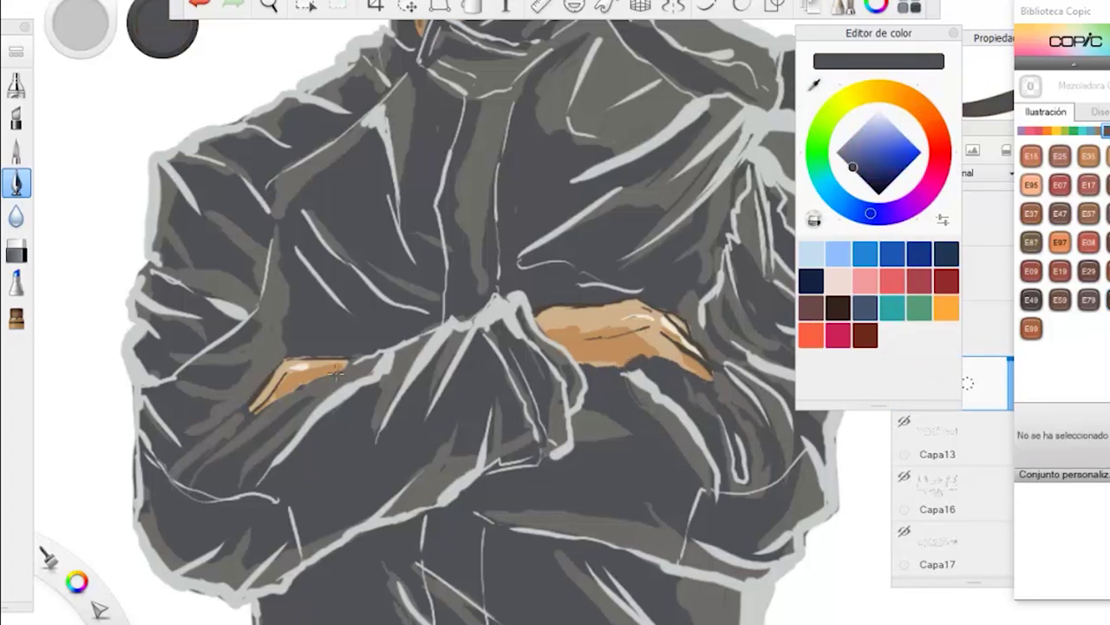
{"action": "left_click_drag", "start_coordinate": [291, 392], "coordinate": [253, 416]}
Step: Look over the whole figure and switch to Photos to examine the lighting on the enlarged bearded man drawing
{"action": "left_click", "coordinate": [269, 6]}
{"action": "left_click_drag", "start_coordinate": [318, 57], "coordinate": [359, 329]}
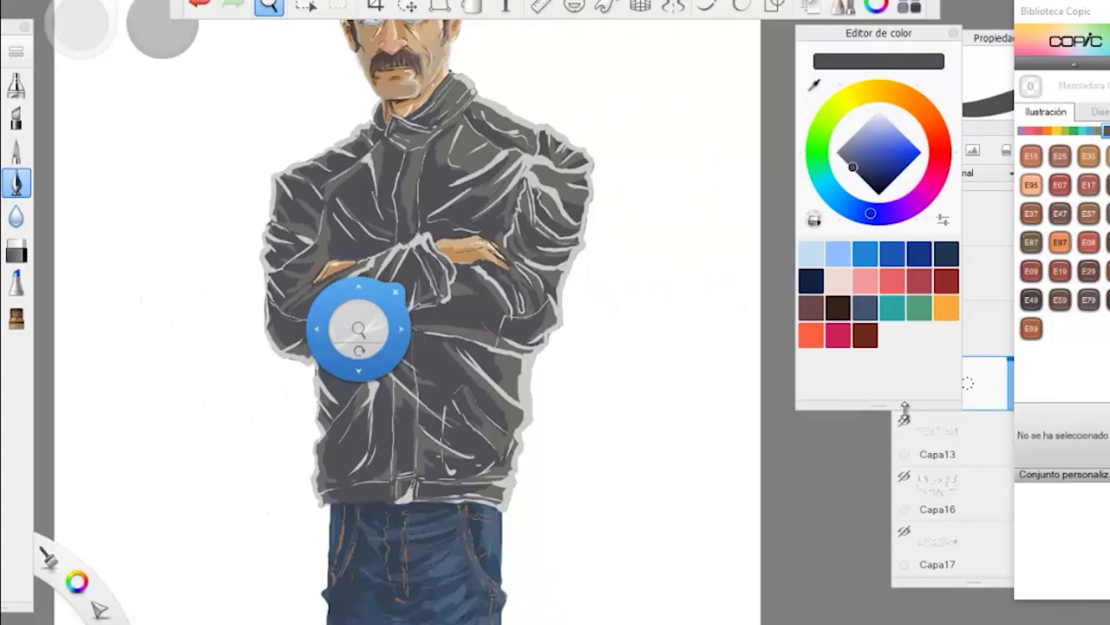
{"action": "left_click", "coordinate": [905, 311]}
{"action": "left_click_drag", "start_coordinate": [335, 97], "coordinate": [347, 234]}
{"action": "left_click", "coordinate": [905, 311]}
{"action": "mouse_move", "coordinate": [333, 306]}
{"action": "left_mouse_down"}
{"action": "mouse_move", "coordinate": [338, 292]}
{"action": "mouse_move", "coordinate": [294, 506]}
{"action": "mouse_move", "coordinate": [376, 325]}
{"action": "left_mouse_up"}
{"action": "mouse_move", "coordinate": [784, 622]}
{"action": "left_click", "coordinate": [874, 590]}
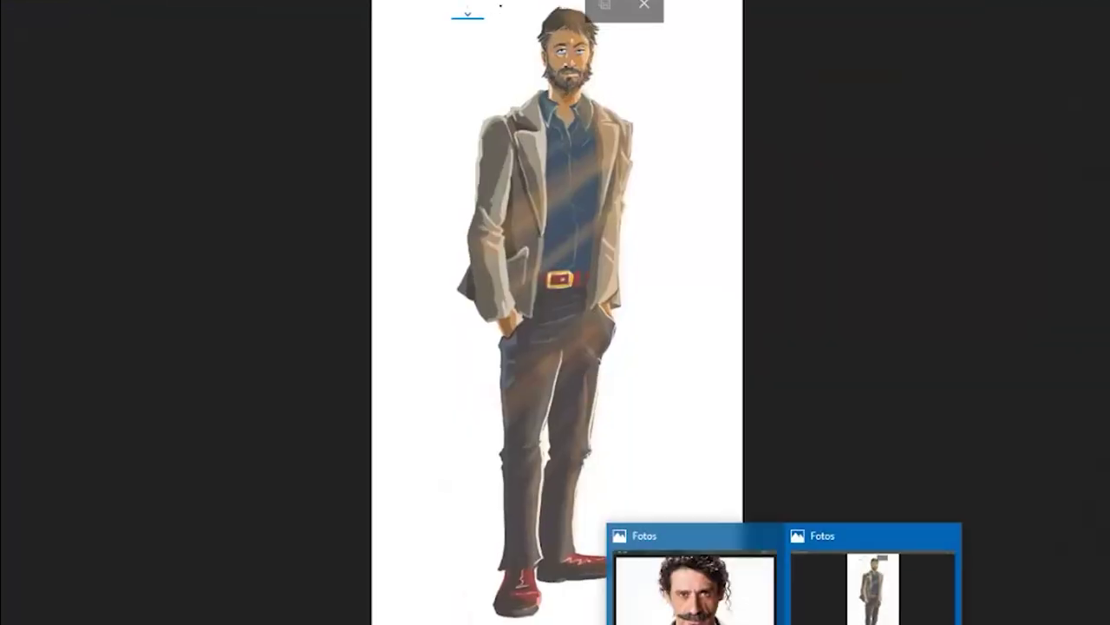
{"action": "left_click", "coordinate": [640, 5]}
{"action": "left_click", "coordinate": [467, 9]}
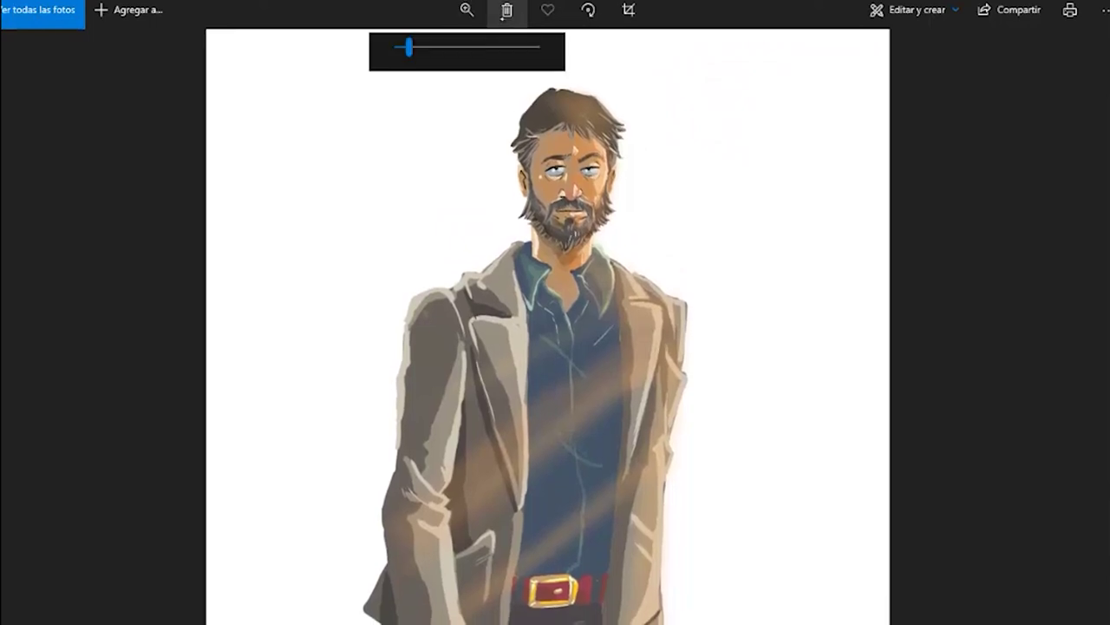
{"action": "left_click", "coordinate": [455, 48]}
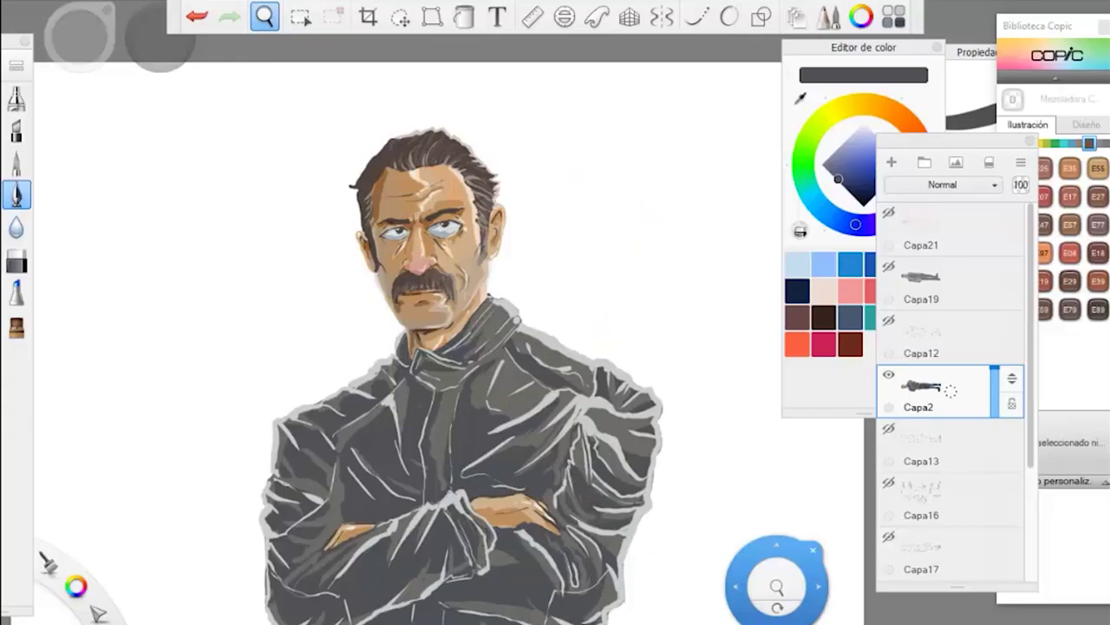
Step: Retouch the upper line of the left-hand eye in E89
{"action": "scroll", "coordinate": [455, 169], "scroll_direction": "up", "scroll_amount": 5}
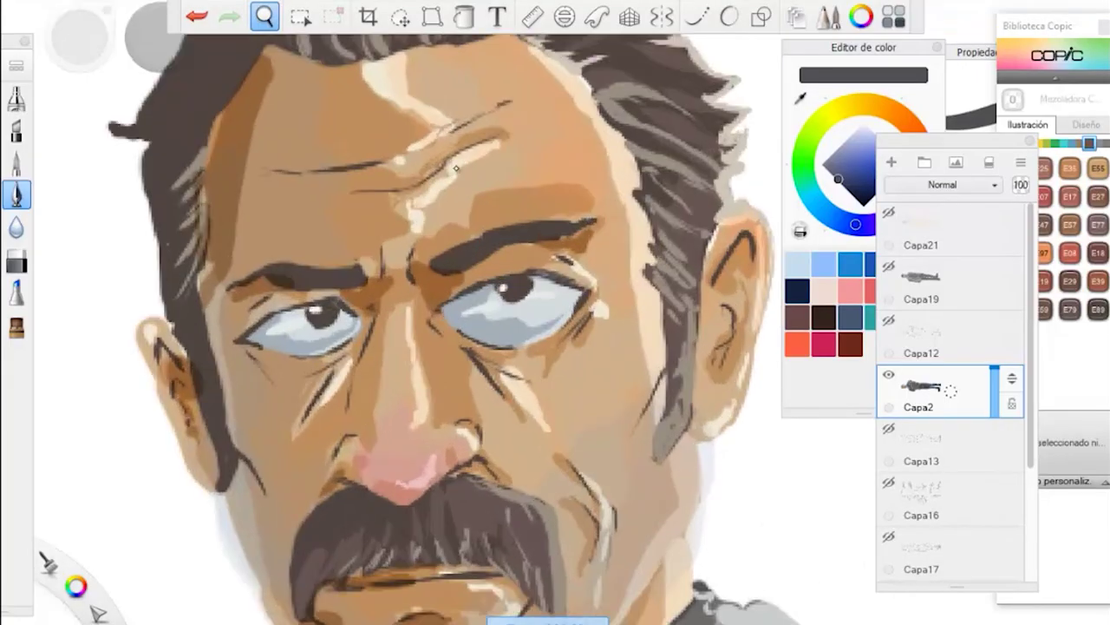
{"action": "scroll", "coordinate": [456, 169], "scroll_direction": "up", "scroll_amount": 2}
{"action": "left_click", "coordinate": [802, 99]}
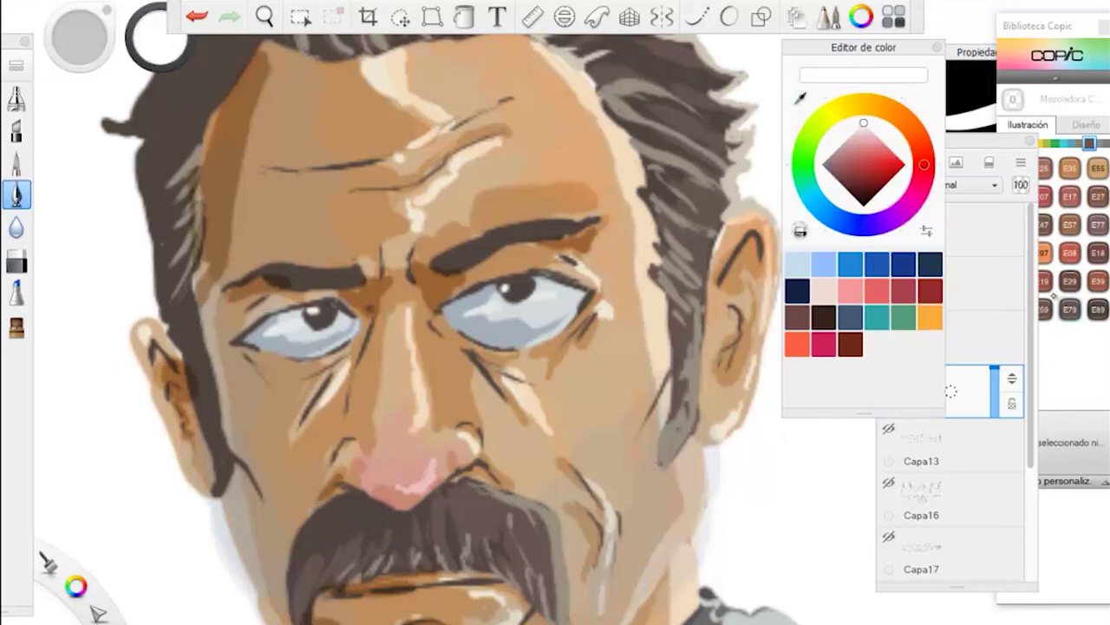
{"action": "left_click", "coordinate": [1097, 310]}
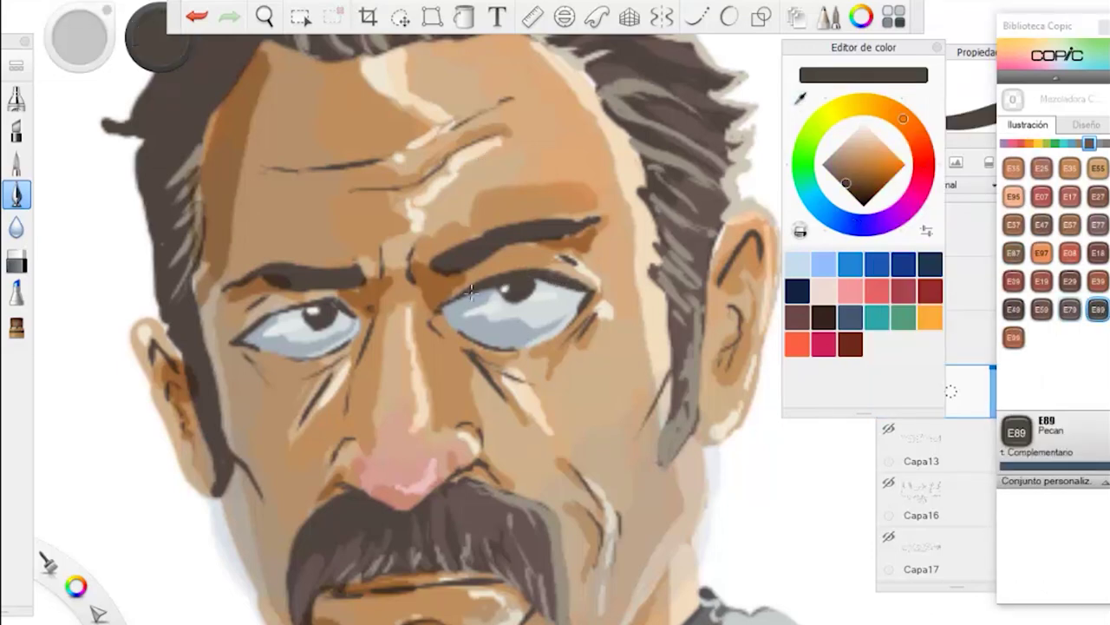
{"action": "left_click", "coordinate": [197, 17]}
{"action": "left_click_drag", "start_coordinate": [272, 319], "coordinate": [321, 301]}
Step: Add a new layer directly above the Capa2 colour layer
{"action": "left_click", "coordinate": [969, 338]}
{"action": "left_click", "coordinate": [968, 392]}
{"action": "left_click", "coordinate": [972, 53]}
{"action": "left_click", "coordinate": [918, 235]}
{"action": "left_click", "coordinate": [264, 16]}
{"action": "left_click_drag", "start_coordinate": [548, 331], "coordinate": [372, 354]}
{"action": "left_click", "coordinate": [412, 317]}
{"action": "left_click", "coordinate": [951, 445]}
{"action": "left_click", "coordinate": [931, 404]}
{"action": "left_click", "coordinate": [891, 163]}
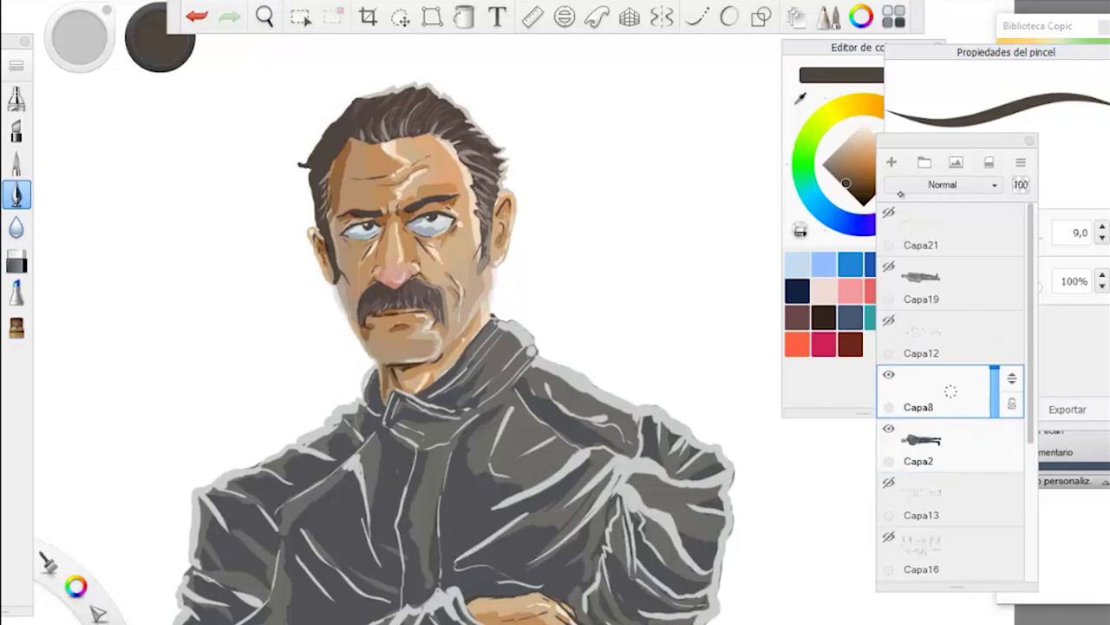
{"action": "left_click", "coordinate": [919, 185]}
{"action": "left_click", "coordinate": [917, 156]}
Step: Choose YR12 Loquat from the Copic orange colours
{"action": "left_click", "coordinate": [1073, 361]}
{"action": "left_click", "coordinate": [1052, 28]}
{"action": "left_click", "coordinate": [1029, 144]}
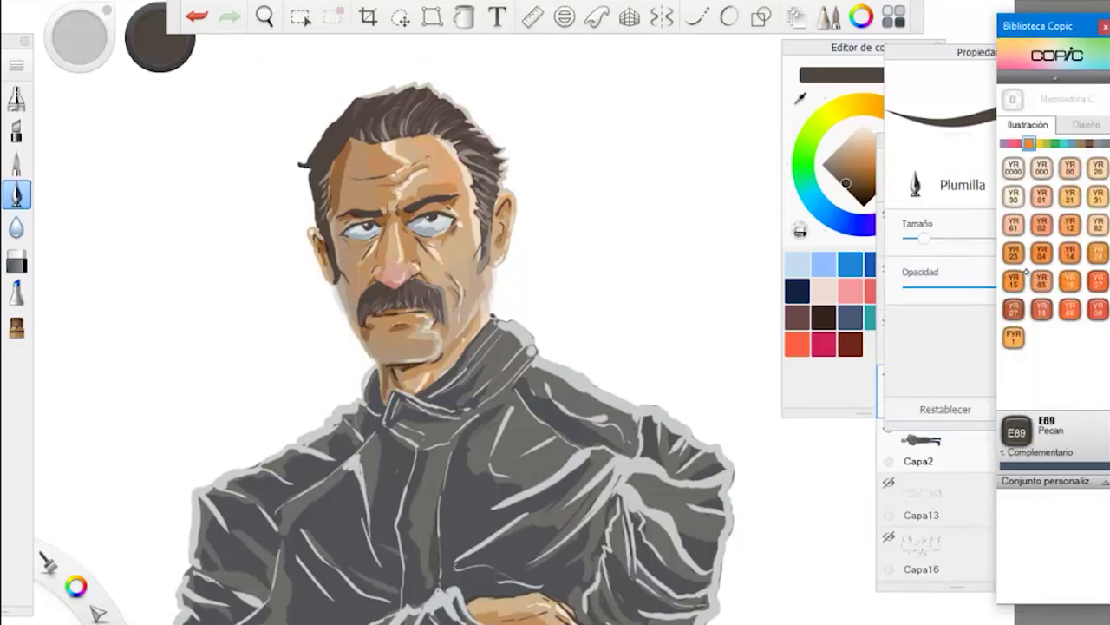
{"action": "left_click", "coordinate": [1069, 224]}
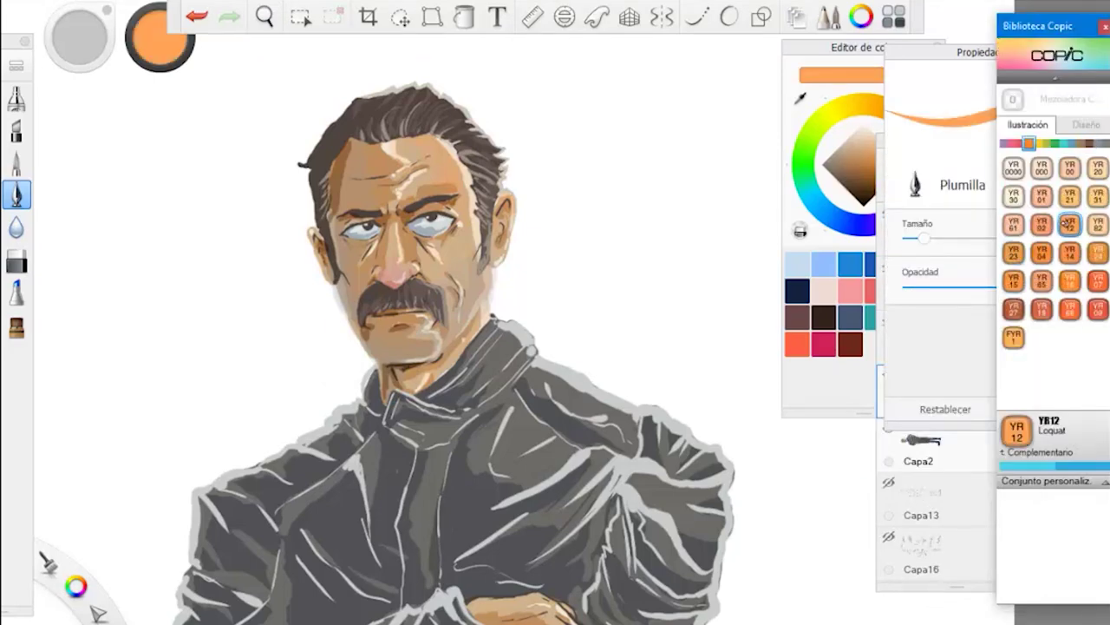
Step: Choose the soft airbrush (Aerógrafo suave) from the Tradicional brush set
{"action": "left_click", "coordinate": [19, 70]}
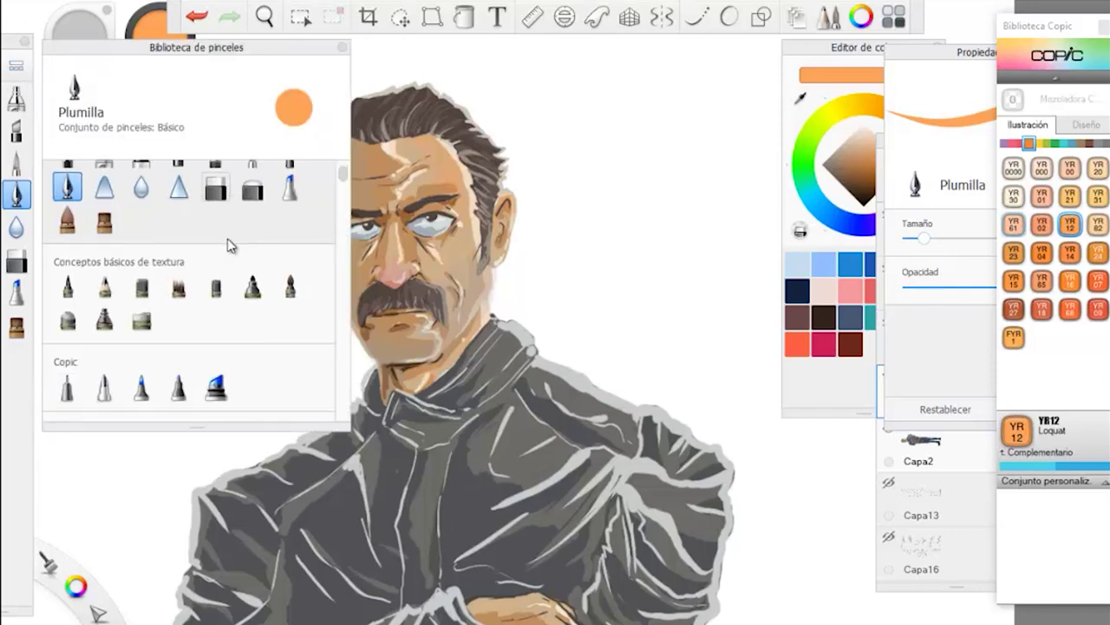
{"action": "scroll", "coordinate": [230, 243], "scroll_direction": "down", "scroll_amount": 3}
{"action": "scroll", "coordinate": [200, 277], "scroll_direction": "up", "scroll_amount": 3}
{"action": "scroll", "coordinate": [162, 312], "scroll_direction": "down", "scroll_amount": 3}
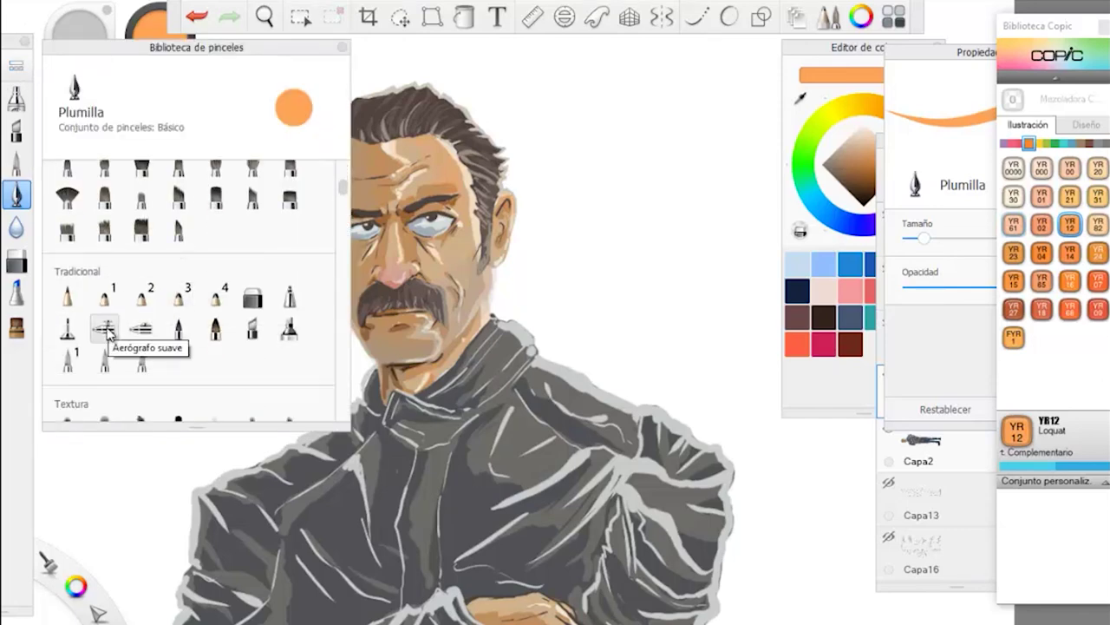
{"action": "left_click", "coordinate": [104, 327]}
{"action": "left_click", "coordinate": [343, 49]}
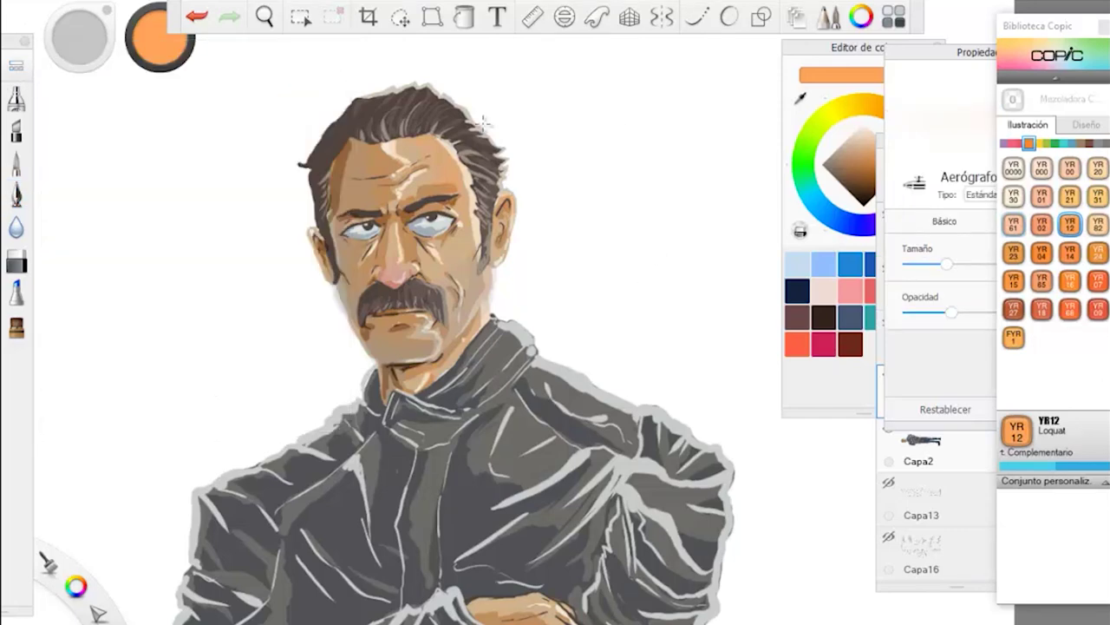
Step: Test and undo airbrush strokes beside the head, raising the brush opacity to 63%
{"action": "left_click_drag", "start_coordinate": [512, 137], "coordinate": [518, 201]}
{"action": "left_click", "coordinate": [201, 17]}
{"action": "left_click_drag", "start_coordinate": [952, 312], "coordinate": [993, 312]}
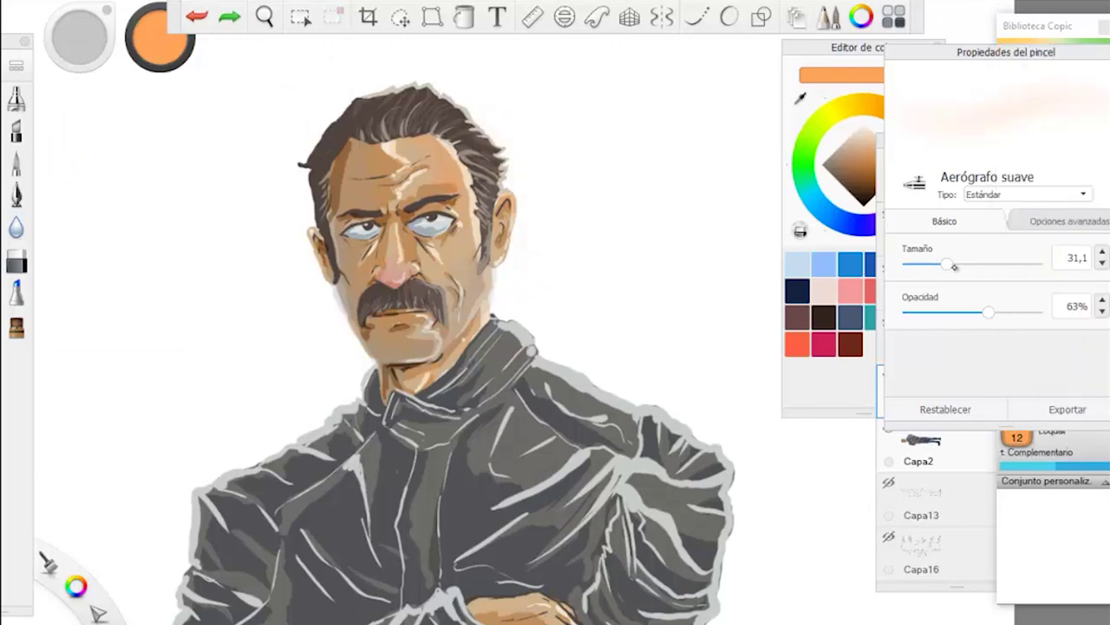
{"action": "left_click_drag", "start_coordinate": [555, 160], "coordinate": [604, 326]}
{"action": "left_click", "coordinate": [200, 17]}
Step: Airbrush a soft YR12 orange glow over the right-hand side of the hair
{"action": "left_click", "coordinate": [264, 17]}
{"action": "left_click", "coordinate": [1053, 488]}
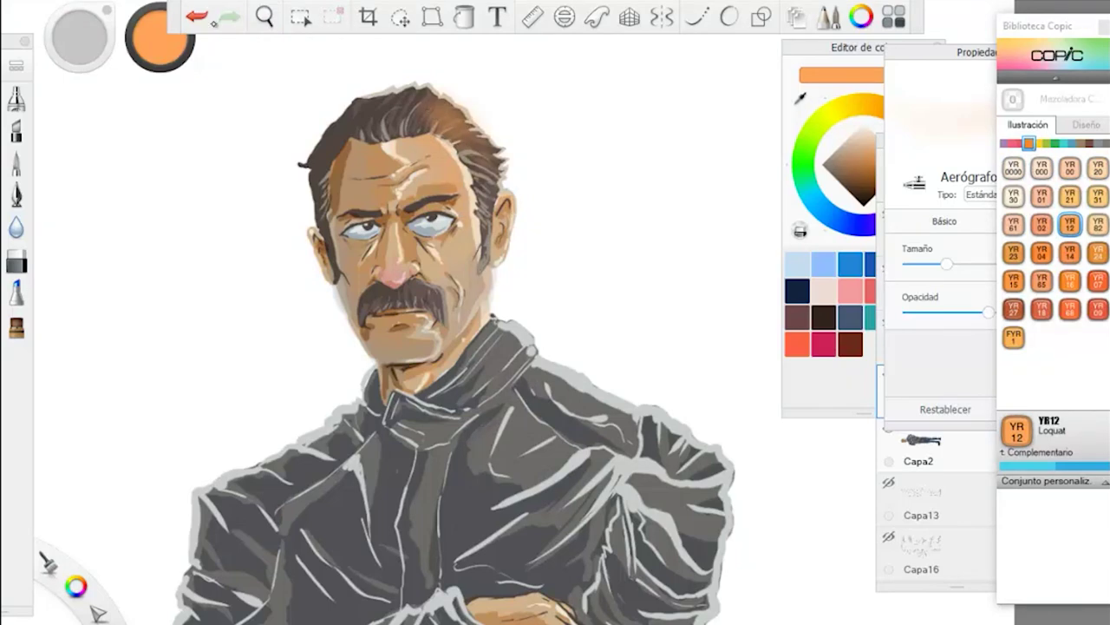
{"action": "mouse_move", "coordinate": [441, 116]}
{"action": "left_mouse_down"}
{"action": "mouse_move", "coordinate": [494, 205]}
{"action": "mouse_move", "coordinate": [406, 111]}
{"action": "left_mouse_up"}
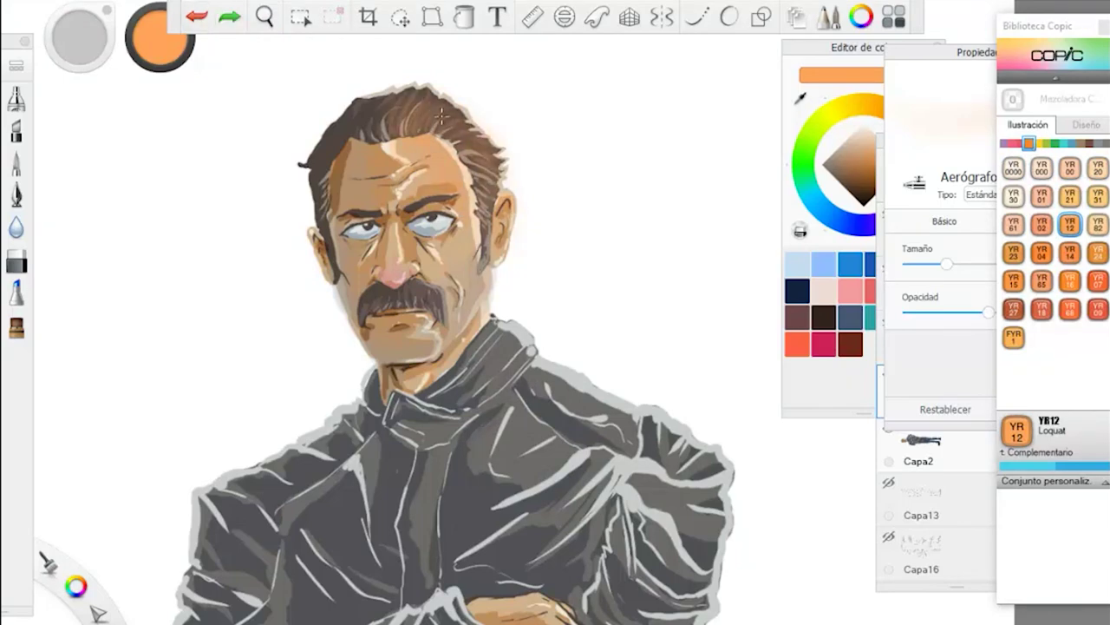
Step: Airbrush YR12 light over the jacket's right-hand shoulder, sleeve and chest and down to its lower right-hand part
{"action": "mouse_move", "coordinate": [425, 313]}
{"action": "left_mouse_down"}
{"action": "mouse_move", "coordinate": [438, 357]}
{"action": "mouse_move", "coordinate": [481, 342]}
{"action": "mouse_move", "coordinate": [473, 399]}
{"action": "mouse_move", "coordinate": [590, 416]}
{"action": "mouse_move", "coordinate": [646, 481]}
{"action": "mouse_move", "coordinate": [555, 425]}
{"action": "mouse_move", "coordinate": [451, 472]}
{"action": "mouse_move", "coordinate": [586, 512]}
{"action": "left_mouse_up"}
{"action": "key", "text": "space"}
{"action": "left_click_drag", "start_coordinate": [390, 320], "coordinate": [483, 486]}
{"action": "left_click_drag", "start_coordinate": [483, 486], "coordinate": [526, 296]}
{"action": "mouse_move", "coordinate": [645, 249]}
{"action": "left_mouse_down"}
{"action": "mouse_move", "coordinate": [621, 334]}
{"action": "mouse_move", "coordinate": [585, 399]}
{"action": "mouse_move", "coordinate": [485, 406]}
{"action": "mouse_move", "coordinate": [608, 397]}
{"action": "mouse_move", "coordinate": [477, 355]}
{"action": "mouse_move", "coordinate": [407, 351]}
{"action": "left_mouse_up"}
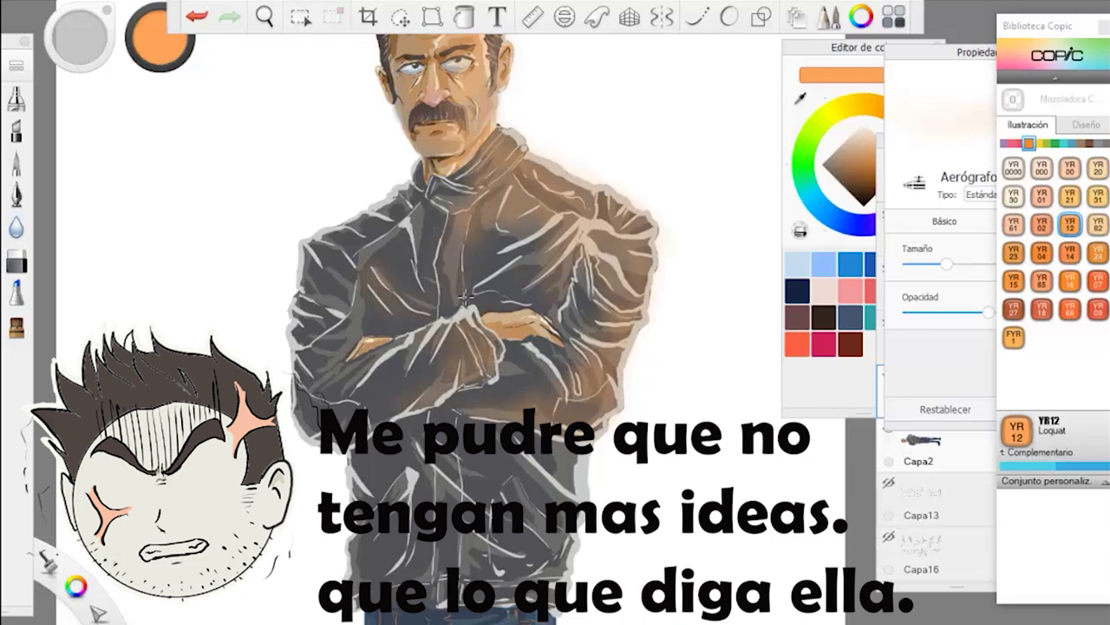
{"action": "key", "text": "space"}
{"action": "mouse_move", "coordinate": [310, 84]}
{"action": "left_mouse_down"}
{"action": "mouse_move", "coordinate": [354, 376]}
{"action": "mouse_move", "coordinate": [376, 227]}
{"action": "left_mouse_up"}
{"action": "mouse_move", "coordinate": [528, 317]}
{"action": "left_mouse_down"}
{"action": "mouse_move", "coordinate": [503, 278]}
{"action": "mouse_move", "coordinate": [523, 355]}
{"action": "left_mouse_up"}
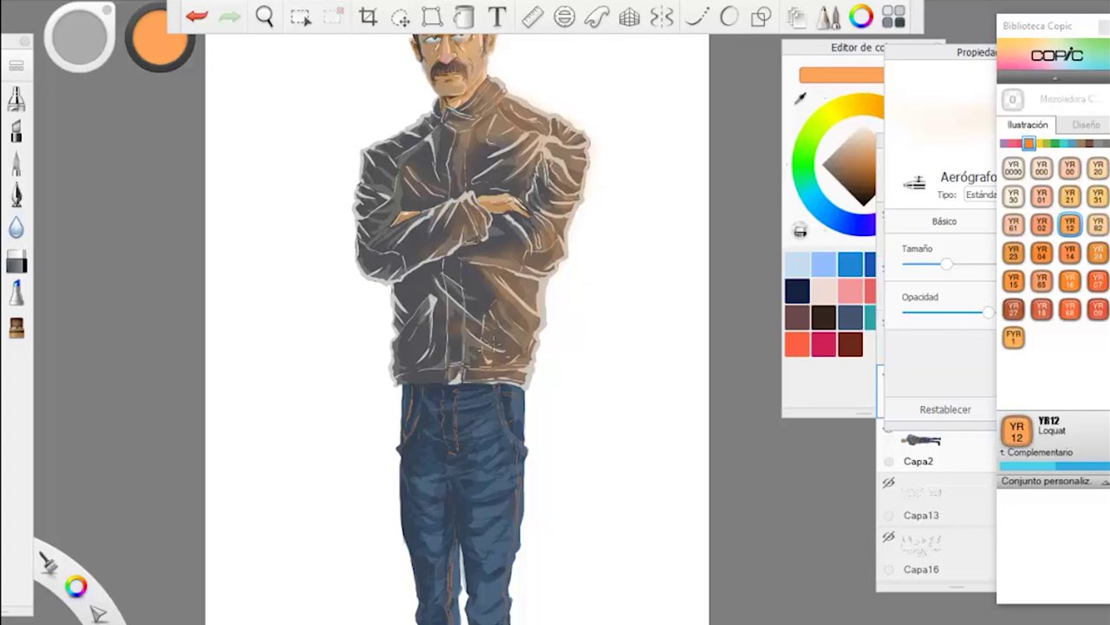
Step: Set the airbrush size to 53.8 and glaze YR12 orange over both trouser legs down to the shoes
{"action": "left_click", "coordinate": [268, 19]}
{"action": "left_click_drag", "start_coordinate": [344, 216], "coordinate": [365, 329]}
{"action": "left_click_drag", "start_coordinate": [365, 330], "coordinate": [382, 260]}
{"action": "left_click_drag", "start_coordinate": [482, 274], "coordinate": [493, 314]}
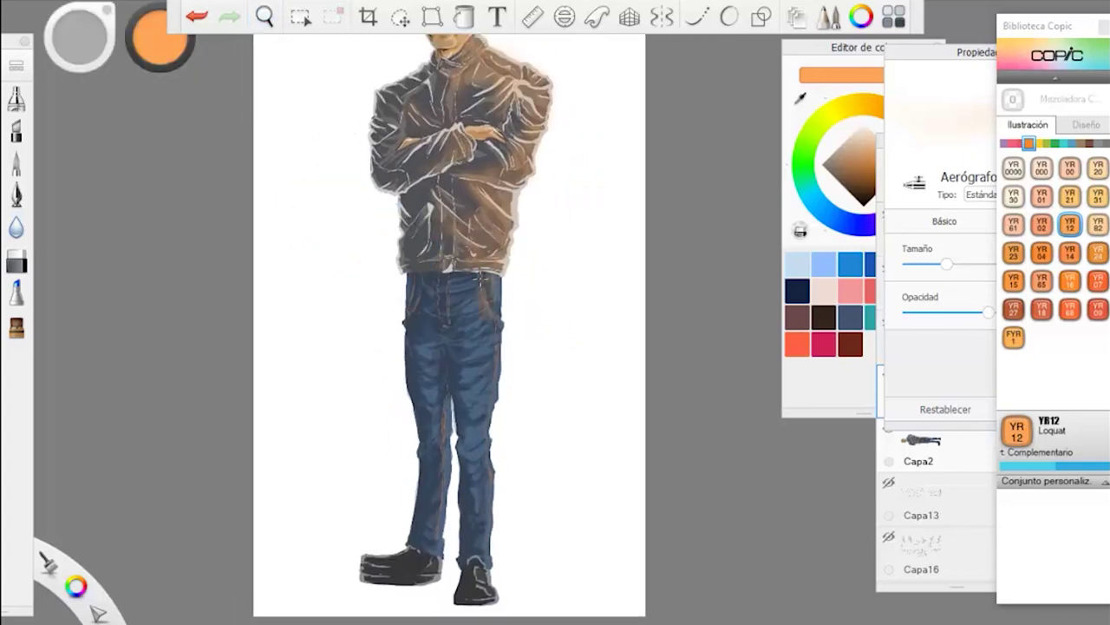
{"action": "left_click", "coordinate": [197, 16]}
{"action": "left_click_drag", "start_coordinate": [946, 264], "coordinate": [988, 266]}
{"action": "mouse_move", "coordinate": [484, 306]}
{"action": "left_mouse_down"}
{"action": "mouse_move", "coordinate": [491, 371]}
{"action": "mouse_move", "coordinate": [496, 277]}
{"action": "mouse_move", "coordinate": [487, 598]}
{"action": "mouse_move", "coordinate": [438, 446]}
{"action": "mouse_move", "coordinate": [432, 358]}
{"action": "left_mouse_up"}
{"action": "left_click", "coordinate": [197, 17]}
{"action": "left_click_drag", "start_coordinate": [436, 472], "coordinate": [439, 546]}
{"action": "left_click_drag", "start_coordinate": [466, 282], "coordinate": [458, 323]}
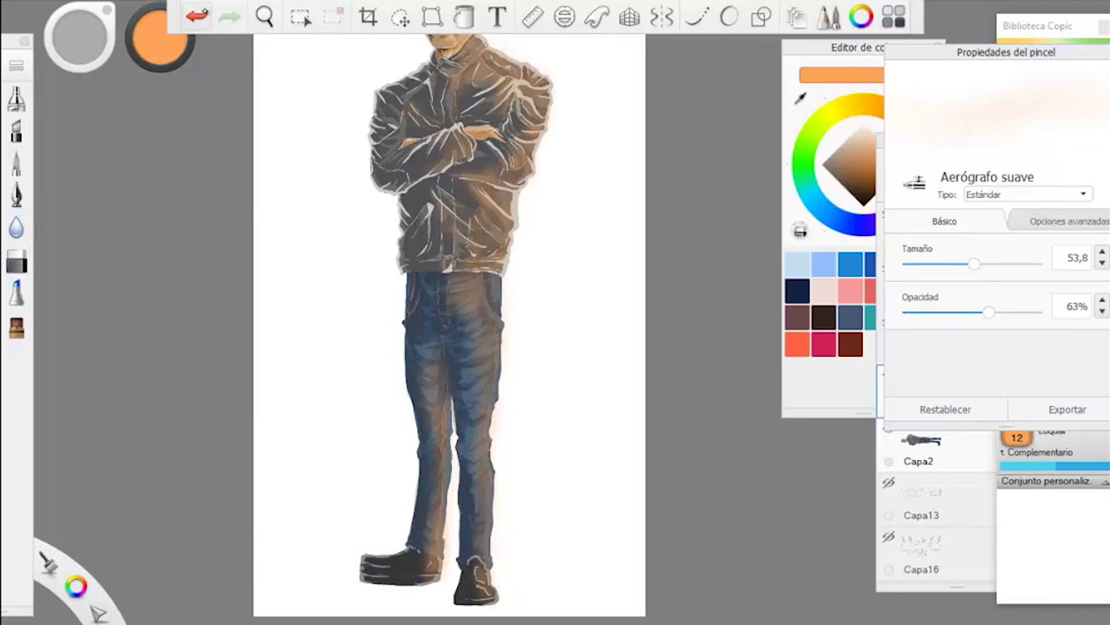
{"action": "left_click", "coordinate": [197, 19]}
{"action": "left_click_drag", "start_coordinate": [478, 360], "coordinate": [468, 366]}
Step: Choose Y21 and airbrush soft yellow light along the right-hand edges of the trousers and jacket
{"action": "left_click", "coordinate": [1033, 489]}
{"action": "left_click", "coordinate": [1037, 143]}
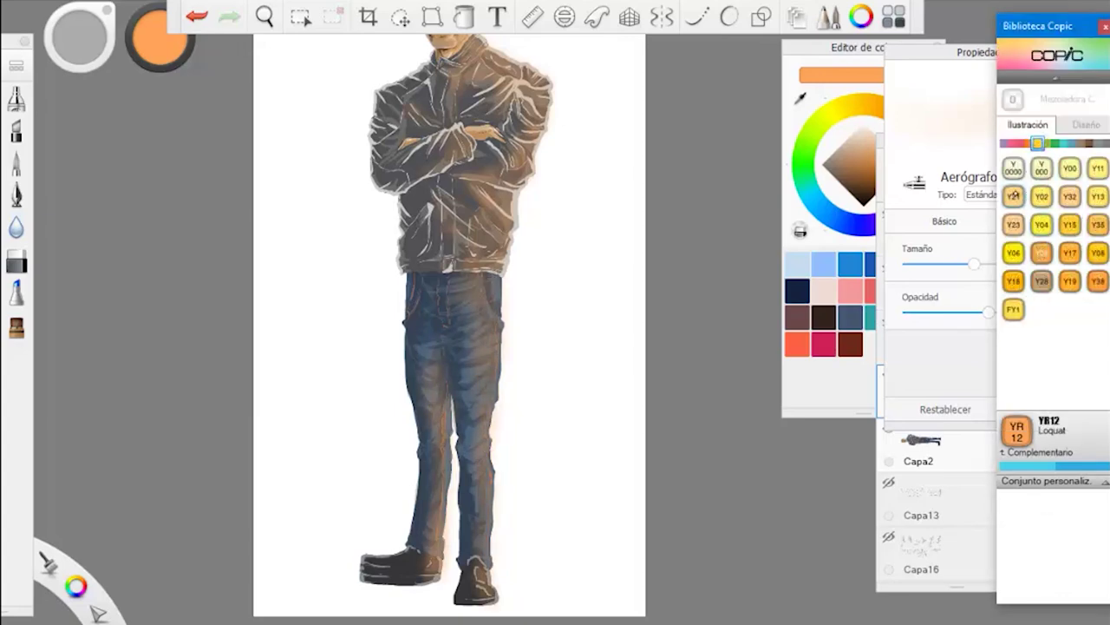
{"action": "left_click", "coordinate": [1014, 196]}
{"action": "left_click_drag", "start_coordinate": [495, 291], "coordinate": [488, 501]}
{"action": "mouse_move", "coordinate": [516, 203]}
{"action": "left_mouse_down"}
{"action": "mouse_move", "coordinate": [503, 250]}
{"action": "mouse_move", "coordinate": [541, 113]}
{"action": "left_mouse_up"}
{"action": "left_click", "coordinate": [265, 16]}
{"action": "left_click_drag", "start_coordinate": [347, 165], "coordinate": [349, 352]}
{"action": "left_click_drag", "start_coordinate": [417, 311], "coordinate": [452, 254]}
{"action": "left_click_drag", "start_coordinate": [485, 220], "coordinate": [477, 289]}
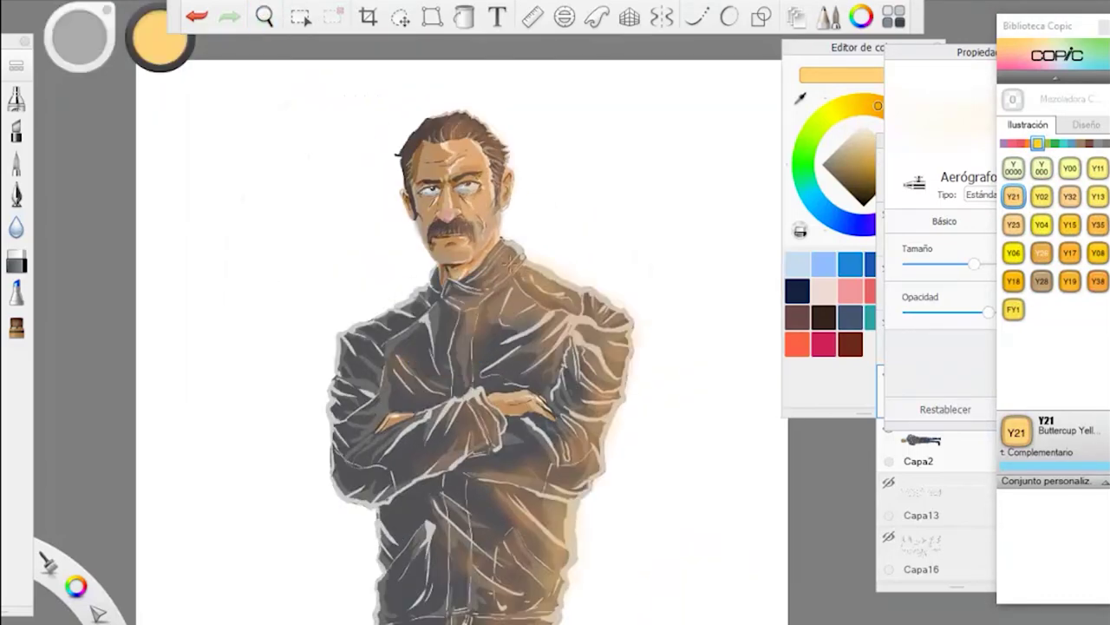
Step: Toggle the Capa8 glow layer's visibility to compare the figure with and without the warm lighting
{"action": "left_click", "coordinate": [264, 17]}
{"action": "left_click_drag", "start_coordinate": [333, 174], "coordinate": [431, 306]}
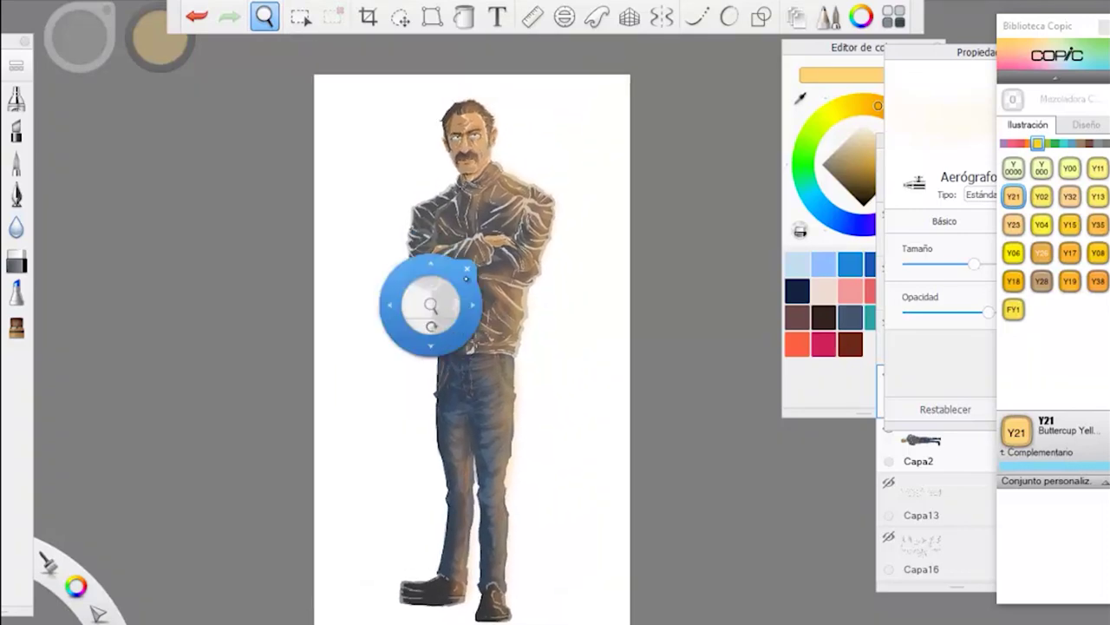
{"action": "left_click", "coordinate": [264, 15]}
{"action": "left_click_drag", "start_coordinate": [376, 276], "coordinate": [305, 183]}
{"action": "left_click", "coordinate": [914, 460]}
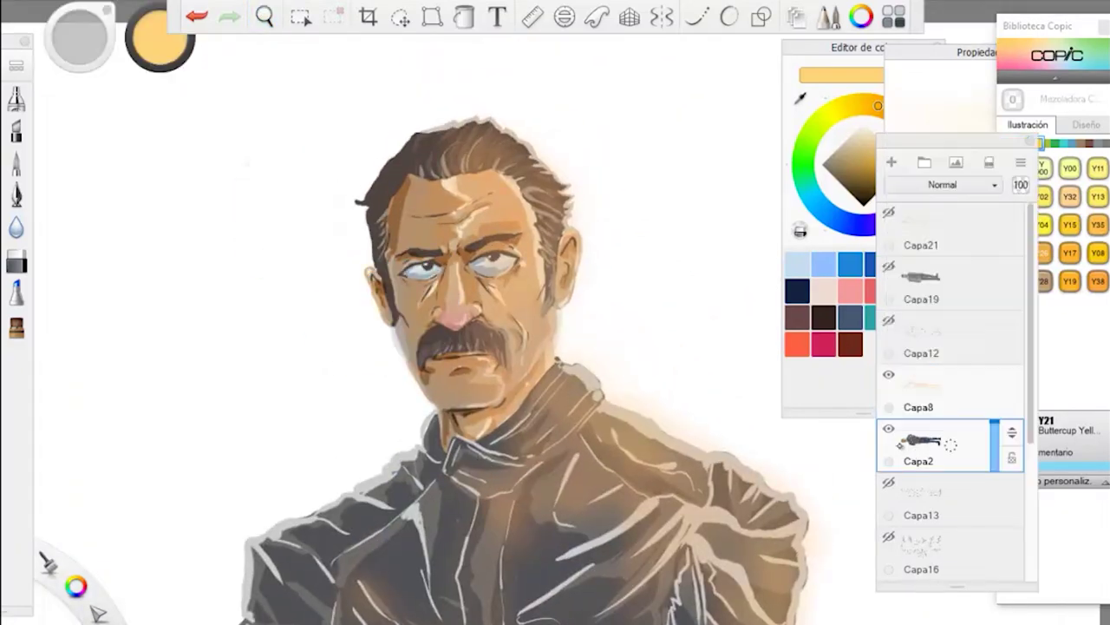
{"action": "left_click", "coordinate": [890, 376]}
{"action": "left_click", "coordinate": [890, 375]}
{"action": "left_click", "coordinate": [890, 375]}
{"action": "left_click", "coordinate": [890, 376]}
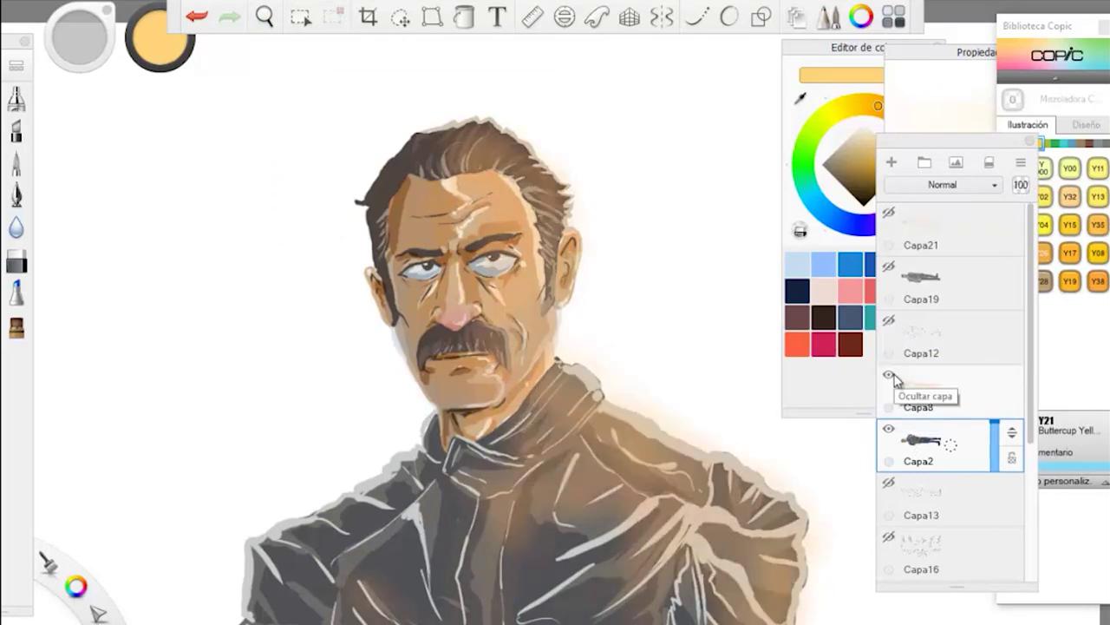
Step: Lower the Capa8 glow layer's opacity to 77 and make Capa2 the active layer
{"action": "left_click", "coordinate": [945, 395]}
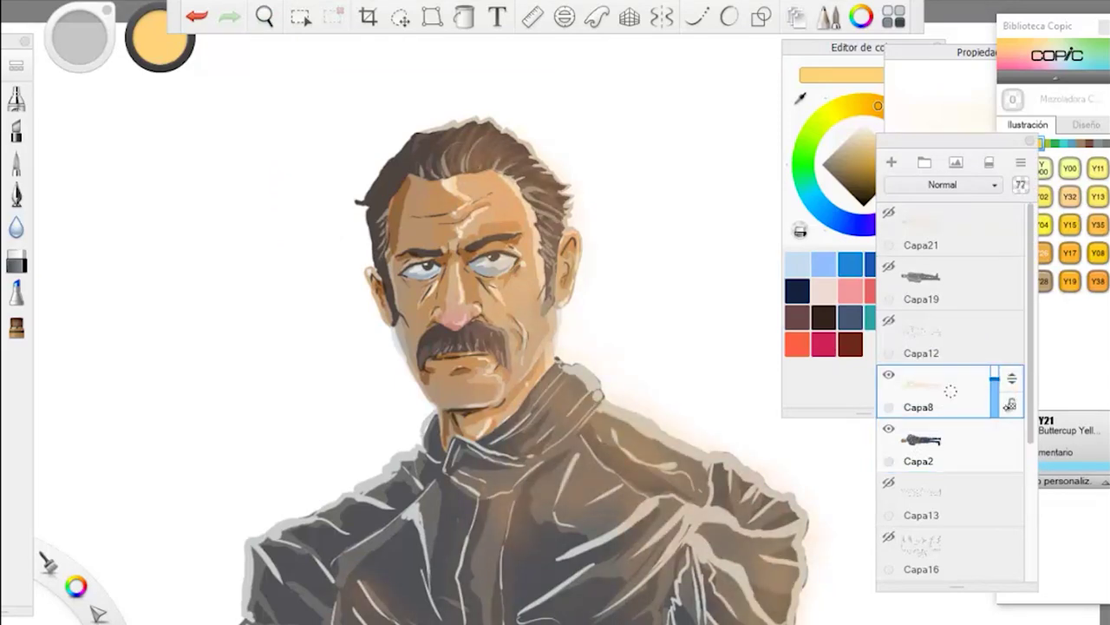
{"action": "left_click", "coordinate": [958, 448]}
{"action": "key", "text": "space"}
{"action": "left_click_drag", "start_coordinate": [363, 204], "coordinate": [347, 286]}
{"action": "left_click_drag", "start_coordinate": [333, 507], "coordinate": [386, 425]}
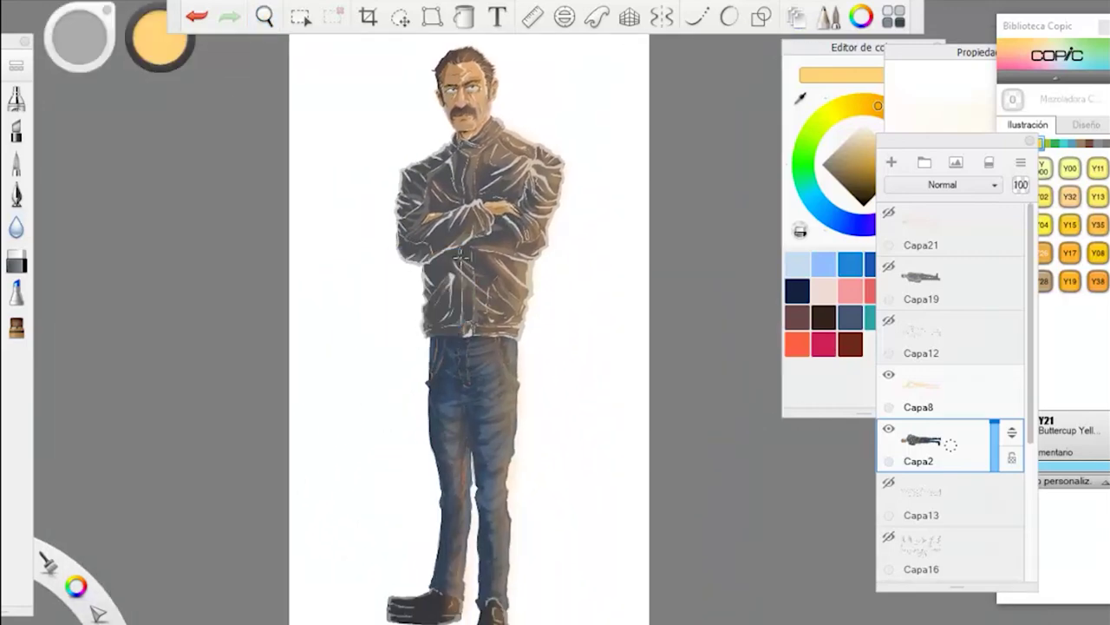